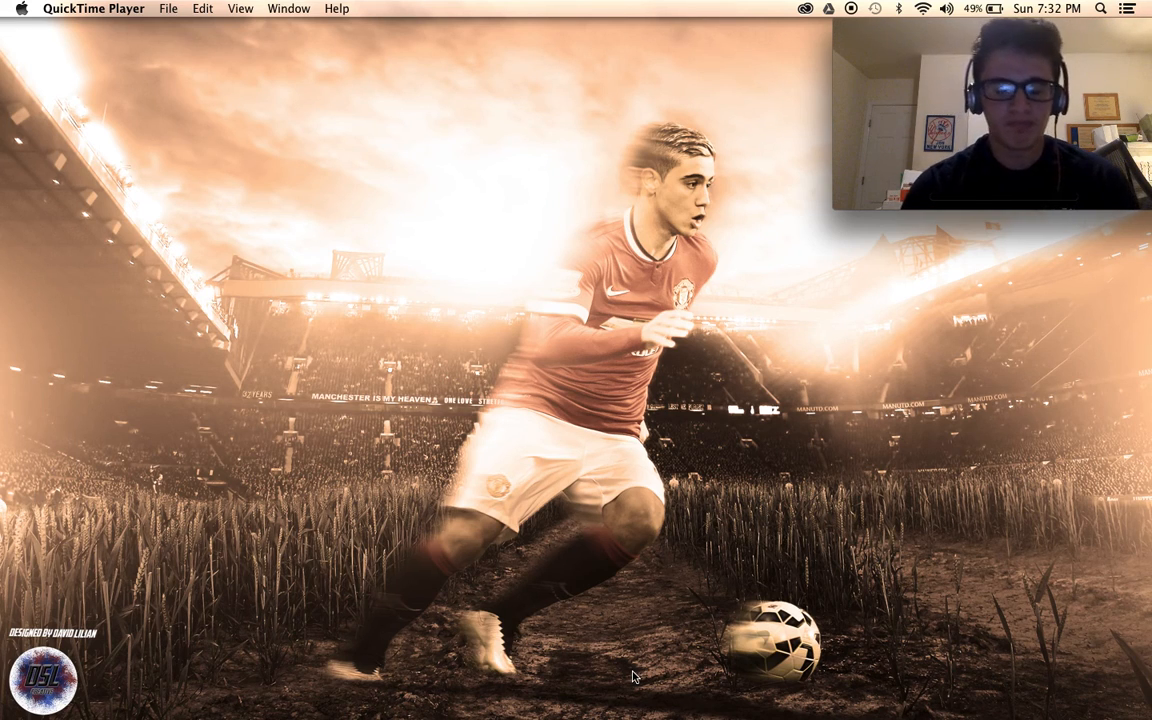
Open Photoshop, and show the files tagged Yellow in Finder.
{"action": "mouse_move", "coordinate": [646, 690]}
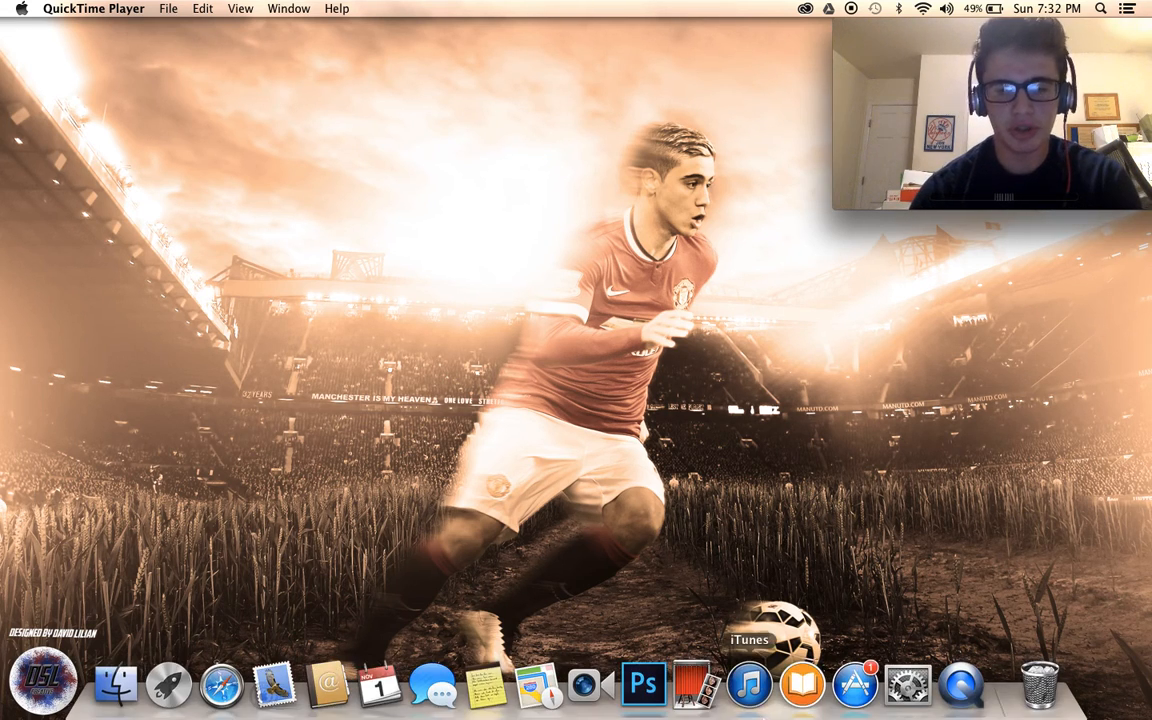
{"action": "left_click", "coordinate": [645, 683]}
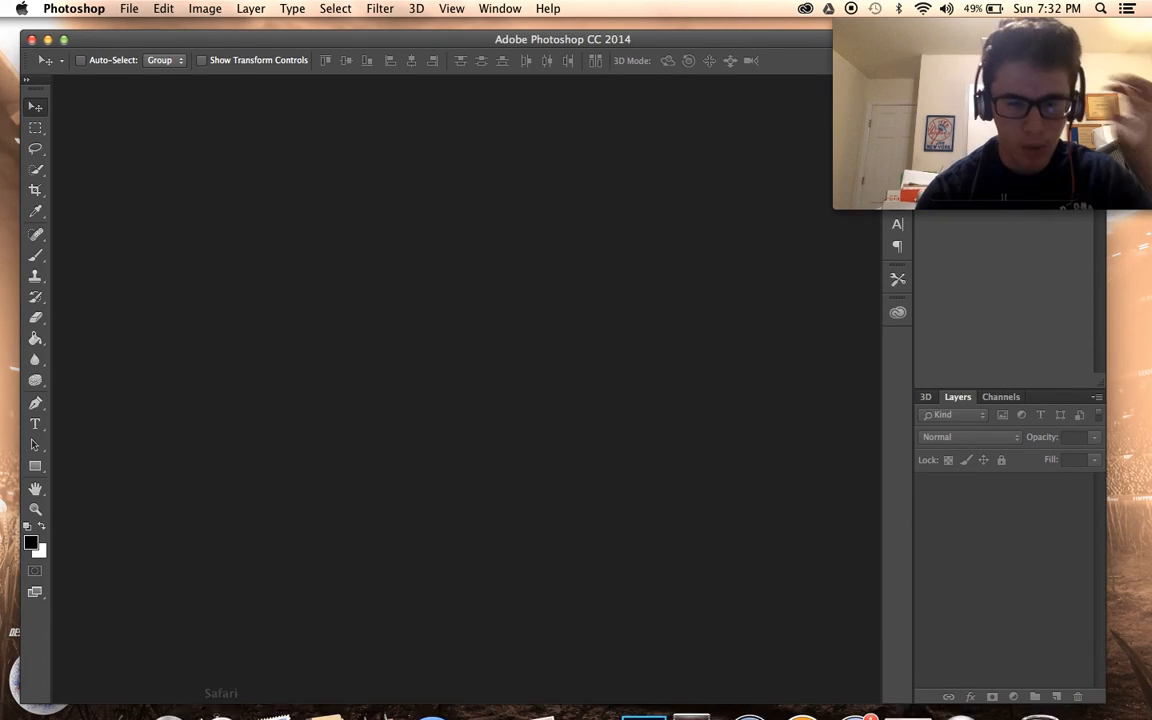
{"action": "left_click", "coordinate": [115, 682]}
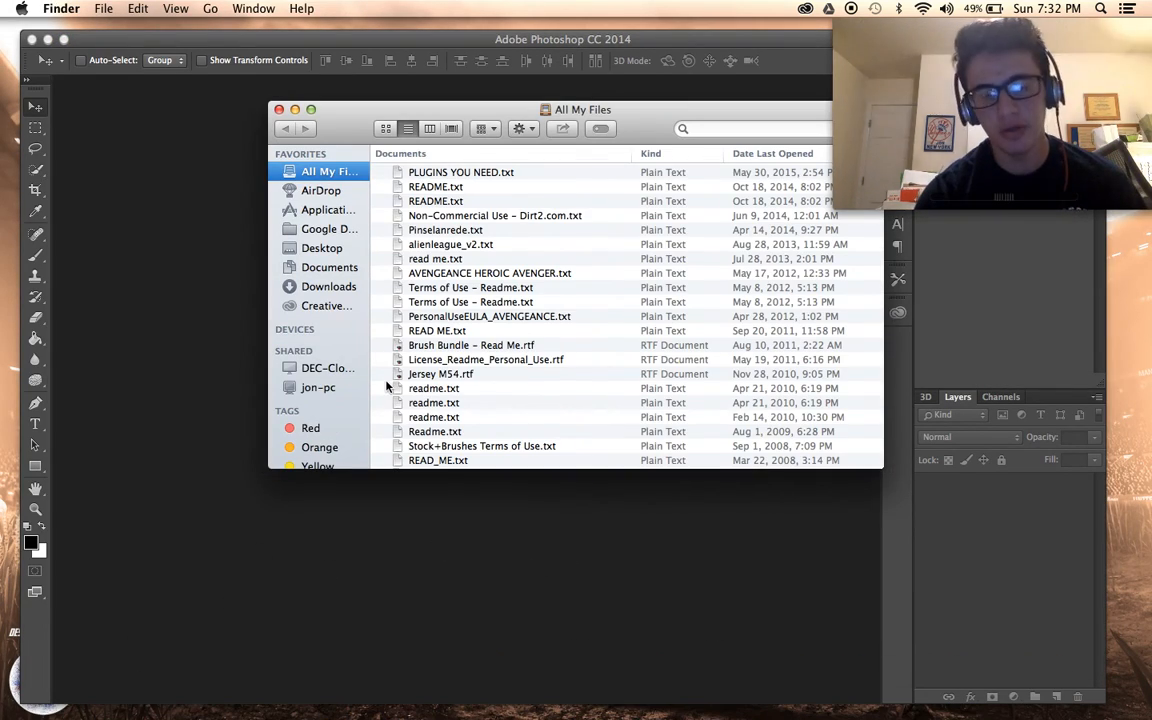
{"action": "scroll", "coordinate": [300, 350], "scroll_direction": "down", "scroll_amount": 1}
{"action": "left_click", "coordinate": [317, 430]}
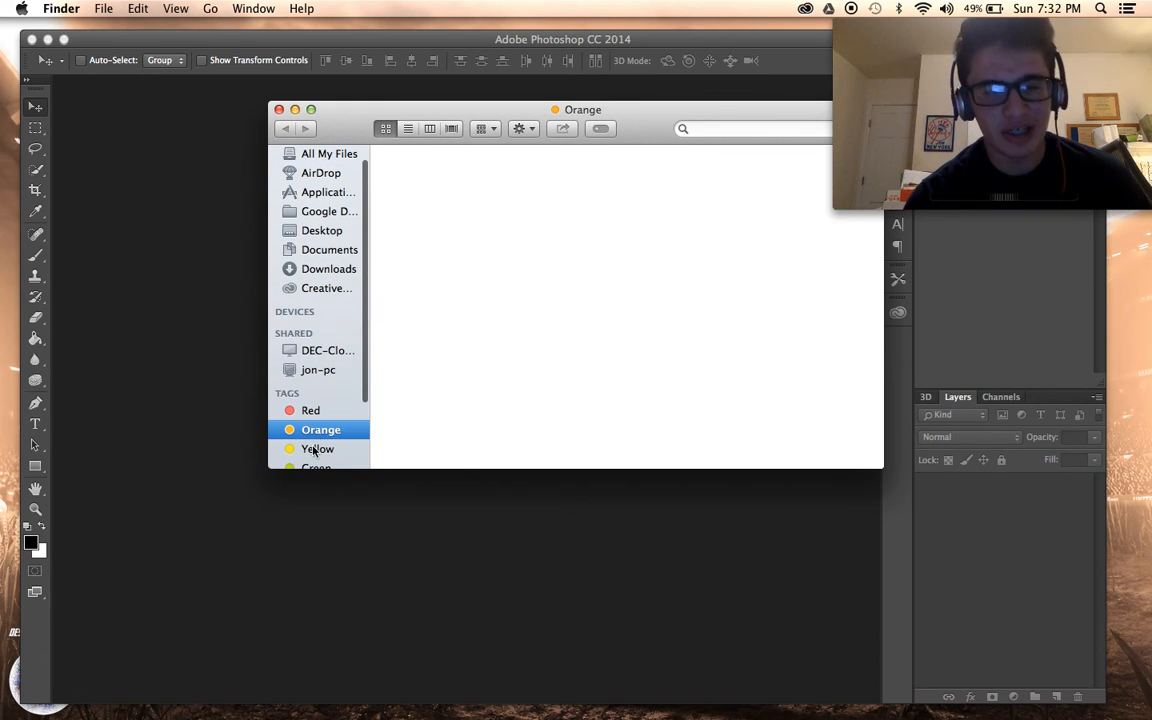
{"action": "left_click", "coordinate": [318, 449]}
{"action": "scroll", "coordinate": [641, 160], "scroll_direction": "down", "scroll_amount": 1}
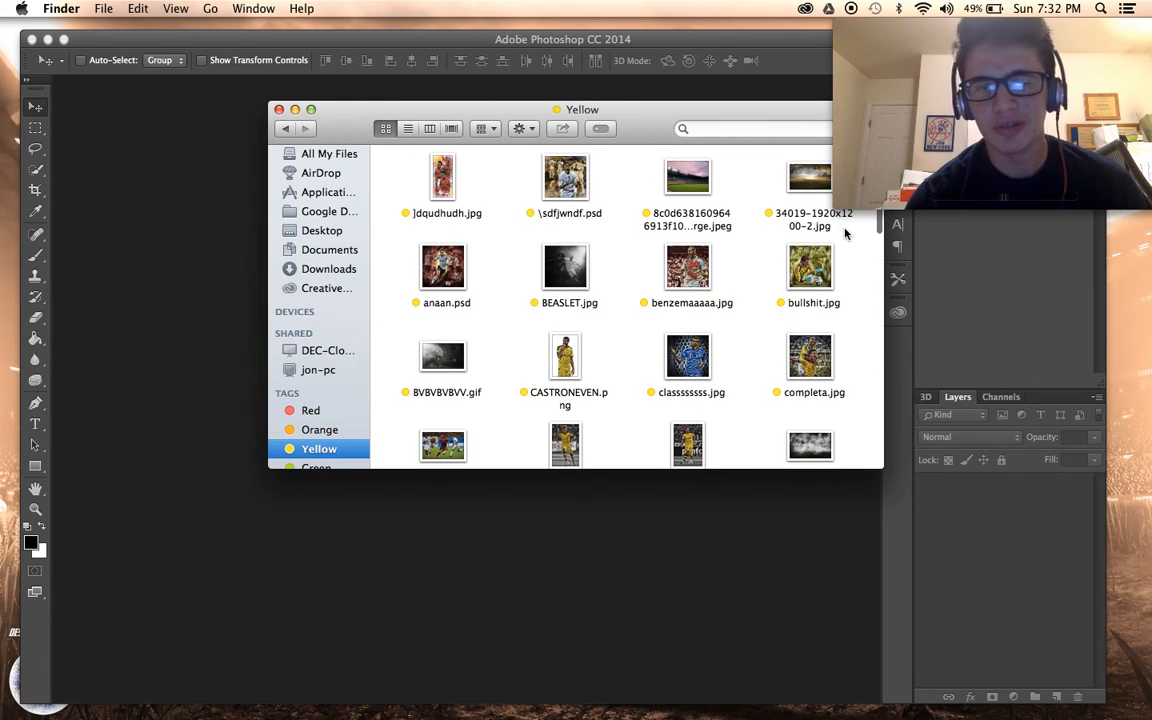
Show the tagged files as a list and open 34019-1920x1200-2.jpg as a document in Photoshop.
{"action": "left_click", "coordinate": [408, 129]}
{"action": "scroll", "coordinate": [643, 342], "scroll_direction": "up", "scroll_amount": 2}
{"action": "left_click_drag", "start_coordinate": [402, 201], "coordinate": [193, 249]}
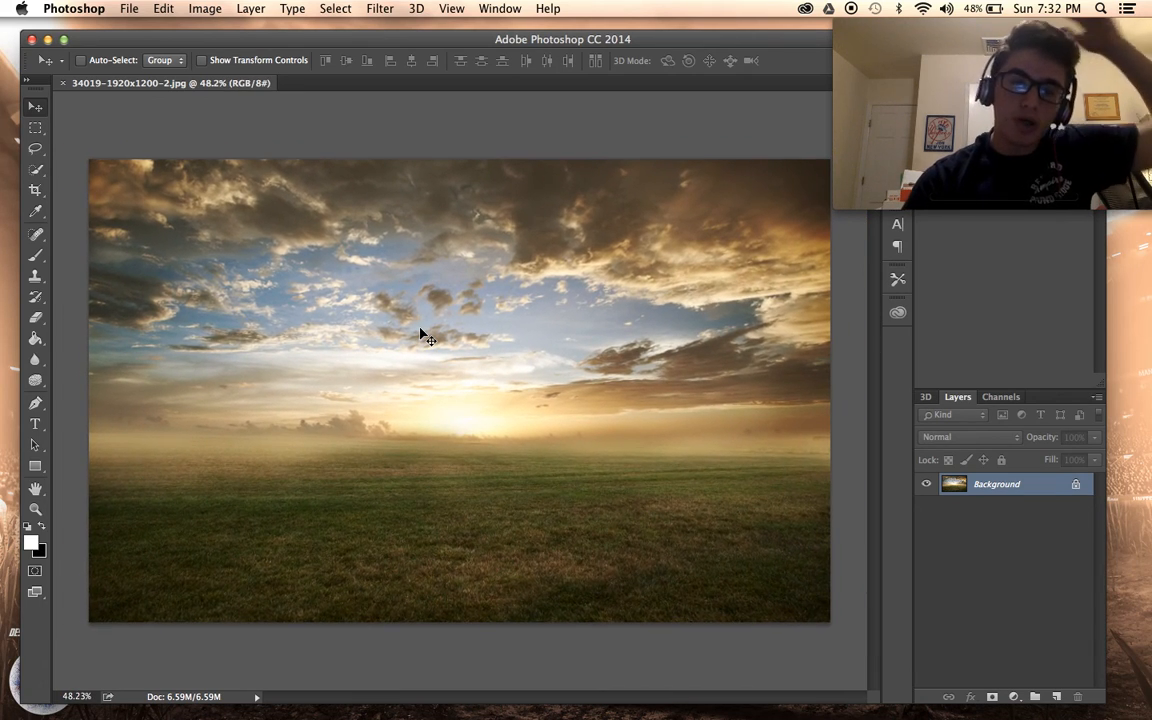
Place Lavezzi.png from the Yellow-tagged files in Finder onto the sunset field image.
{"action": "scroll", "coordinate": [420, 333], "scroll_direction": "up", "scroll_amount": 1}
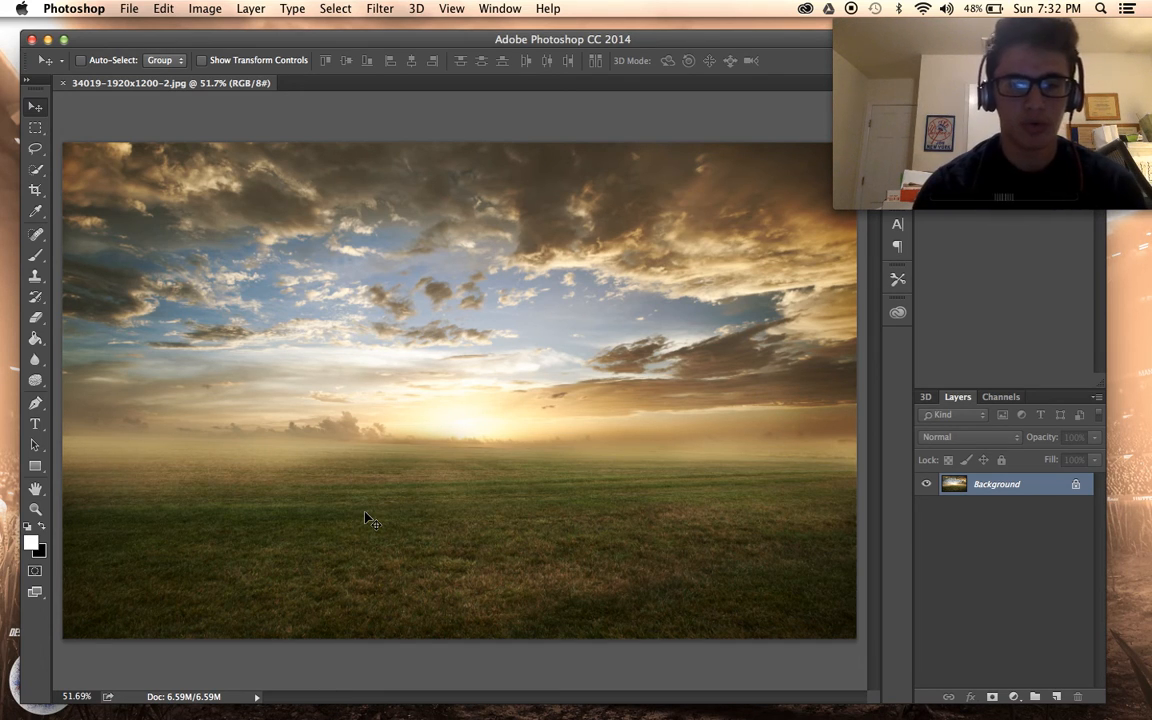
{"action": "scroll", "coordinate": [365, 517], "scroll_direction": "down", "scroll_amount": 2}
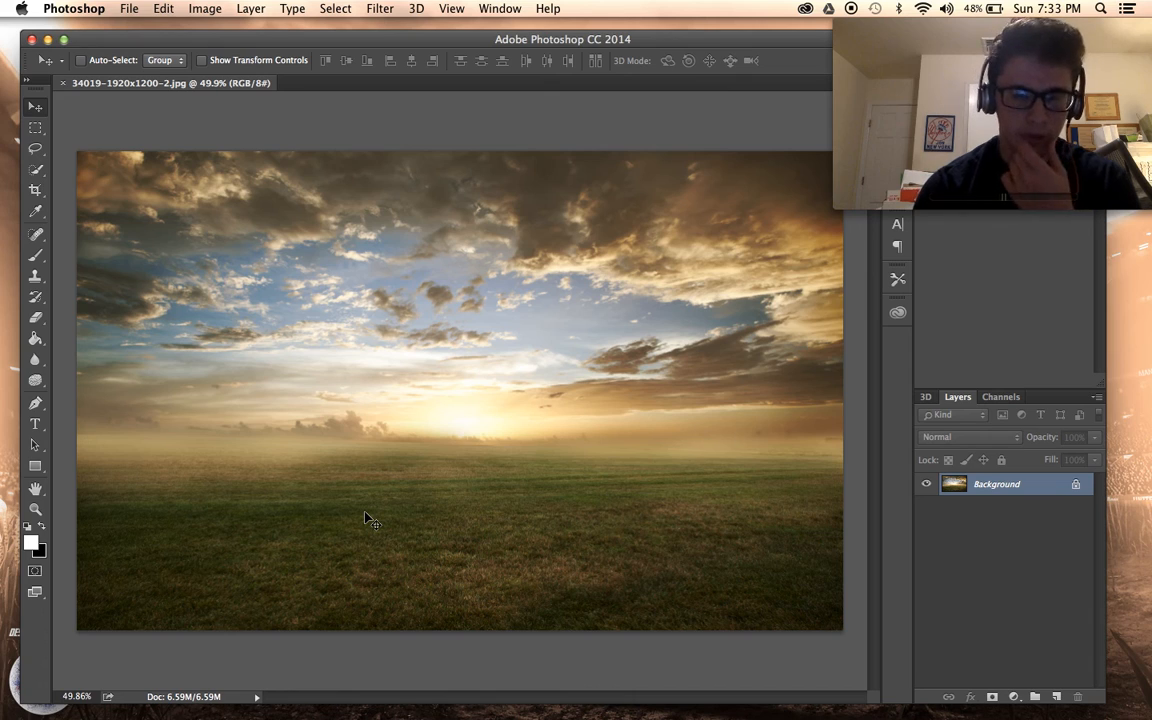
{"action": "left_click", "coordinate": [117, 690]}
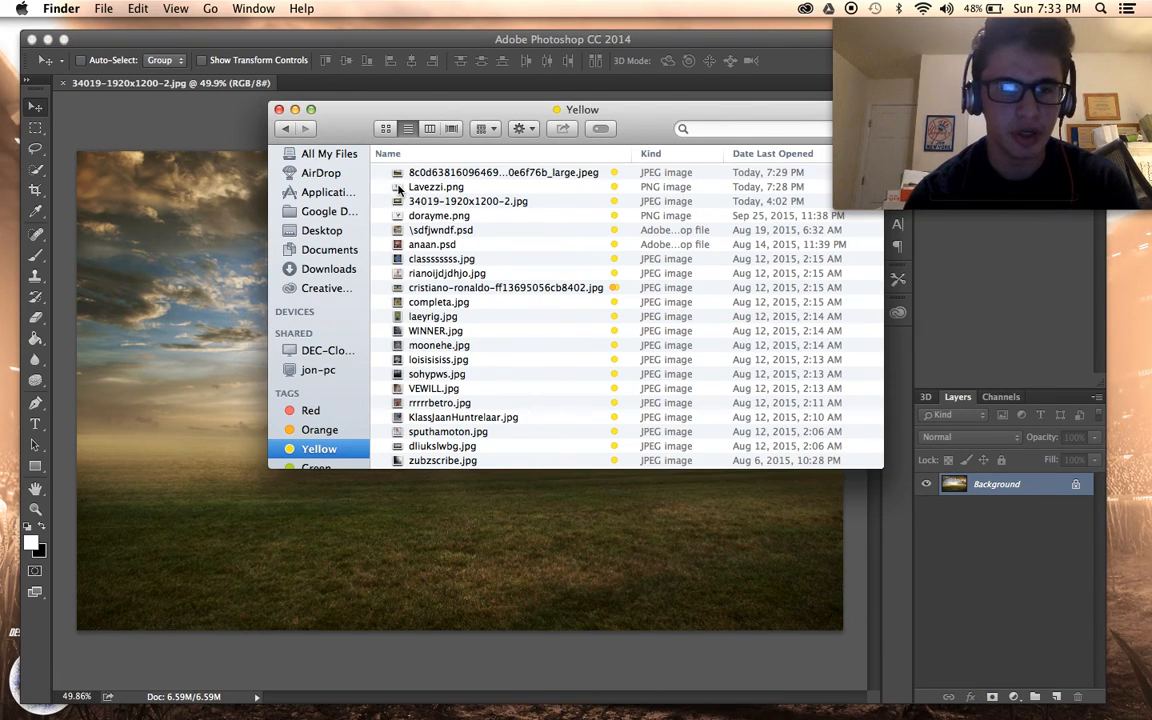
{"action": "left_click_drag", "start_coordinate": [400, 188], "coordinate": [170, 192]}
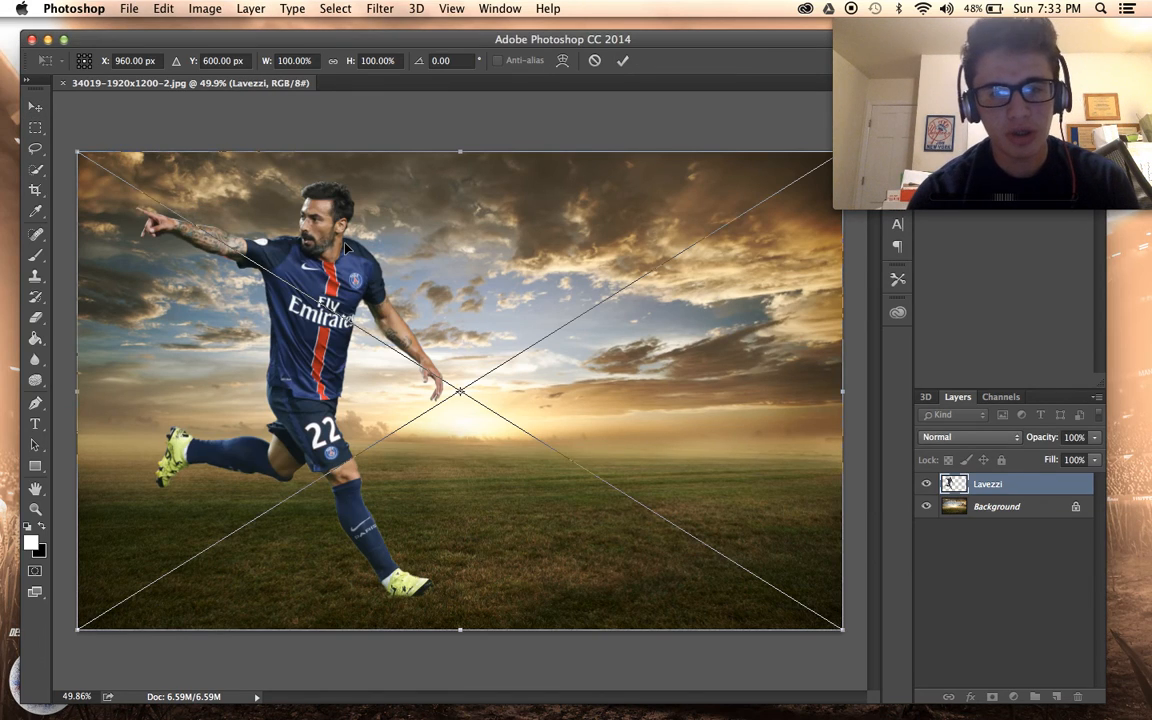
Resize the placed footballer and position him slightly left of the image's centre with his front foot on the grass.
{"action": "left_click_drag", "start_coordinate": [364, 249], "coordinate": [491, 256]}
{"action": "left_click_drag", "start_coordinate": [205, 156], "coordinate": [276, 181]}
{"action": "left_click_drag", "start_coordinate": [468, 243], "coordinate": [432, 211]}
{"action": "left_click_drag", "start_coordinate": [219, 153], "coordinate": [194, 139]}
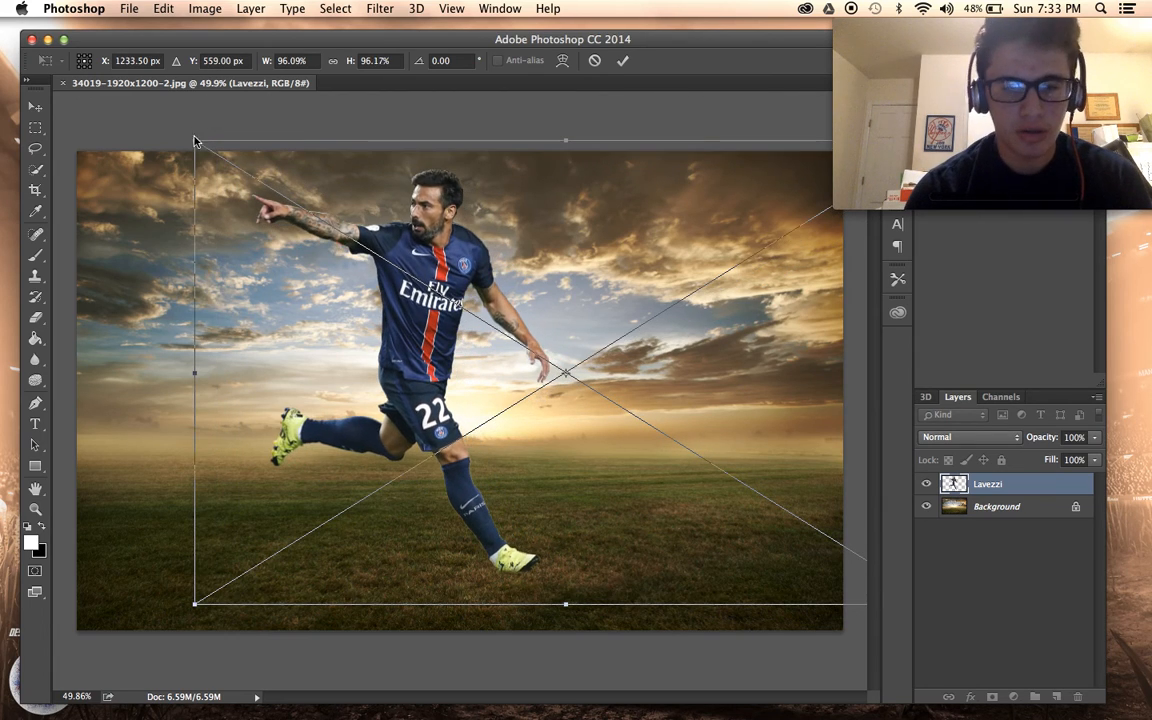
{"action": "left_click_drag", "start_coordinate": [432, 211], "coordinate": [433, 240]}
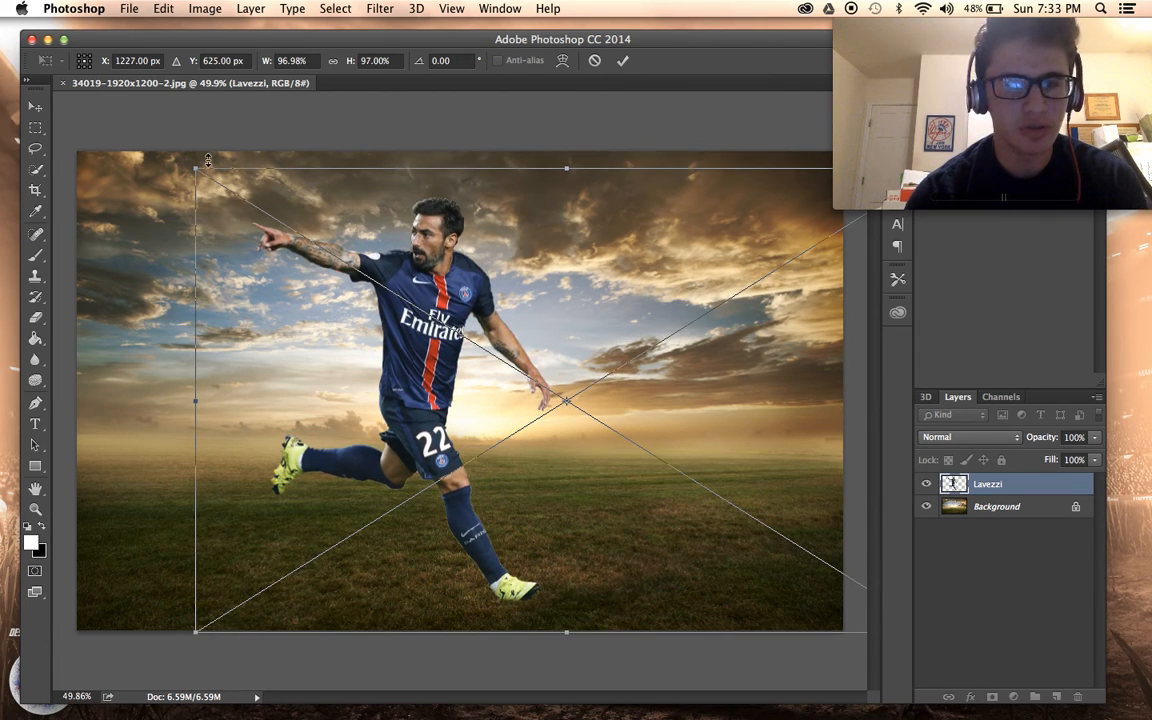
{"action": "left_click_drag", "start_coordinate": [197, 164], "coordinate": [167, 147]}
{"action": "left_click_drag", "start_coordinate": [458, 195], "coordinate": [480, 204]}
{"action": "key", "text": "Return"}
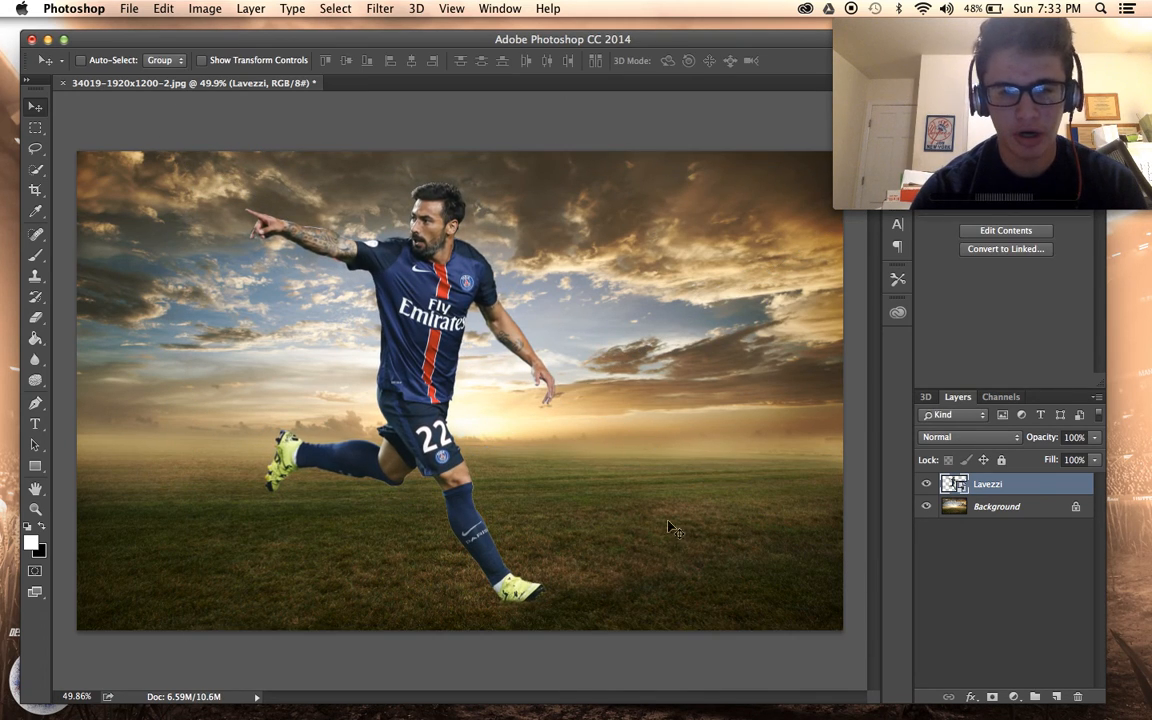
{"action": "scroll", "coordinate": [592, 567], "scroll_direction": "up", "scroll_amount": 2}
{"action": "scroll", "coordinate": [592, 567], "scroll_direction": "up", "scroll_amount": 6}
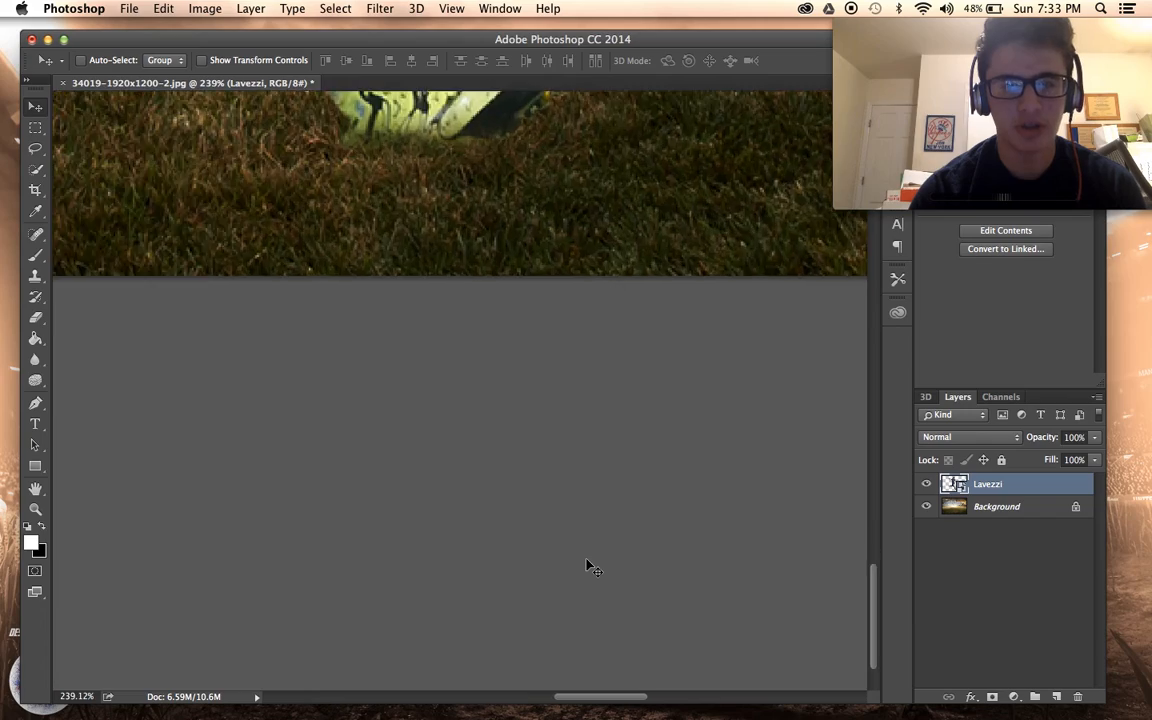
{"action": "scroll", "coordinate": [395, 574], "scroll_direction": "down", "scroll_amount": 6}
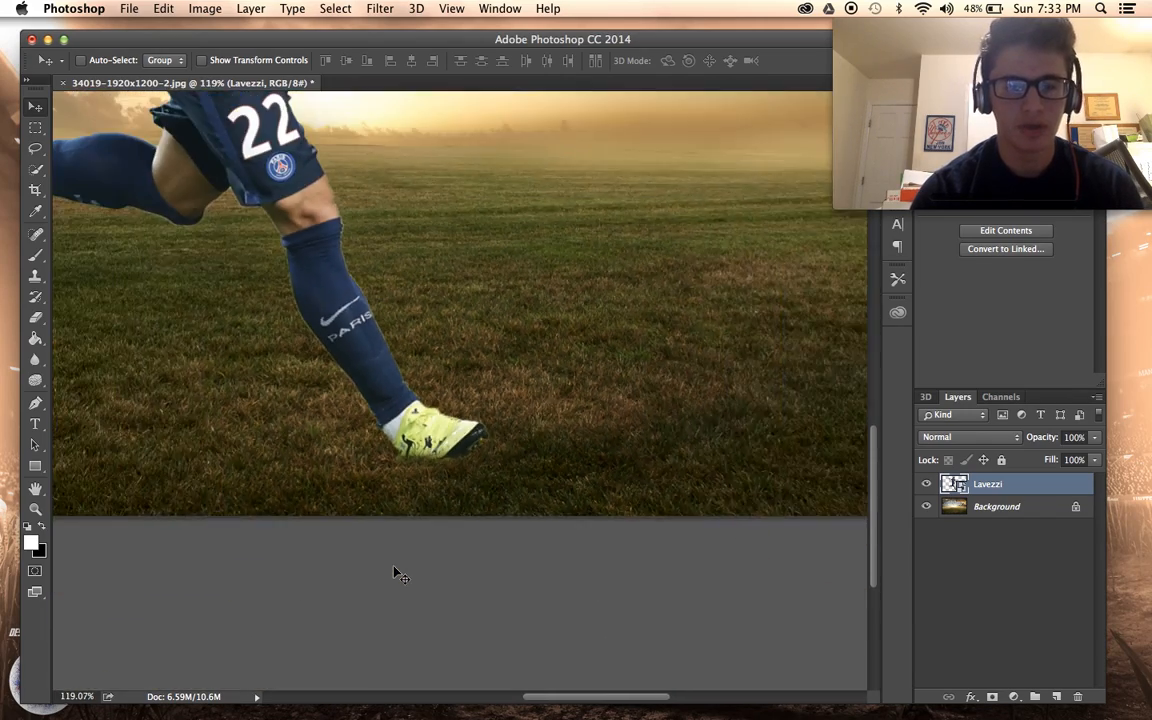
{"action": "scroll", "coordinate": [397, 571], "scroll_direction": "down", "scroll_amount": 2}
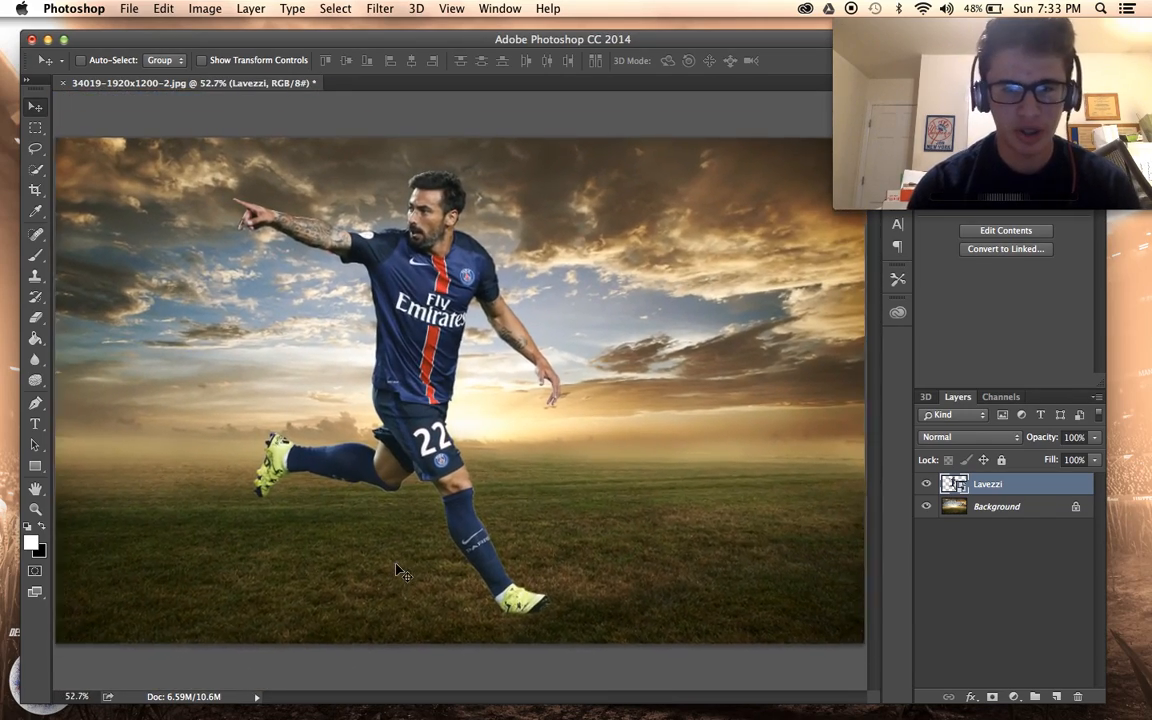
{"action": "scroll", "coordinate": [396, 570], "scroll_direction": "up", "scroll_amount": 1}
{"action": "scroll", "coordinate": [300, 308], "scroll_direction": "down", "scroll_amount": 2}
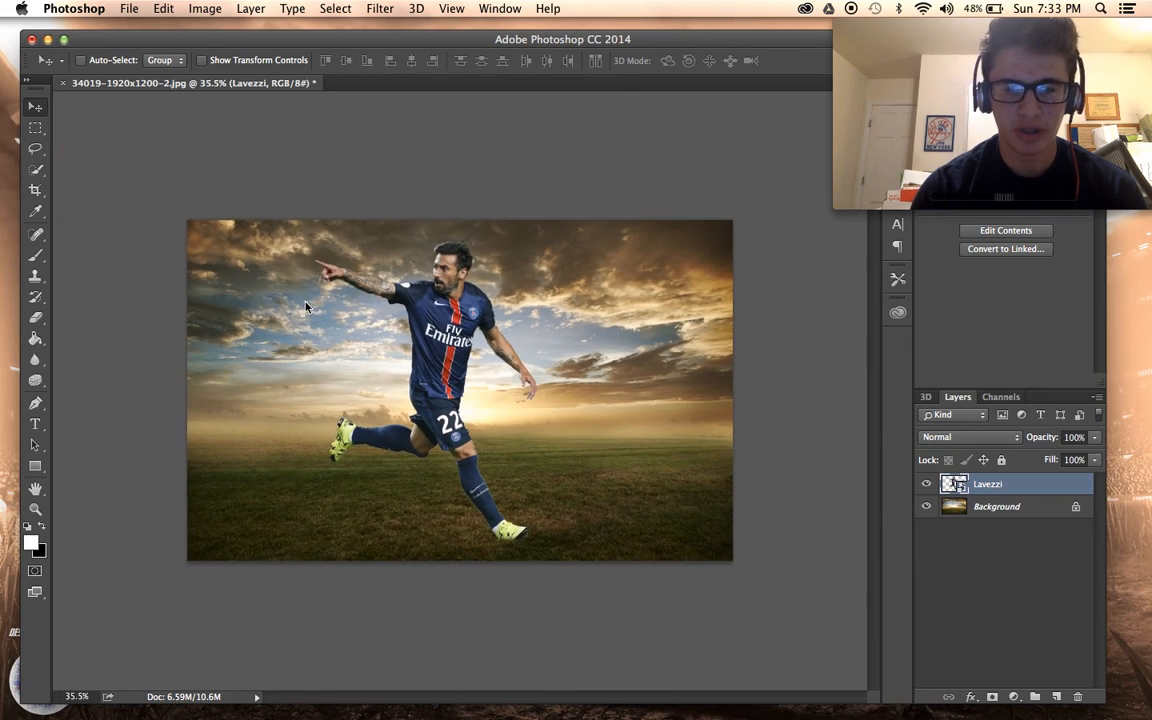
{"action": "scroll", "coordinate": [303, 305], "scroll_direction": "up", "scroll_amount": 2}
Rasterize the Lavezzi layer for use with the Eraser tool, and undo the test erasure across his forearm.
{"action": "left_click", "coordinate": [28, 315]}
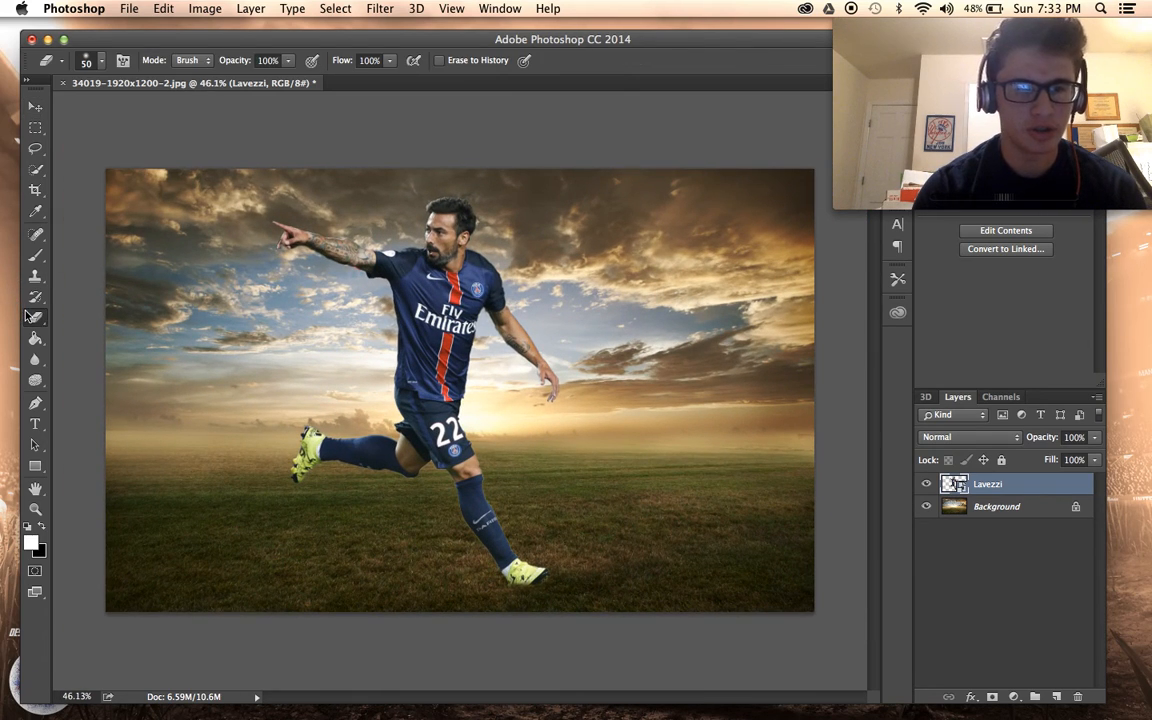
{"action": "left_click", "coordinate": [253, 307]}
{"action": "left_click", "coordinate": [690, 273]}
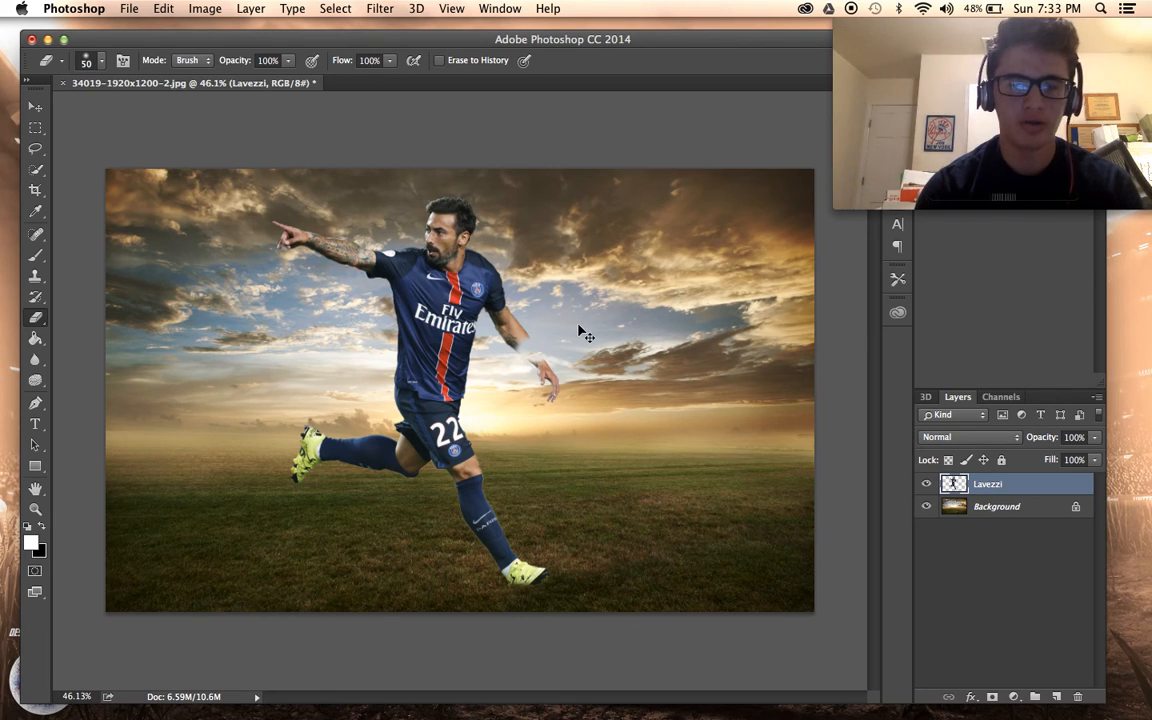
{"action": "key", "text": "super+z"}
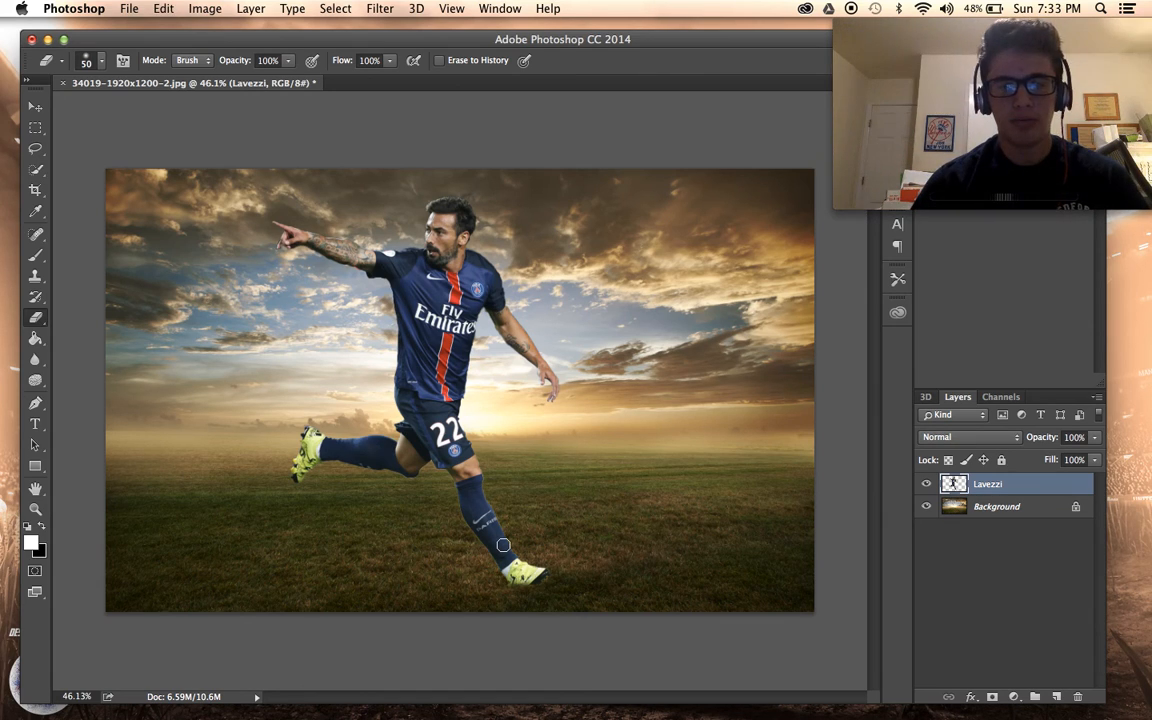
Add a Gradient Map adjustment layer above the Lavezzi layer and give it the black-to-white preset gradient.
{"action": "left_click", "coordinate": [1013, 696]}
{"action": "left_click", "coordinate": [1048, 655]}
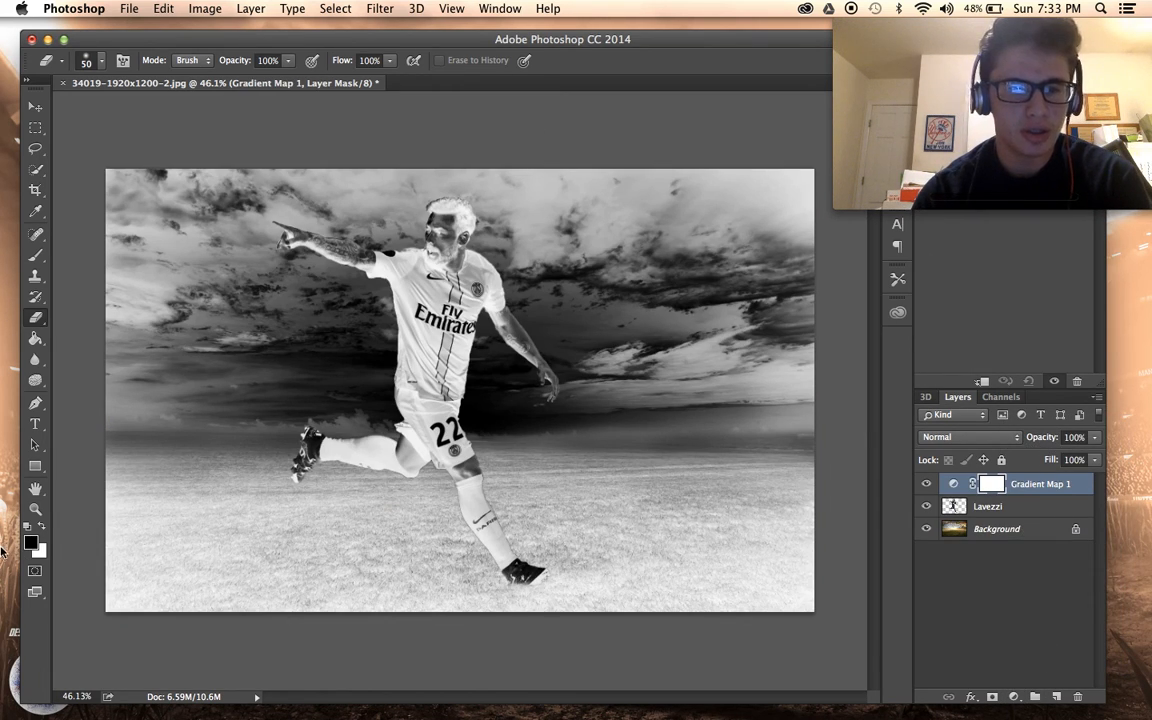
{"action": "left_click", "coordinate": [38, 526]}
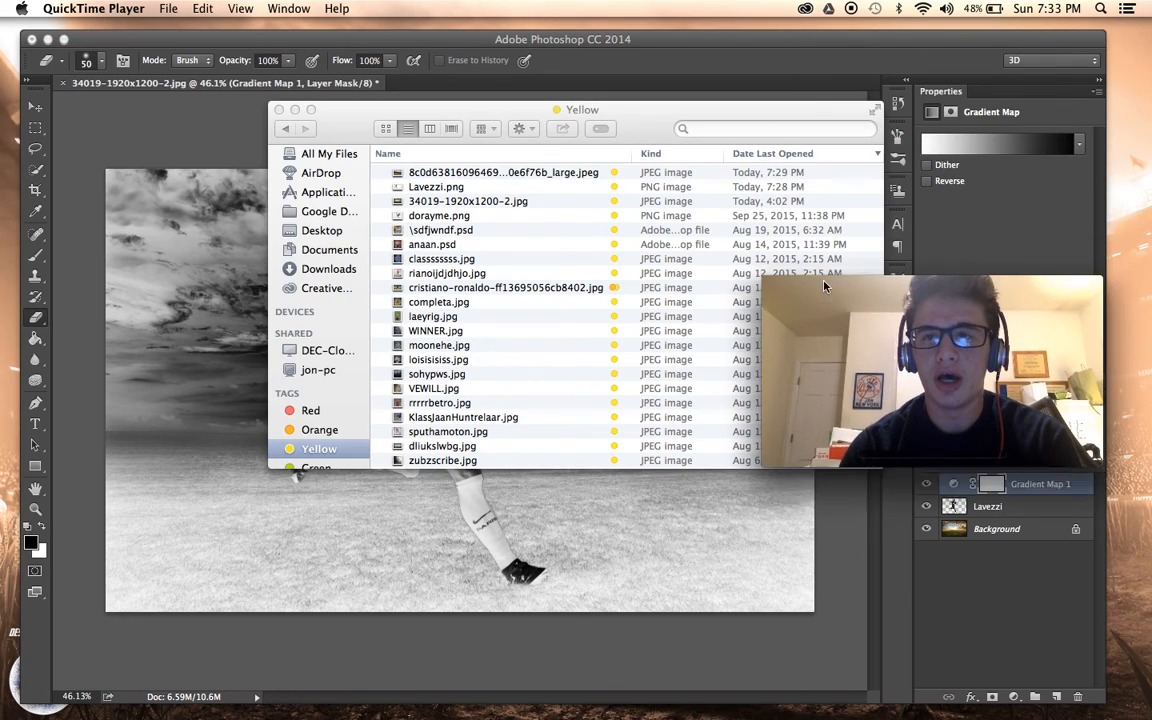
{"action": "left_click_drag", "start_coordinate": [825, 286], "coordinate": [824, 298]}
{"action": "left_click", "coordinate": [850, 62]}
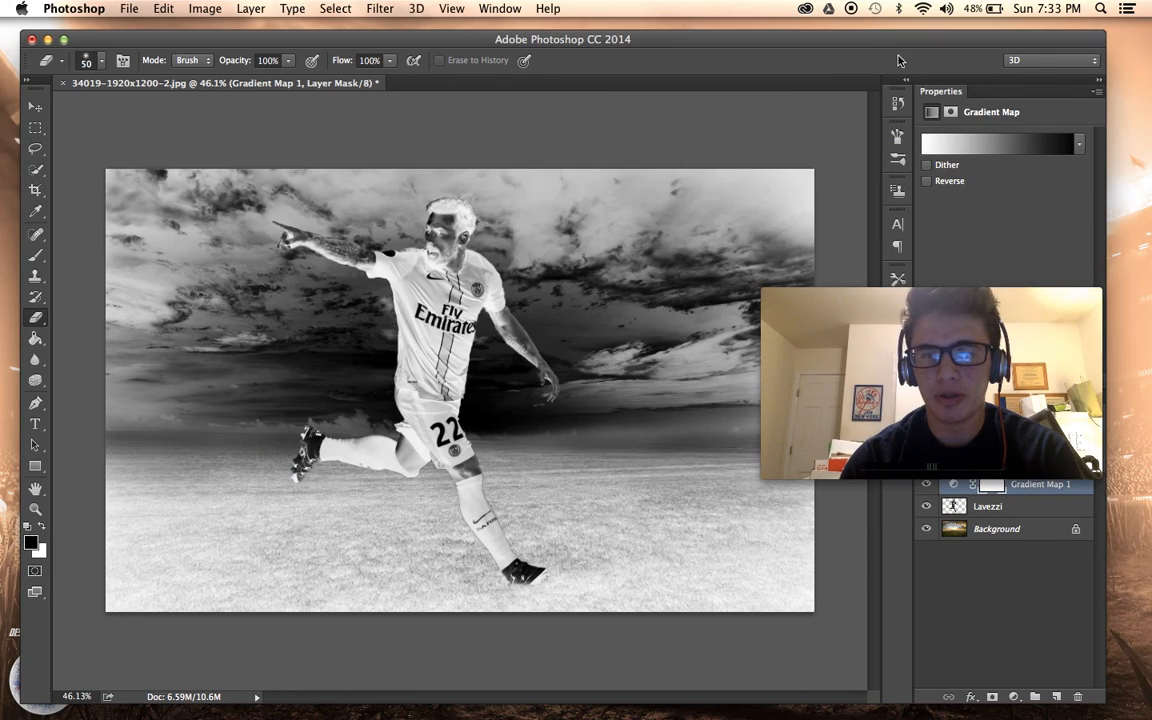
{"action": "left_click", "coordinate": [990, 144]}
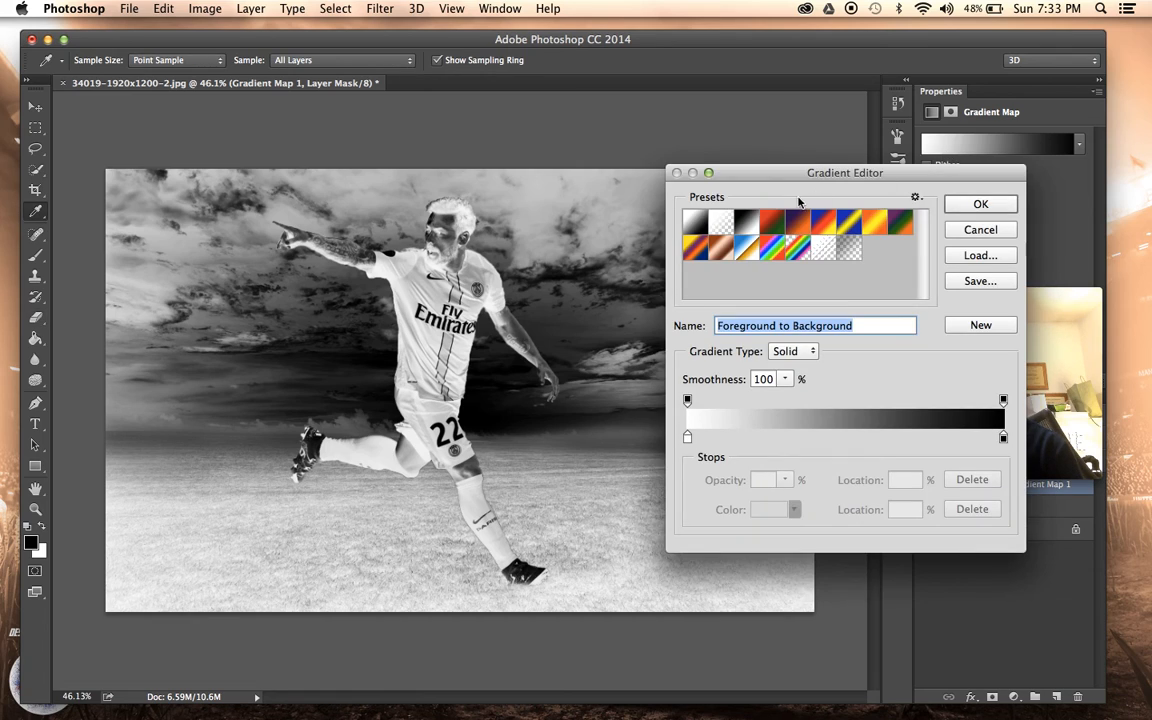
{"action": "left_click", "coordinate": [745, 222]}
{"action": "left_click", "coordinate": [980, 204]}
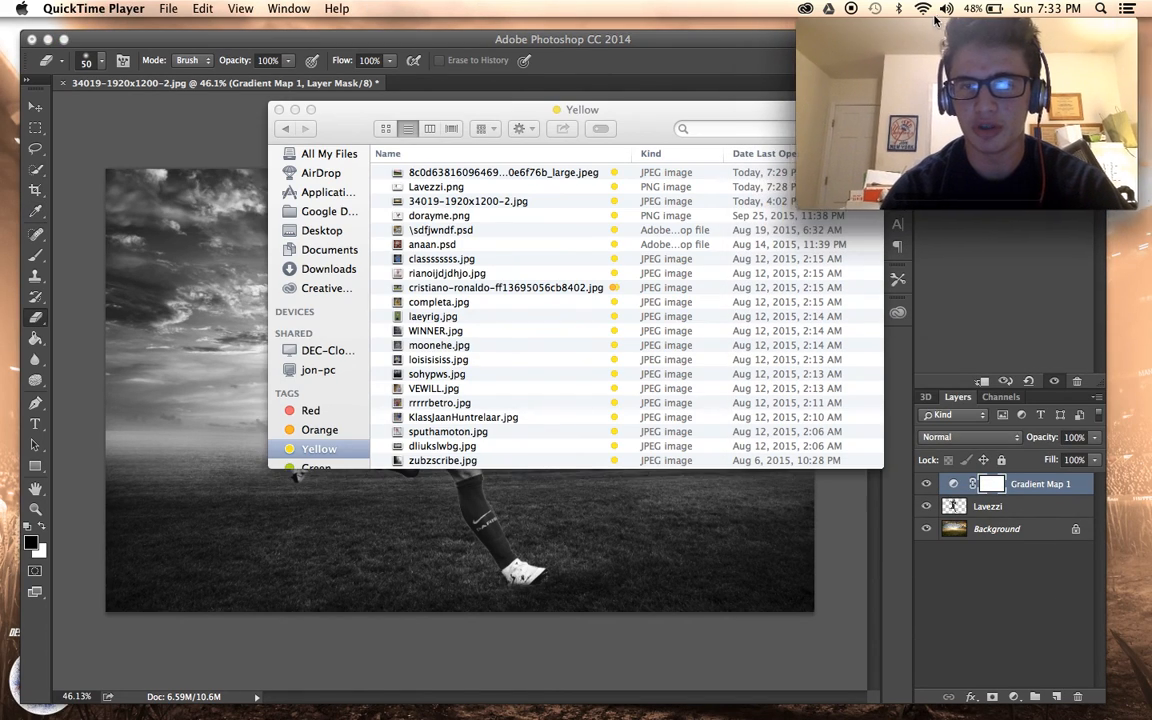
{"action": "left_click", "coordinate": [907, 264]}
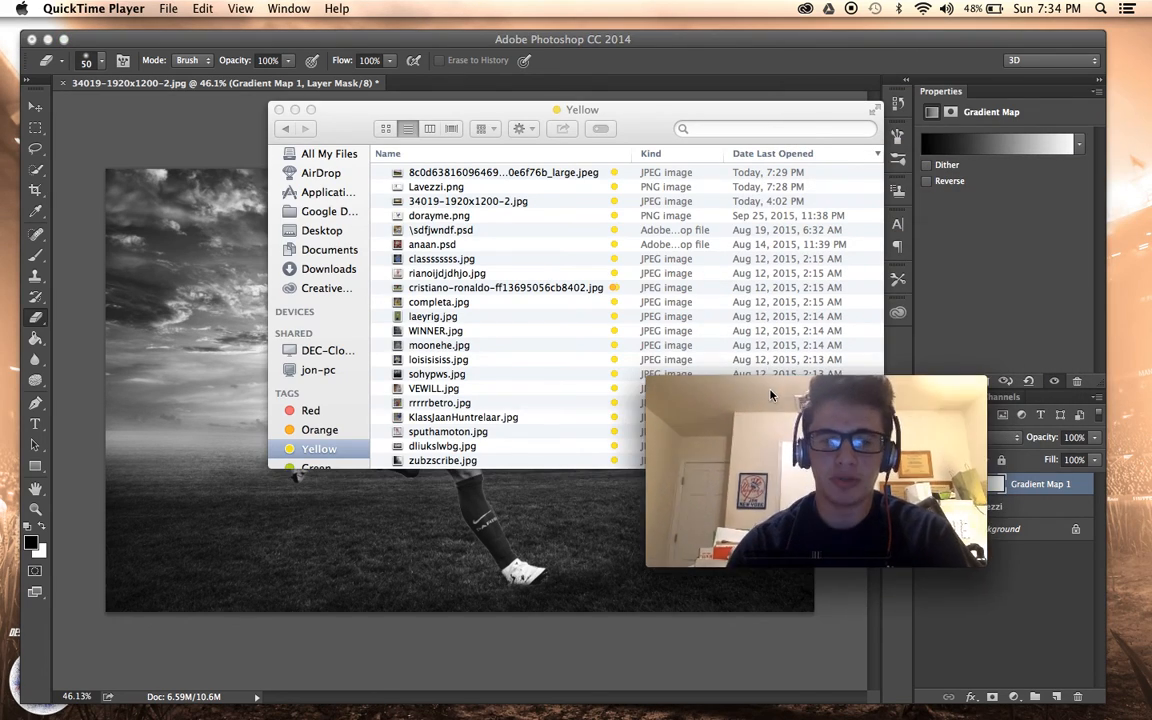
{"action": "left_click_drag", "start_coordinate": [770, 395], "coordinate": [126, 549]}
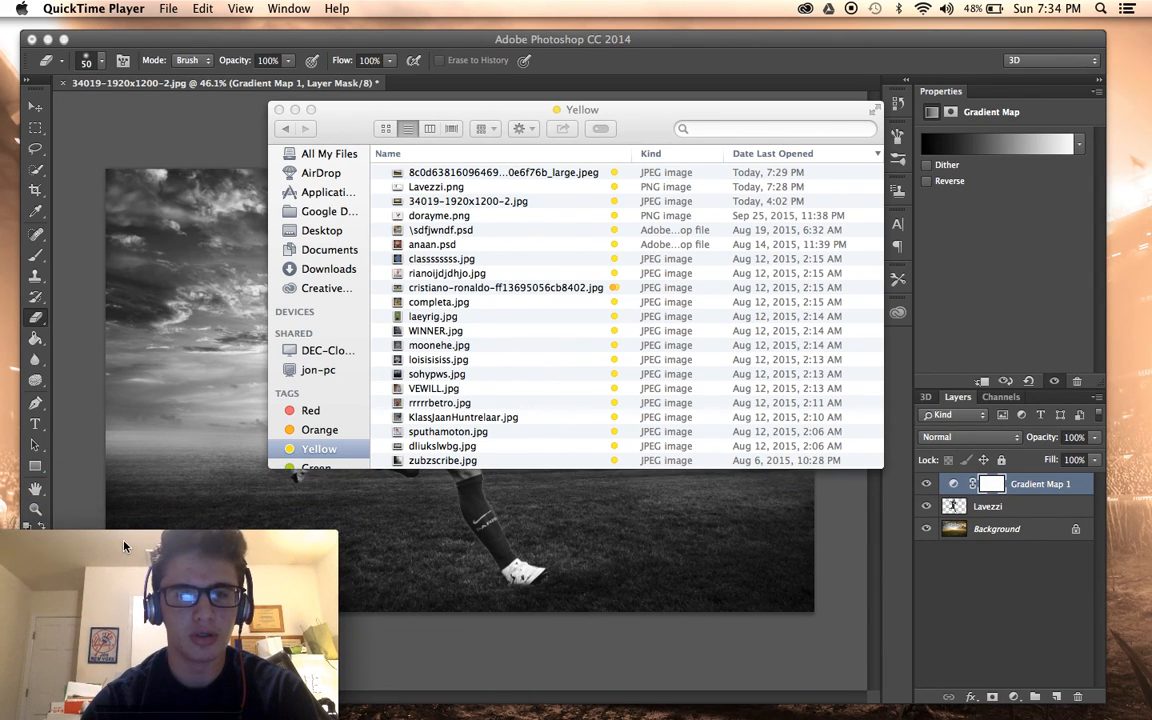
{"action": "left_click", "coordinate": [1023, 295]}
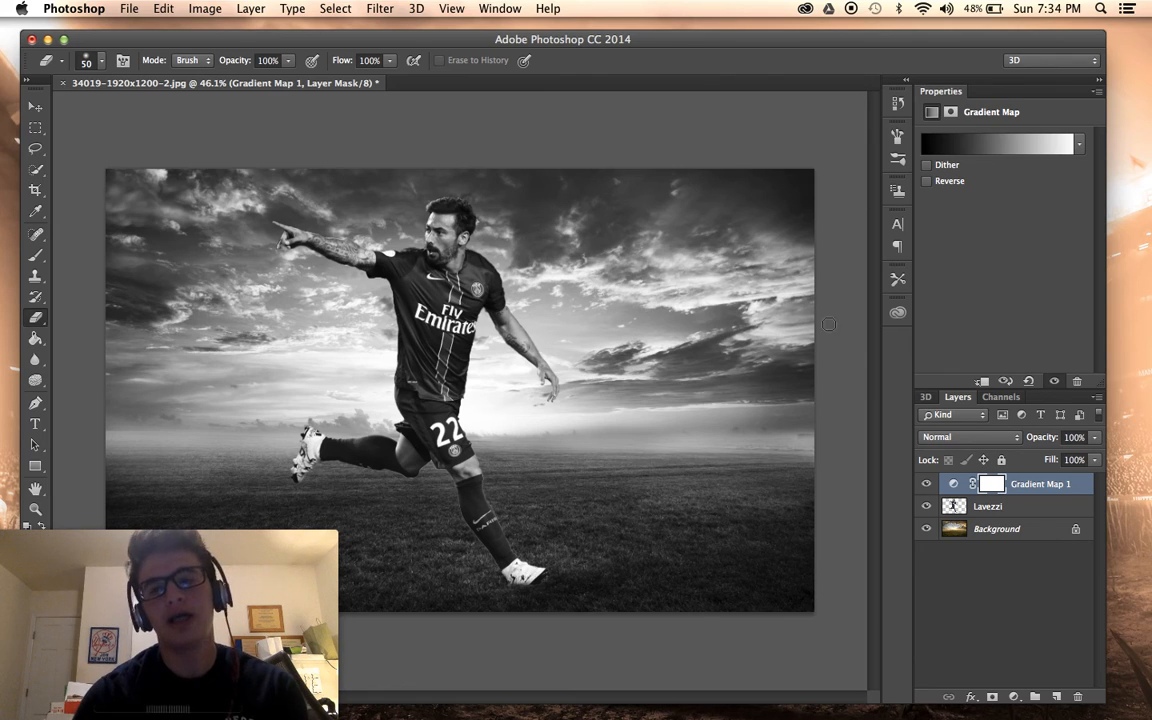
Set the Gradient Map layer's blend mode to Multiply and its opacity to 54%.
{"action": "left_click", "coordinate": [955, 434]}
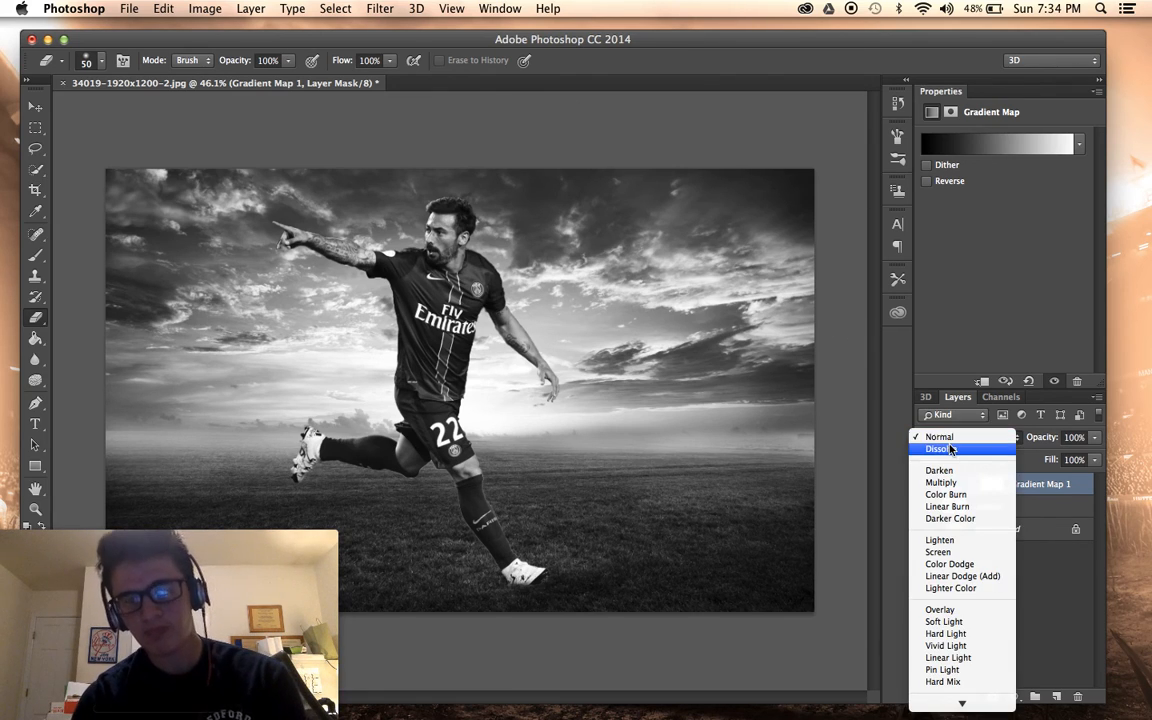
{"action": "left_click", "coordinate": [973, 484]}
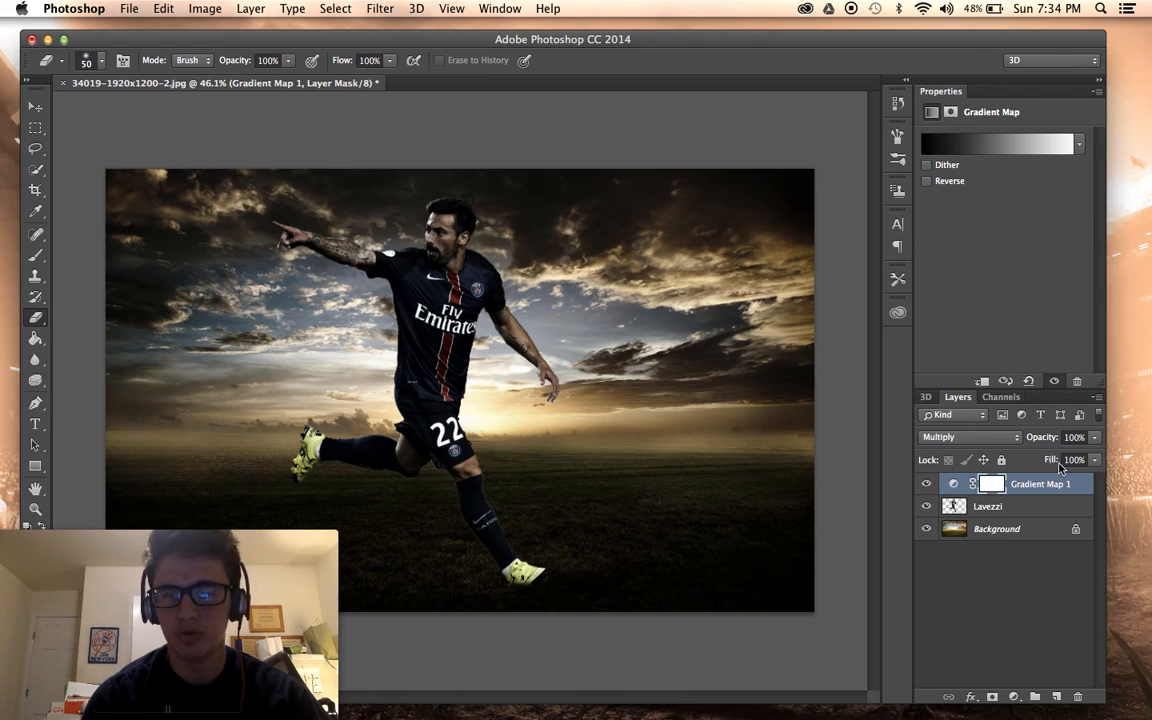
{"action": "left_click_drag", "start_coordinate": [1093, 439], "coordinate": [1063, 459]}
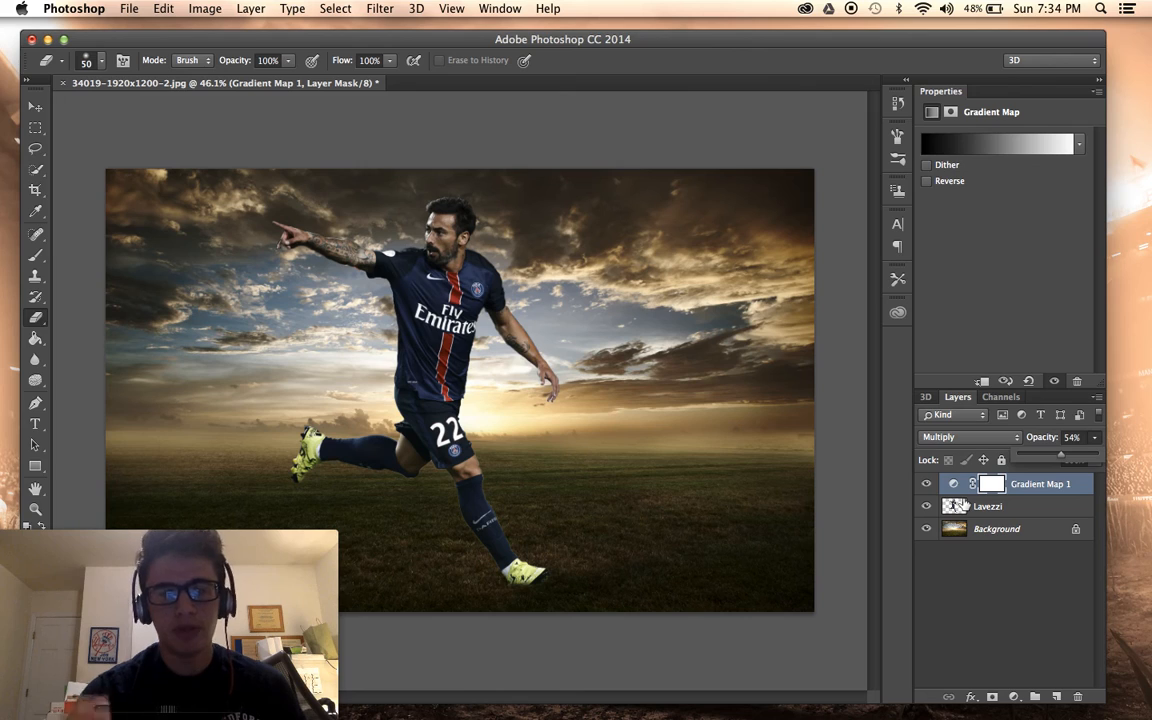
Find the fire image a5cbec9a62cc386f.jpg in Finder by searching all files for "a5c", and place it into the Photoshop document.
{"action": "mouse_move", "coordinate": [197, 710]}
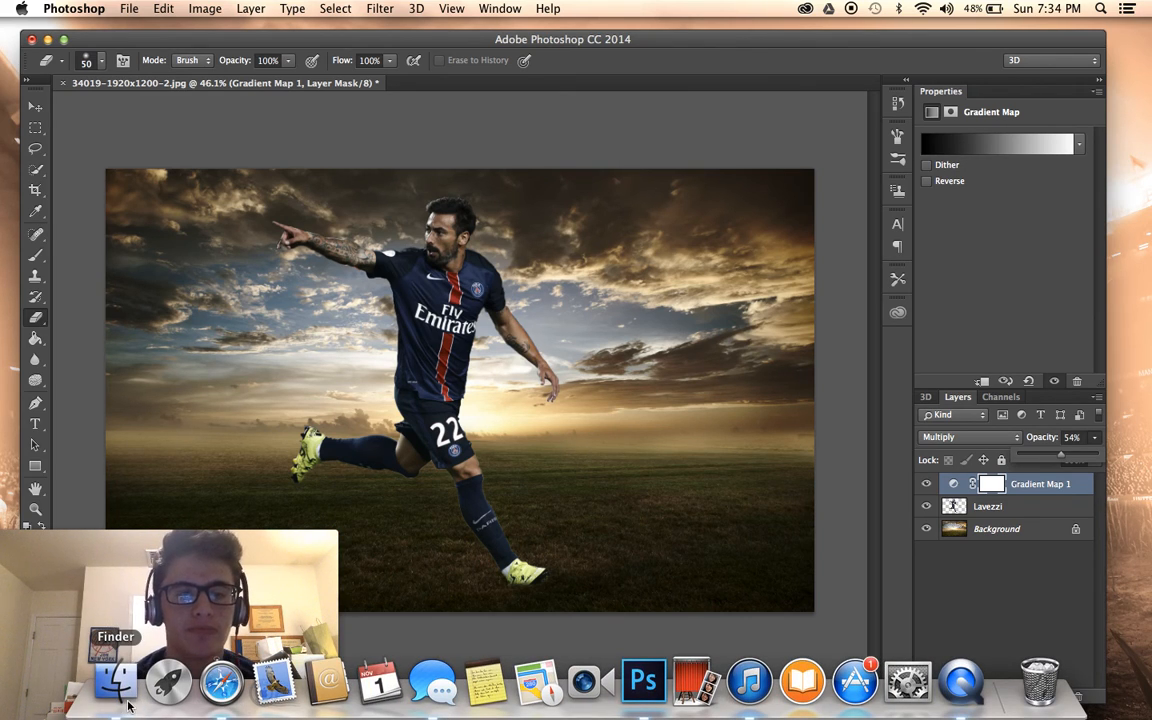
{"action": "left_click", "coordinate": [116, 684]}
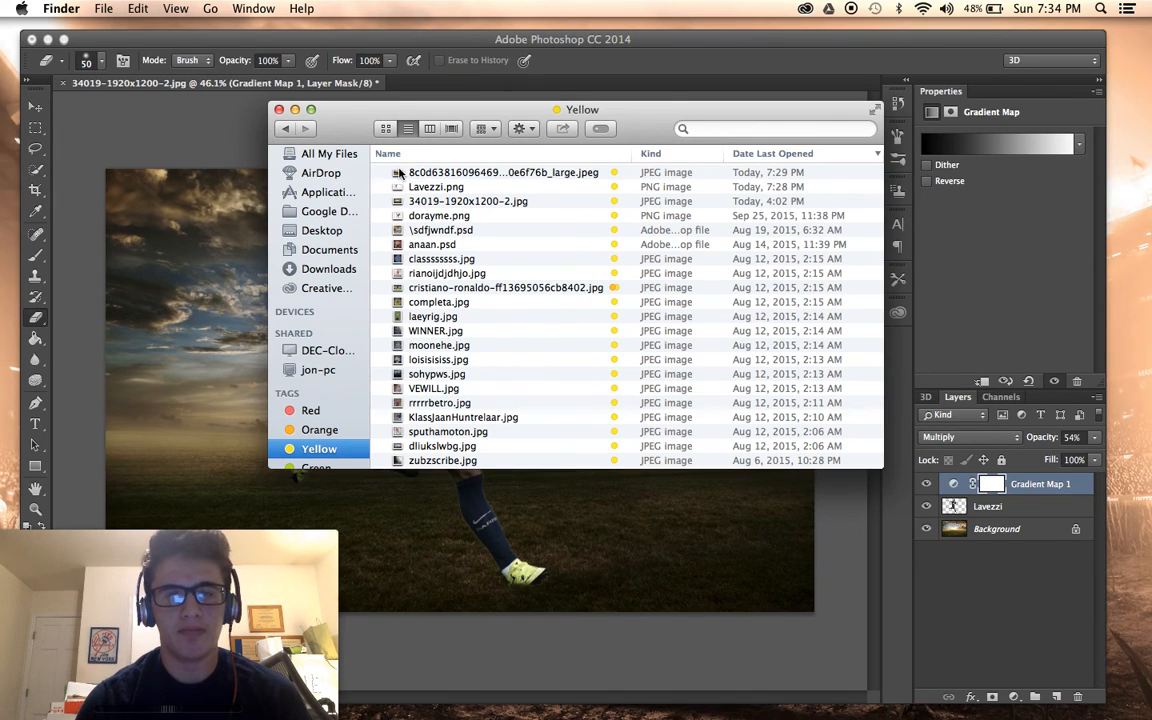
{"action": "left_click", "coordinate": [325, 154]}
{"action": "left_click", "coordinate": [722, 128]}
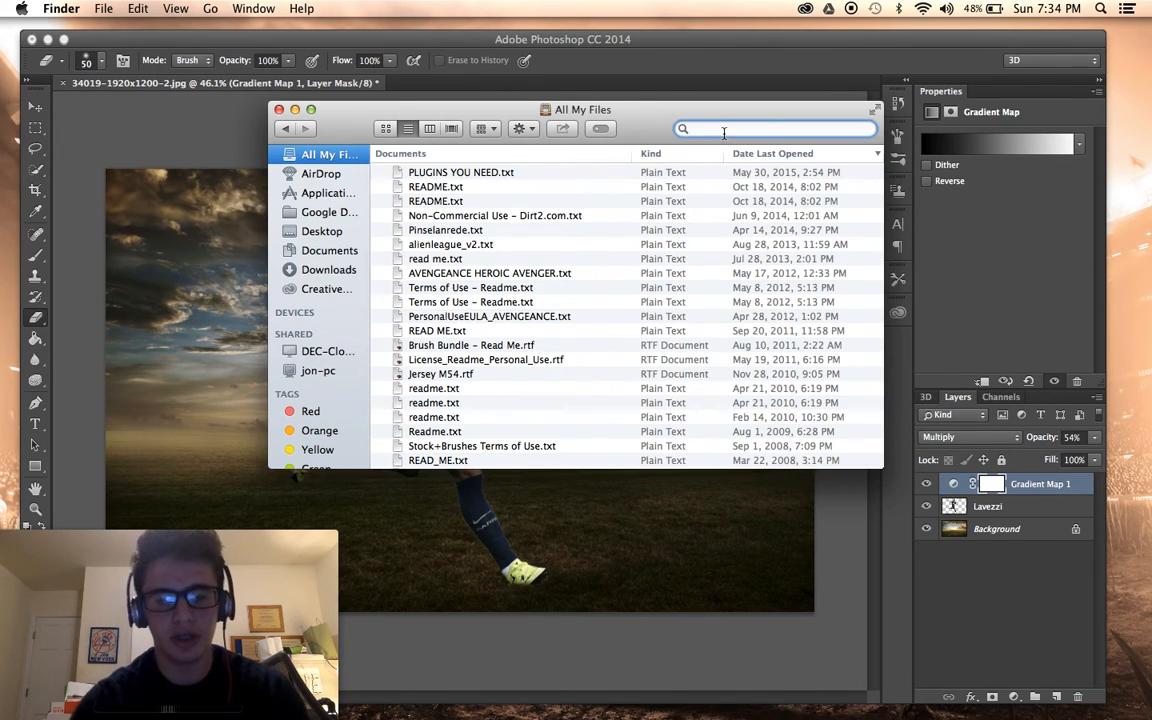
{"action": "type", "text": "a5"}
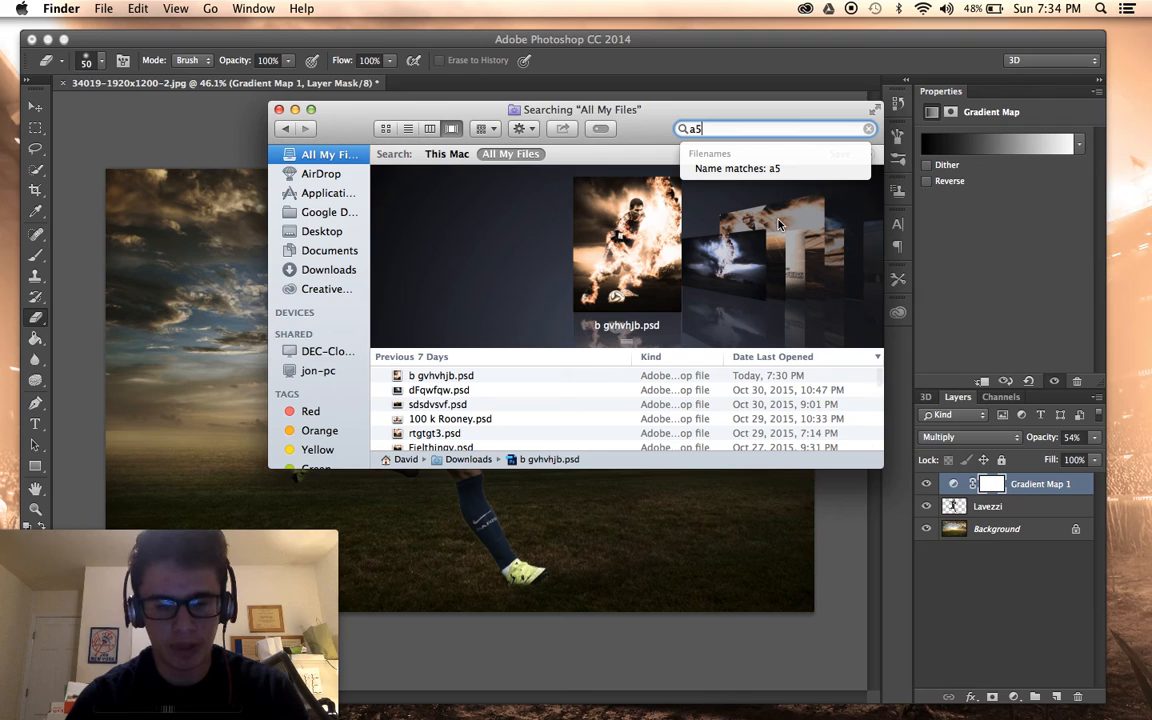
{"action": "type", "text": "c"}
{"action": "left_click_drag", "start_coordinate": [650, 280], "coordinate": [707, 481]}
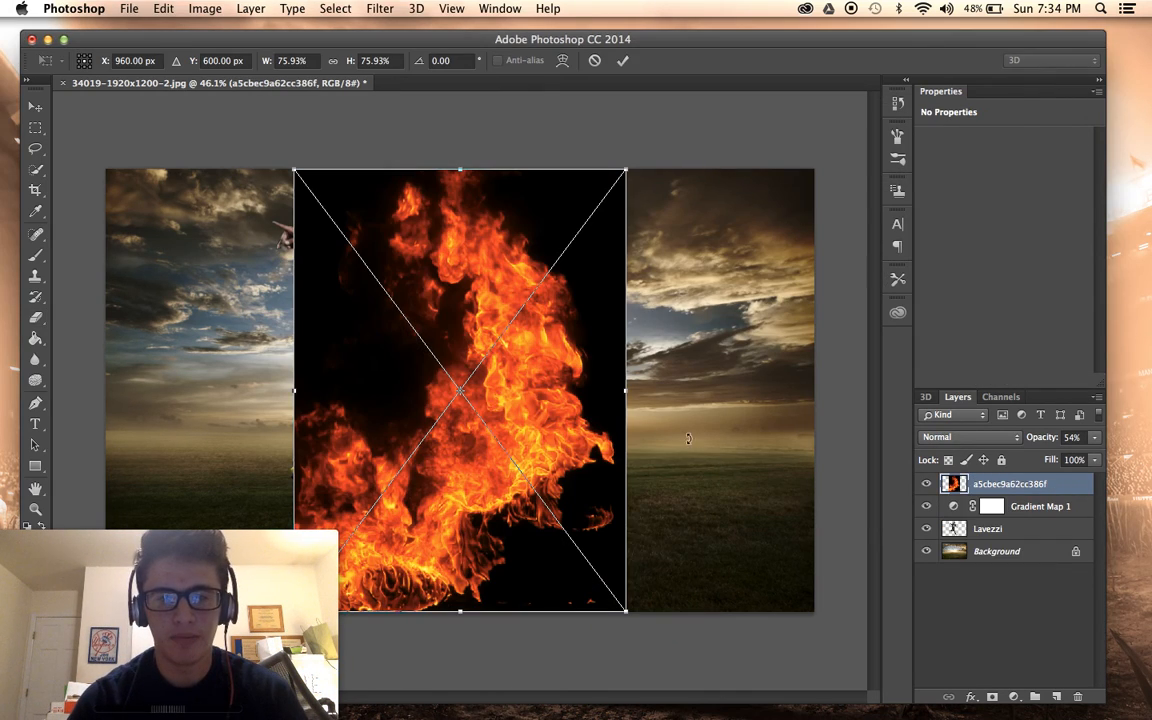
Scale the placed fire image to about 30% and position it over the footballer's front leg.
{"action": "scroll", "coordinate": [527, 362], "scroll_direction": "up", "scroll_amount": 5}
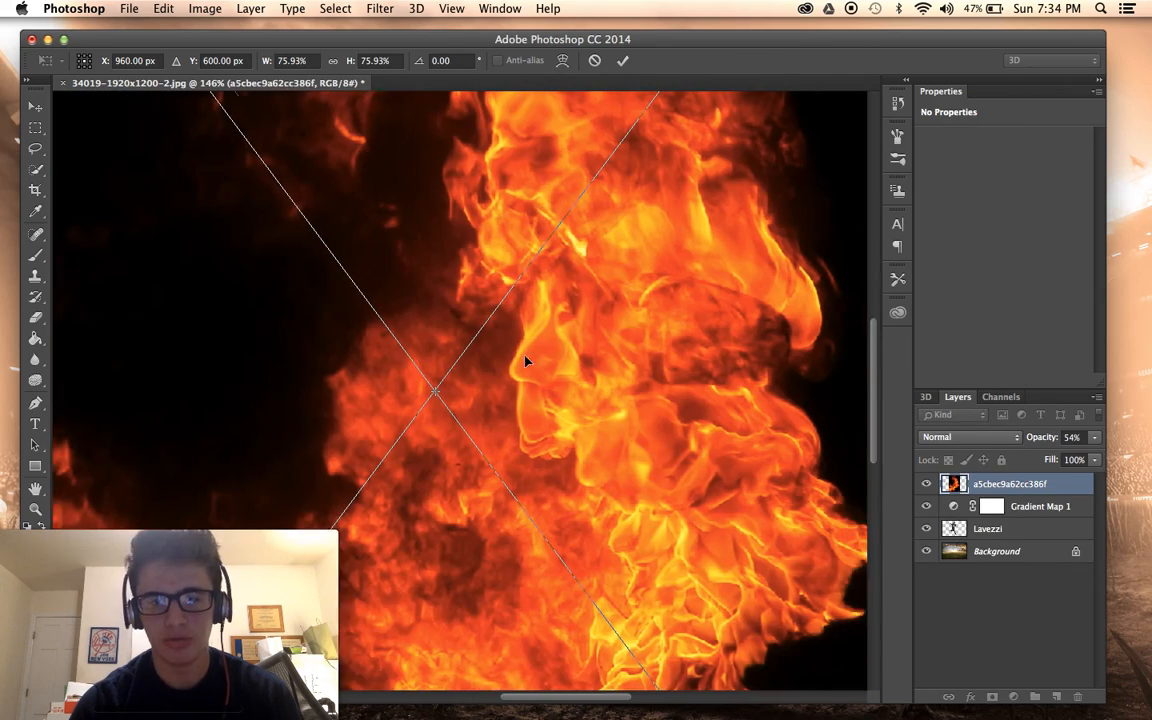
{"action": "scroll", "coordinate": [527, 362], "scroll_direction": "down", "scroll_amount": 7}
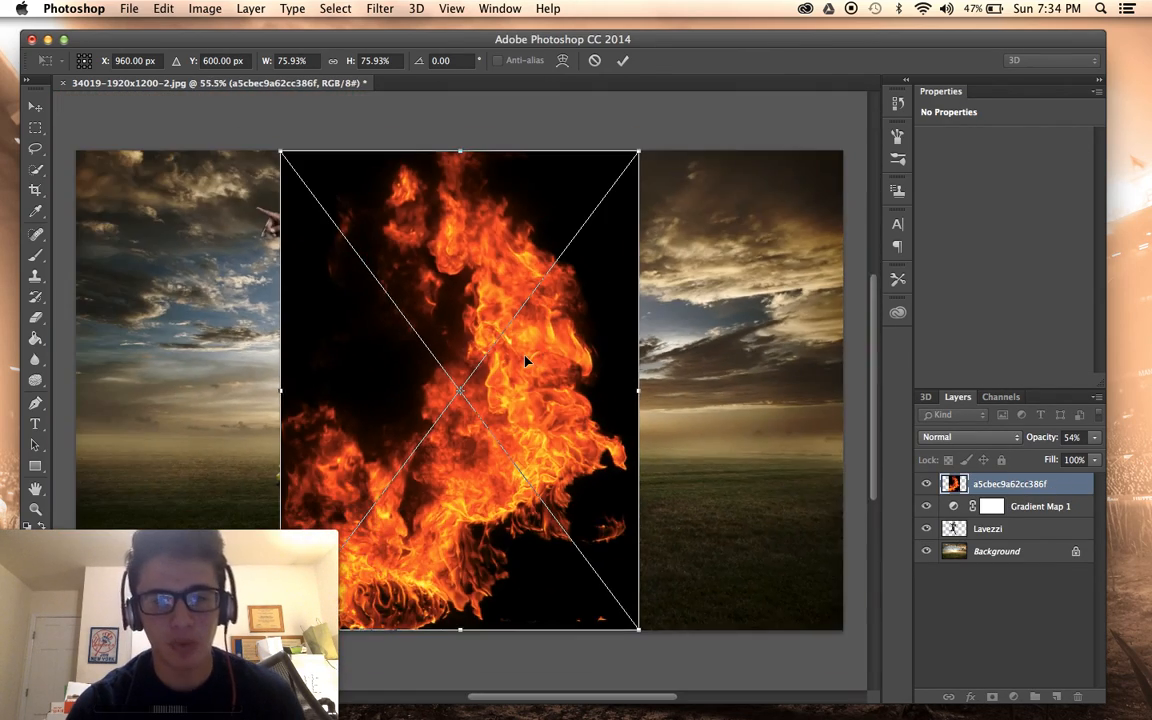
{"action": "left_click_drag", "start_coordinate": [598, 210], "coordinate": [430, 430]}
{"action": "left_click_drag", "start_coordinate": [417, 478], "coordinate": [508, 474]}
{"action": "scroll", "coordinate": [508, 474], "scroll_direction": "up", "scroll_amount": 3}
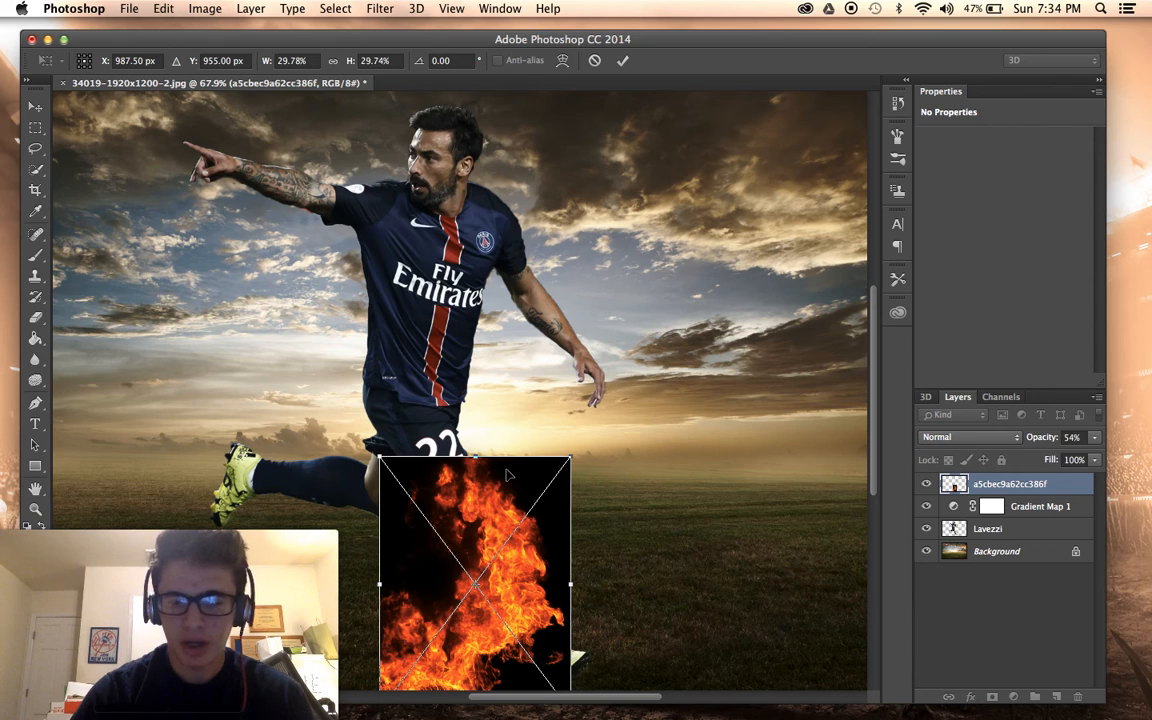
{"action": "key", "text": "Return"}
{"action": "key", "text": "e"}
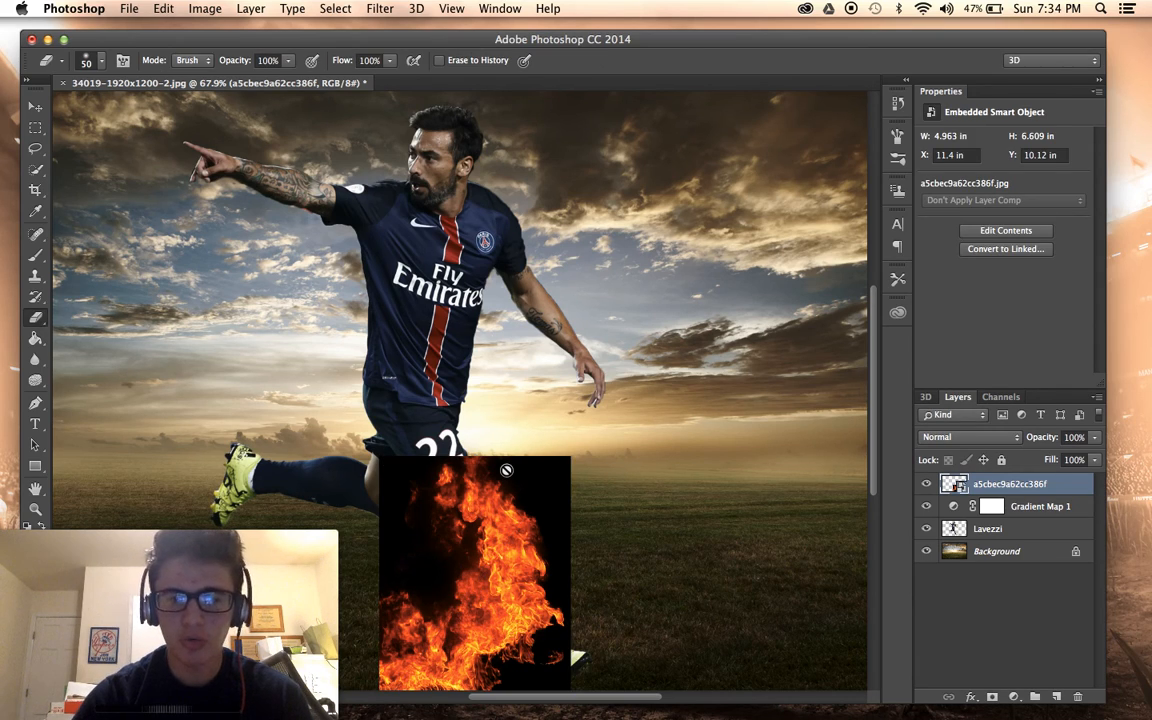
Set the fire layer's blend mode to Screen.
{"action": "left_click", "coordinate": [970, 437]}
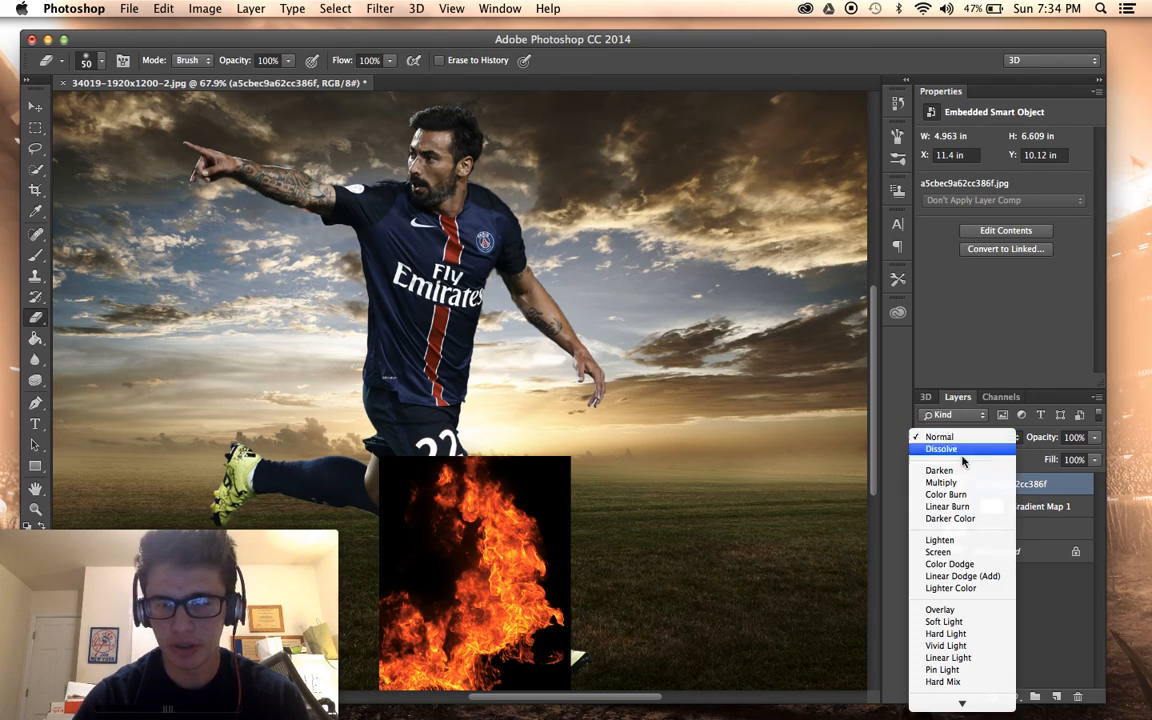
{"action": "left_click", "coordinate": [945, 545]}
{"action": "scroll", "coordinate": [727, 520], "scroll_direction": "down", "scroll_amount": 1}
{"action": "scroll", "coordinate": [727, 520], "scroll_direction": "up", "scroll_amount": 1}
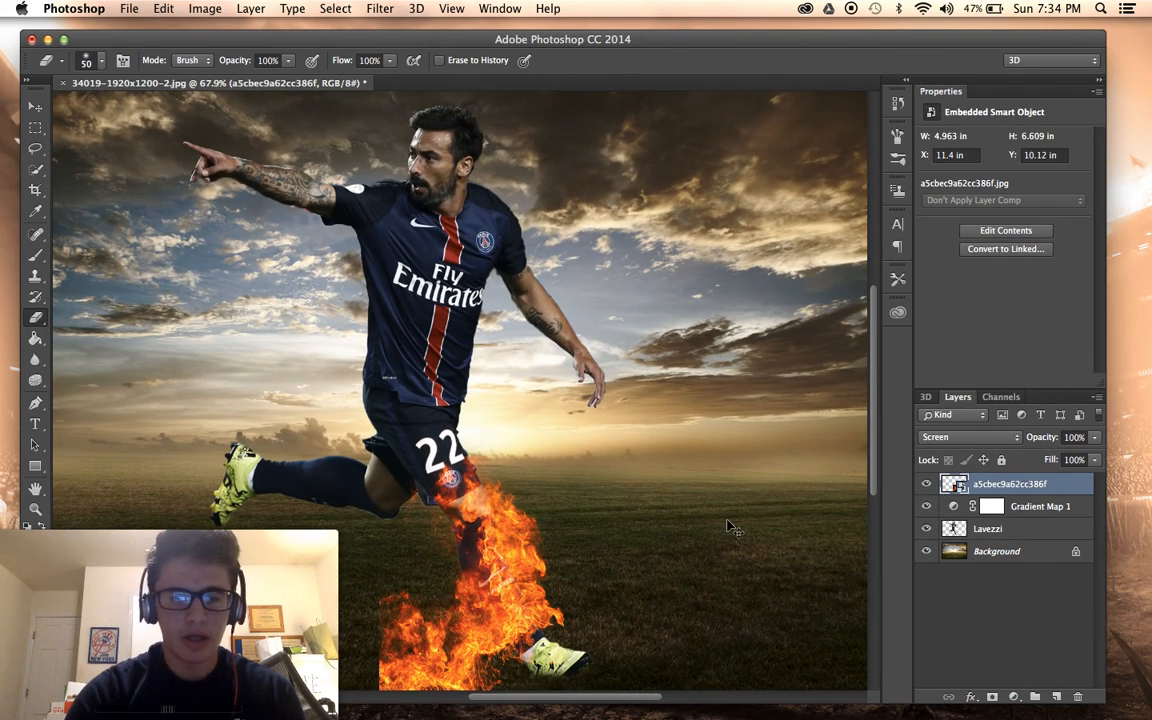
Transform the fire layer to about 22% scale and fit it over the footballer's front shin and ankle.
{"action": "key", "text": "super+t"}
{"action": "left_click_drag", "start_coordinate": [573, 459], "coordinate": [519, 521]}
{"action": "left_click_drag", "start_coordinate": [483, 573], "coordinate": [519, 543]}
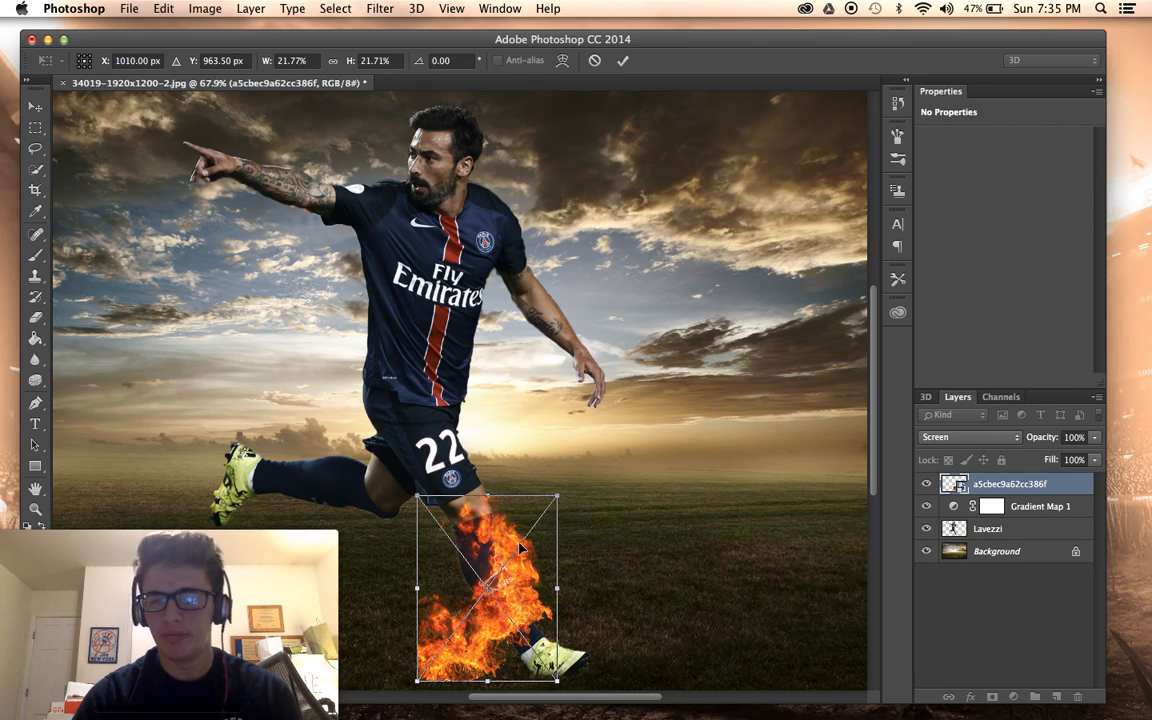
{"action": "key", "text": "Return"}
{"action": "key", "text": "e"}
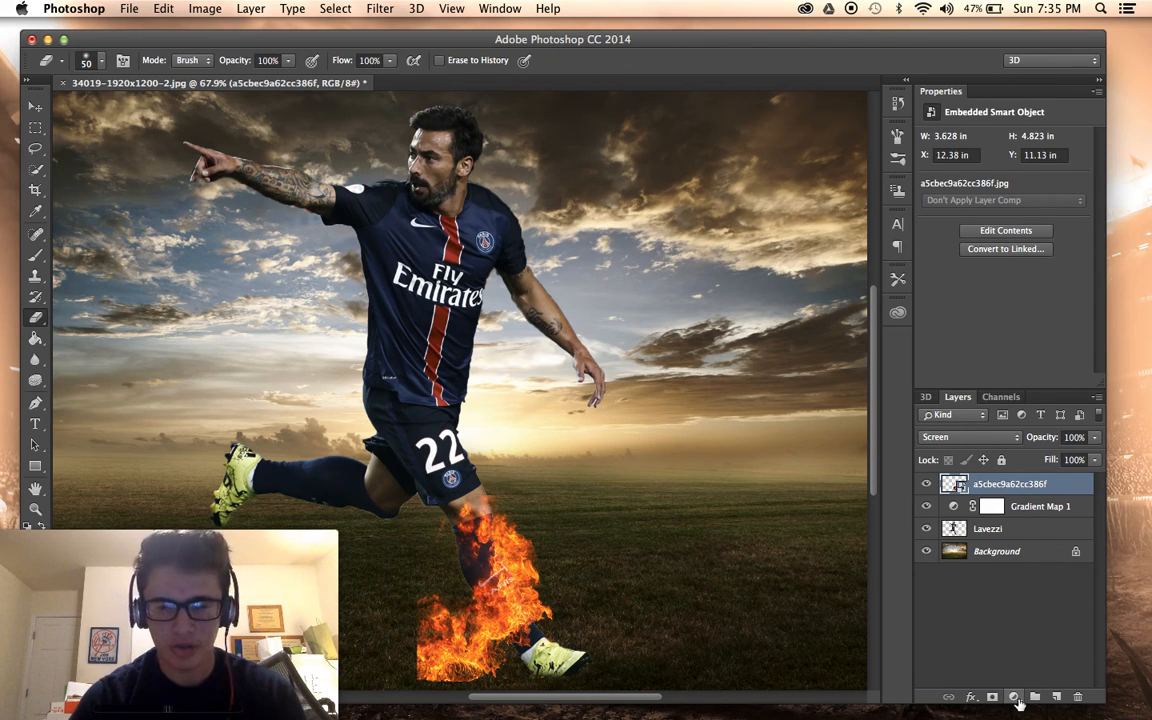
Add a Gradient Map adjustment layer above the fire layer and give it the Black, White preset gradient.
{"action": "left_click", "coordinate": [1014, 696]}
{"action": "left_click", "coordinate": [1048, 656]}
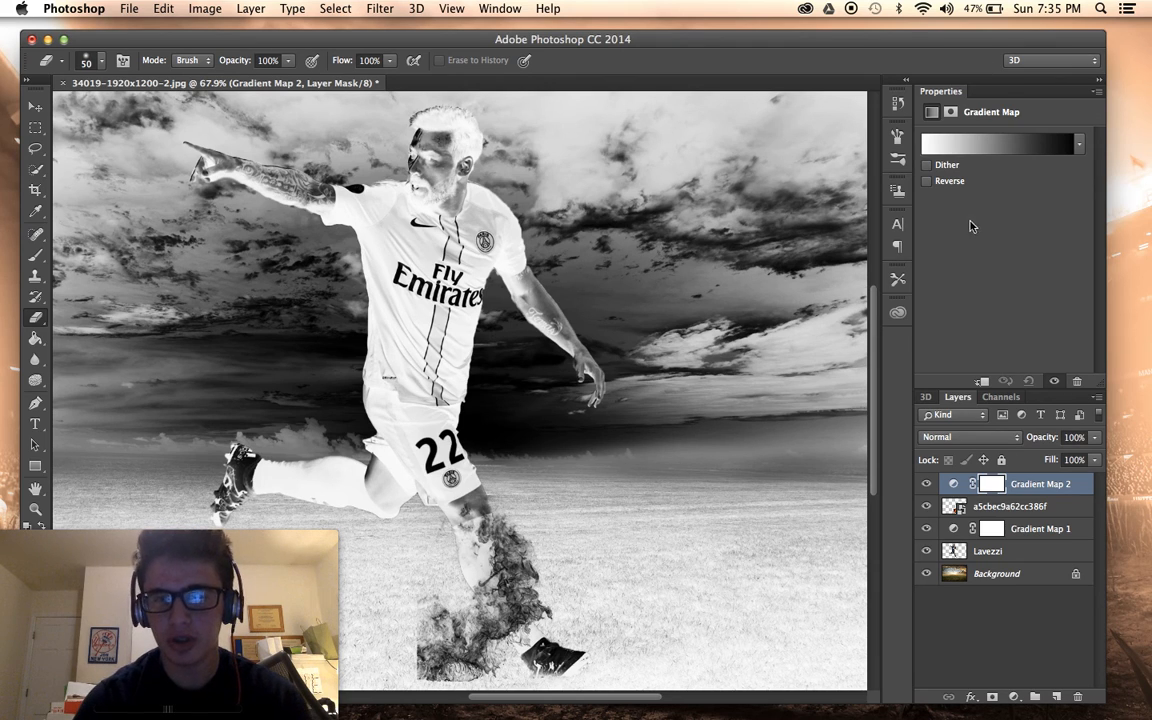
{"action": "left_click", "coordinate": [990, 145]}
{"action": "left_click", "coordinate": [746, 222]}
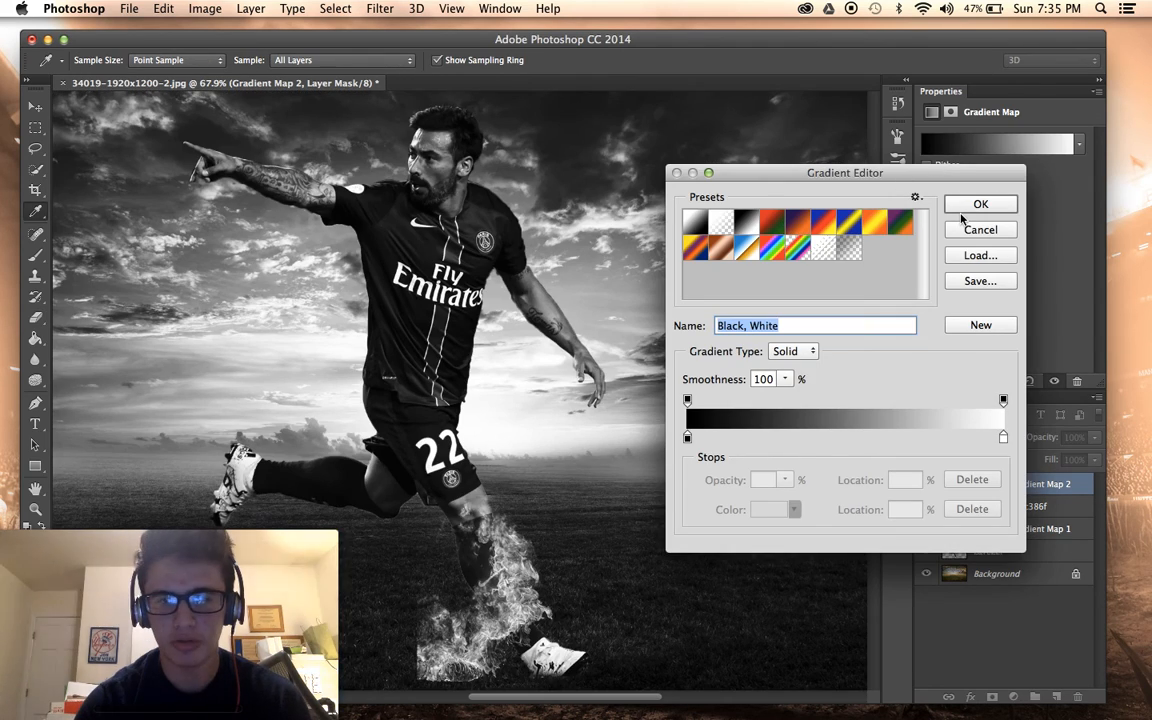
{"action": "left_click", "coordinate": [977, 205]}
Set the Gradient Map 2 layer's blend mode to Overlay and its opacity to 60%.
{"action": "left_click", "coordinate": [950, 437]}
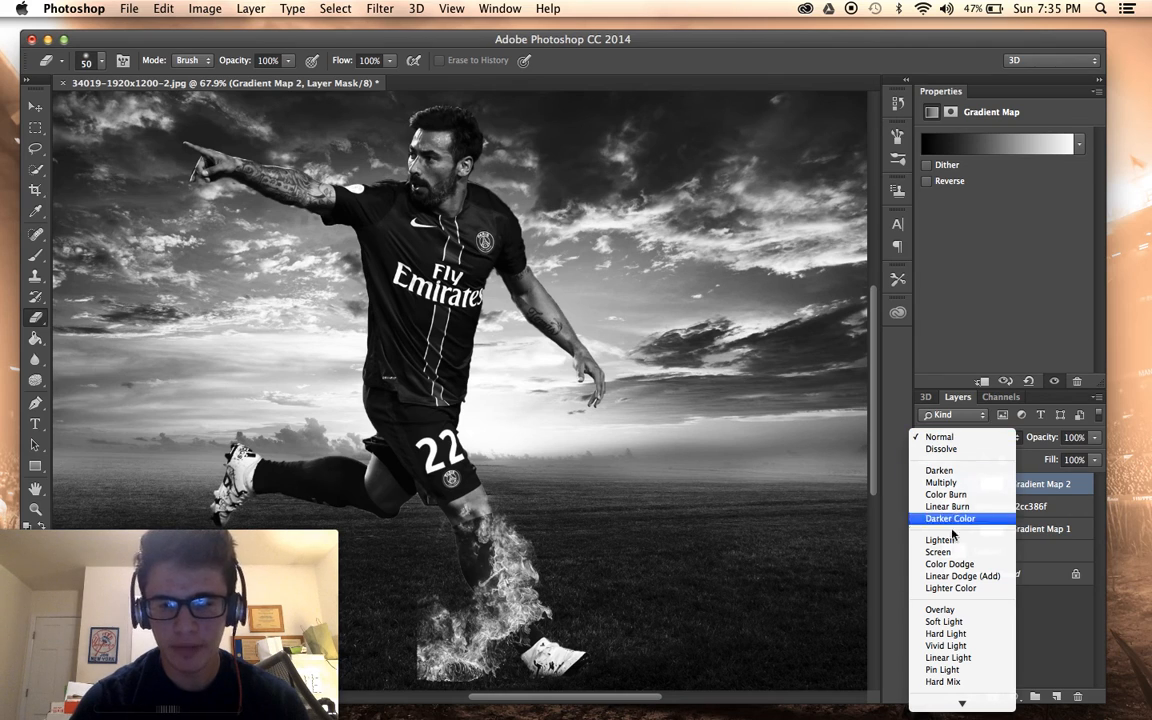
{"action": "left_click", "coordinate": [945, 609]}
{"action": "scroll", "coordinate": [777, 572], "scroll_direction": "down", "scroll_amount": 3}
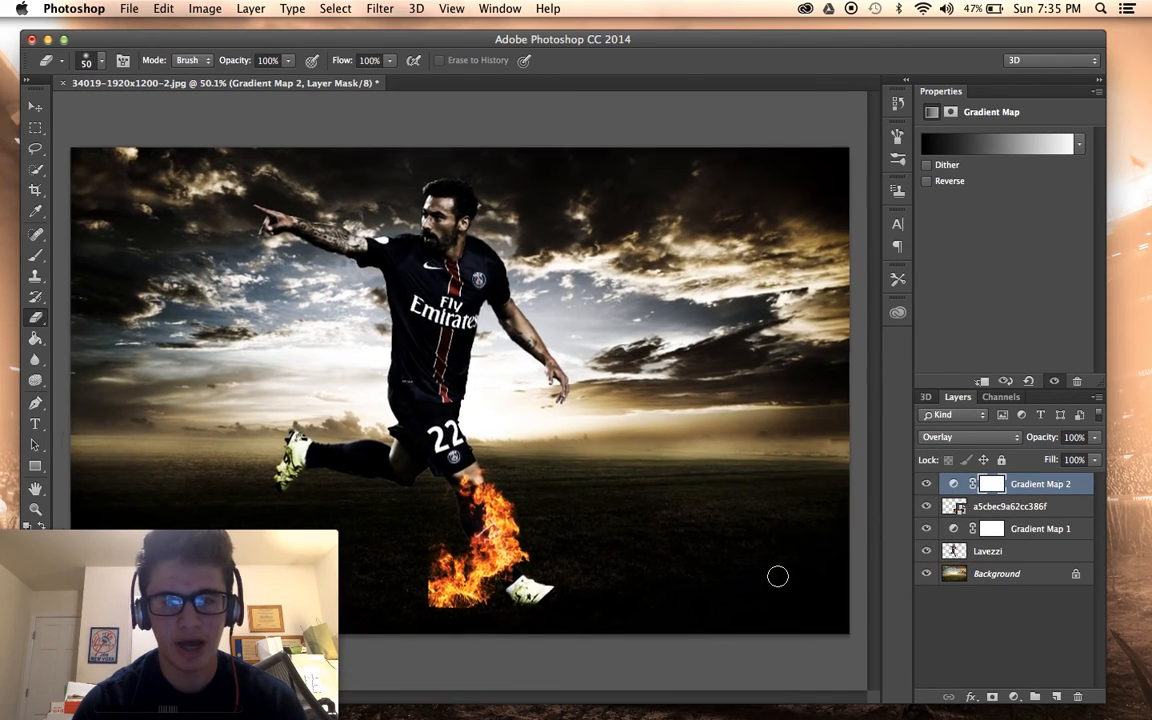
{"action": "left_click_drag", "start_coordinate": [1094, 437], "coordinate": [1072, 455]}
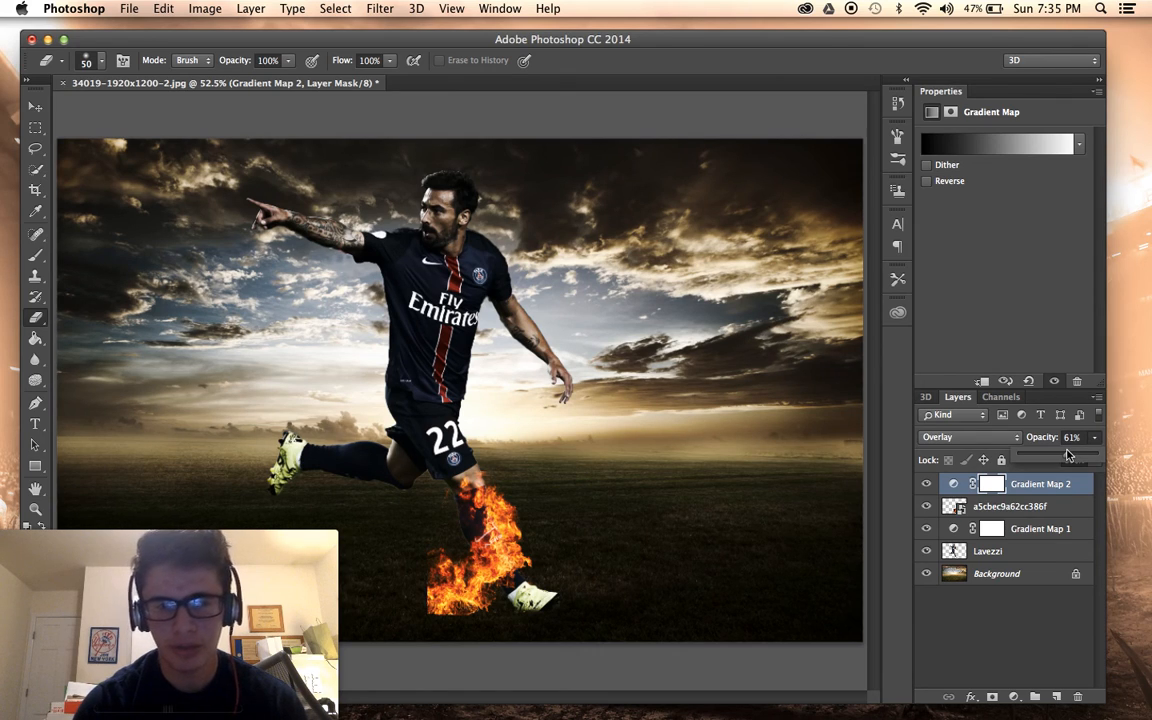
Duplicate the Gradient Map 2 layer and set the copy to Screen blend mode at 71% opacity.
{"action": "left_click", "coordinate": [1013, 697]}
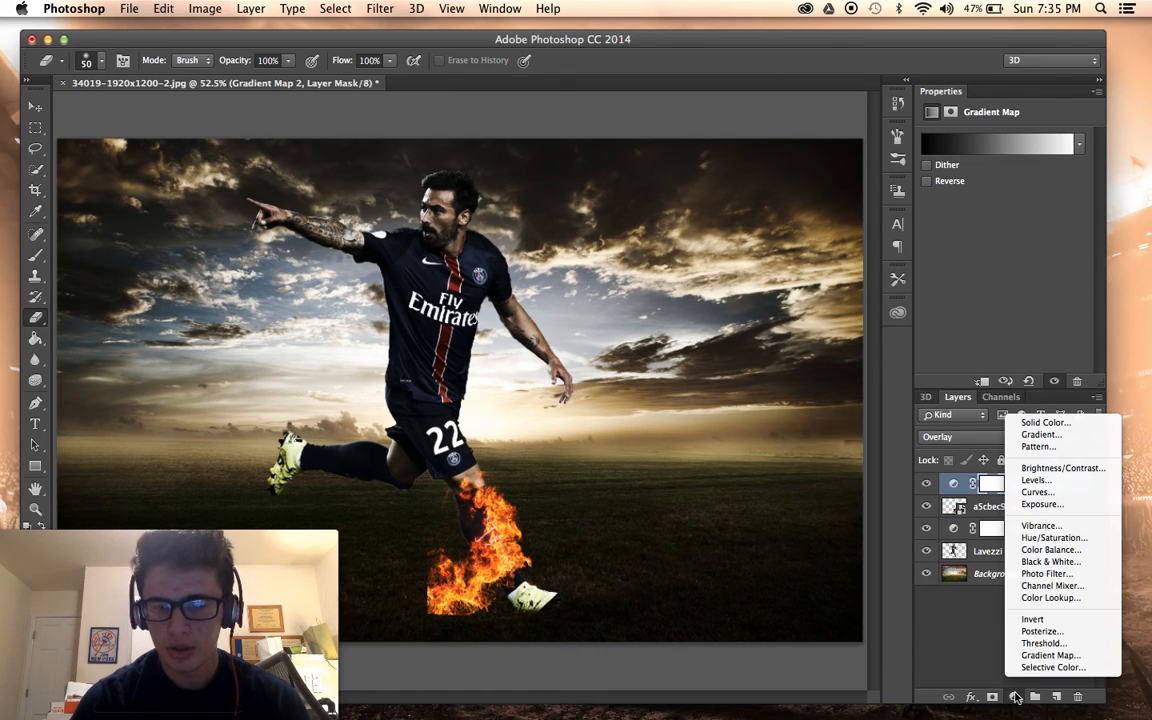
{"action": "left_click", "coordinate": [1040, 658]}
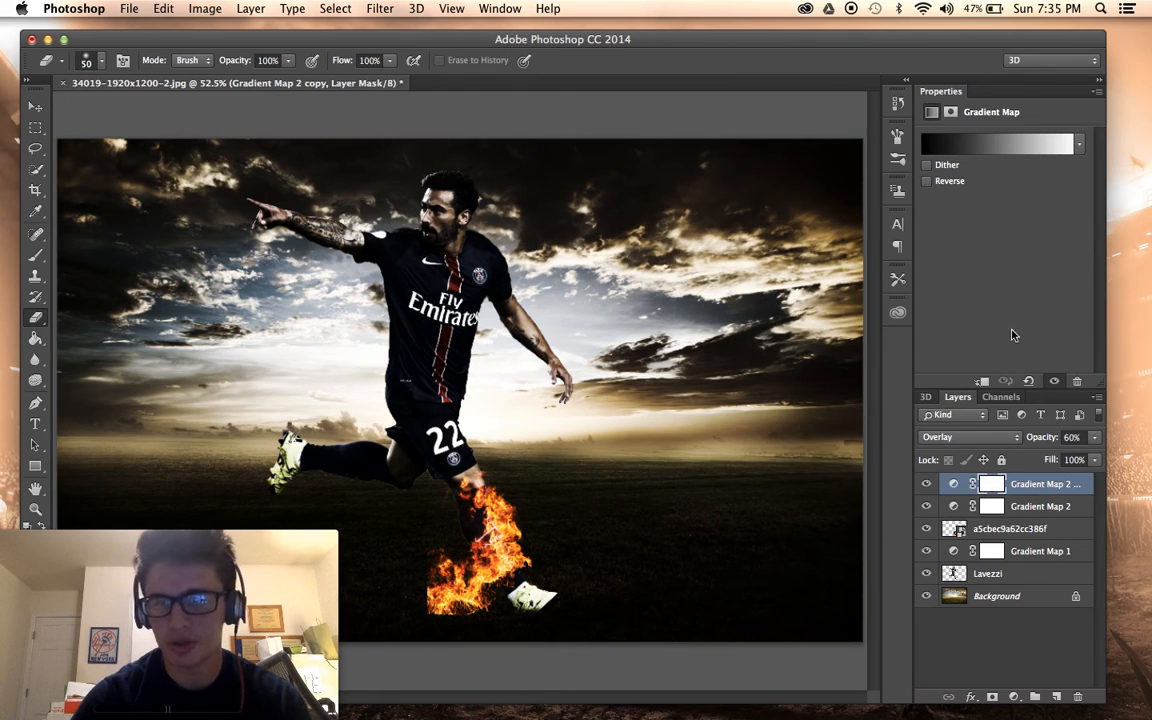
{"action": "left_click", "coordinate": [965, 437]}
{"action": "left_click", "coordinate": [954, 381]}
{"action": "scroll", "coordinate": [836, 406], "scroll_direction": "up", "scroll_amount": 3}
{"action": "left_click", "coordinate": [1093, 440]}
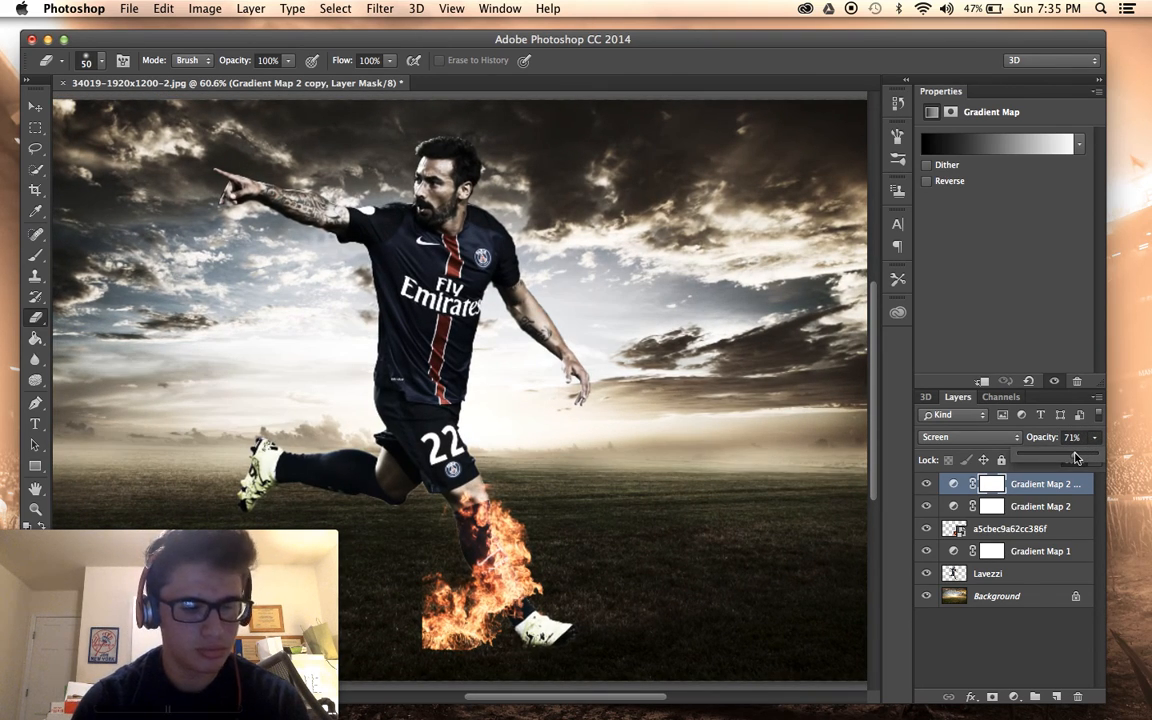
Duplicate the Screen-mode gradient map layer and set the new copy's opacity to 20%.
{"action": "key", "text": "super+j"}
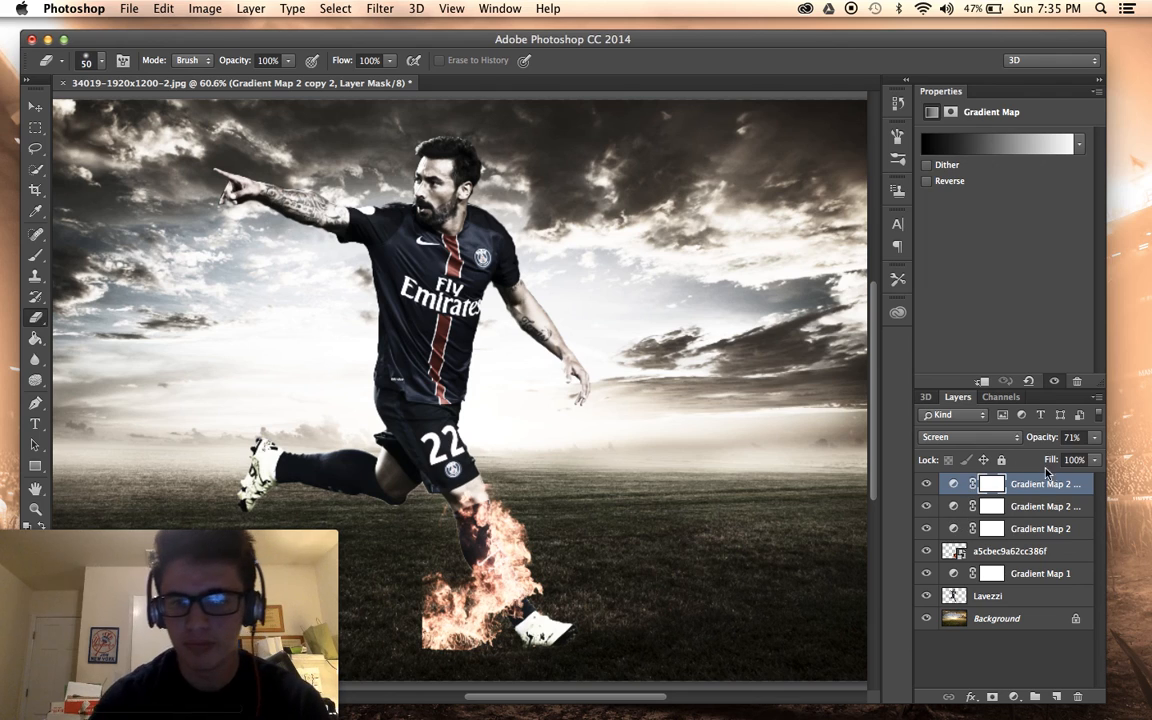
{"action": "left_click", "coordinate": [1093, 440]}
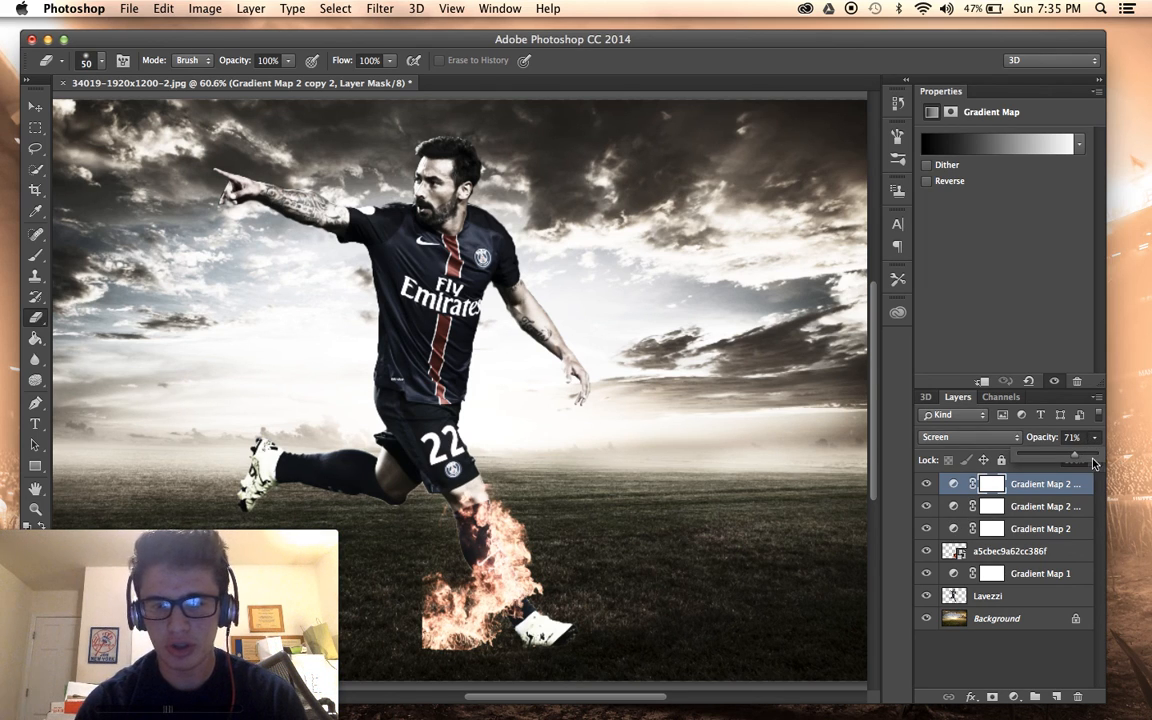
{"action": "left_click_drag", "start_coordinate": [1040, 459], "coordinate": [1029, 459]}
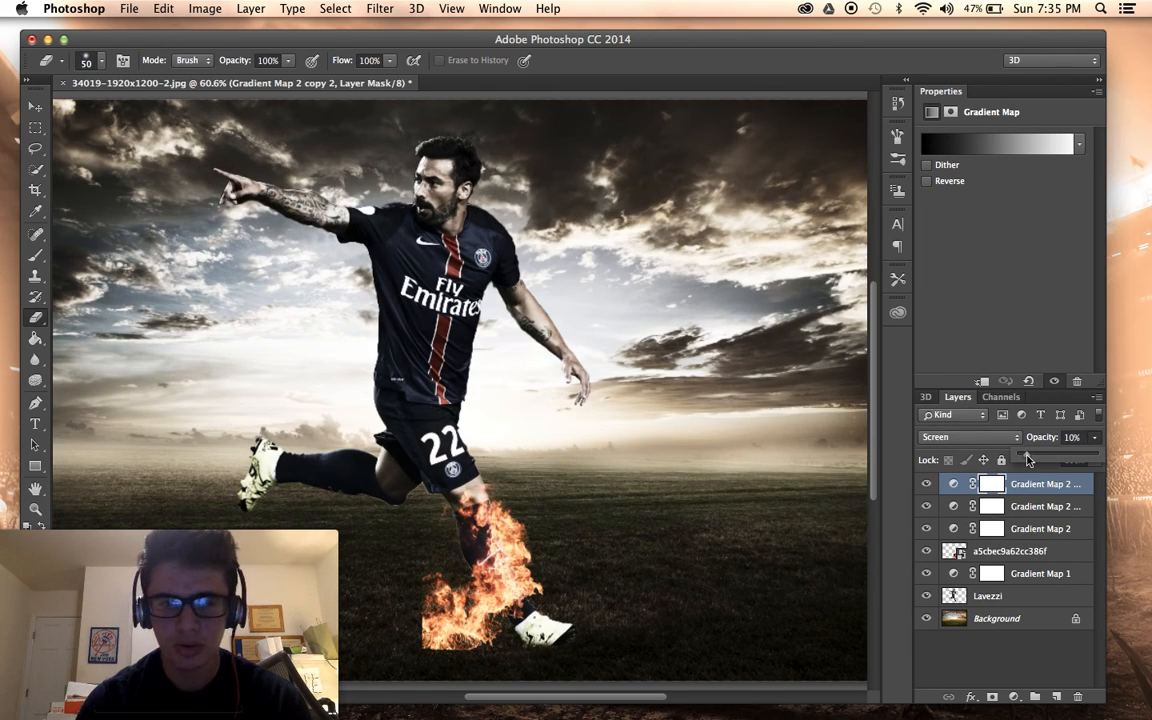
{"action": "scroll", "coordinate": [644, 470], "scroll_direction": "down", "scroll_amount": 5}
{"action": "scroll", "coordinate": [644, 470], "scroll_direction": "up", "scroll_amount": 4}
{"action": "scroll", "coordinate": [644, 470], "scroll_direction": "down", "scroll_amount": 2}
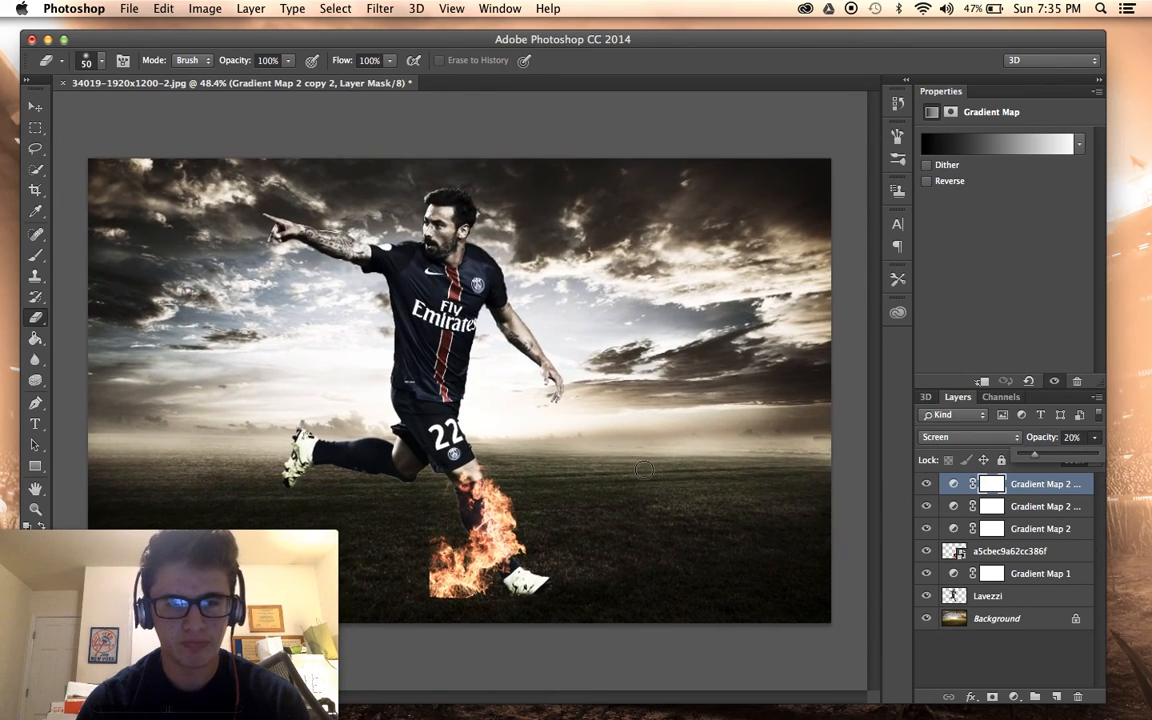
{"action": "scroll", "coordinate": [644, 470], "scroll_direction": "up", "scroll_amount": 2}
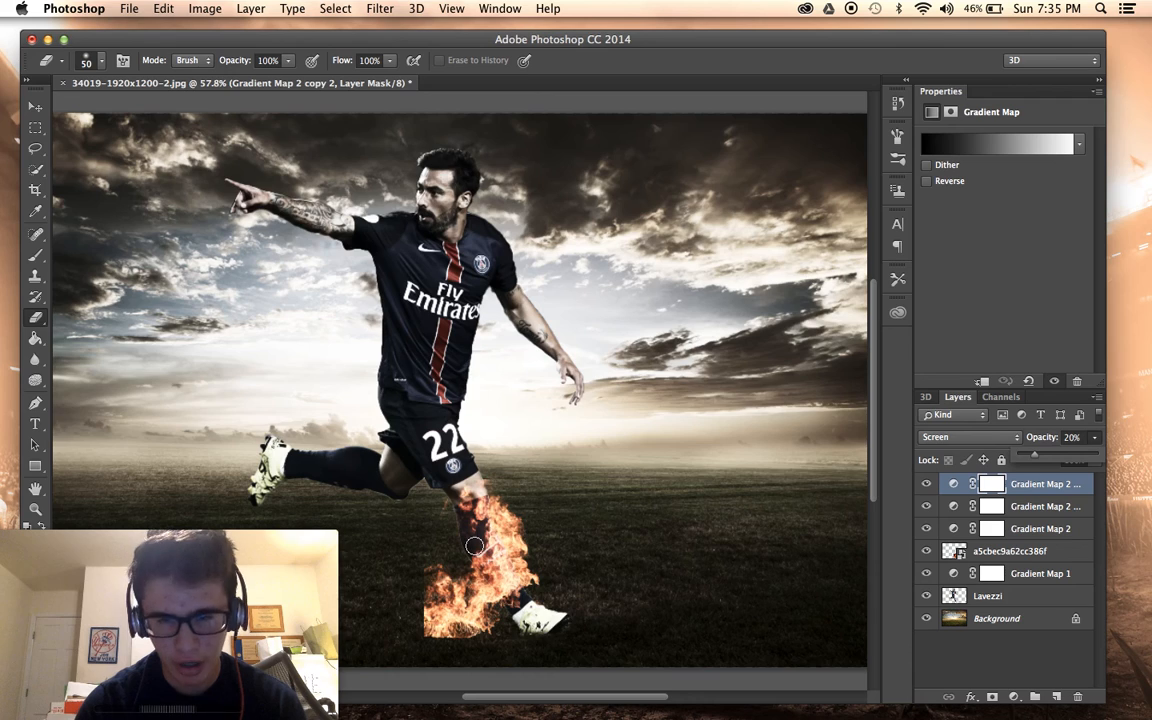
Scale the fire layer down to about 19.5% over the lower part of the front leg.
{"action": "scroll", "coordinate": [475, 545], "scroll_direction": "up", "scroll_amount": 5}
{"action": "scroll", "coordinate": [475, 516], "scroll_direction": "down", "scroll_amount": 5}
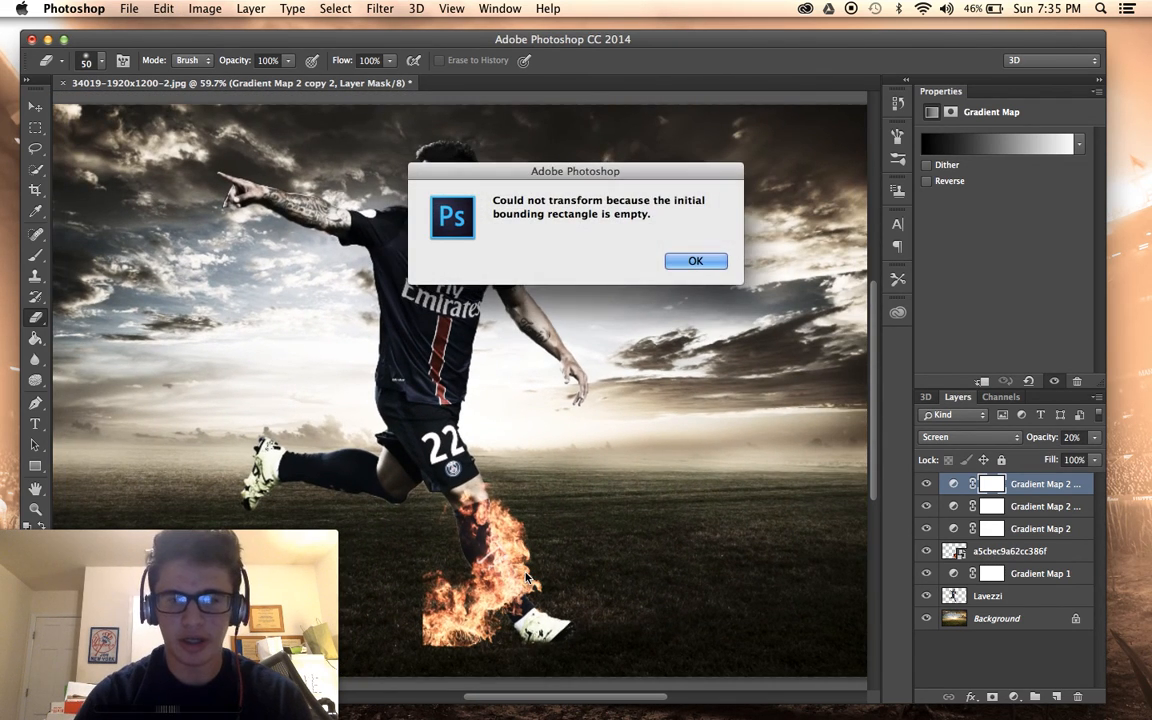
{"action": "left_click", "coordinate": [696, 261]}
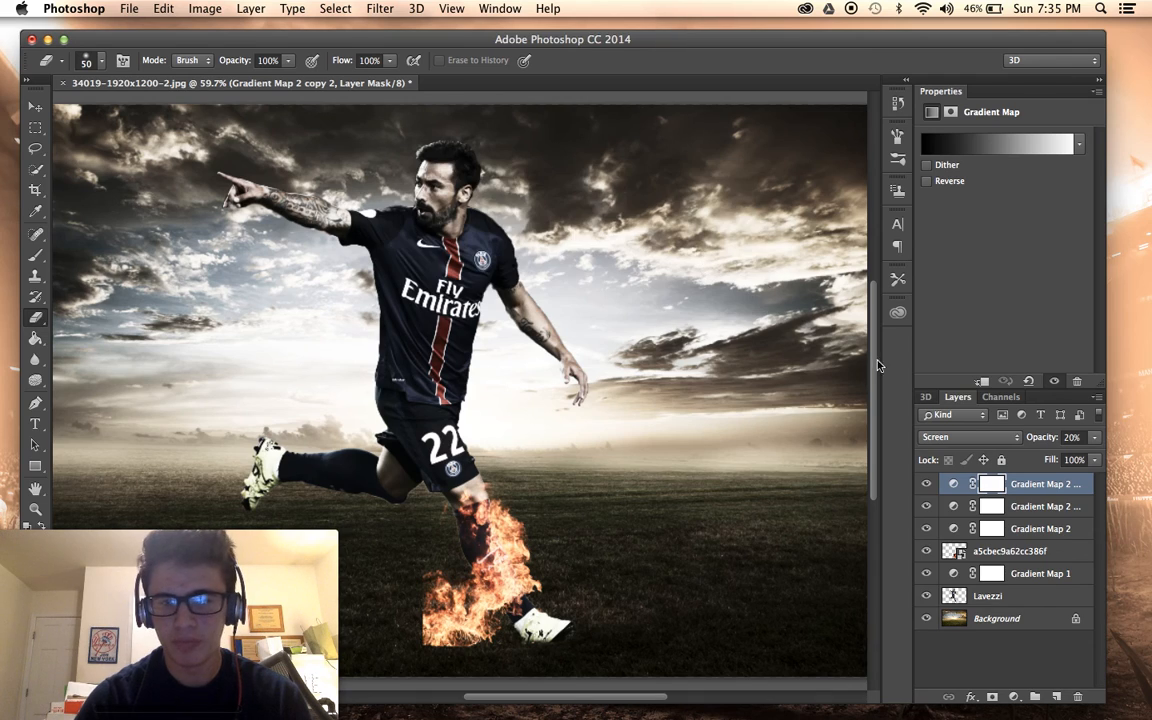
{"action": "left_click", "coordinate": [1009, 552]}
{"action": "key", "text": "super+t"}
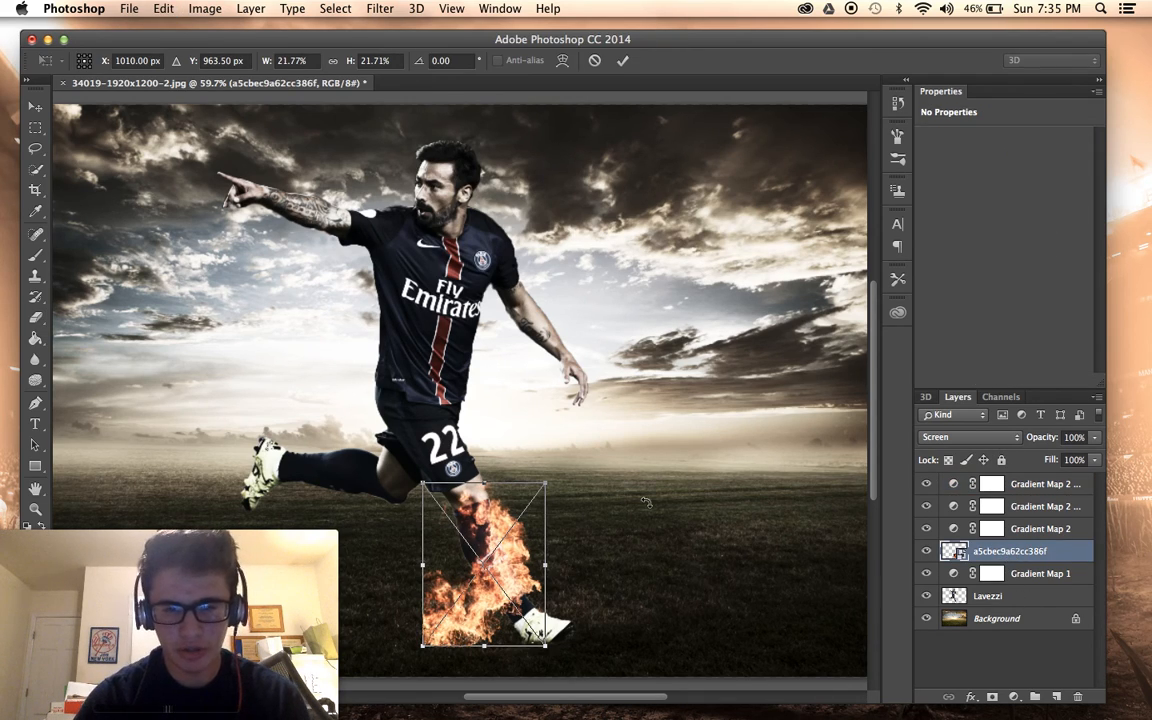
{"action": "left_click_drag", "start_coordinate": [546, 484], "coordinate": [528, 539]}
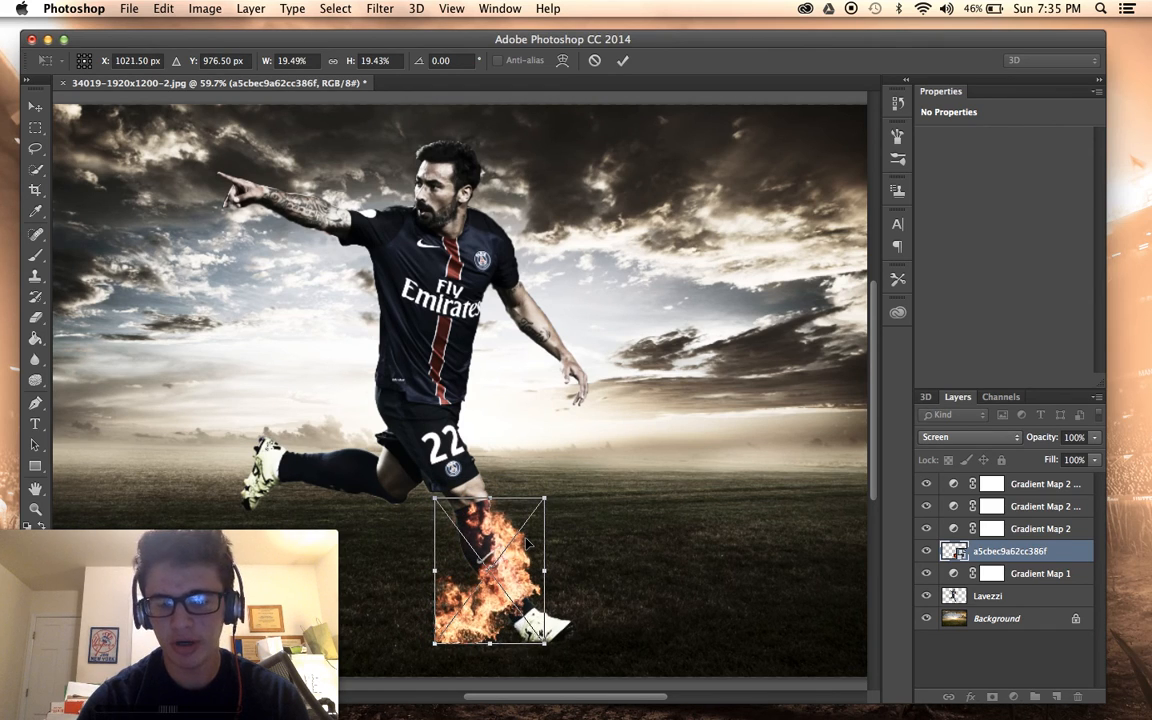
{"action": "key", "text": "Return"}
Warp the fire layer so the flames bend around the footballer's front shin, and switch to the Eraser tool.
{"action": "left_click", "coordinate": [207, 8]}
{"action": "mouse_move", "coordinate": [163, 8]}
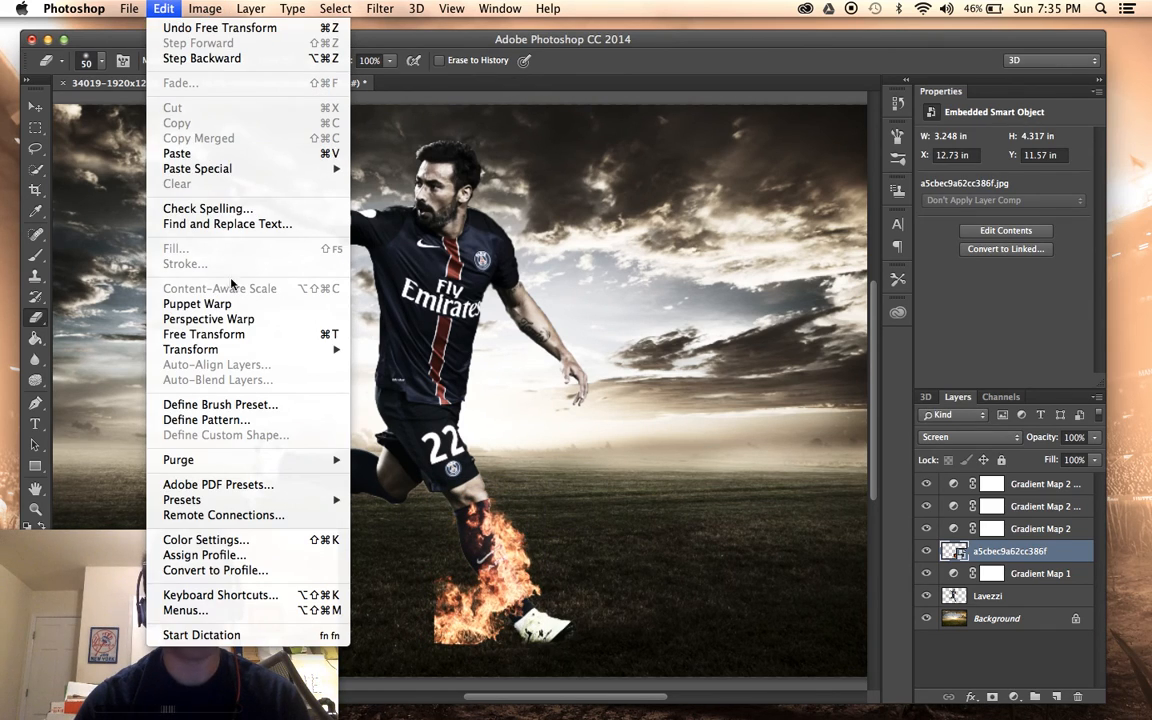
{"action": "mouse_move", "coordinate": [228, 349]}
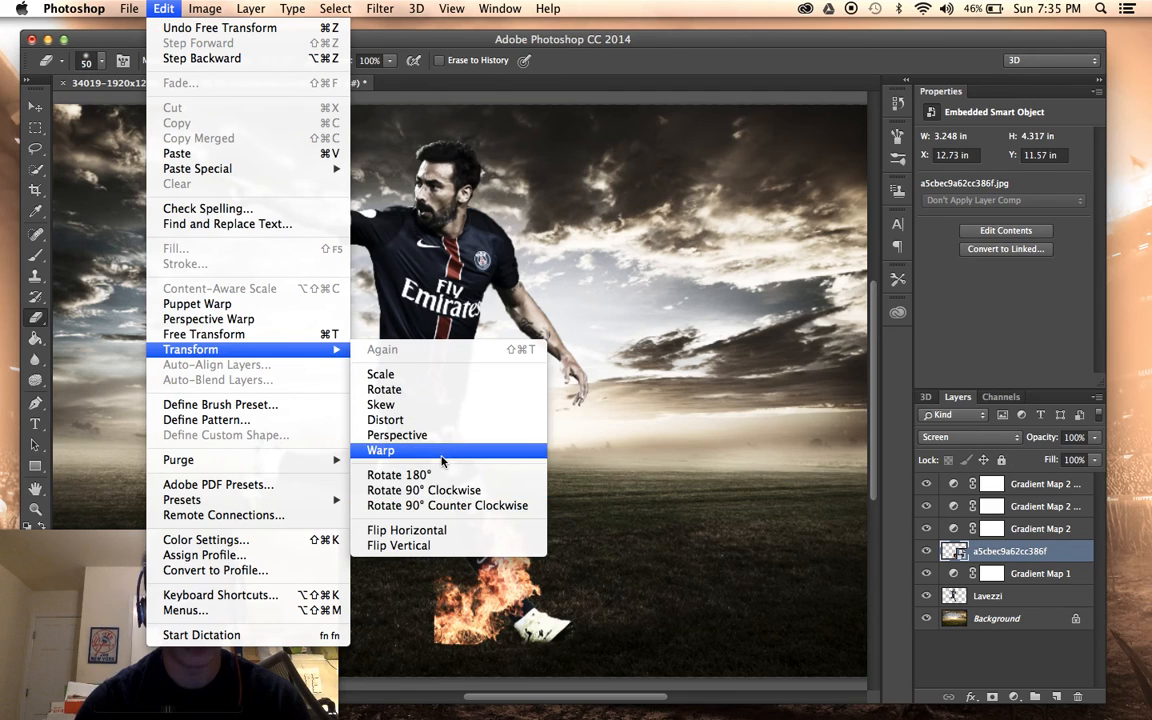
{"action": "left_click", "coordinate": [465, 451]}
{"action": "left_click_drag", "start_coordinate": [521, 531], "coordinate": [533, 520]}
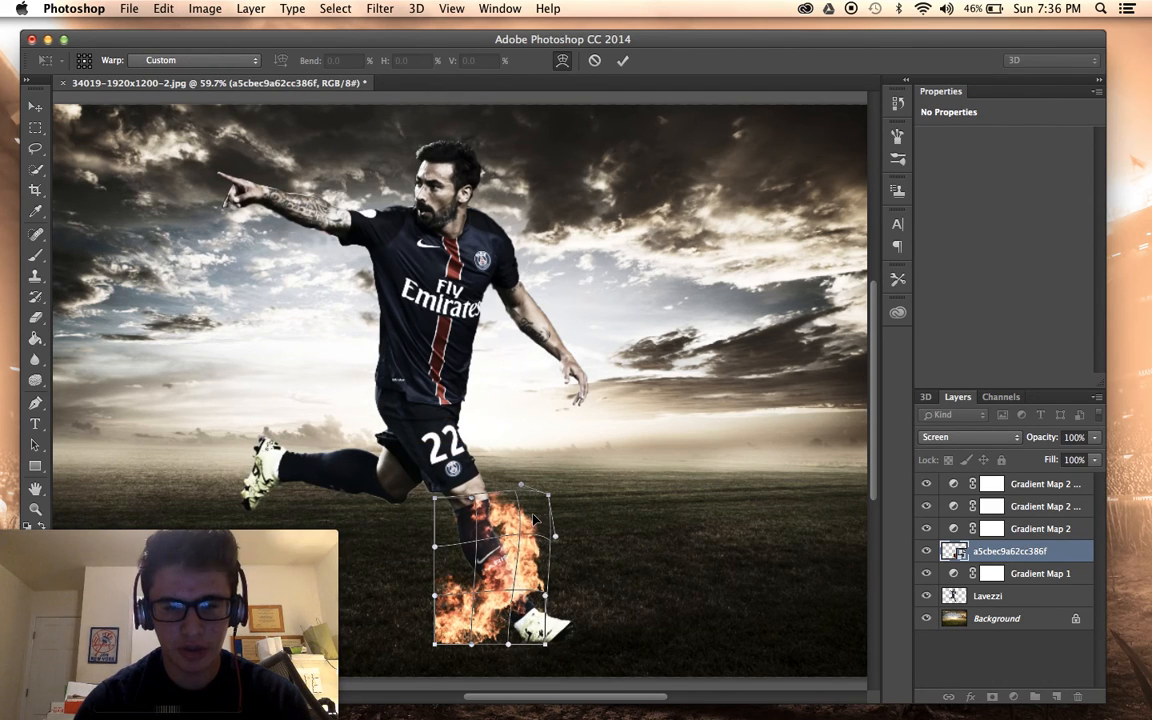
{"action": "left_click_drag", "start_coordinate": [474, 604], "coordinate": [484, 600]}
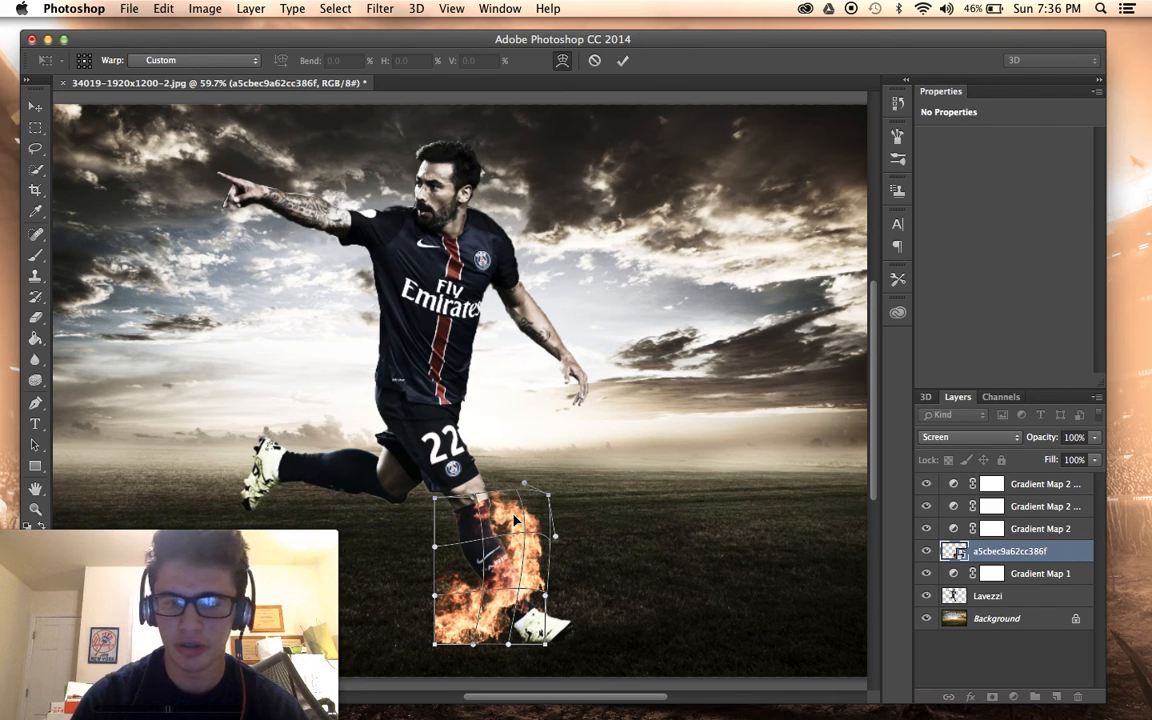
{"action": "key", "text": "Return"}
{"action": "key", "text": "e"}
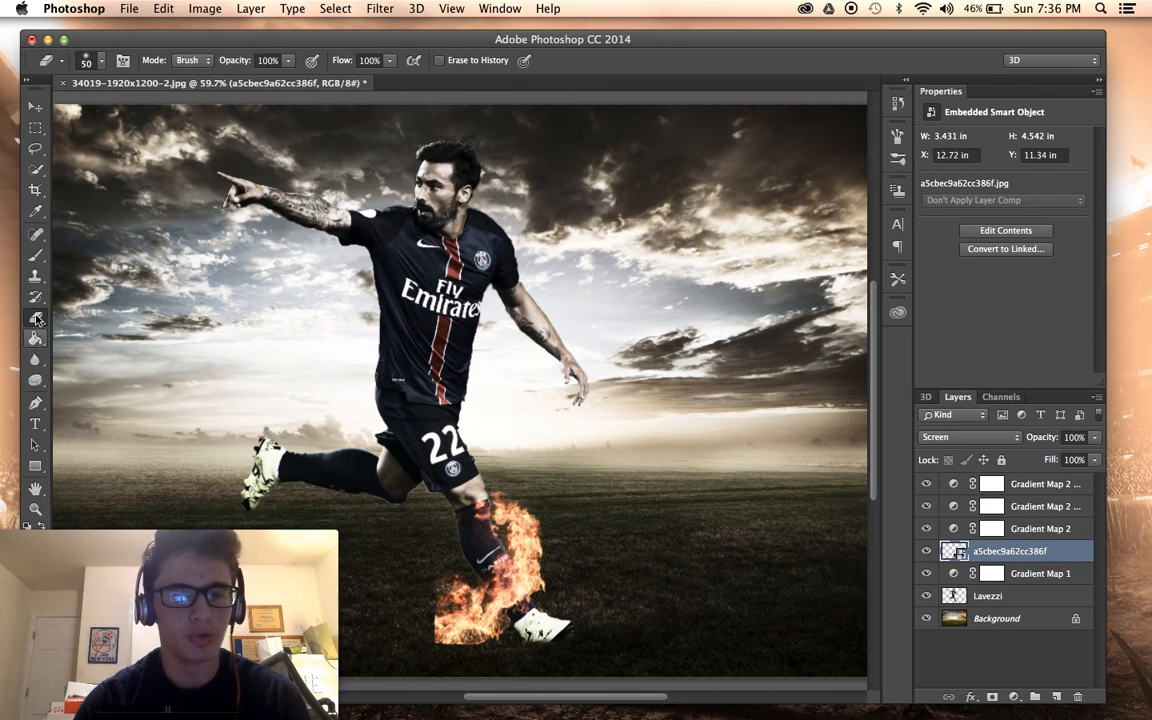
Rasterize the fire layer and erase its stray flames around the heel of the front foot with a 150-pixel eraser.
{"action": "left_click", "coordinate": [240, 412]}
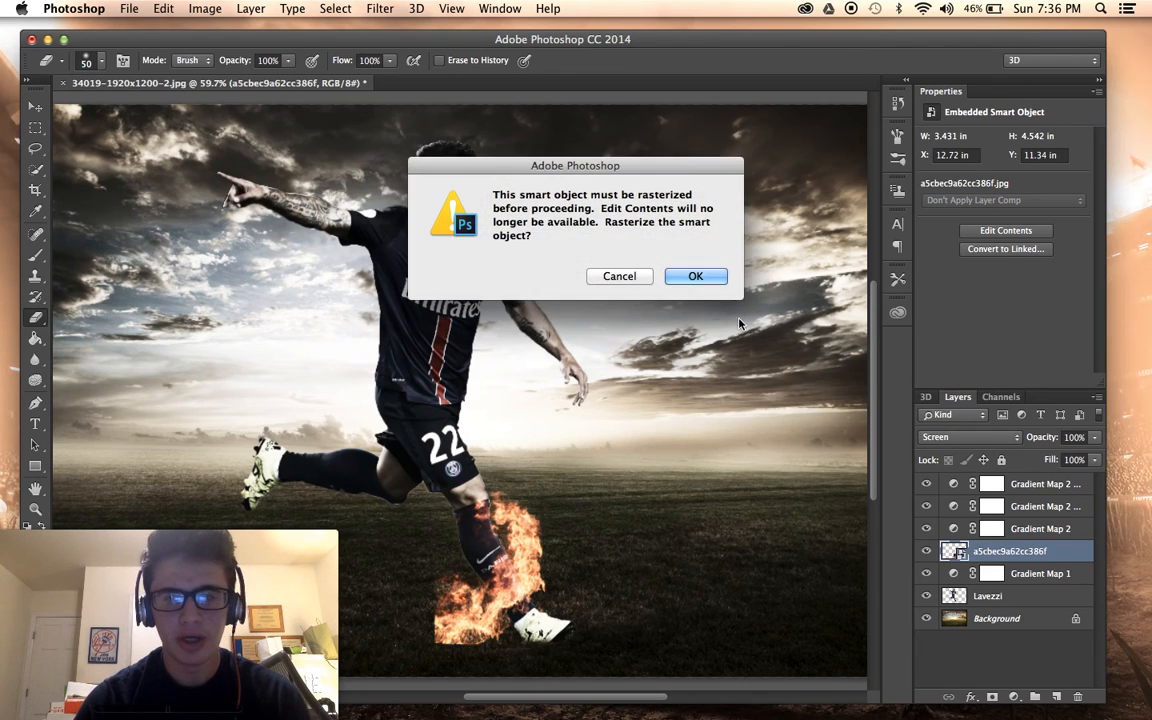
{"action": "left_click", "coordinate": [695, 274]}
{"action": "key", "text": "bracketright"}
{"action": "key", "text": "bracketright"}
{"action": "key", "text": "bracketright"}
{"action": "mouse_move", "coordinate": [412, 643]}
{"action": "left_mouse_down"}
{"action": "mouse_move", "coordinate": [468, 649]}
{"action": "mouse_move", "coordinate": [415, 634]}
{"action": "mouse_move", "coordinate": [437, 635]}
{"action": "mouse_move", "coordinate": [414, 616]}
{"action": "mouse_move", "coordinate": [500, 661]}
{"action": "mouse_move", "coordinate": [498, 648]}
{"action": "mouse_move", "coordinate": [429, 617]}
{"action": "mouse_move", "coordinate": [450, 597]}
{"action": "mouse_move", "coordinate": [424, 643]}
{"action": "mouse_move", "coordinate": [485, 578]}
{"action": "mouse_move", "coordinate": [458, 581]}
{"action": "mouse_move", "coordinate": [472, 570]}
{"action": "left_mouse_up"}
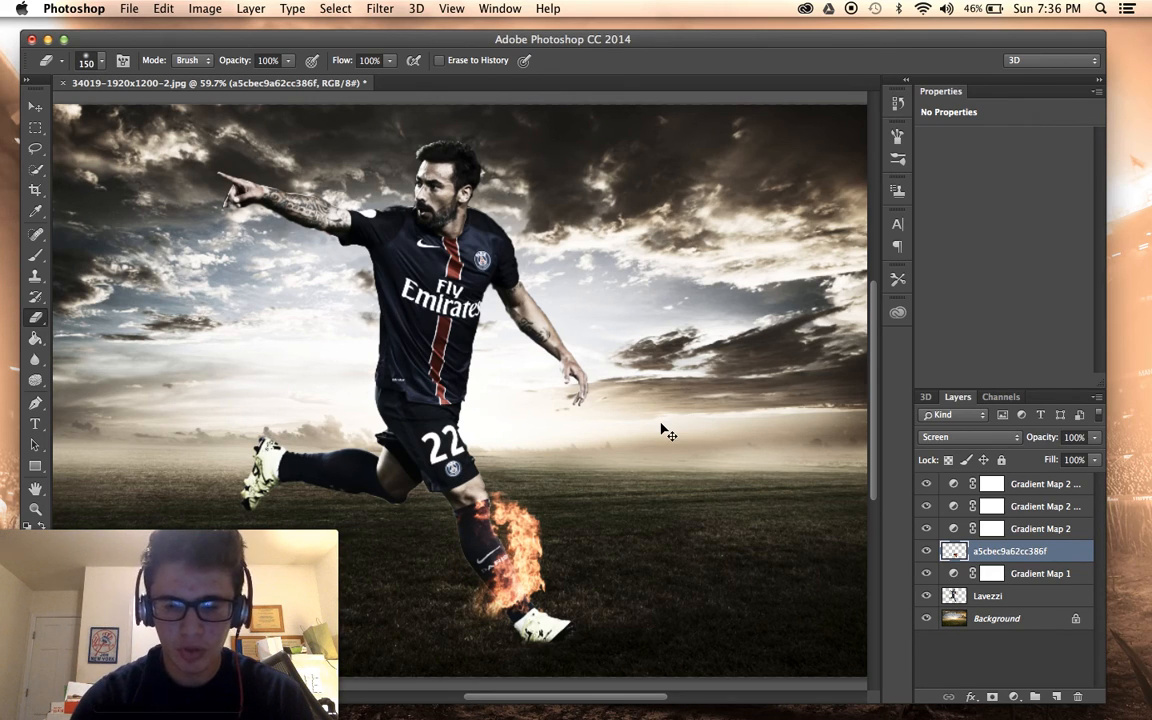
Duplicate the fire layer, then move and rotate the copy so its flames run across the front thigh and knee.
{"action": "key", "text": "super+j"}
{"action": "left_click", "coordinate": [34, 103]}
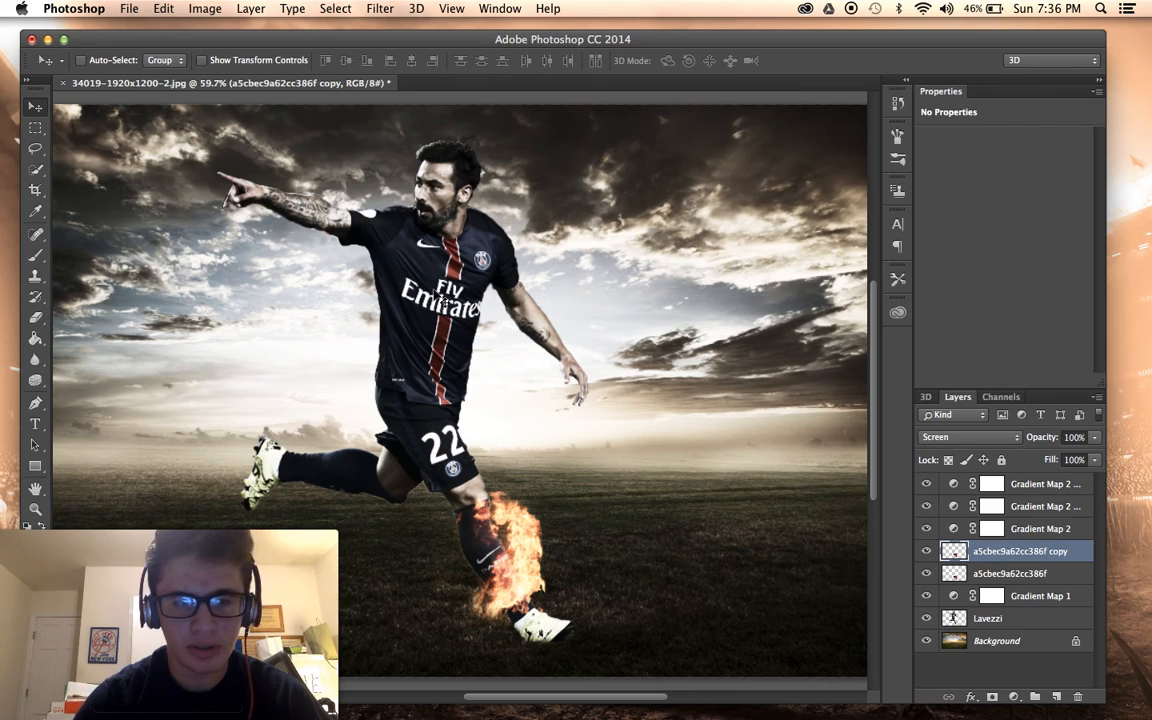
{"action": "left_click_drag", "start_coordinate": [500, 560], "coordinate": [430, 560]}
{"action": "key", "text": "super+t"}
{"action": "left_click_drag", "start_coordinate": [530, 445], "coordinate": [468, 487]}
{"action": "key", "text": "Return"}
Erase the fire copy's lower flames over the knee and upper sock with a 50-pixel eraser.
{"action": "scroll", "coordinate": [514, 411], "scroll_direction": "up", "scroll_amount": 4}
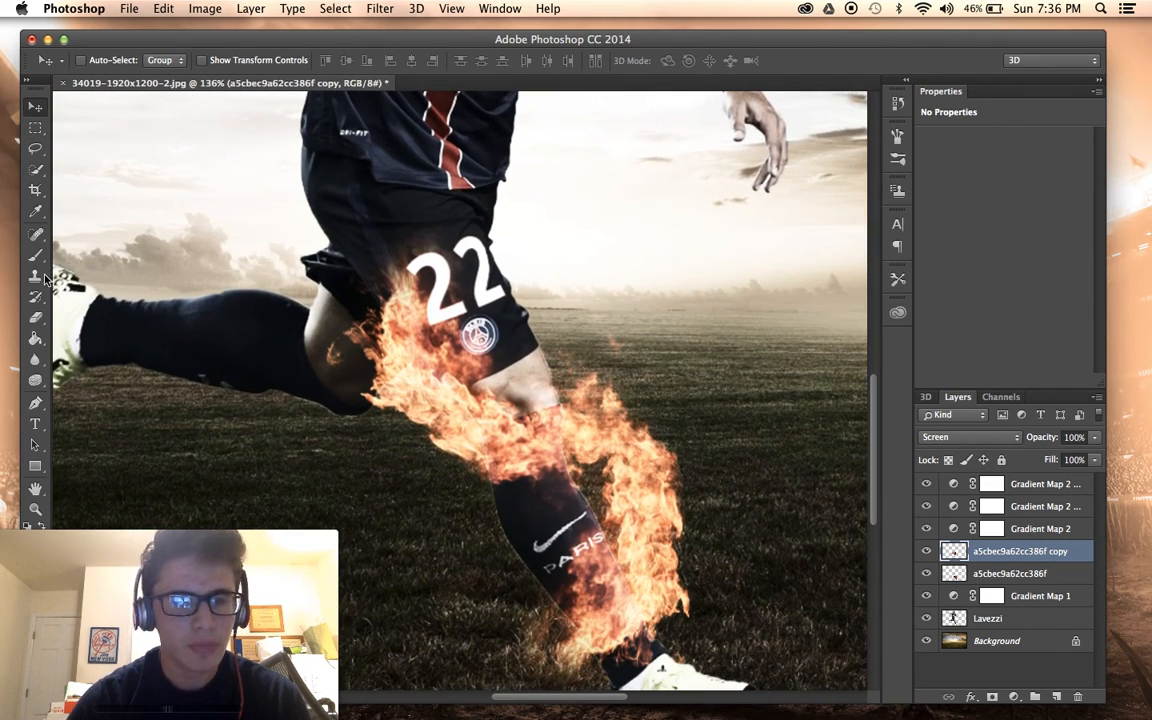
{"action": "left_click", "coordinate": [35, 317]}
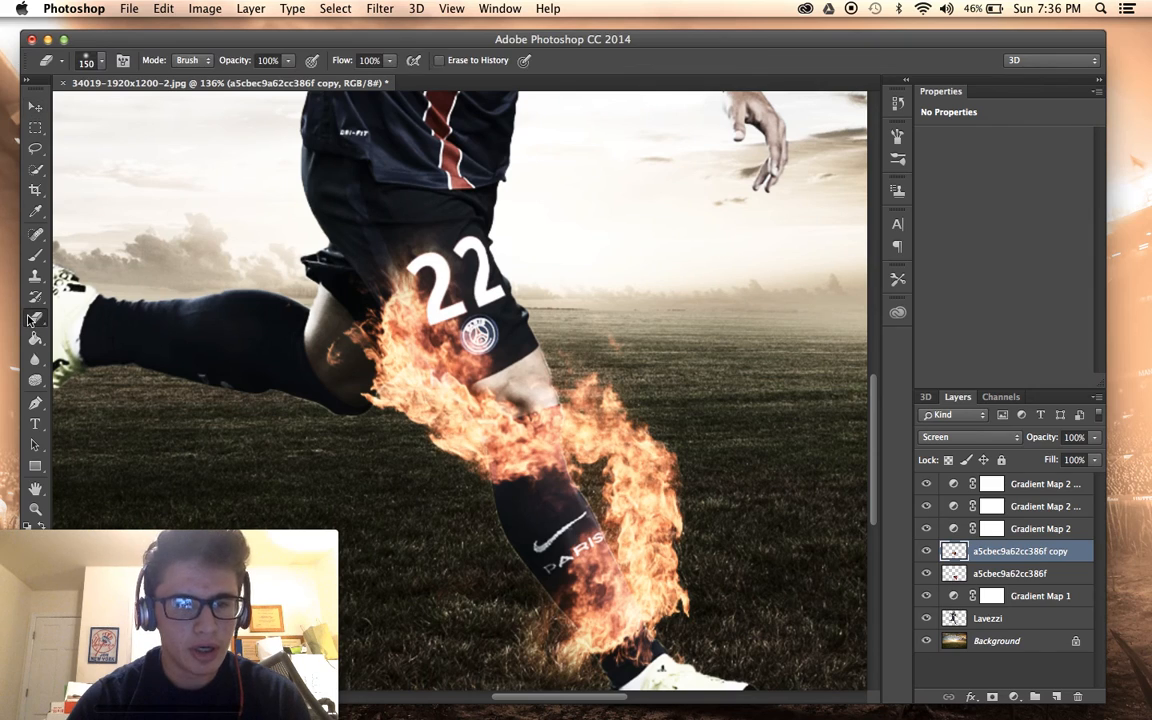
{"action": "key", "text": "bracketleft"}
{"action": "mouse_move", "coordinate": [498, 420]}
{"action": "left_mouse_down"}
{"action": "mouse_move", "coordinate": [515, 461]}
{"action": "mouse_move", "coordinate": [522, 440]}
{"action": "left_mouse_up"}
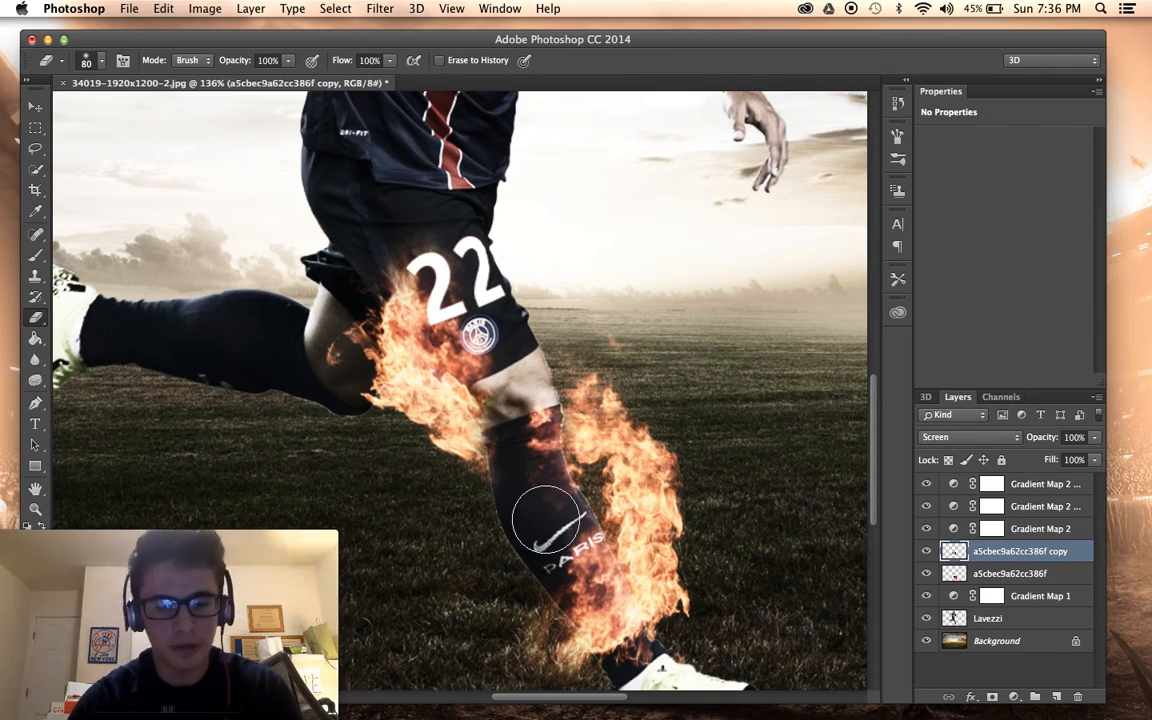
{"action": "key", "text": "super+z"}
{"action": "key", "text": "bracketleft"}
{"action": "key", "text": "bracketleft"}
{"action": "key", "text": "bracketleft"}
{"action": "mouse_move", "coordinate": [525, 484]}
{"action": "left_mouse_down"}
{"action": "mouse_move", "coordinate": [525, 400]}
{"action": "mouse_move", "coordinate": [521, 465]}
{"action": "mouse_move", "coordinate": [521, 422]}
{"action": "mouse_move", "coordinate": [540, 482]}
{"action": "mouse_move", "coordinate": [535, 419]}
{"action": "mouse_move", "coordinate": [516, 471]}
{"action": "left_mouse_up"}
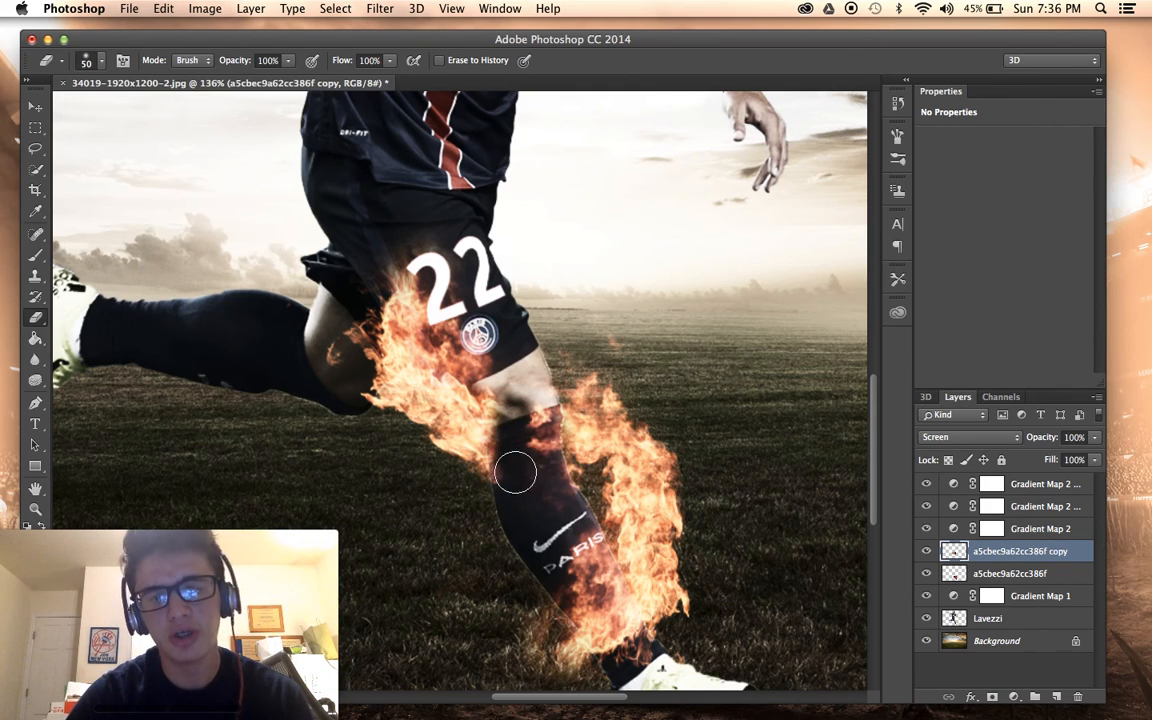
Try to erase the original fire layer's flames over the front sock, and undo the change.
{"action": "left_click", "coordinate": [1010, 573]}
{"action": "left_click_drag", "start_coordinate": [470, 370], "coordinate": [542, 515]}
{"action": "scroll", "coordinate": [542, 515], "scroll_direction": "down", "scroll_amount": 10}
{"action": "scroll", "coordinate": [535, 526], "scroll_direction": "up", "scroll_amount": 3}
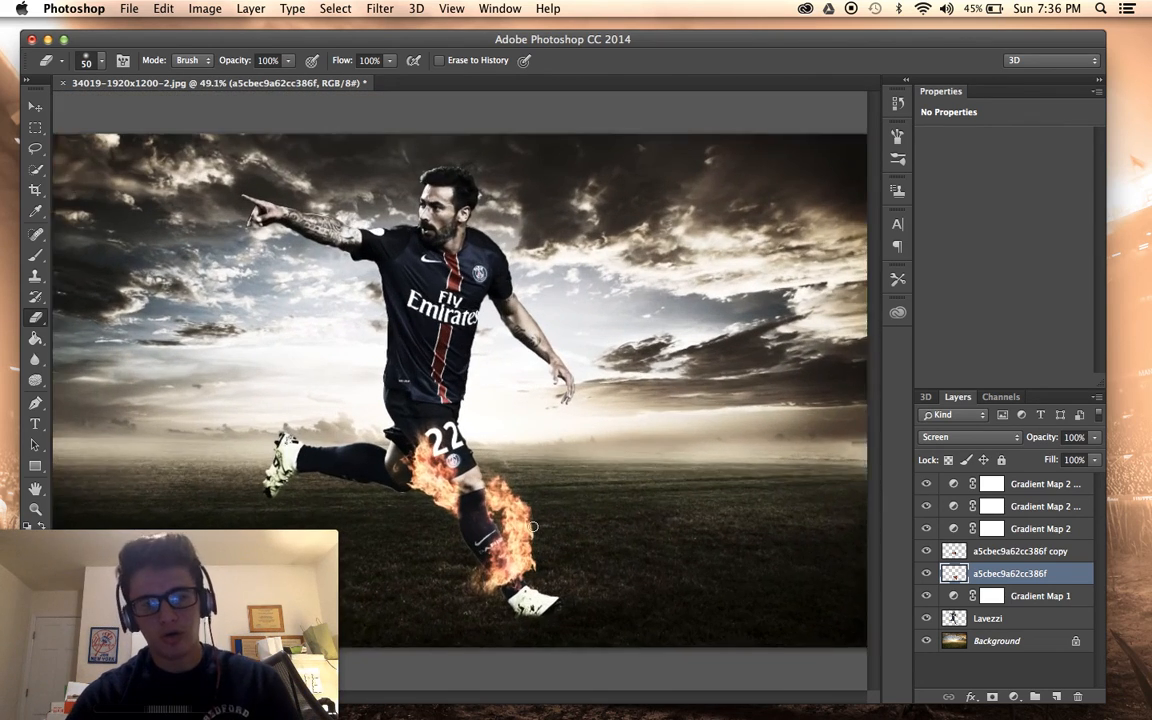
{"action": "key", "text": "super+z"}
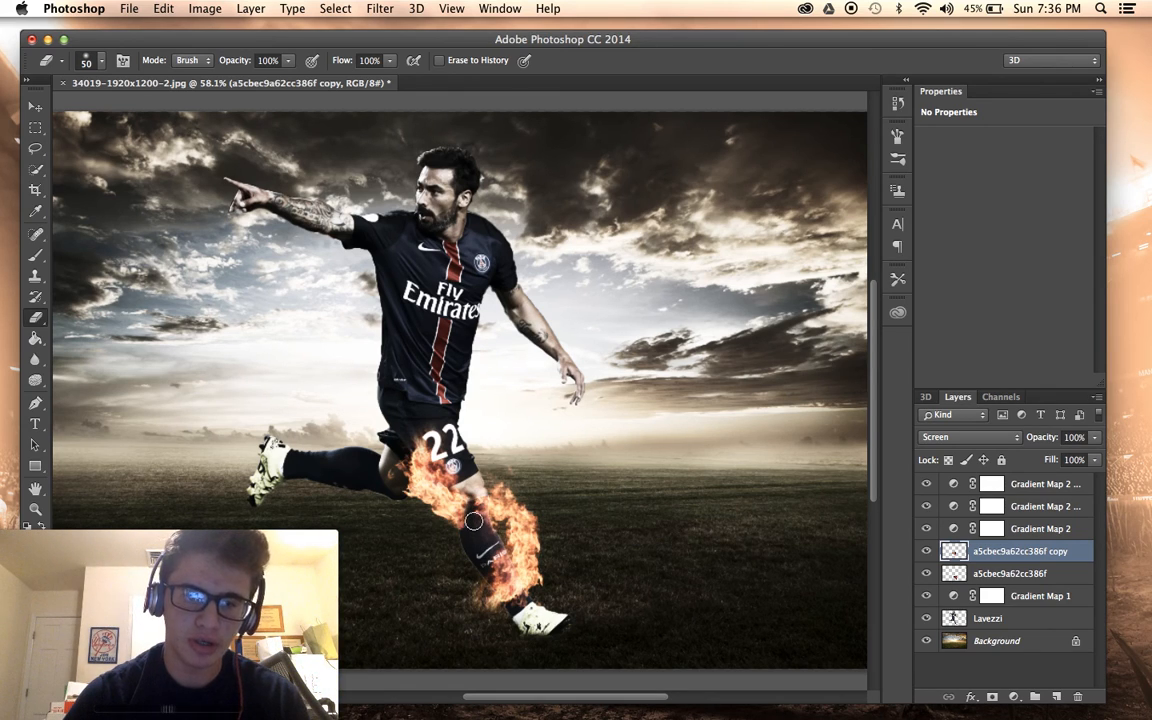
{"action": "left_click", "coordinate": [981, 585]}
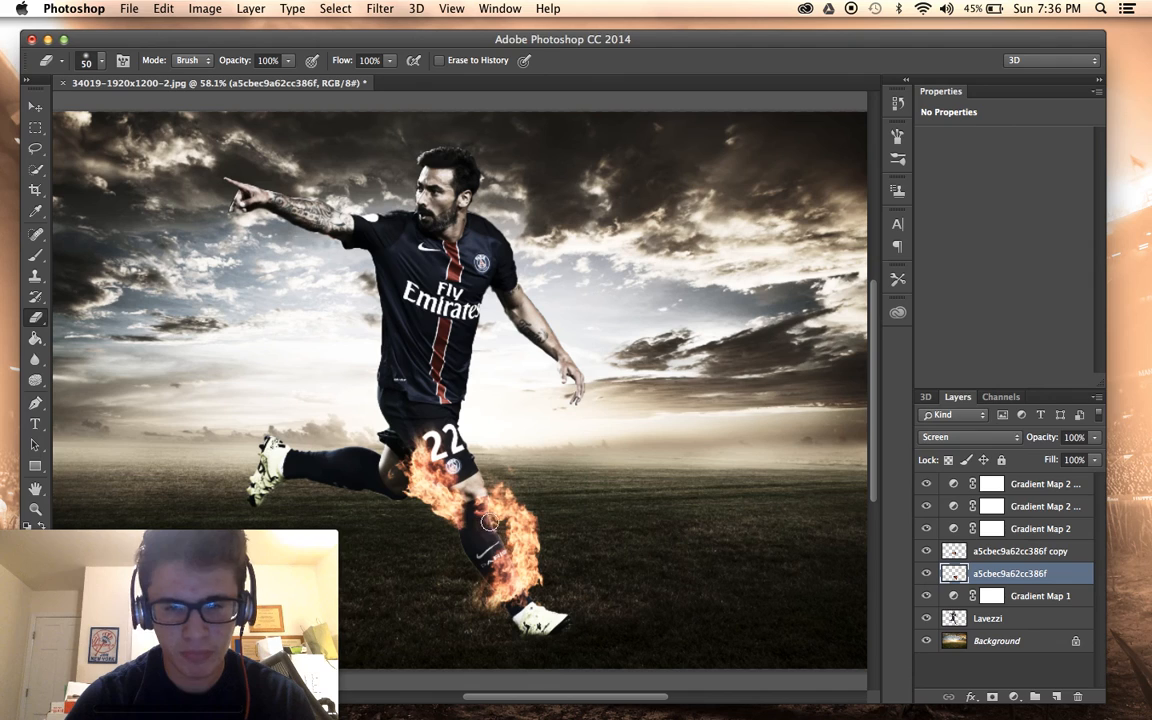
{"action": "scroll", "coordinate": [616, 681], "scroll_direction": "down", "scroll_amount": 3}
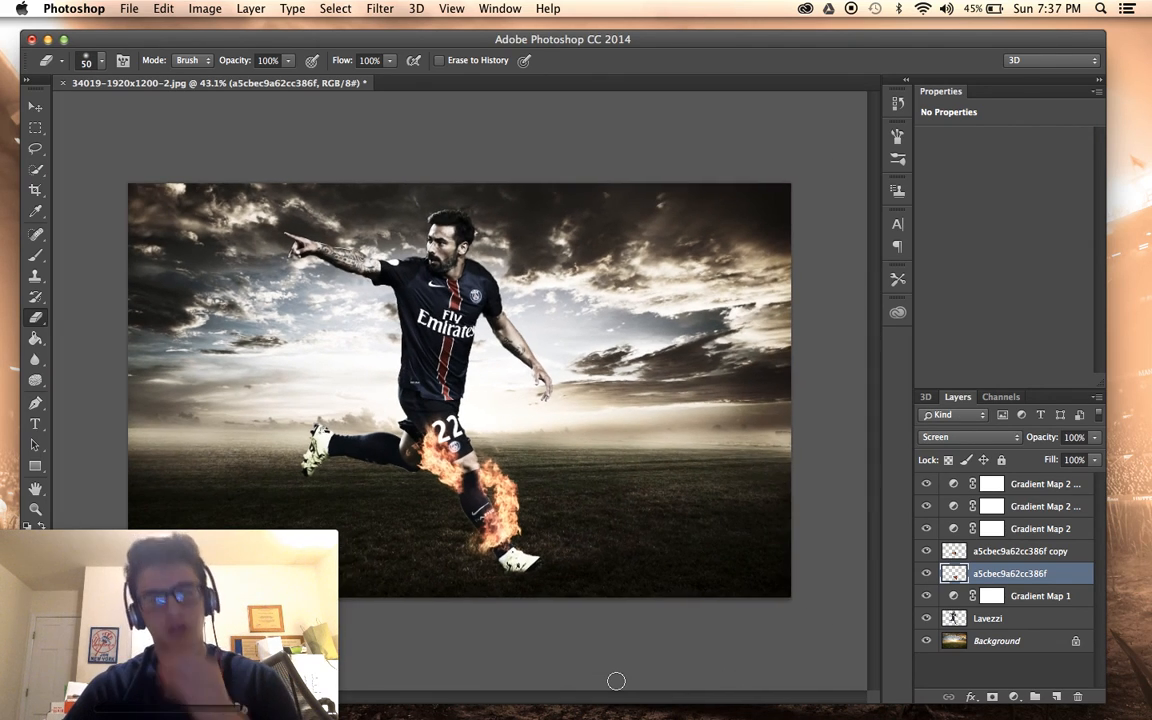
{"action": "left_click", "coordinate": [950, 551]}
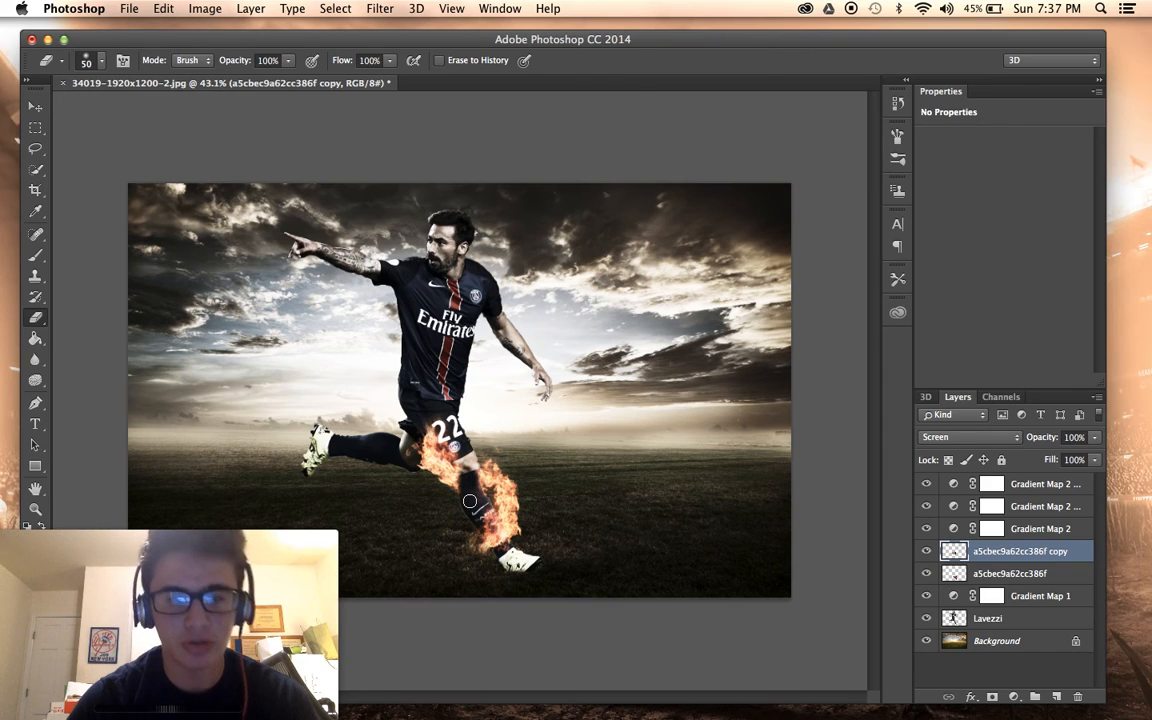
{"action": "scroll", "coordinate": [469, 501], "scroll_direction": "up", "scroll_amount": 3}
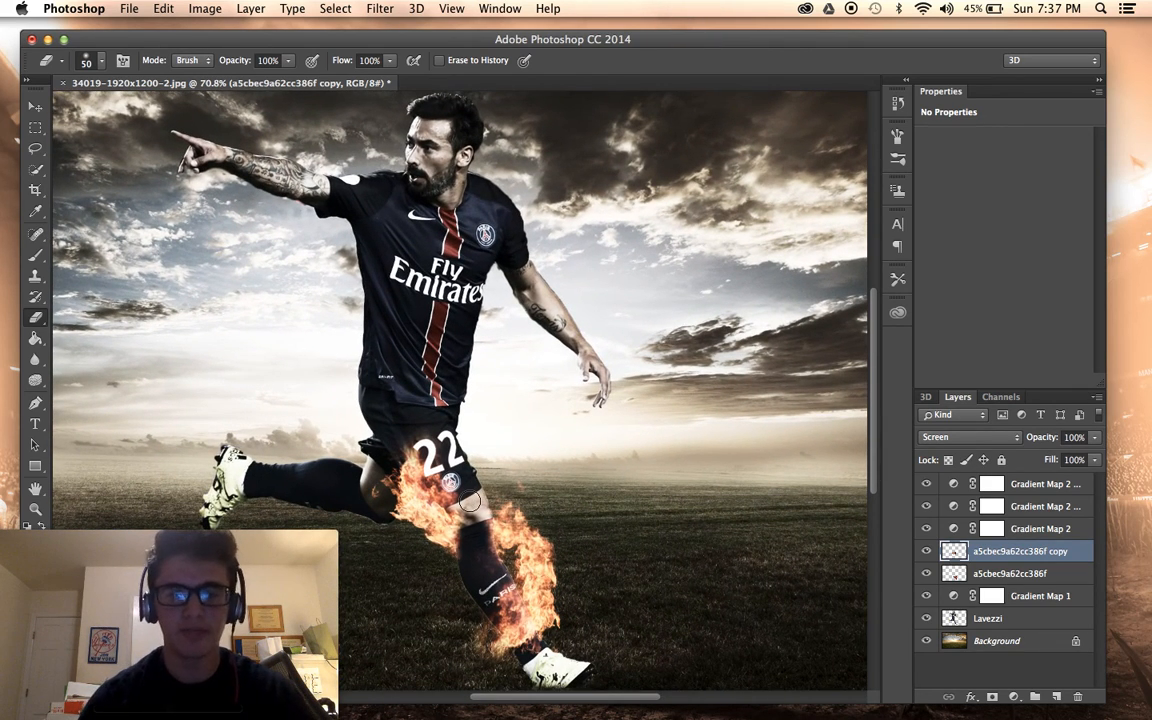
{"action": "scroll", "coordinate": [476, 517], "scroll_direction": "up", "scroll_amount": 2}
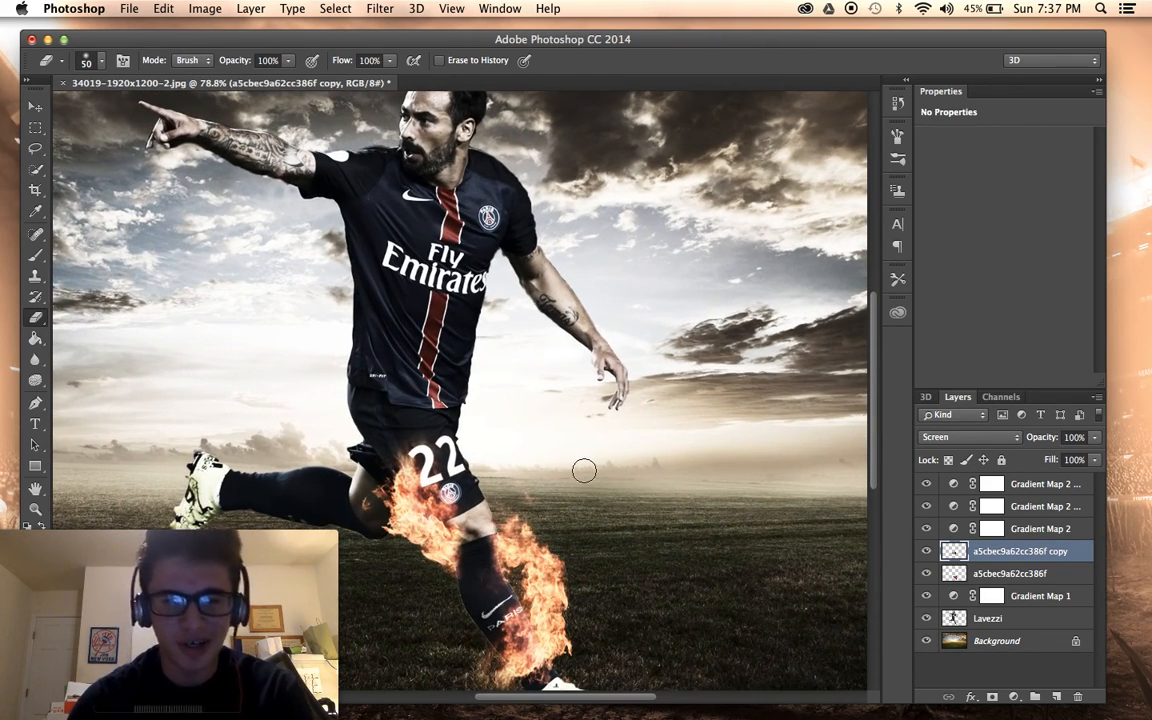
{"action": "scroll", "coordinate": [584, 470], "scroll_direction": "down", "scroll_amount": 3}
{"action": "scroll", "coordinate": [584, 470], "scroll_direction": "up", "scroll_amount": 2}
{"action": "key", "text": "super+j"}
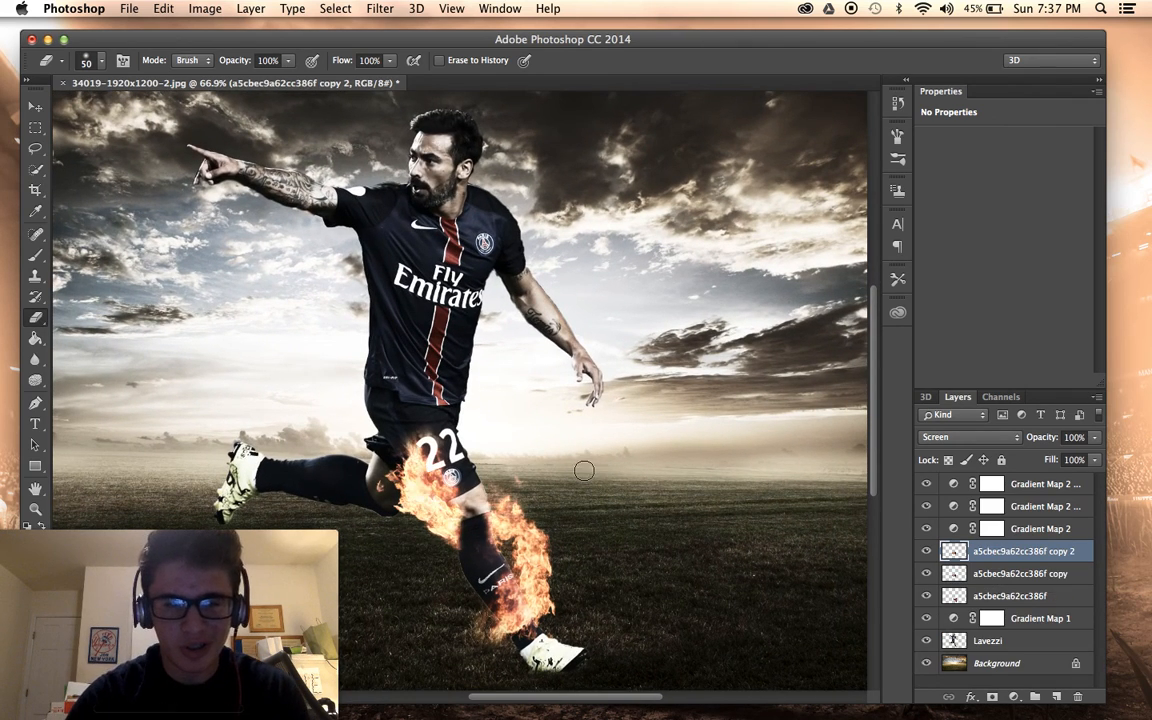
{"action": "key", "text": "Delete"}
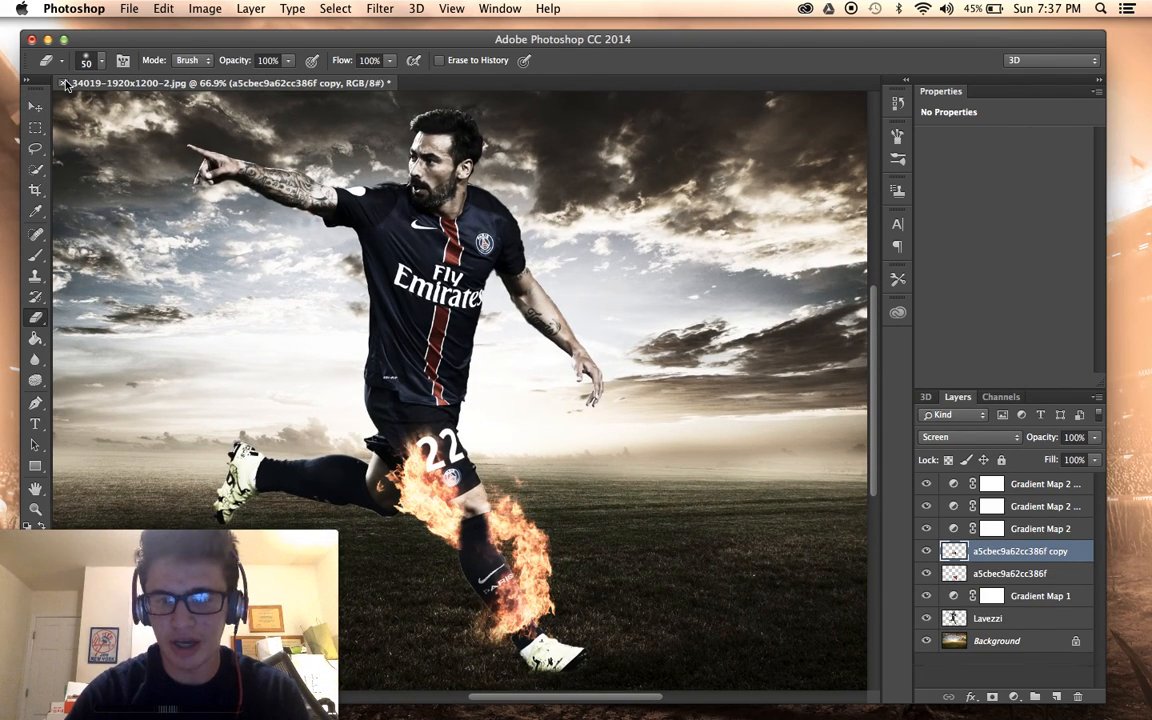
Duplicate the original fire layer, then move and rotate the copy so its flames rise over the shorts and lower jersey.
{"action": "left_click", "coordinate": [975, 578]}
{"action": "key", "text": "super+j"}
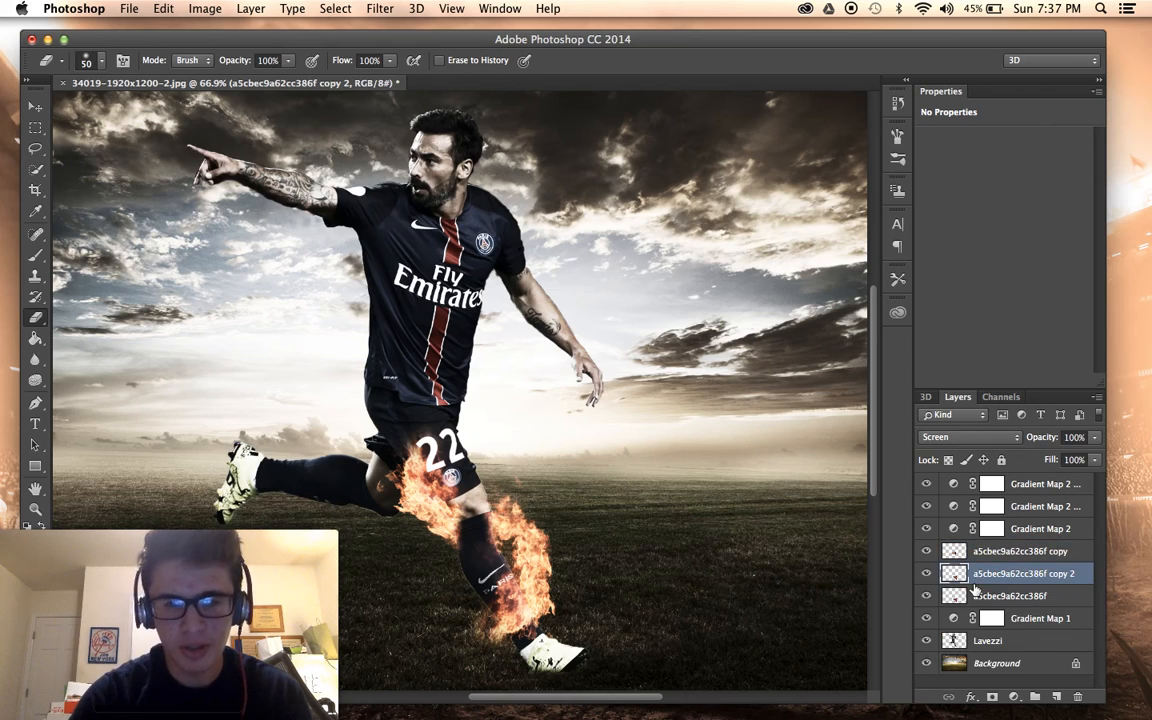
{"action": "key", "text": "v"}
{"action": "left_click_drag", "start_coordinate": [425, 342], "coordinate": [384, 236]}
{"action": "left_click_drag", "start_coordinate": [476, 323], "coordinate": [484, 405]}
{"action": "key", "text": "super+t"}
{"action": "left_click_drag", "start_coordinate": [425, 442], "coordinate": [457, 418]}
{"action": "key", "text": "Return"}
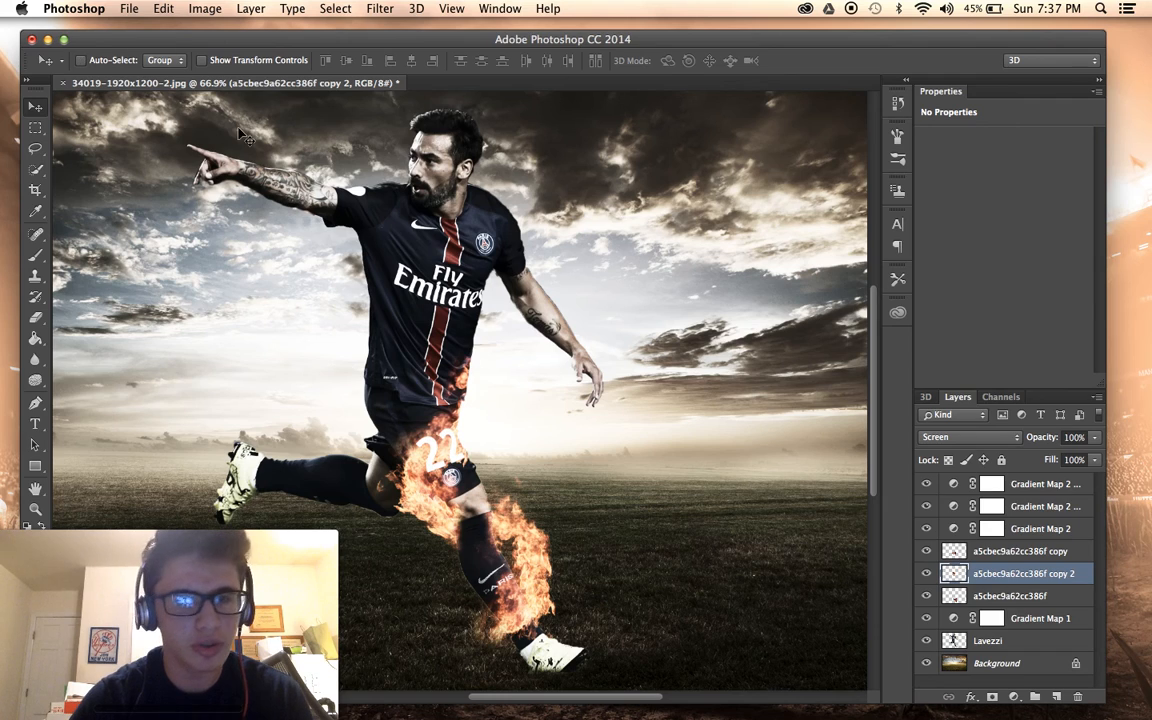
Try flipping the shorts flame copy horizontally.
{"action": "left_click", "coordinate": [158, 9]}
{"action": "mouse_move", "coordinate": [250, 349]}
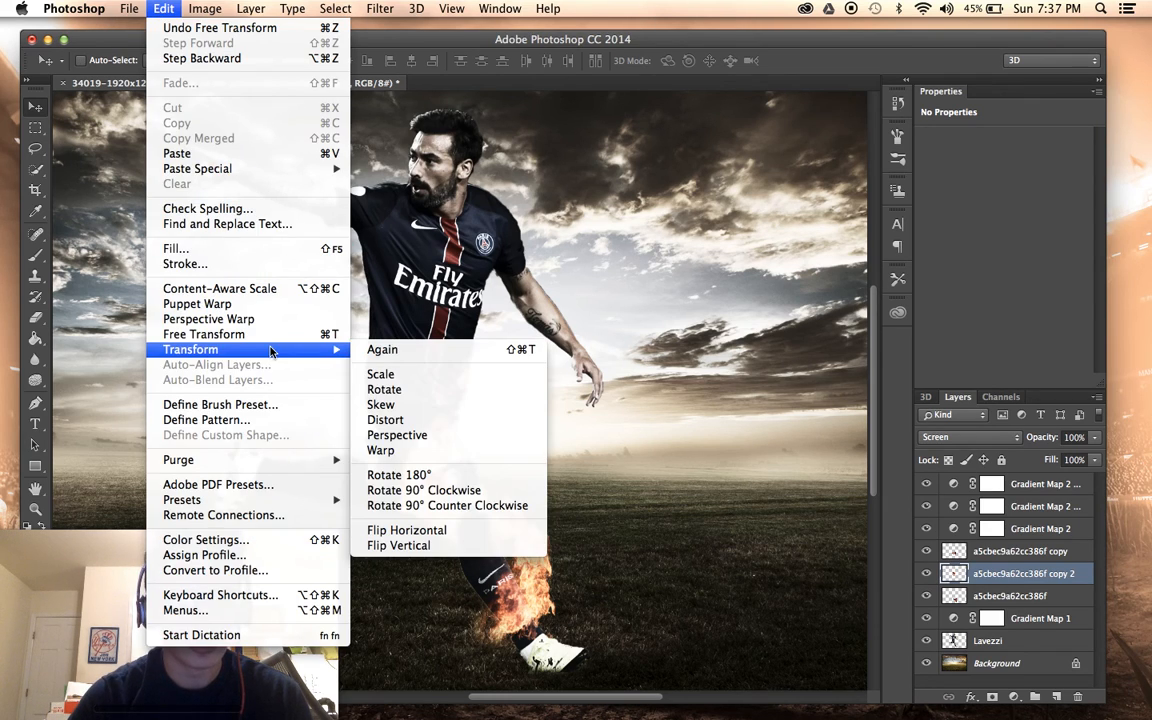
{"action": "left_click", "coordinate": [481, 532]}
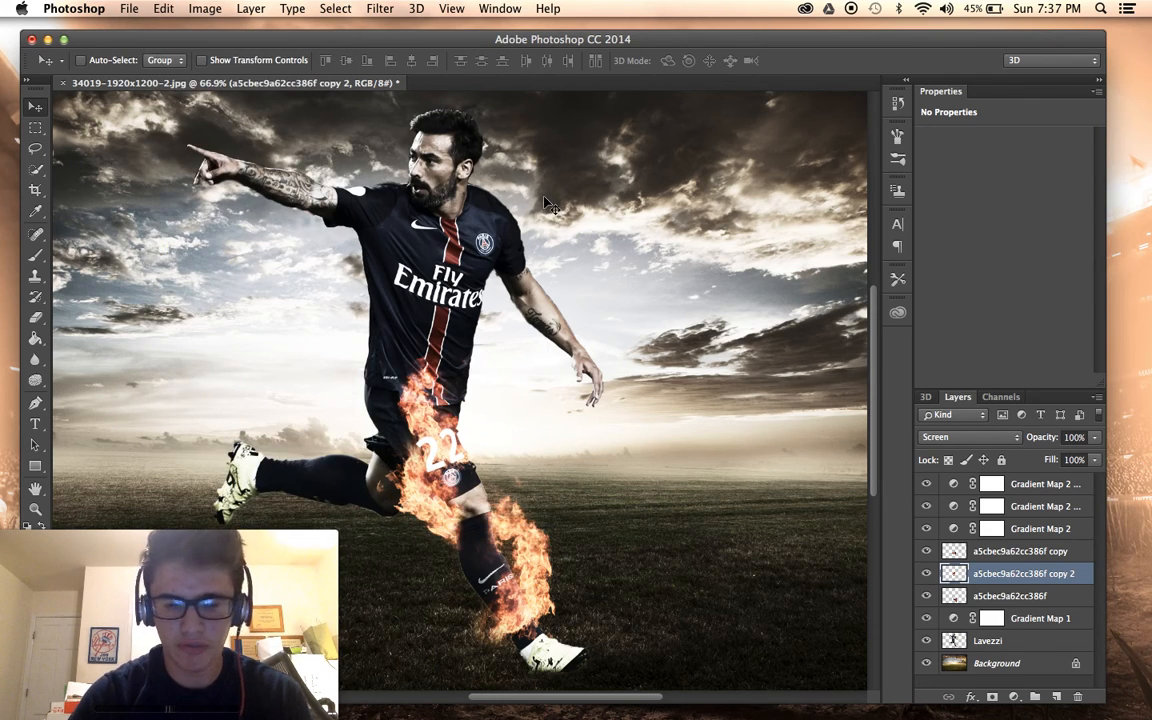
Warp the shorts flame copy so its upper flames curve inward along the edge of the jersey.
{"action": "left_click", "coordinate": [163, 9]}
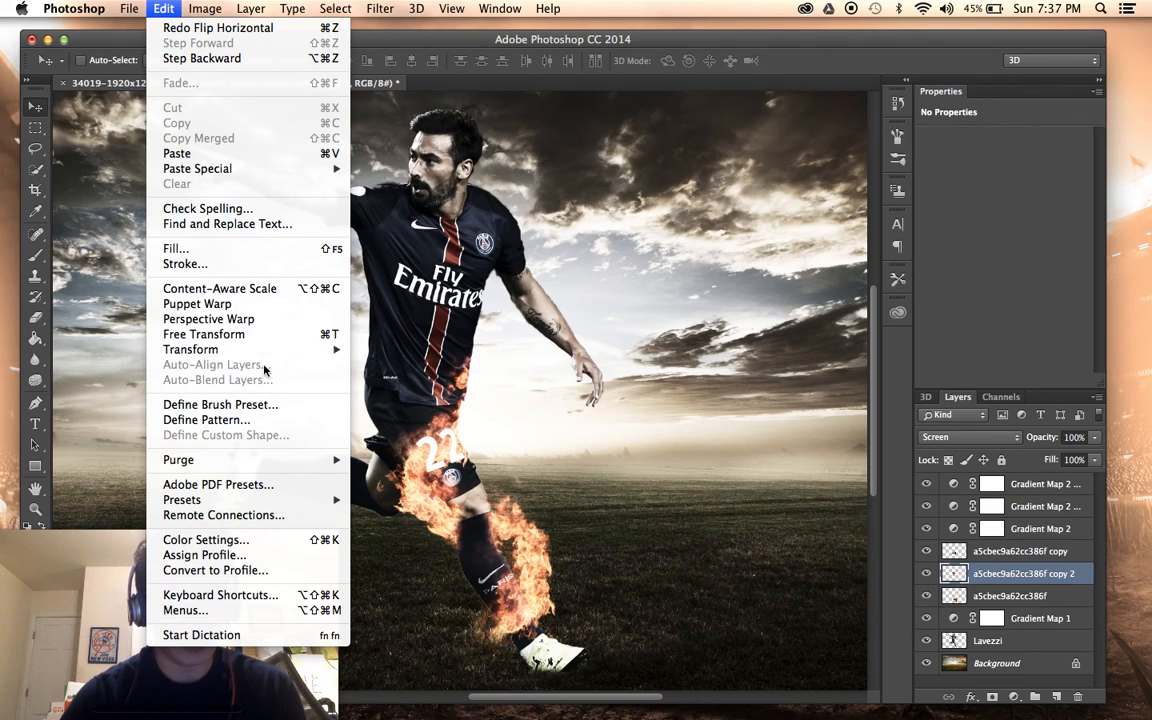
{"action": "mouse_move", "coordinate": [245, 349]}
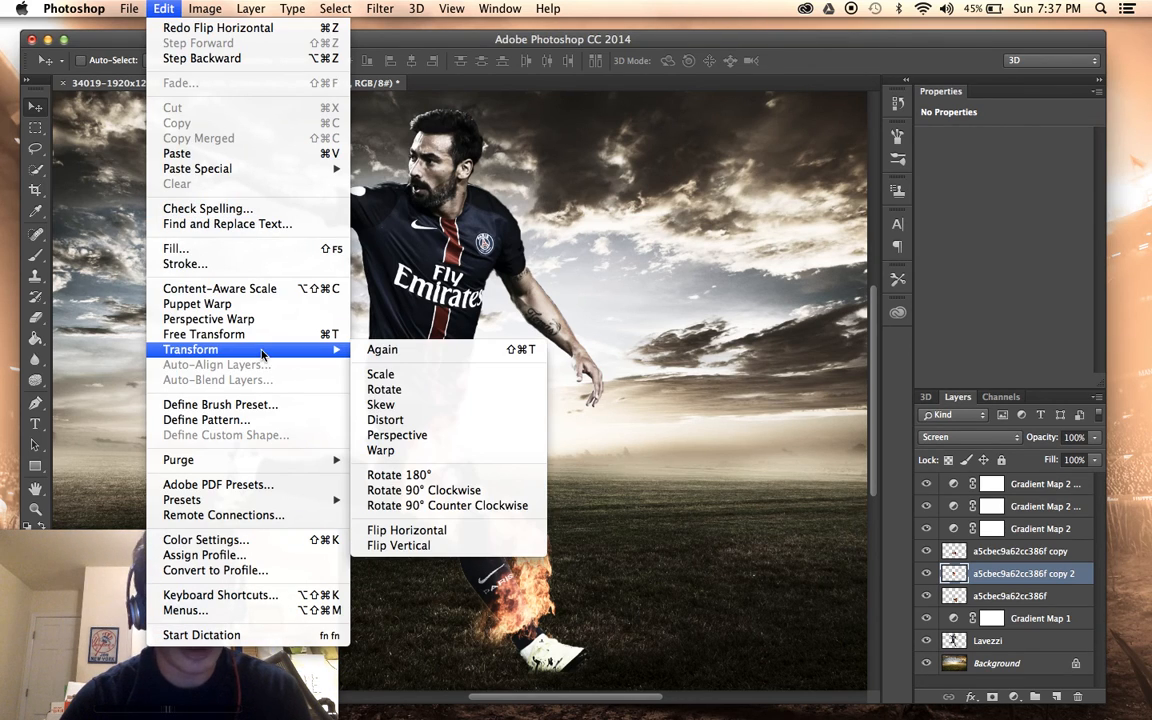
{"action": "left_click", "coordinate": [392, 450]}
{"action": "mouse_move", "coordinate": [481, 378]}
{"action": "left_mouse_down"}
{"action": "mouse_move", "coordinate": [497, 333]}
{"action": "mouse_move", "coordinate": [465, 382]}
{"action": "left_mouse_up"}
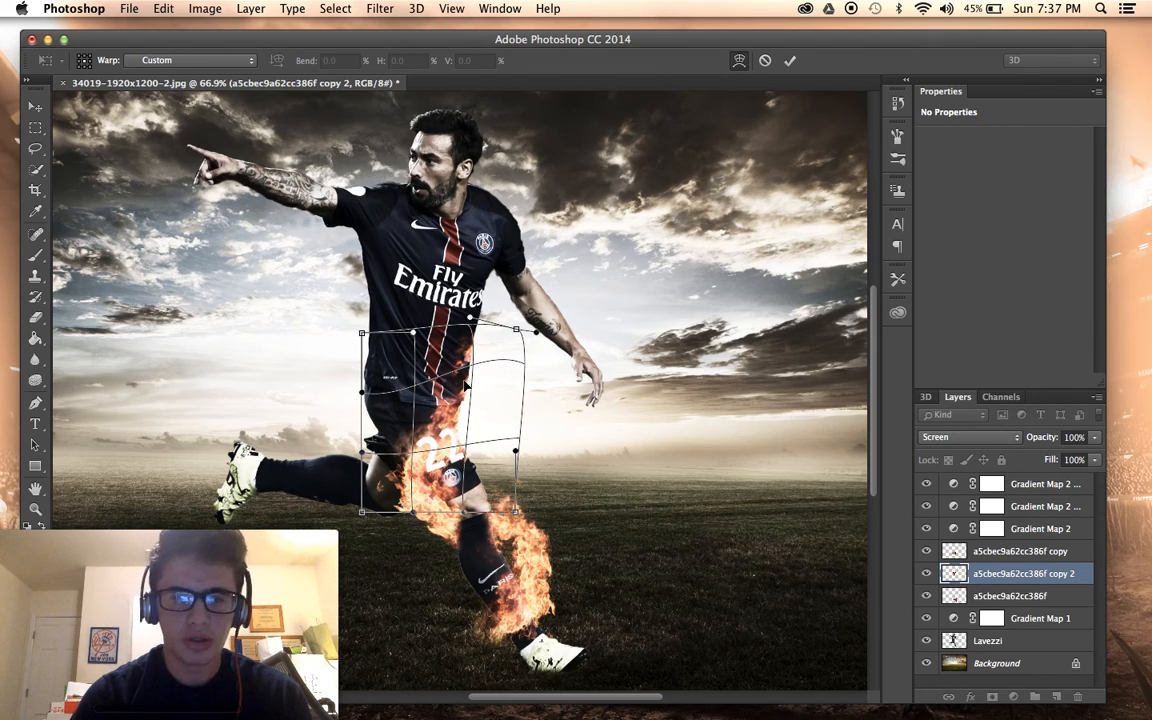
{"action": "key", "text": "Return"}
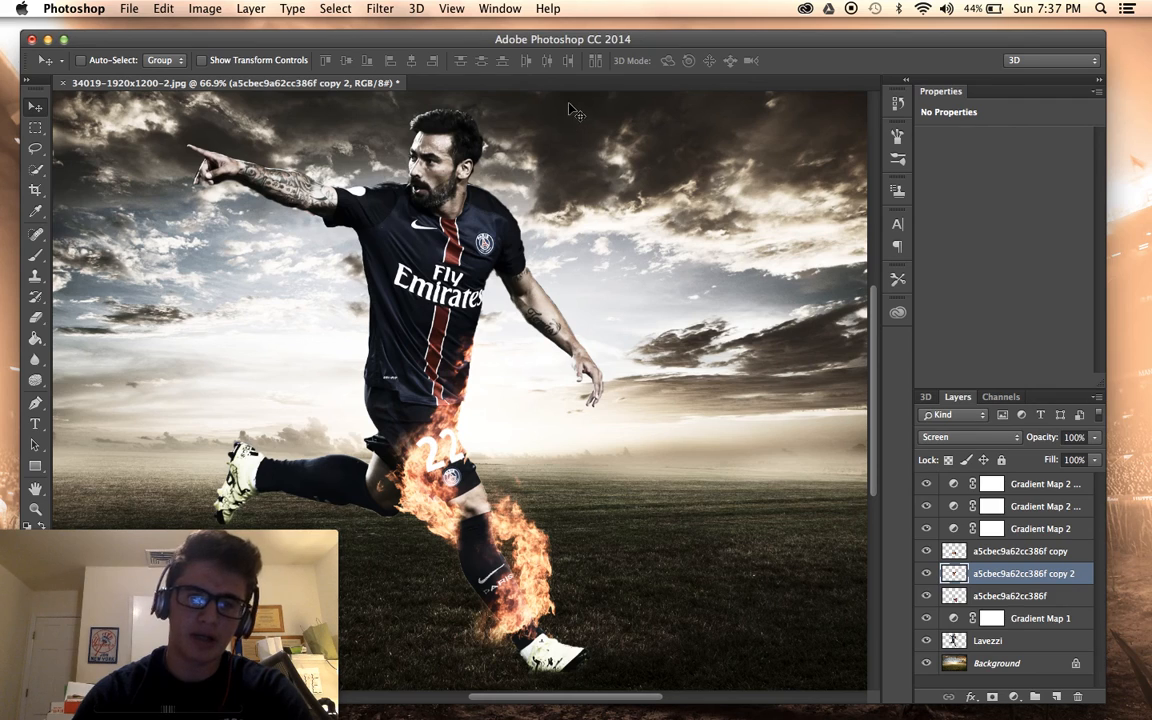
Duplicate the warped flame layer, scale the copy to about 119%, rotate it about 100°, and place it diagonally across the jersey.
{"action": "key", "text": "super+j"}
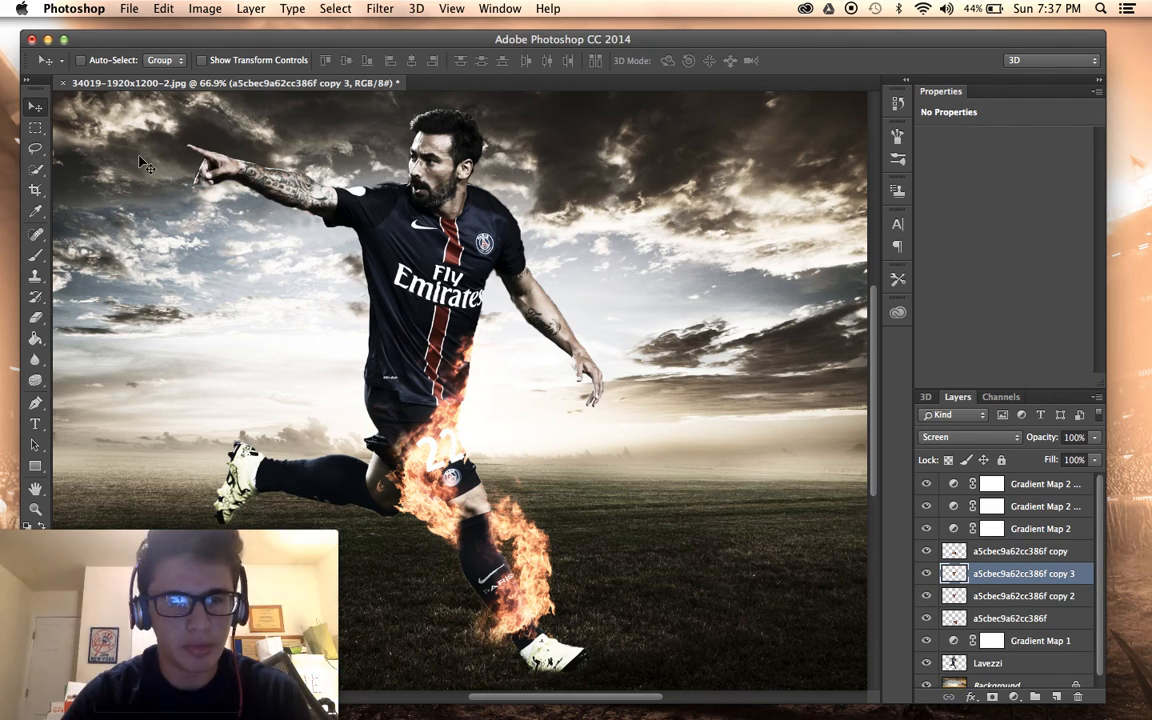
{"action": "left_click_drag", "start_coordinate": [332, 286], "coordinate": [273, 216]}
{"action": "key", "text": "super+t"}
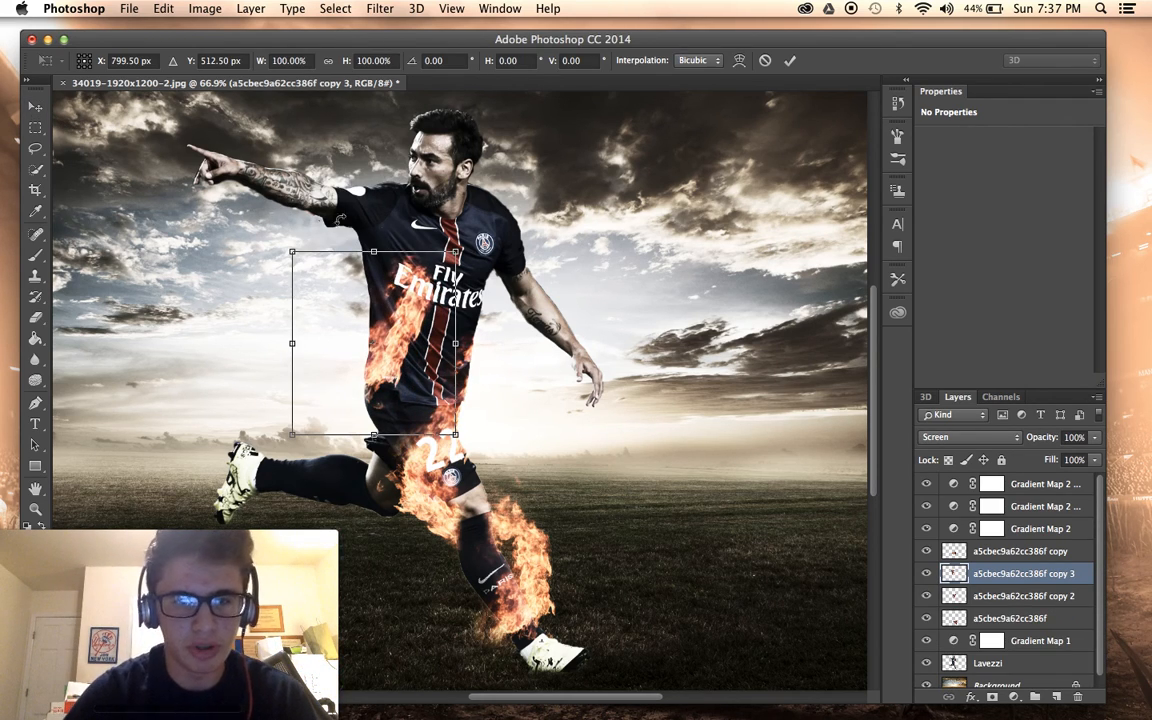
{"action": "left_click_drag", "start_coordinate": [507, 240], "coordinate": [552, 425]}
{"action": "left_click_drag", "start_coordinate": [400, 358], "coordinate": [460, 311]}
{"action": "left_click_drag", "start_coordinate": [401, 177], "coordinate": [381, 135]}
{"action": "left_click_drag", "start_coordinate": [476, 158], "coordinate": [452, 196]}
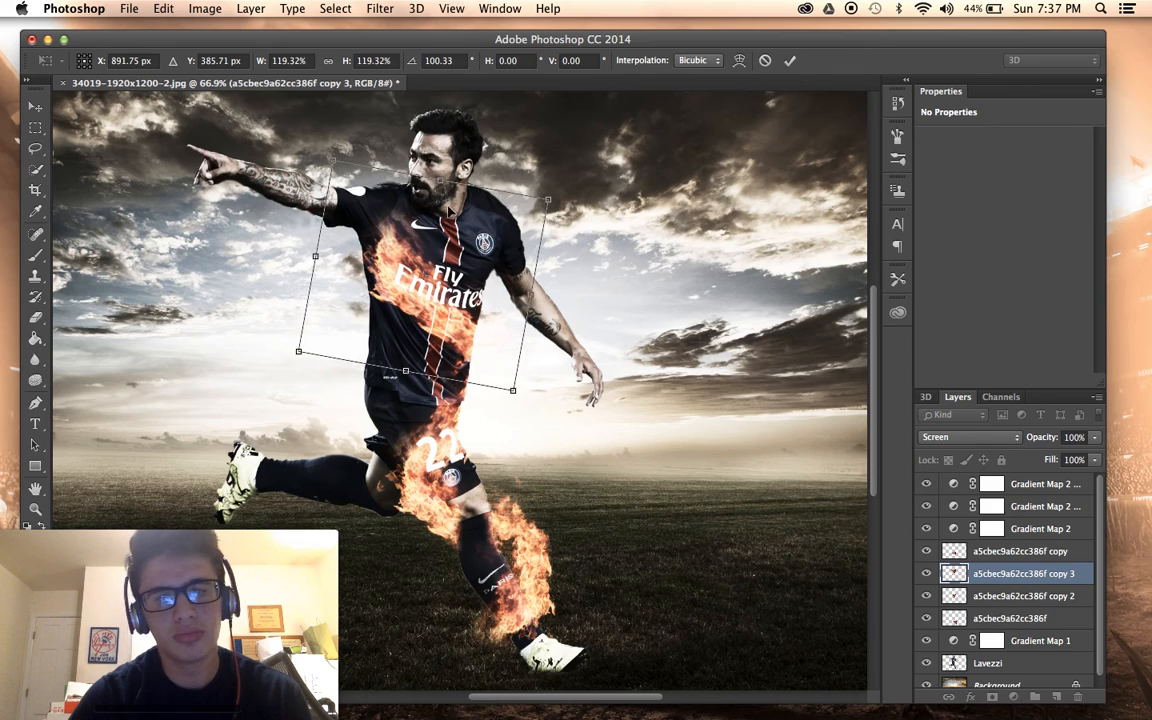
{"action": "left_click_drag", "start_coordinate": [446, 243], "coordinate": [437, 255]}
{"action": "key", "text": "Return"}
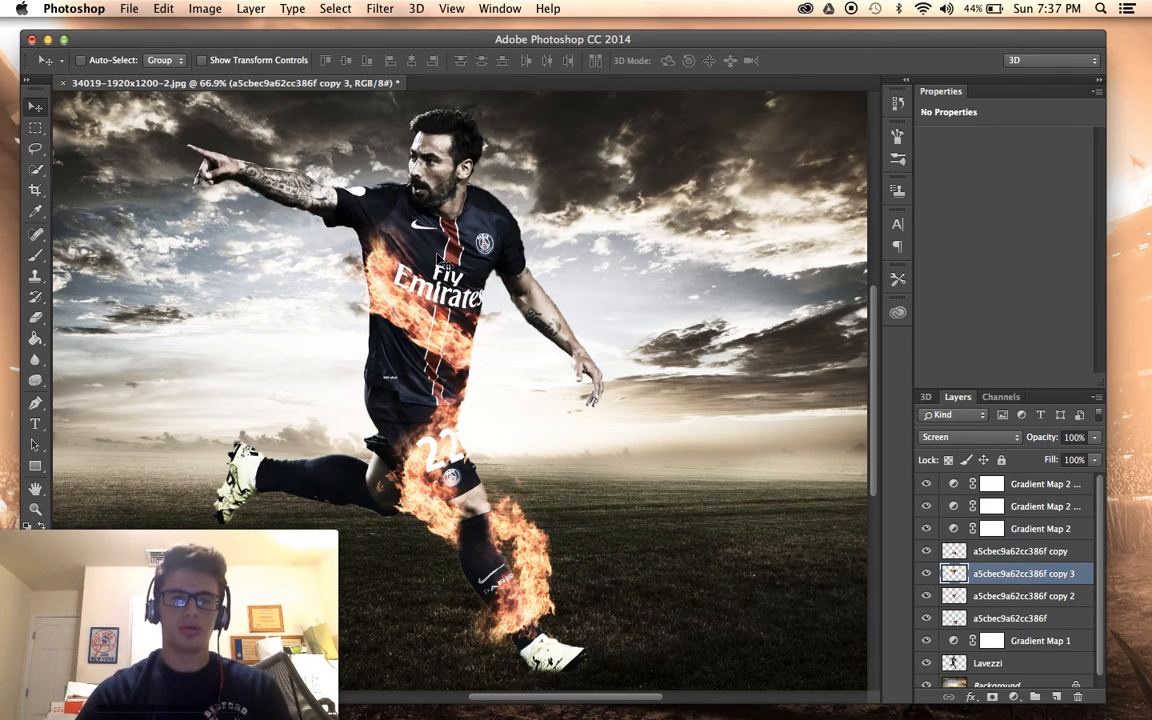
Enlarge the jersey flame layer to about 115% so it spans from the armpit to the opposite hip.
{"action": "key", "text": "cmd+t"}
{"action": "left_click_drag", "start_coordinate": [305, 187], "coordinate": [272, 157]}
{"action": "left_click_drag", "start_coordinate": [408, 229], "coordinate": [411, 236]}
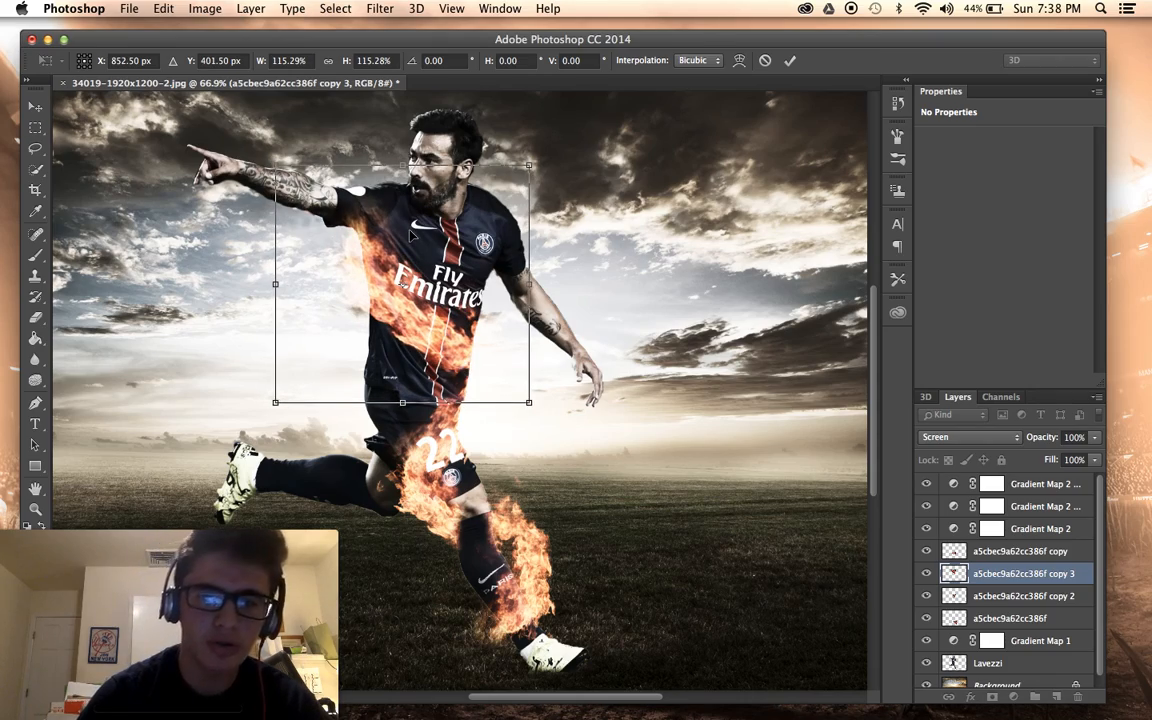
{"action": "key", "text": "Return"}
{"action": "scroll", "coordinate": [530, 316], "scroll_direction": "up", "scroll_amount": 5}
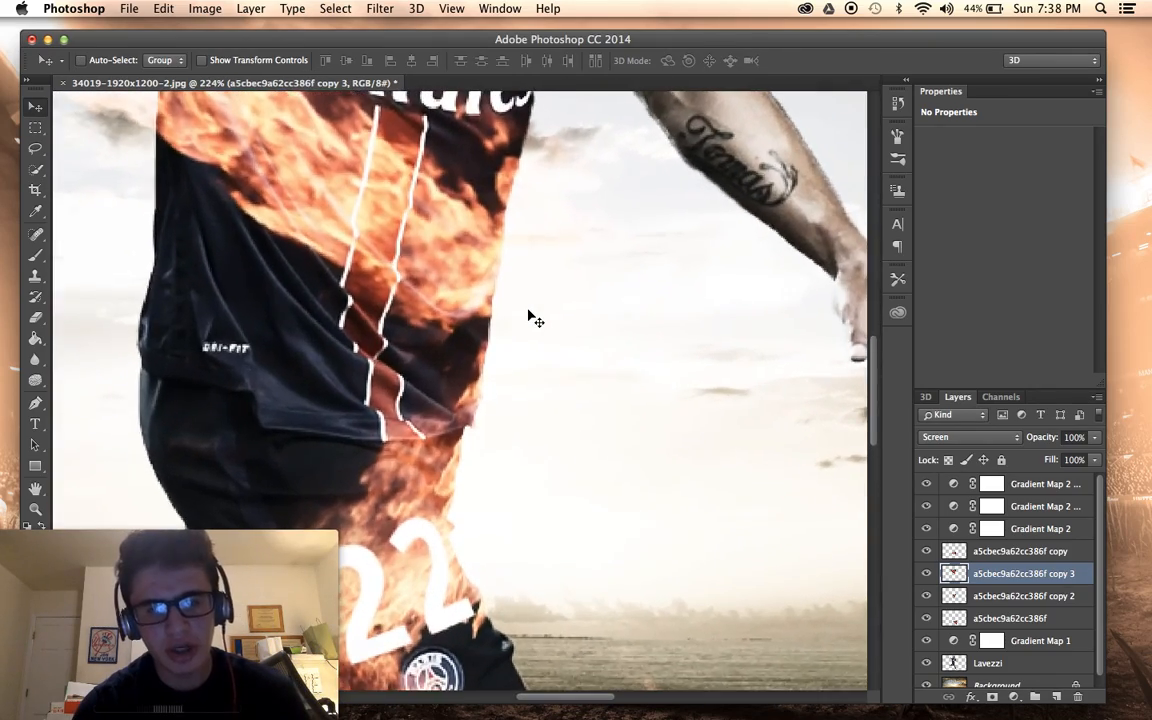
{"action": "scroll", "coordinate": [530, 316], "scroll_direction": "down", "scroll_amount": 5}
{"action": "scroll", "coordinate": [530, 316], "scroll_direction": "up", "scroll_amount": 1}
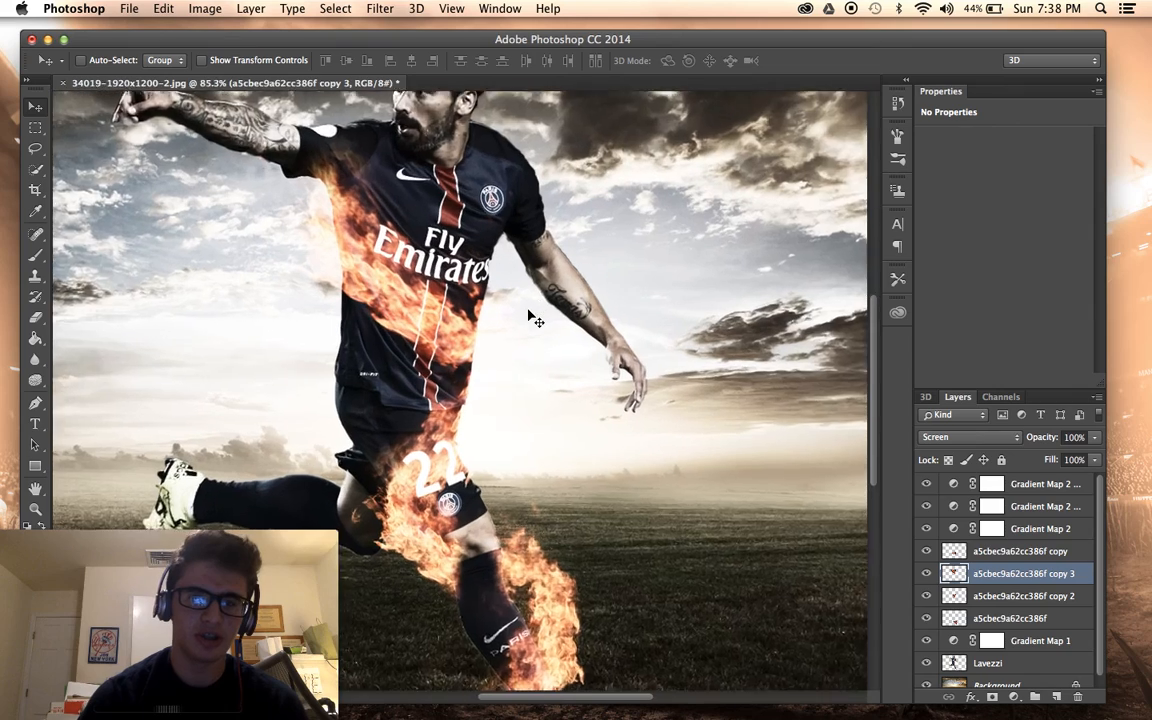
{"action": "scroll", "coordinate": [535, 319], "scroll_direction": "up", "scroll_amount": 1}
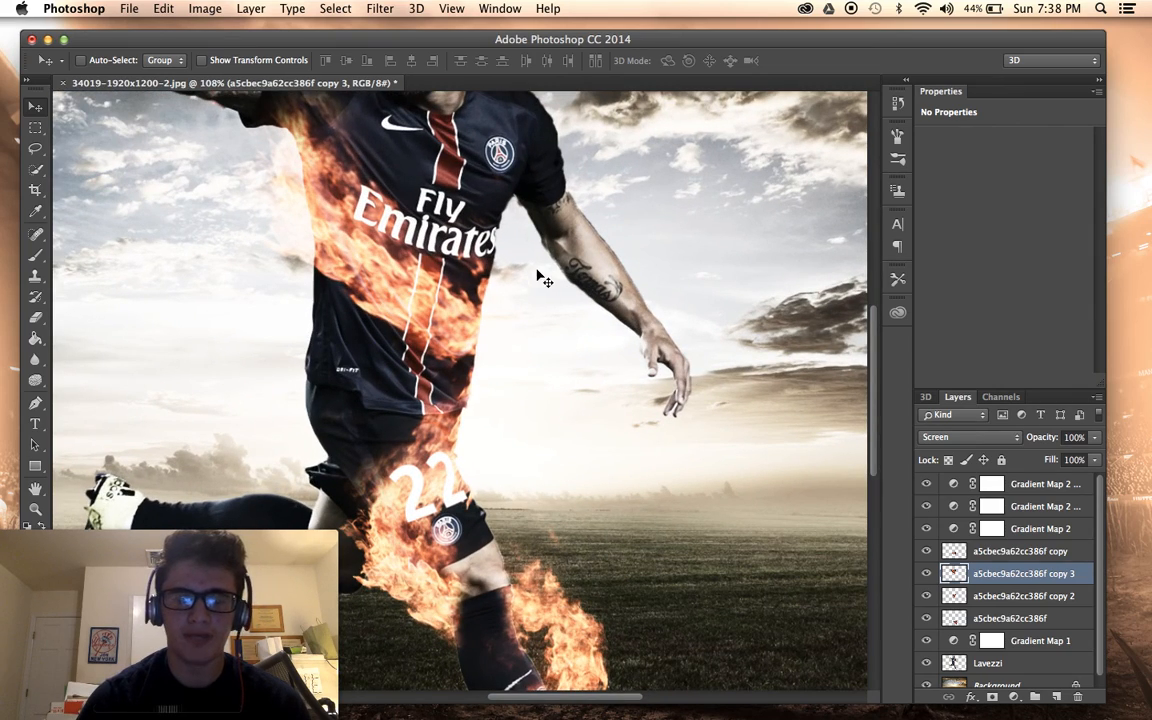
{"action": "scroll", "coordinate": [545, 460], "scroll_direction": "down", "scroll_amount": 4}
{"action": "scroll", "coordinate": [644, 490], "scroll_direction": "up", "scroll_amount": 4}
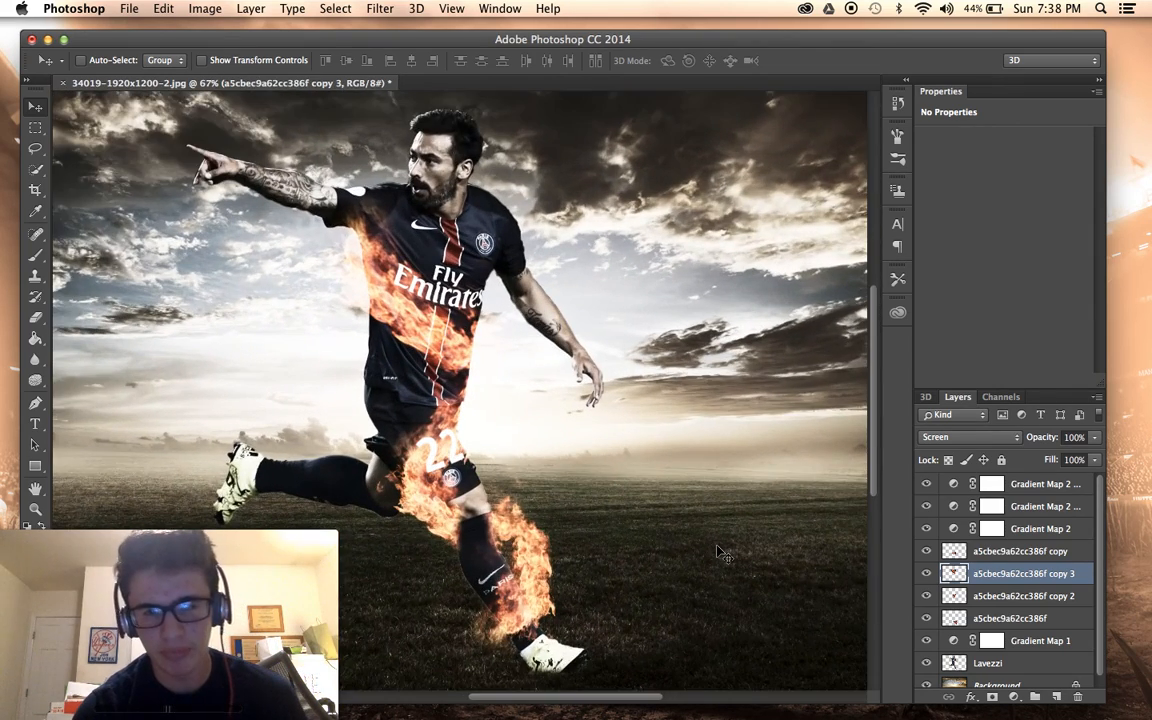
Hide the Gradient Map 2 layer and the copy directly above it.
{"action": "left_click", "coordinate": [926, 641]}
{"action": "left_click", "coordinate": [926, 641]}
{"action": "left_click", "coordinate": [926, 528]}
{"action": "left_click", "coordinate": [926, 506]}
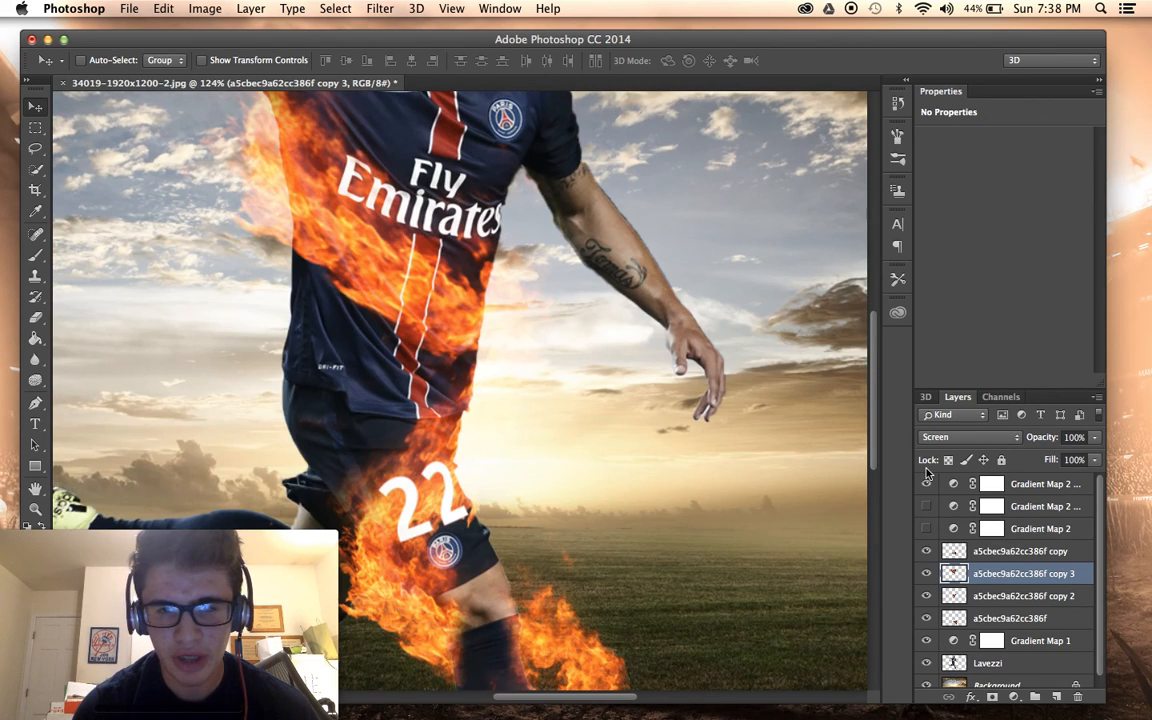
{"action": "scroll", "coordinate": [692, 488], "scroll_direction": "up", "scroll_amount": 5}
{"action": "scroll", "coordinate": [692, 488], "scroll_direction": "down", "scroll_amount": 5}
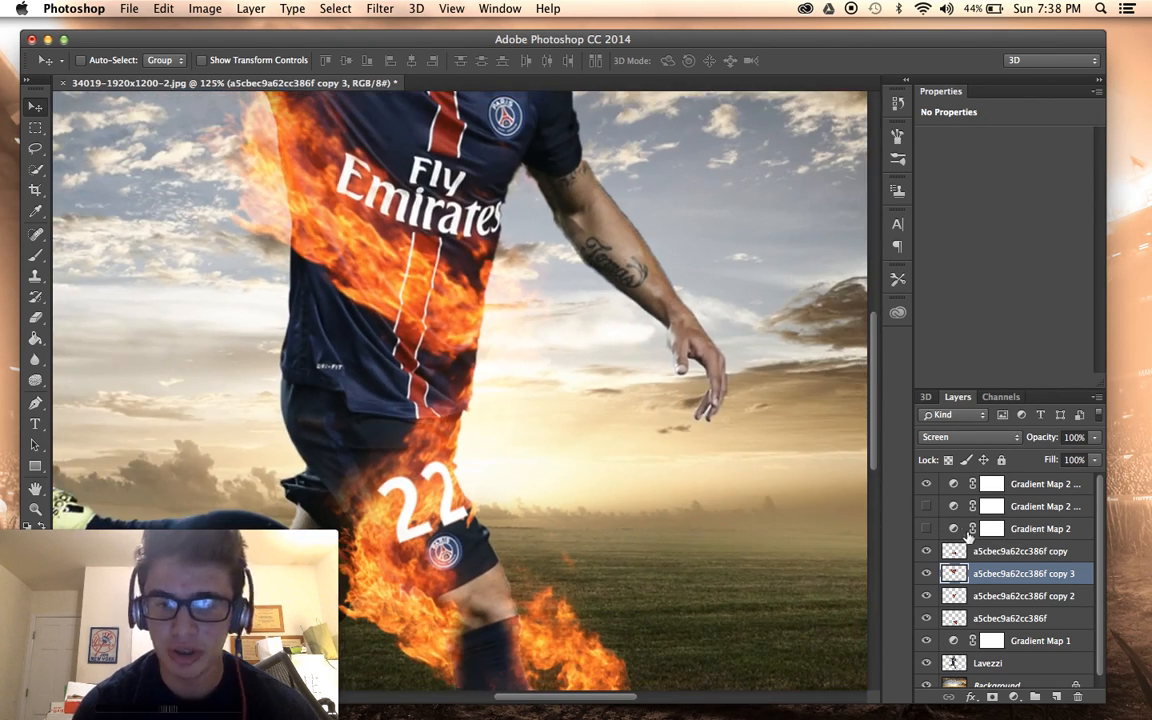
Show the two hidden Gradient Map 2 layers again and review the graded composite.
{"action": "left_click", "coordinate": [926, 528]}
{"action": "left_click", "coordinate": [926, 506]}
{"action": "scroll", "coordinate": [668, 468], "scroll_direction": "down", "scroll_amount": 5}
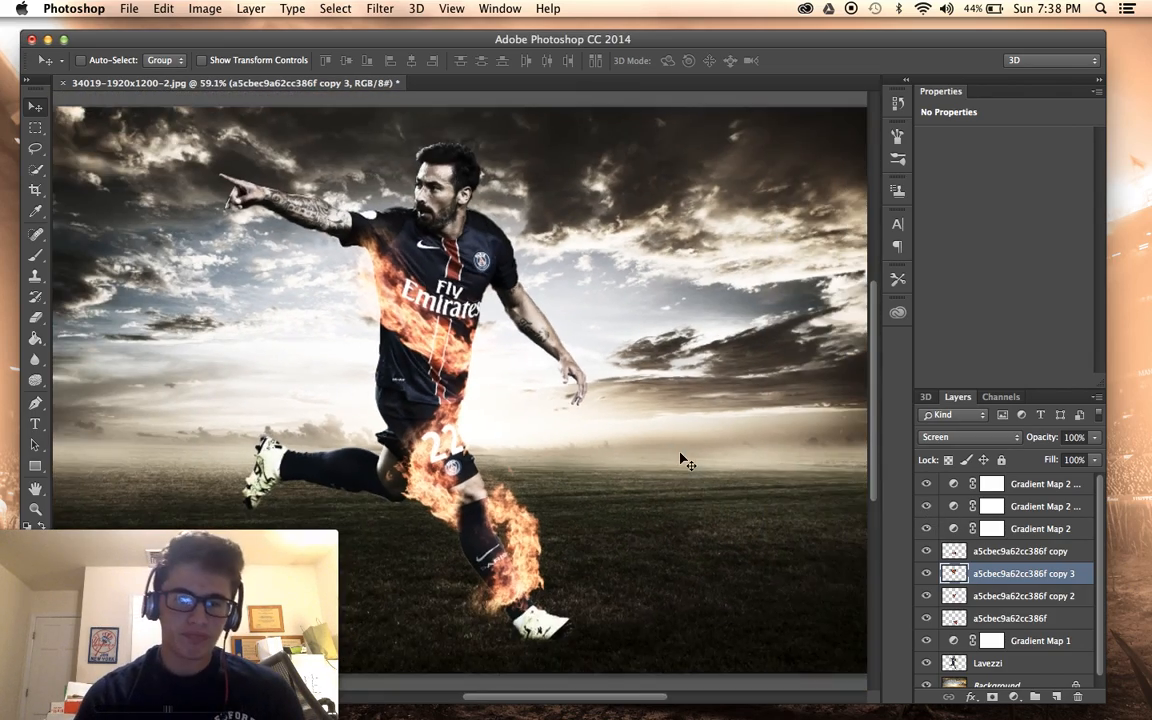
{"action": "scroll", "coordinate": [688, 453], "scroll_direction": "up", "scroll_amount": 3}
{"action": "scroll", "coordinate": [688, 453], "scroll_direction": "down", "scroll_amount": 3}
{"action": "scroll", "coordinate": [688, 453], "scroll_direction": "up", "scroll_amount": 4}
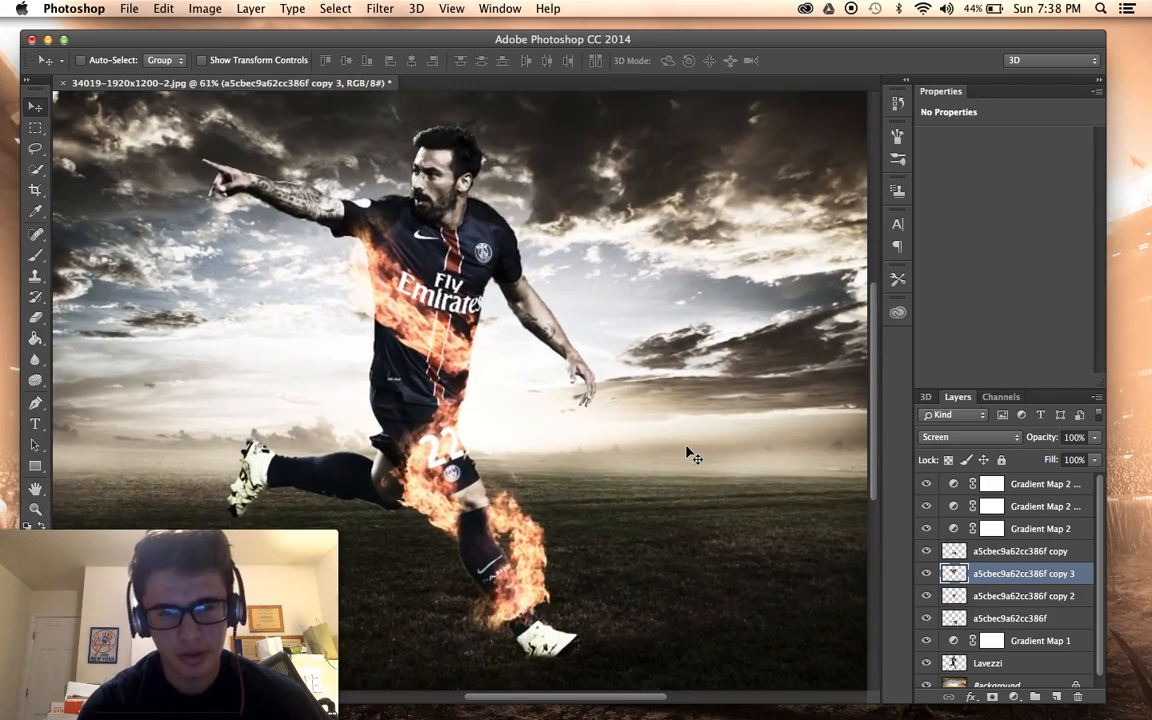
{"action": "scroll", "coordinate": [688, 453], "scroll_direction": "down", "scroll_amount": 3}
{"action": "scroll", "coordinate": [688, 453], "scroll_direction": "up", "scroll_amount": 2}
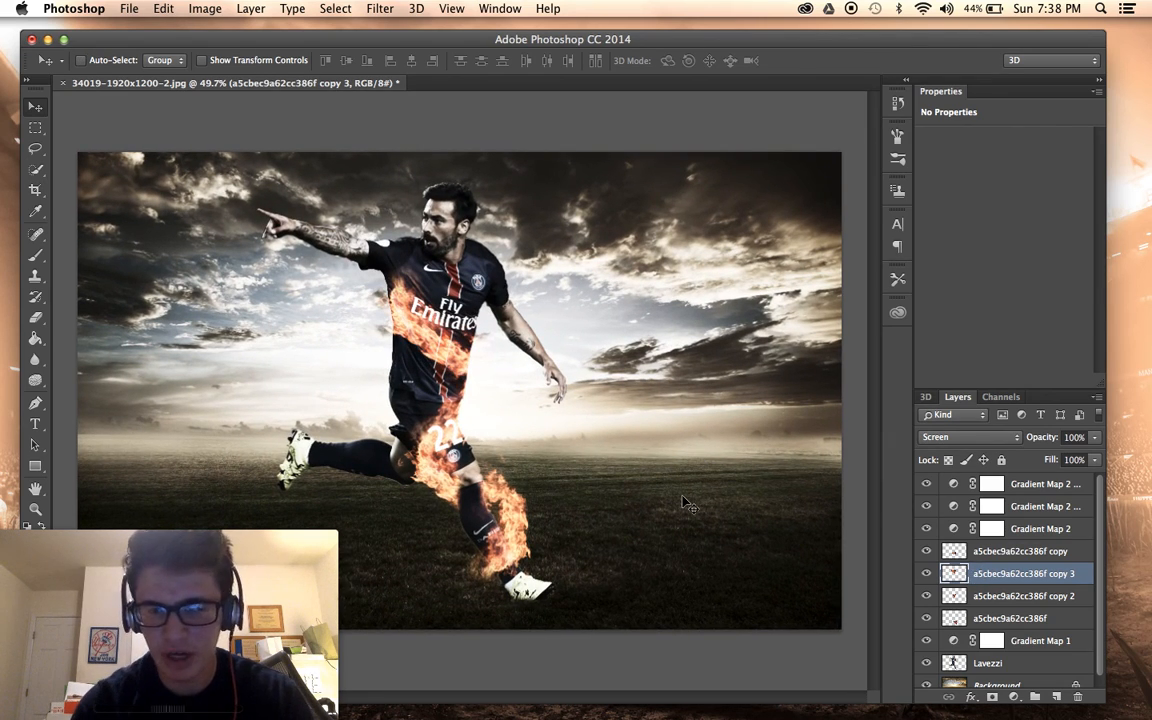
Replace the jersey flame layer with a fresh copy of the original leg flame, placed over the lower jersey.
{"action": "key", "text": "Delete"}
{"action": "key", "text": "super+j"}
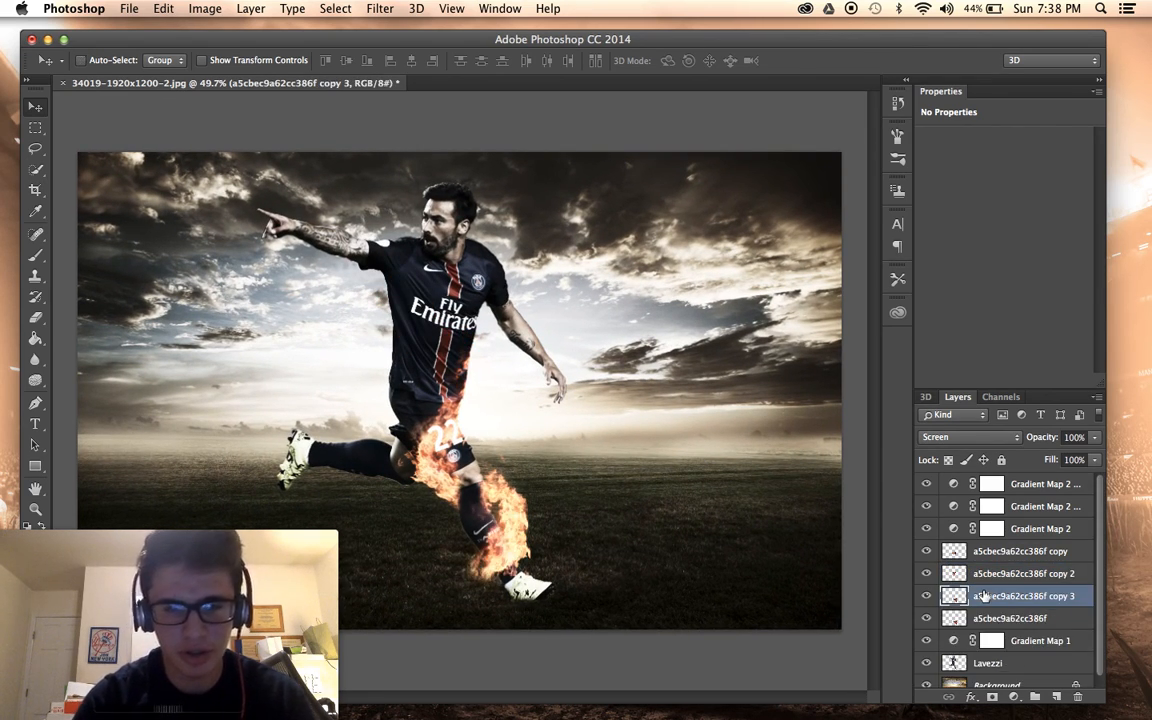
{"action": "left_click_drag", "start_coordinate": [245, 251], "coordinate": [225, 165]}
{"action": "left_click_drag", "start_coordinate": [643, 460], "coordinate": [575, 382]}
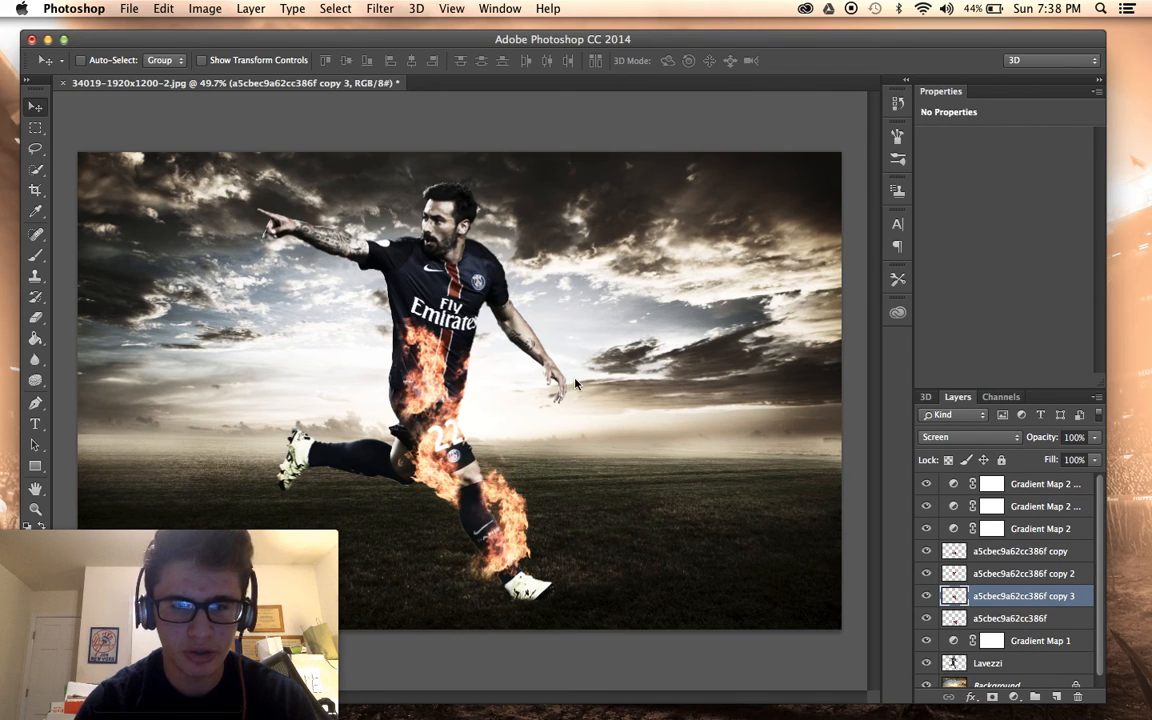
Rotate the new flame copy about 128° and position it diagonally across the jersey from armpit to hip.
{"action": "key", "text": "super+t"}
{"action": "left_click_drag", "start_coordinate": [424, 268], "coordinate": [519, 497]}
{"action": "left_click_drag", "start_coordinate": [424, 394], "coordinate": [481, 354]}
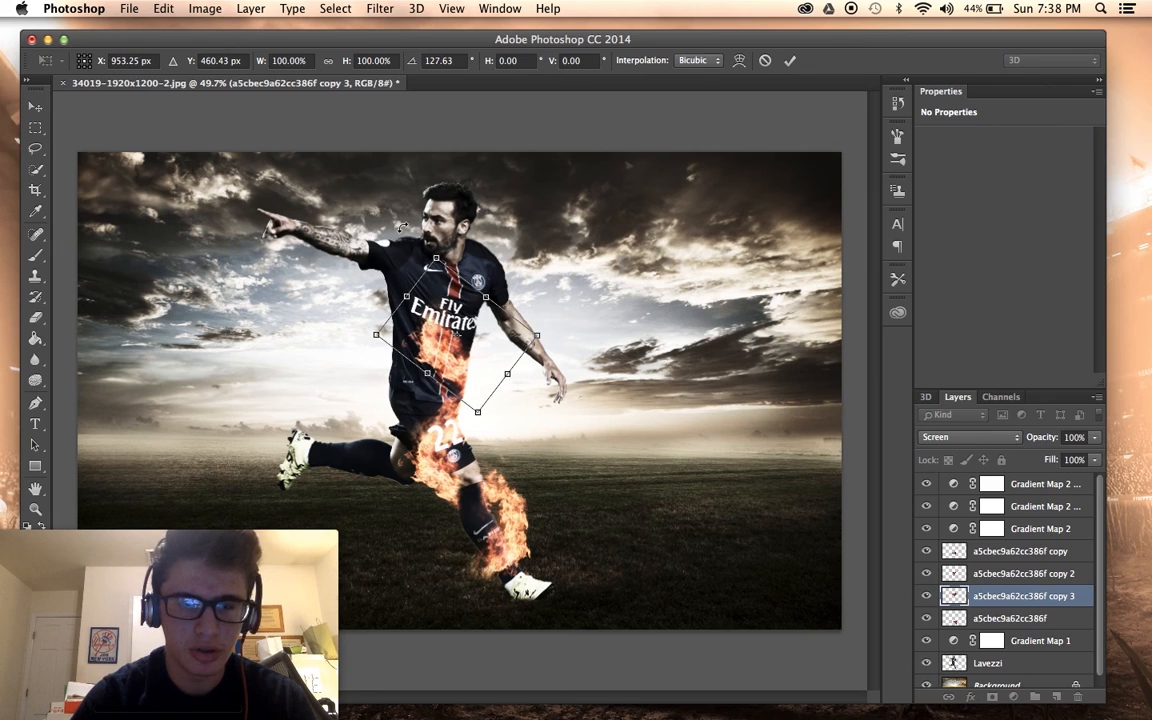
{"action": "left_click_drag", "start_coordinate": [436, 252], "coordinate": [426, 221]}
{"action": "left_click_drag", "start_coordinate": [473, 293], "coordinate": [460, 297]}
{"action": "key", "text": "Return"}
{"action": "scroll", "coordinate": [296, 289], "scroll_direction": "up", "scroll_amount": 2}
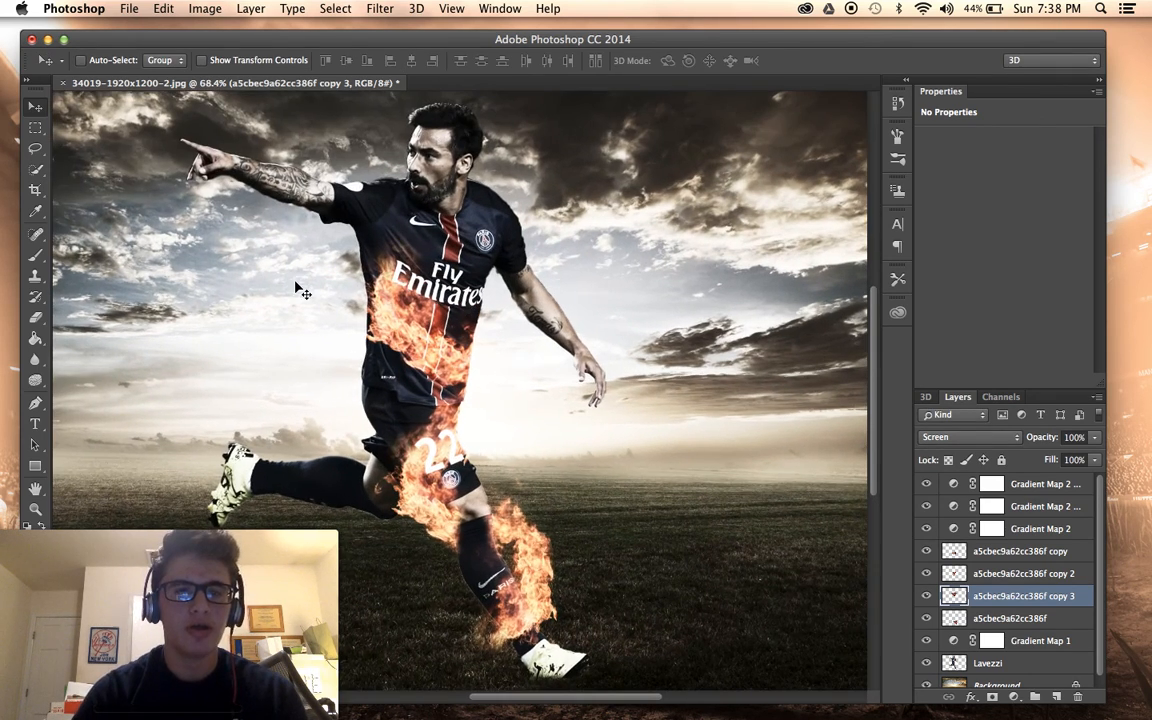
{"action": "scroll", "coordinate": [531, 333], "scroll_direction": "up", "scroll_amount": 2}
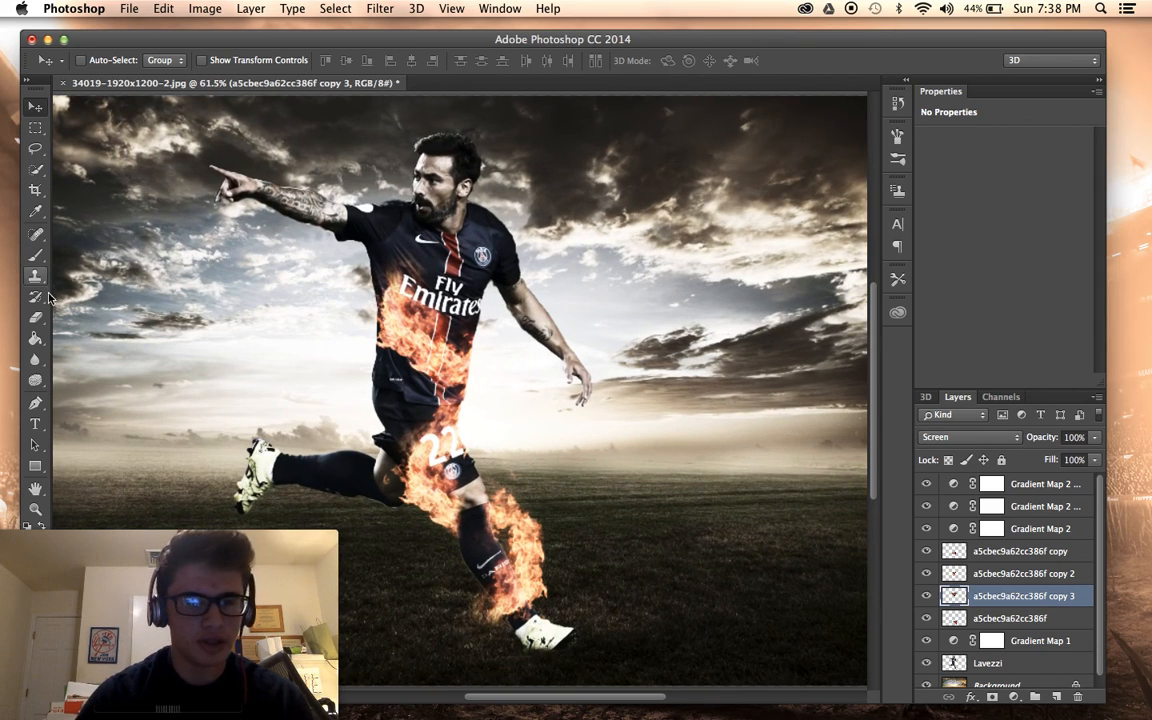
Enlarge the jersey flame layer to about 117%.
{"action": "key", "text": "super+t"}
{"action": "left_click_drag", "start_coordinate": [317, 213], "coordinate": [285, 191]}
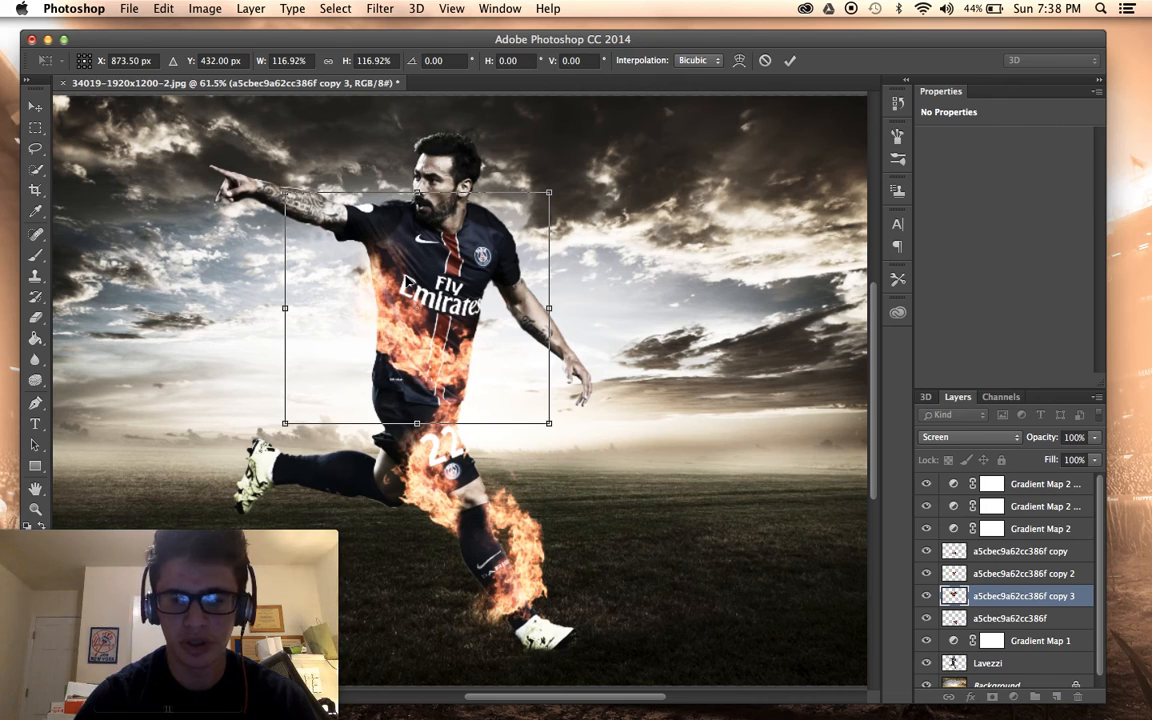
{"action": "key", "text": "Return"}
{"action": "scroll", "coordinate": [430, 325], "scroll_direction": "down", "scroll_amount": 2}
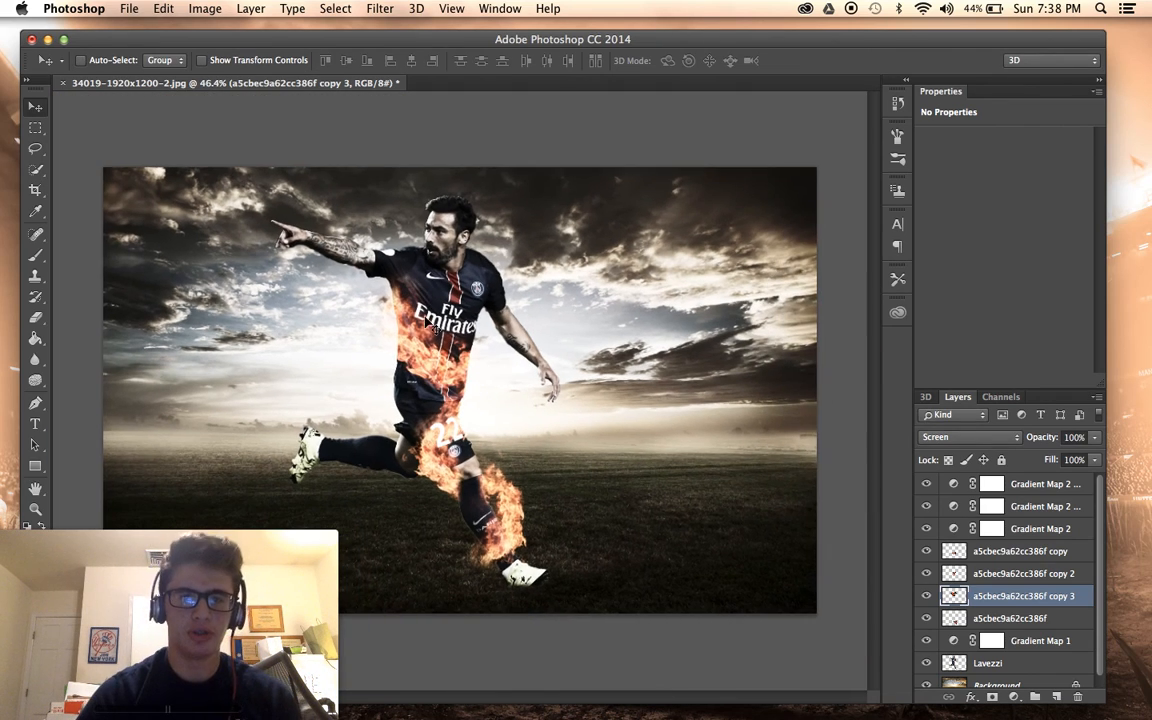
Erase the flames covering the jersey's front with the Eraser, keeping only those along the side beneath the pointing arm.
{"action": "left_click", "coordinate": [37, 320]}
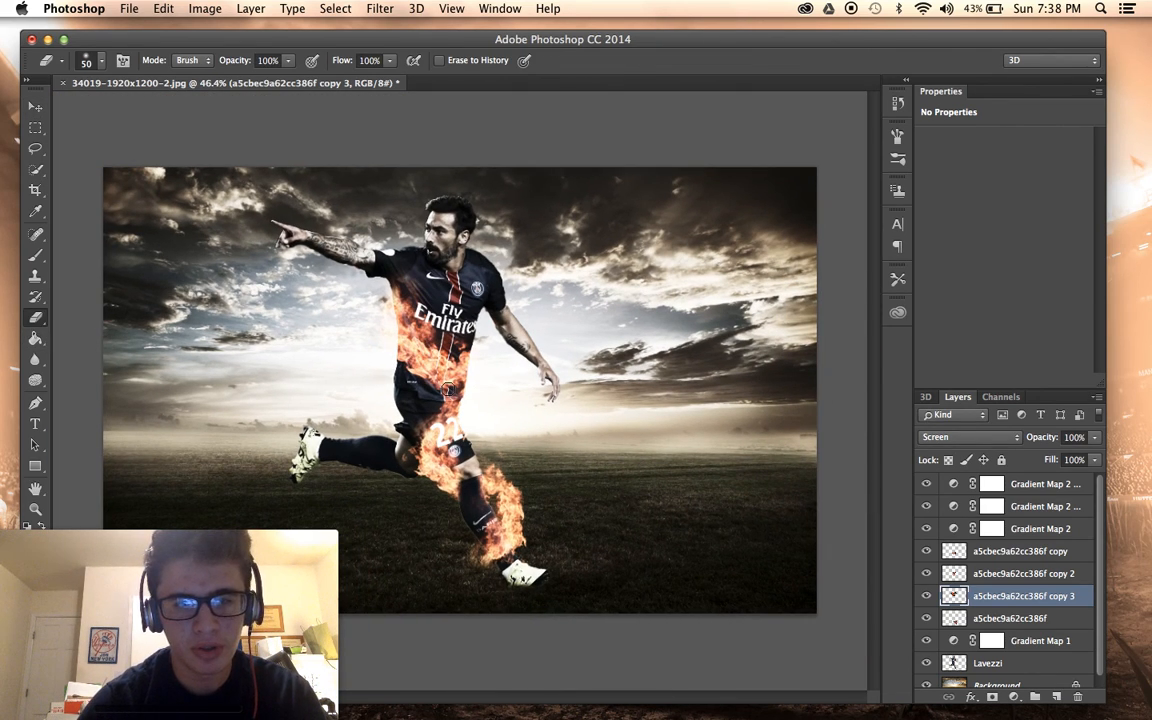
{"action": "mouse_move", "coordinate": [436, 386]}
{"action": "left_mouse_down"}
{"action": "mouse_move", "coordinate": [382, 322]}
{"action": "mouse_move", "coordinate": [374, 282]}
{"action": "left_mouse_up"}
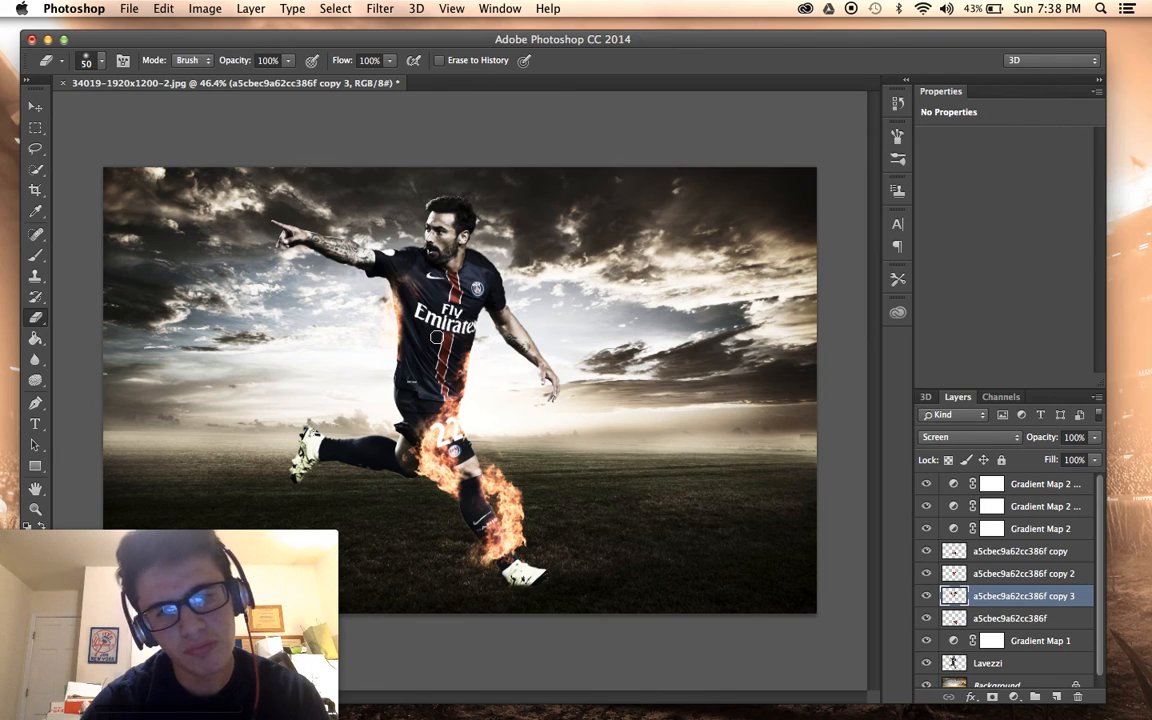
{"action": "scroll", "coordinate": [376, 370], "scroll_direction": "up", "scroll_amount": 3}
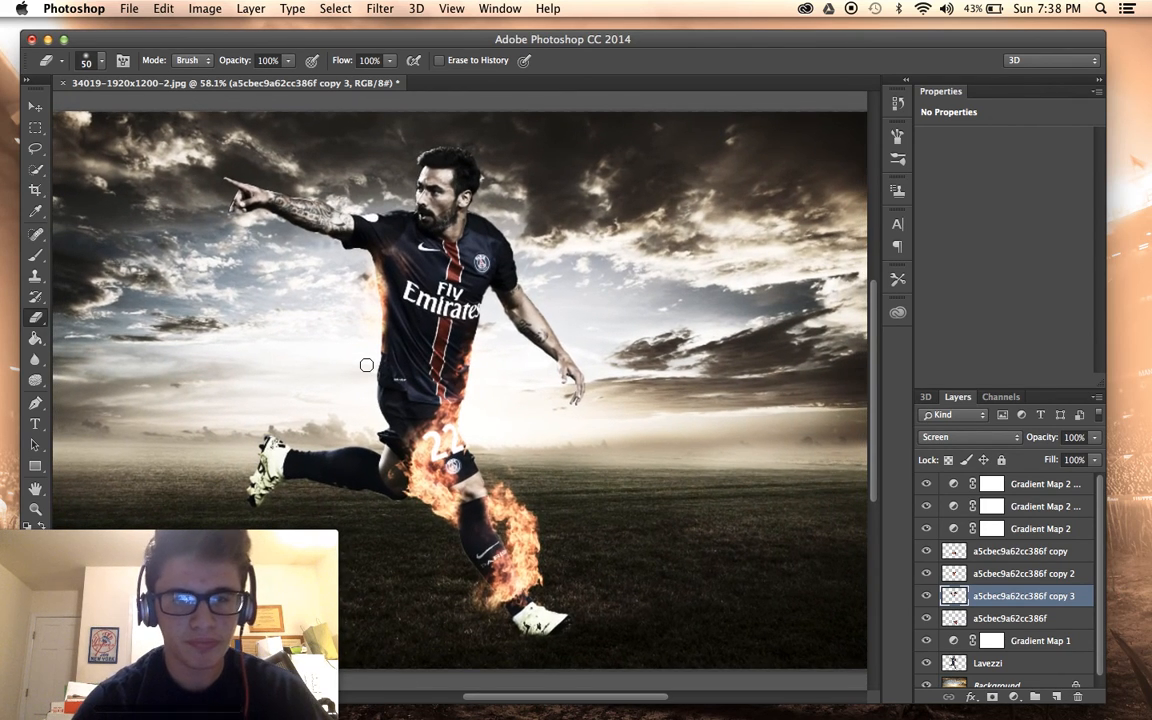
{"action": "key", "text": "super+j"}
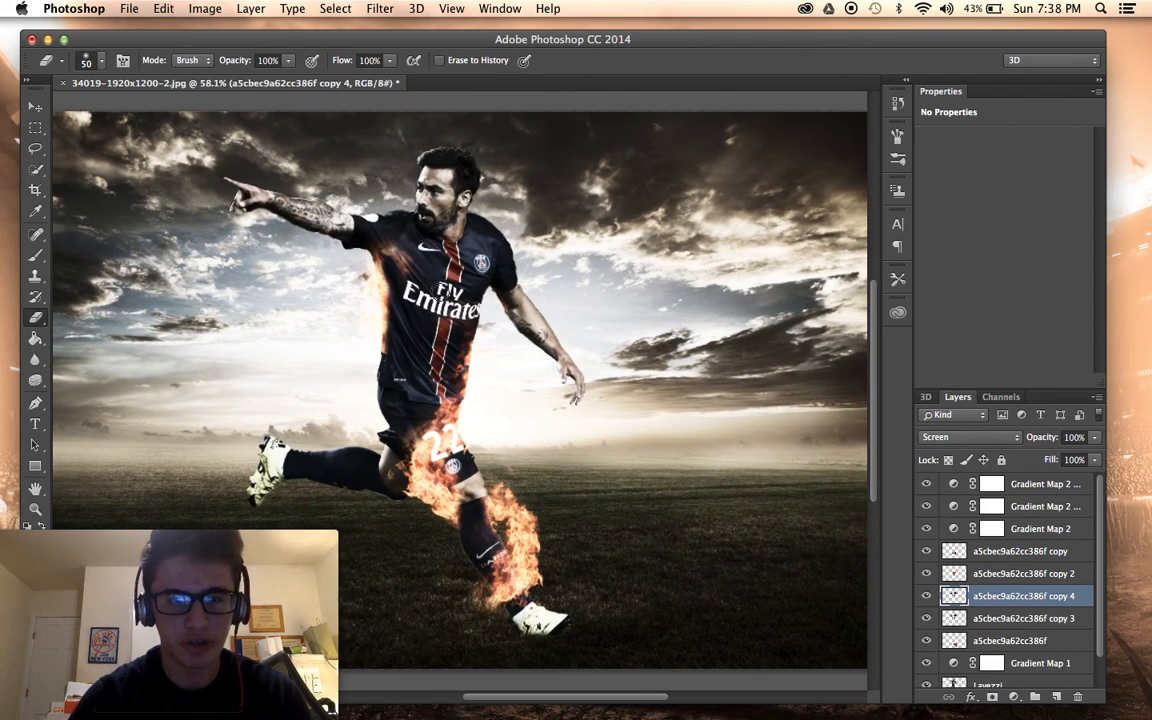
{"action": "key", "text": "super+z"}
Duplicate the original leg flame layer and move the copy up over the chest.
{"action": "left_click", "coordinate": [1001, 620]}
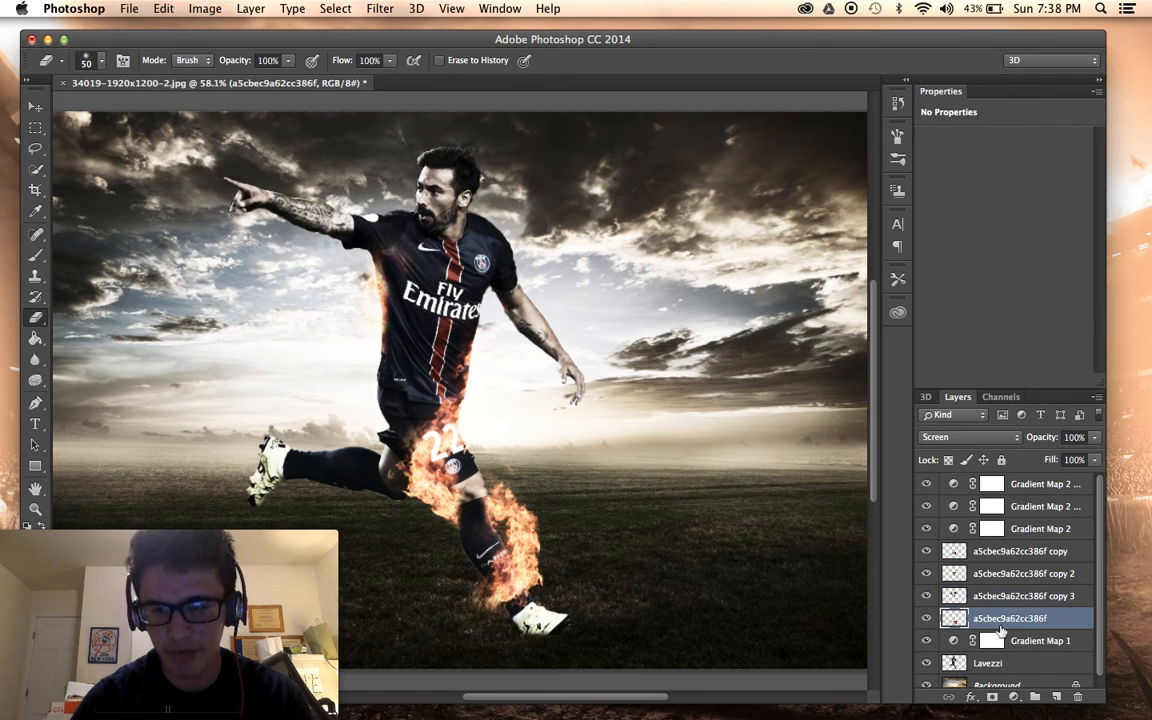
{"action": "key", "text": "super+j"}
{"action": "left_click", "coordinate": [34, 100]}
{"action": "left_click_drag", "start_coordinate": [470, 445], "coordinate": [509, 216]}
Scale the chest flame copy to about 126%, rotate it about 59°, and place it from armpit to opposite shoulder.
{"action": "key", "text": "super+t"}
{"action": "left_click_drag", "start_coordinate": [463, 278], "coordinate": [446, 249]}
{"action": "left_click_drag", "start_coordinate": [513, 163], "coordinate": [570, 189]}
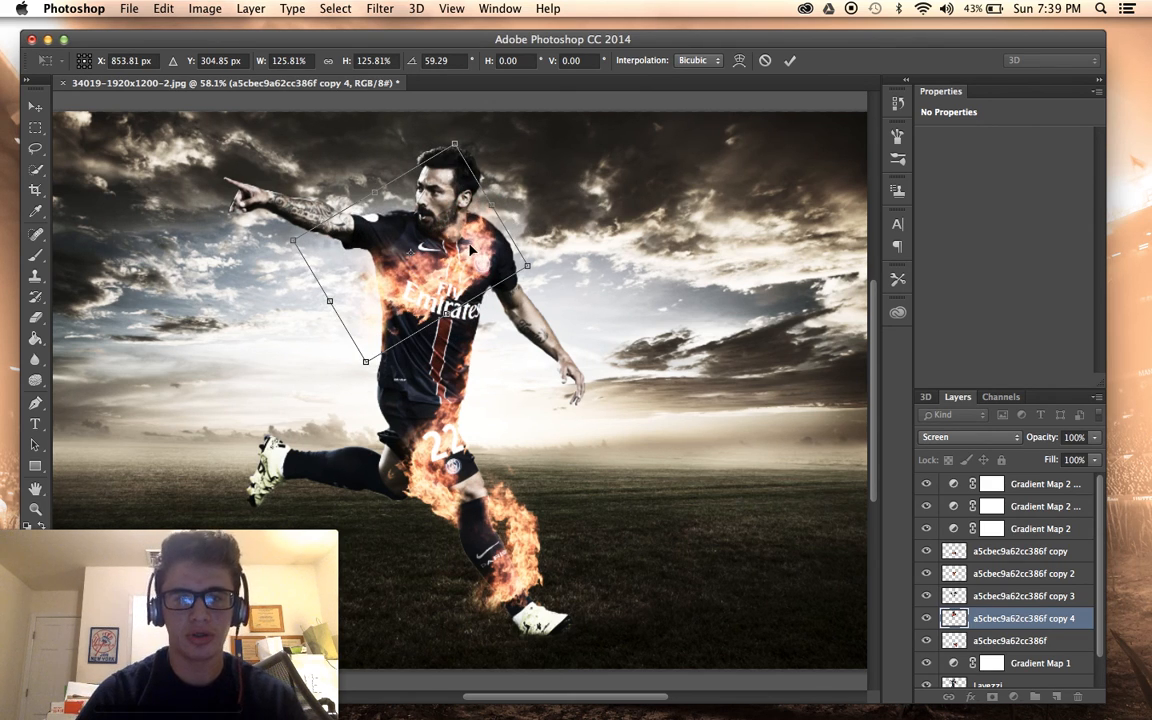
{"action": "left_click_drag", "start_coordinate": [445, 238], "coordinate": [454, 239]}
{"action": "key", "text": "Return"}
{"action": "key", "text": "super+plus"}
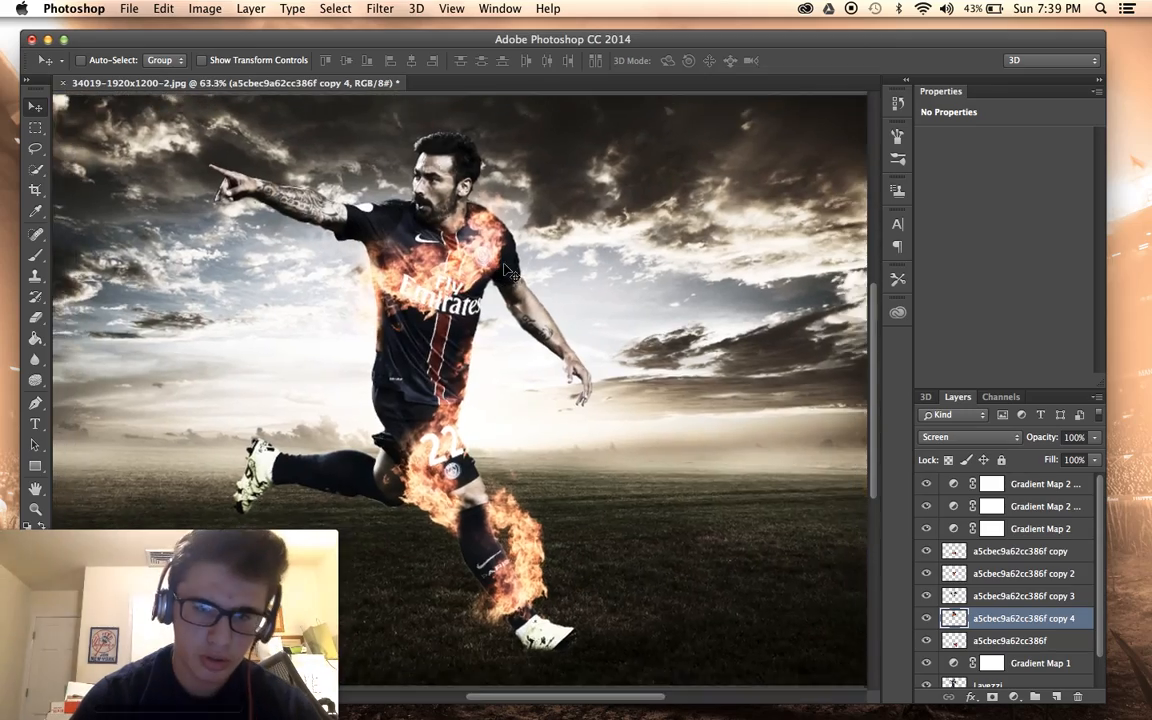
Warp the chest flame copy by pulling its flames near the club badge inward toward the middle of the chest.
{"action": "scroll", "coordinate": [507, 270], "scroll_direction": "down", "scroll_amount": 3}
{"action": "scroll", "coordinate": [509, 272], "scroll_direction": "up", "scroll_amount": 4}
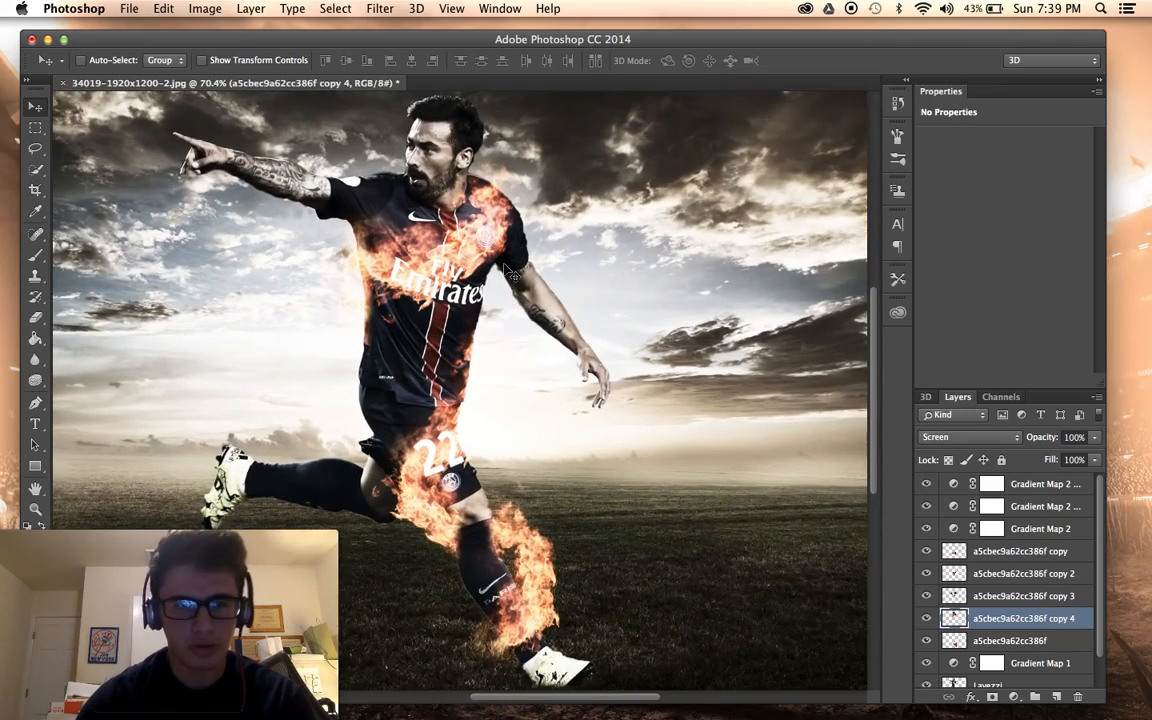
{"action": "scroll", "coordinate": [507, 270], "scroll_direction": "up", "scroll_amount": 2}
{"action": "scroll", "coordinate": [505, 266], "scroll_direction": "down", "scroll_amount": 3}
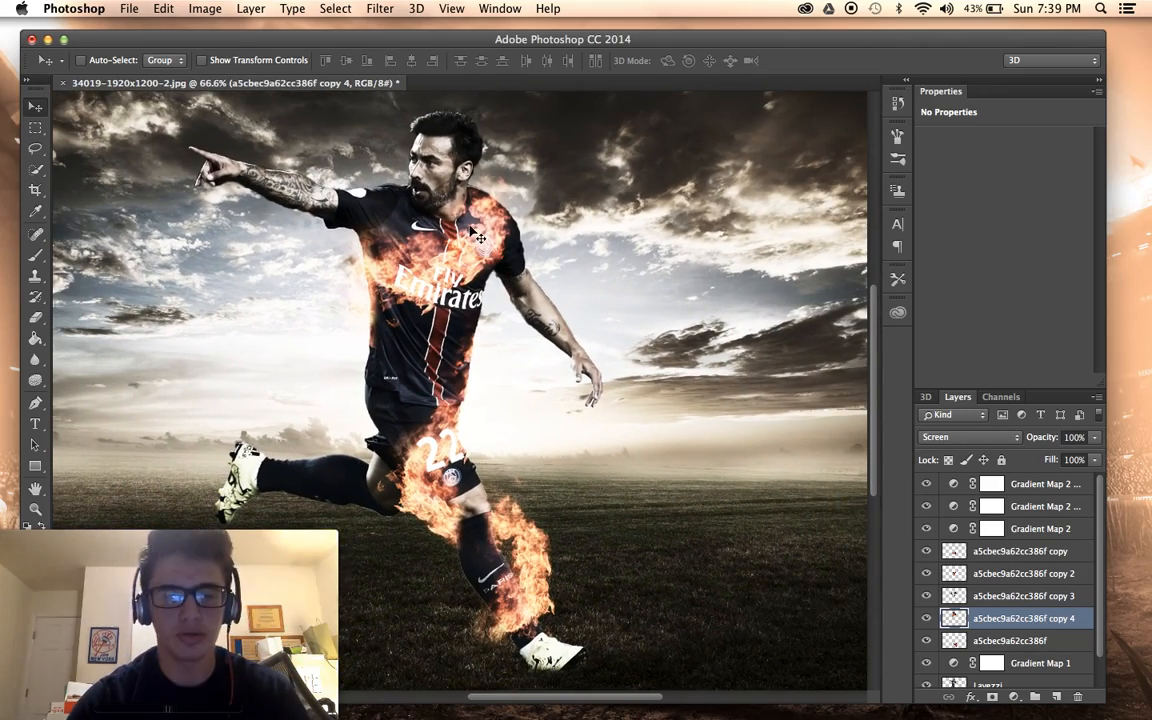
{"action": "left_click", "coordinate": [205, 9]}
{"action": "mouse_move", "coordinate": [160, 10]}
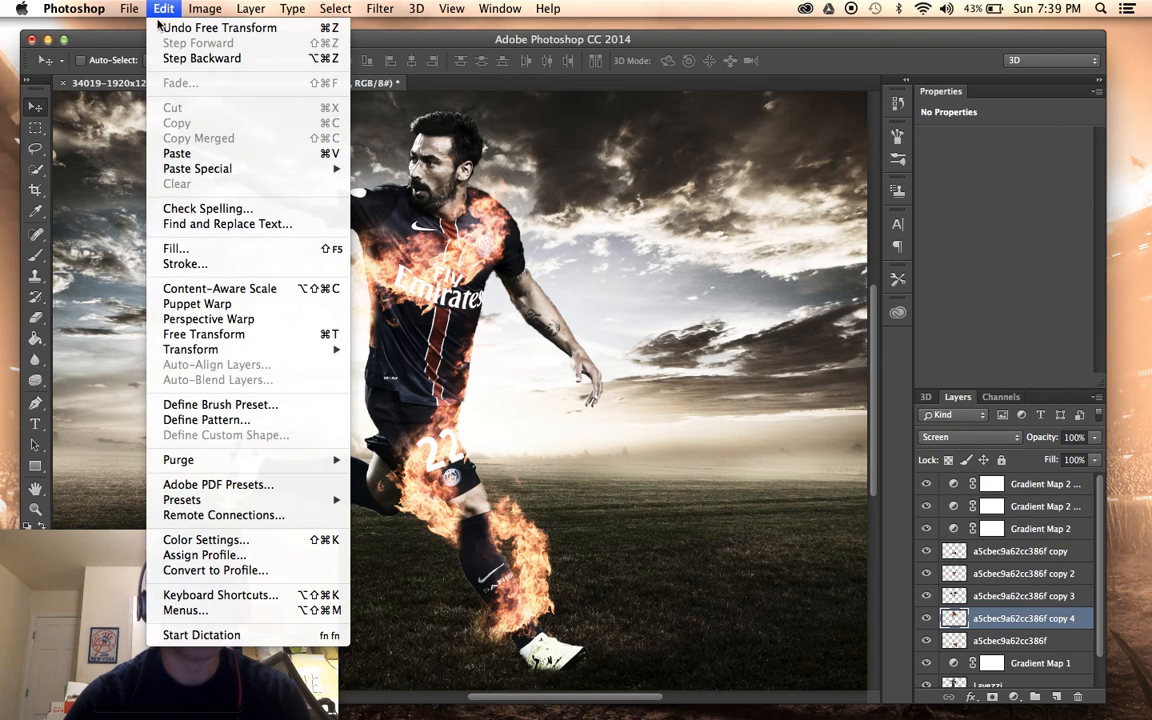
{"action": "mouse_move", "coordinate": [272, 349]}
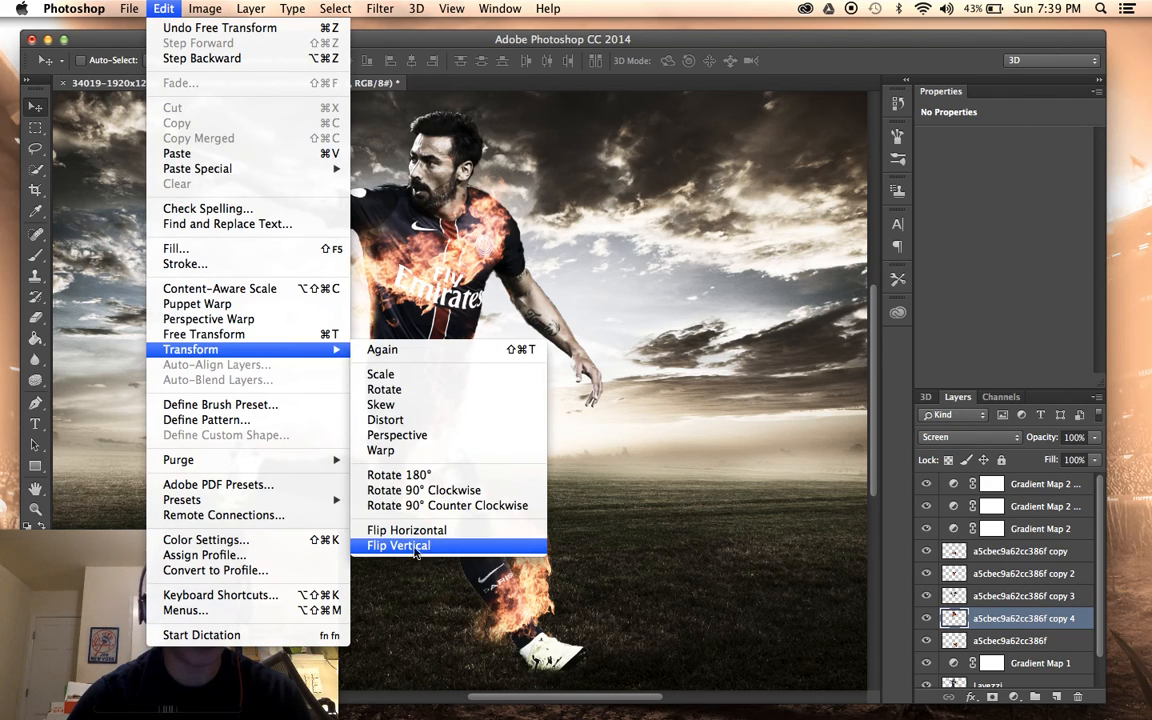
{"action": "left_click", "coordinate": [382, 450]}
{"action": "left_click_drag", "start_coordinate": [484, 250], "coordinate": [463, 255]}
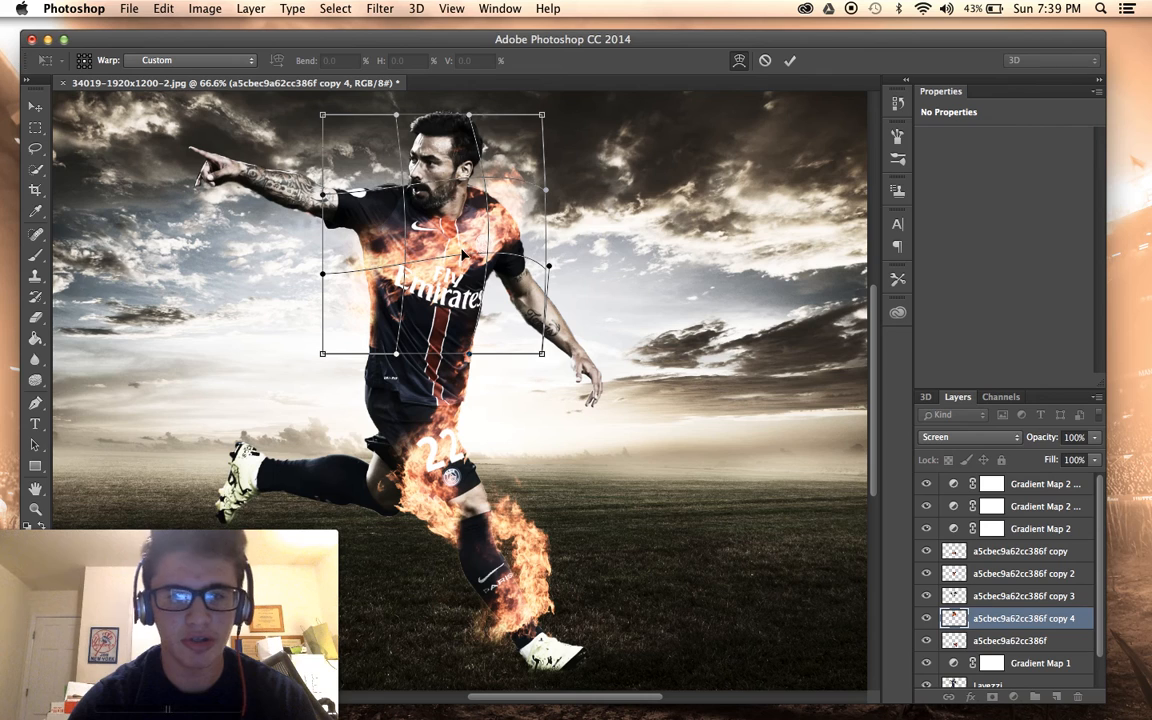
{"action": "key", "text": "Return"}
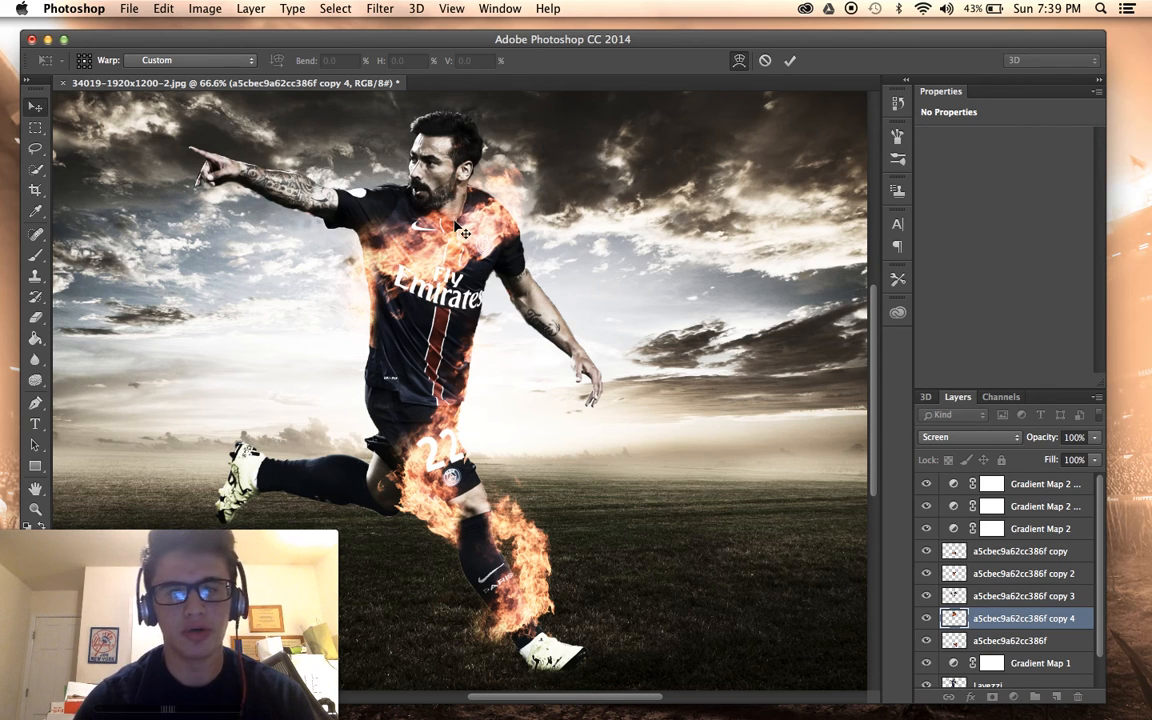
Shrink the chest flame layer to about 85% so it ends near the collar beside the club badge.
{"action": "scroll", "coordinate": [455, 230], "scroll_direction": "up", "scroll_amount": 2}
{"action": "scroll", "coordinate": [455, 228], "scroll_direction": "down", "scroll_amount": 4}
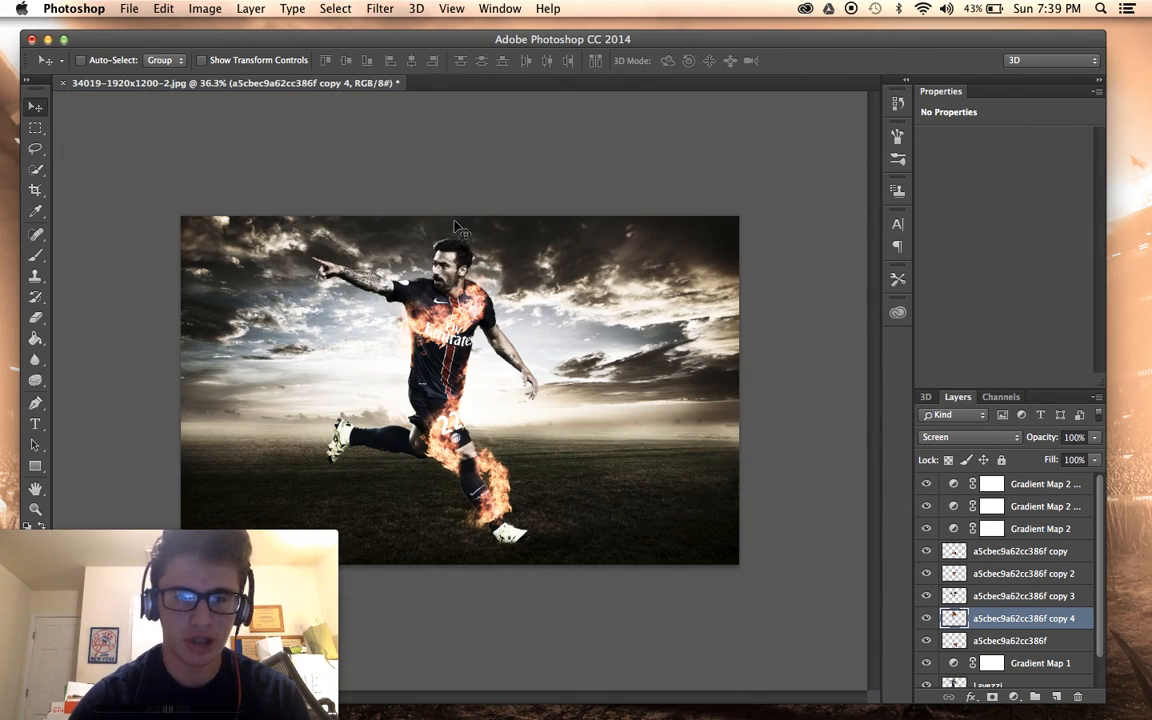
{"action": "scroll", "coordinate": [455, 228], "scroll_direction": "up", "scroll_amount": 3}
{"action": "key", "text": "super+t"}
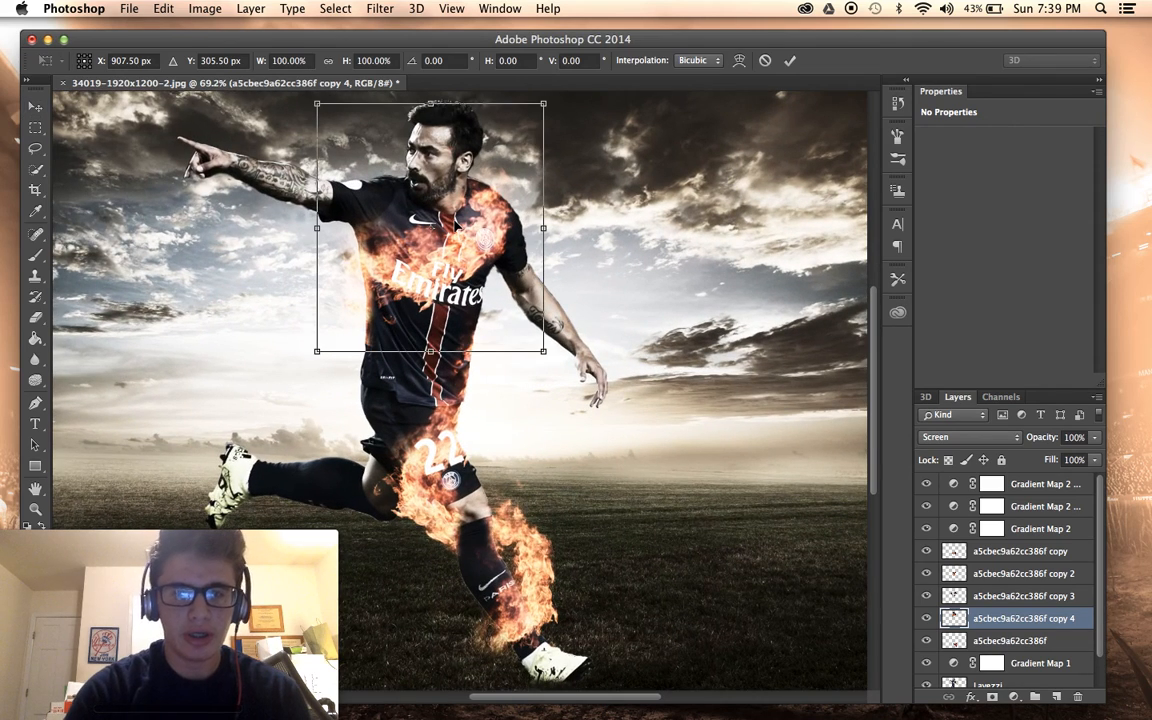
{"action": "left_click_drag", "start_coordinate": [545, 348], "coordinate": [509, 313]}
{"action": "left_click_drag", "start_coordinate": [450, 256], "coordinate": [450, 271]}
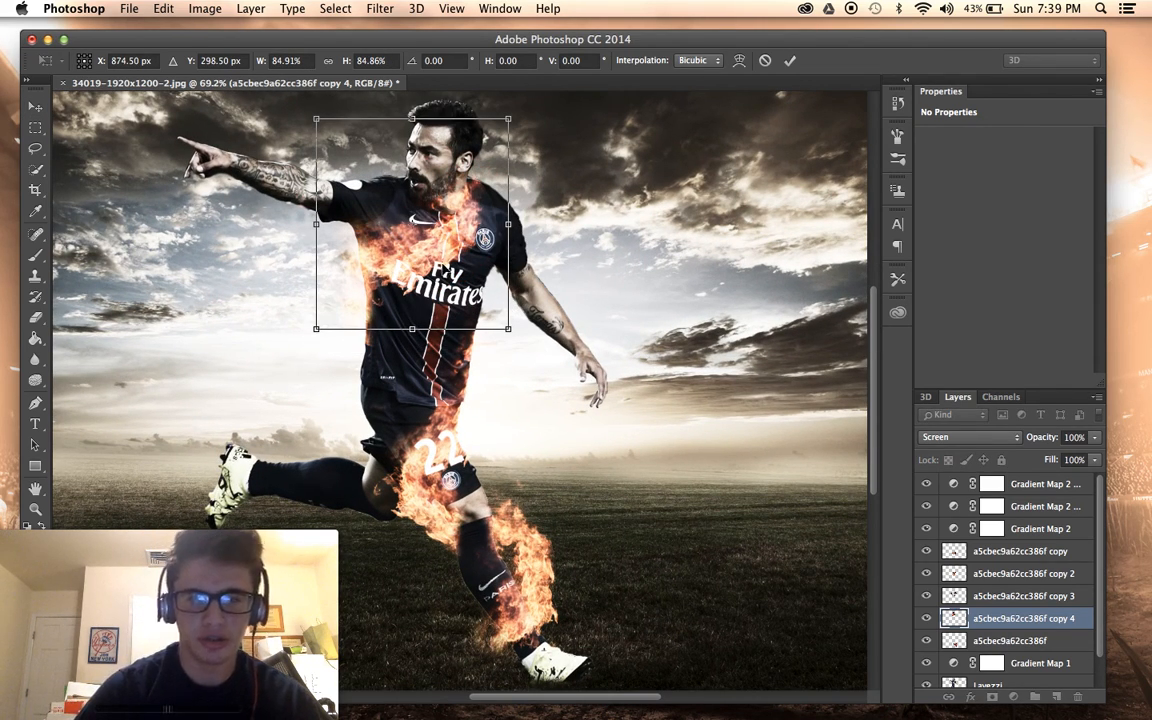
{"action": "key", "text": "Return"}
{"action": "scroll", "coordinate": [430, 393], "scroll_direction": "up", "scroll_amount": 2}
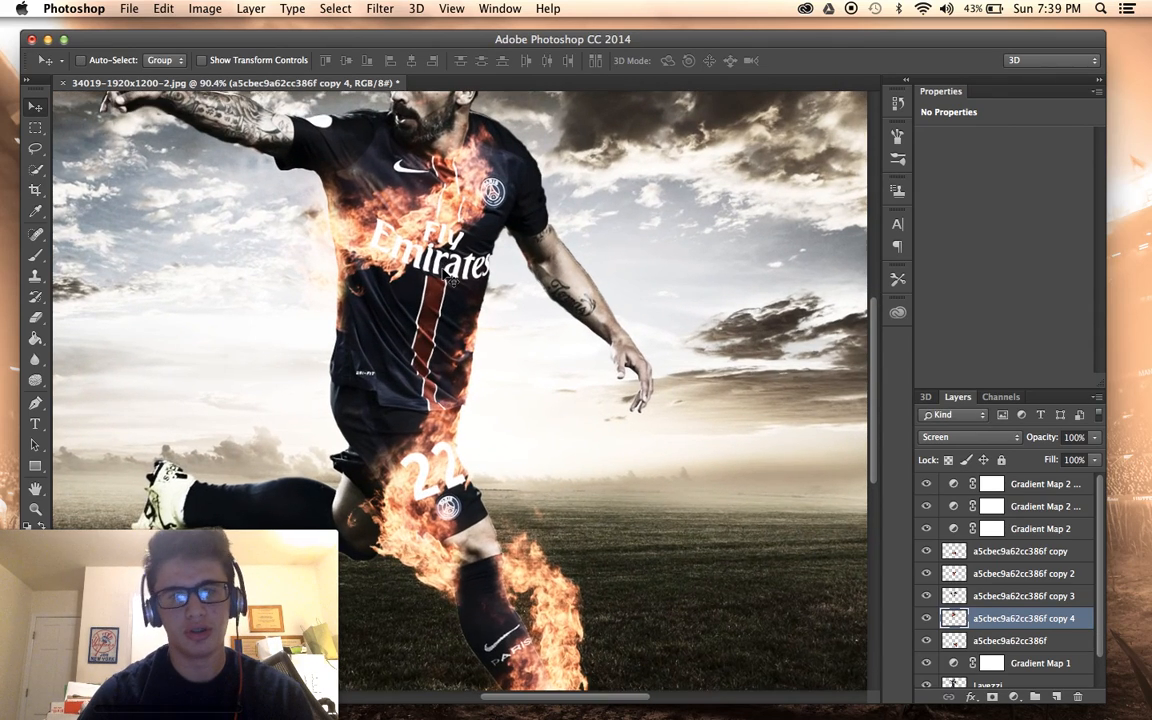
{"action": "scroll", "coordinate": [452, 283], "scroll_direction": "down", "scroll_amount": 3}
{"action": "scroll", "coordinate": [452, 283], "scroll_direction": "up", "scroll_amount": 2}
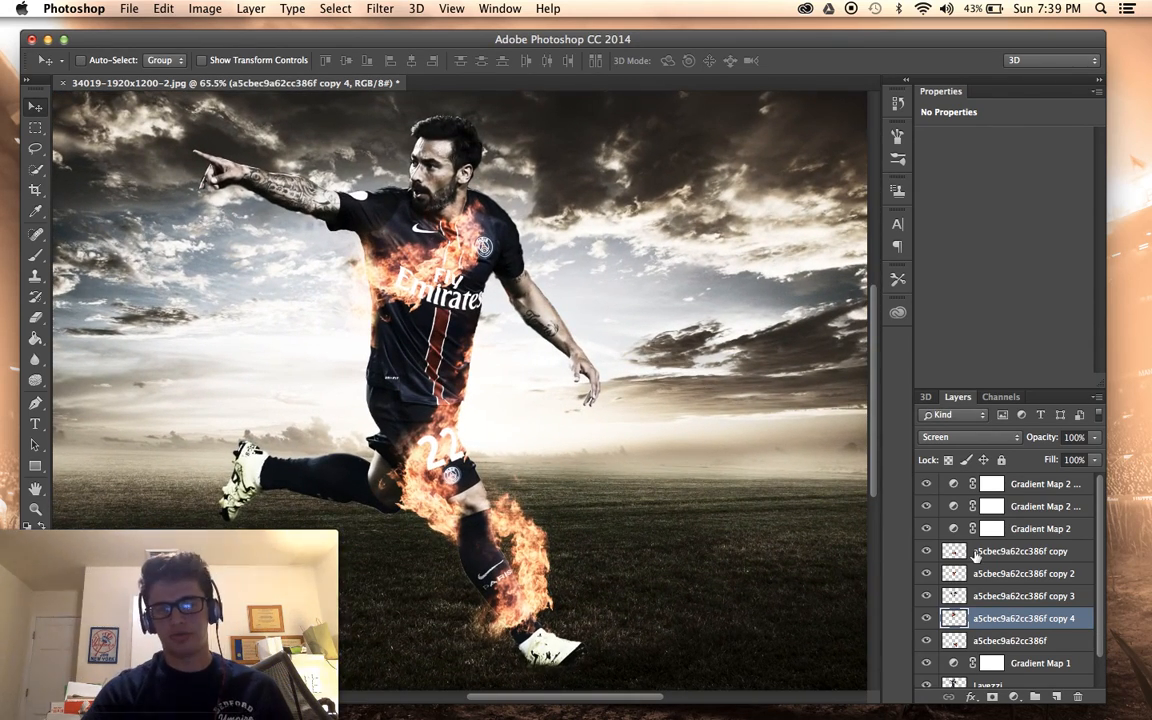
Add a new layer directly above the Background and fill it with black using the Paint Bucket.
{"action": "scroll", "coordinate": [977, 575], "scroll_direction": "down", "scroll_amount": 2}
{"action": "left_click", "coordinate": [960, 677]}
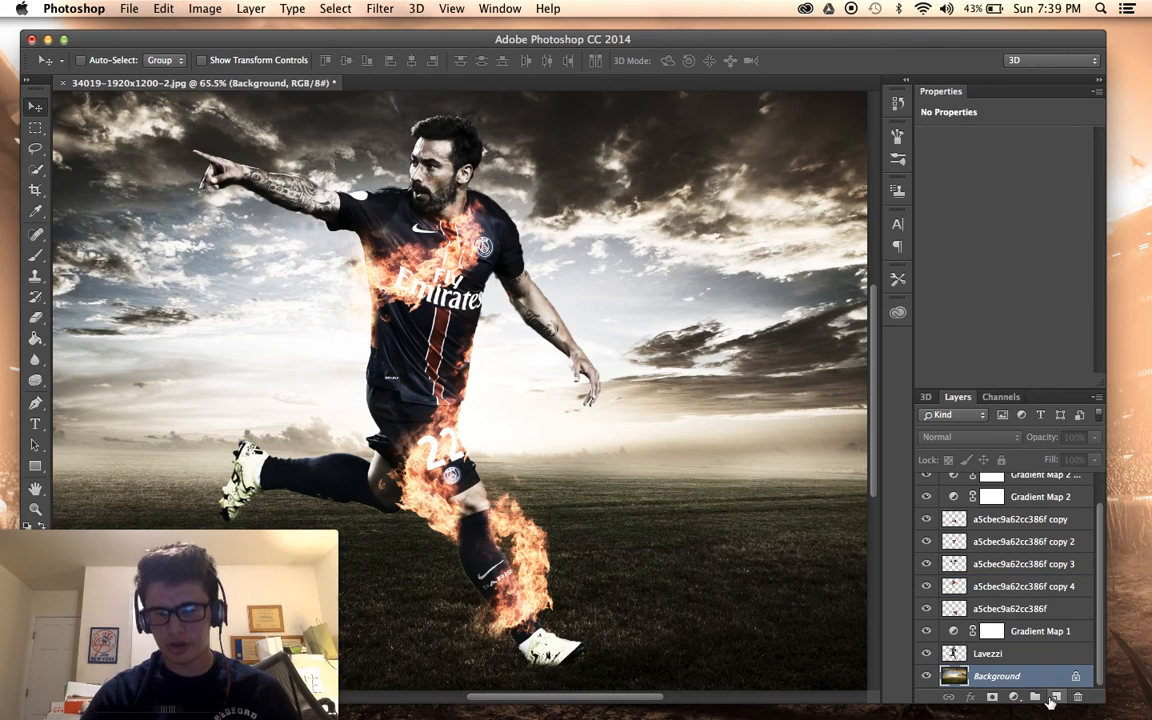
{"action": "left_click", "coordinate": [1054, 698]}
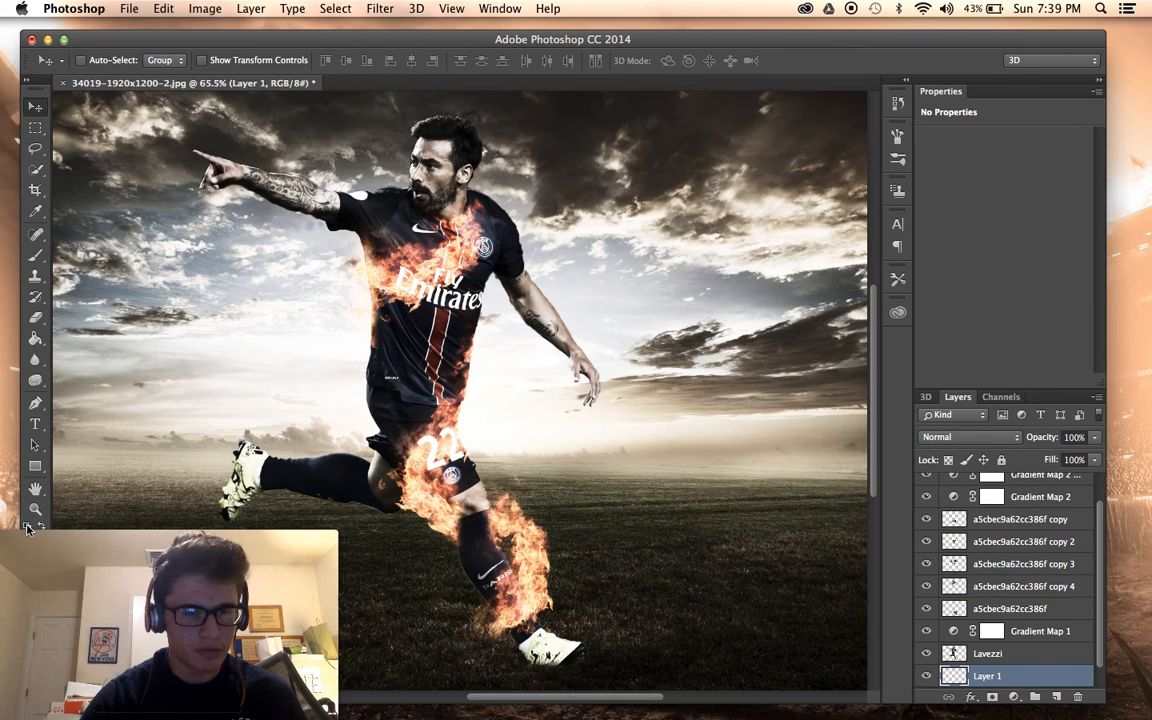
{"action": "left_click", "coordinate": [36, 344]}
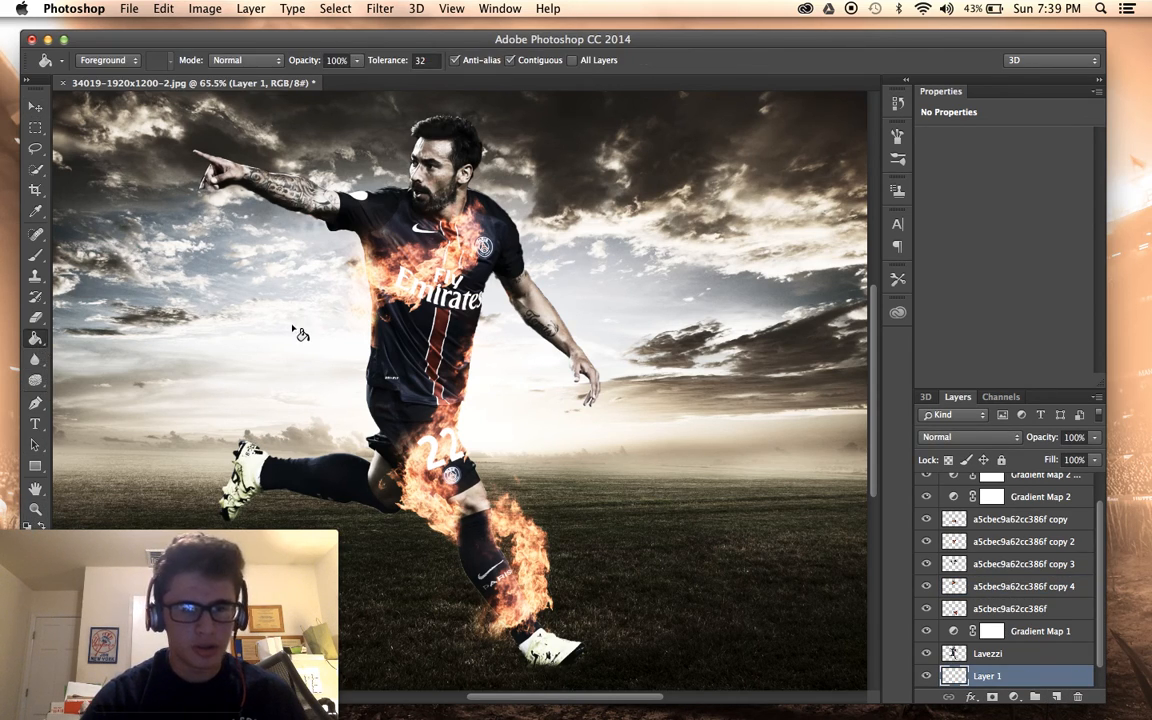
{"action": "left_click", "coordinate": [300, 333]}
{"action": "scroll", "coordinate": [427, 348], "scroll_direction": "down", "scroll_amount": 3}
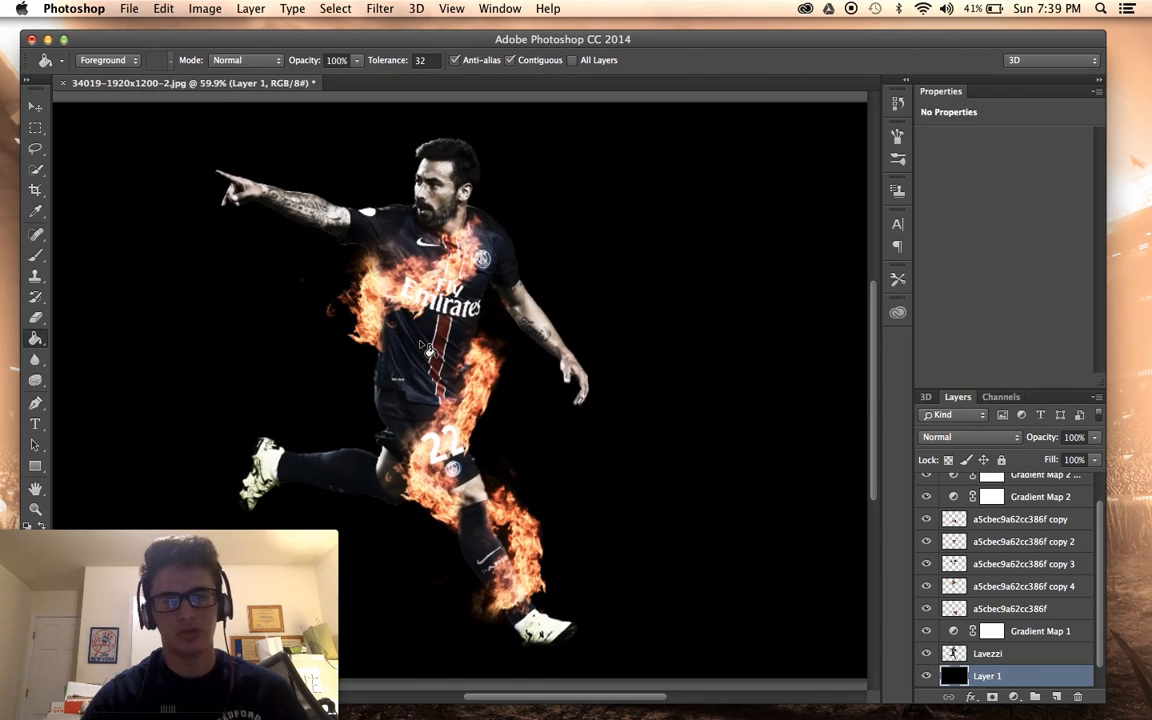
{"action": "scroll", "coordinate": [427, 348], "scroll_direction": "up", "scroll_amount": 4}
{"action": "scroll", "coordinate": [427, 348], "scroll_direction": "down", "scroll_amount": 1}
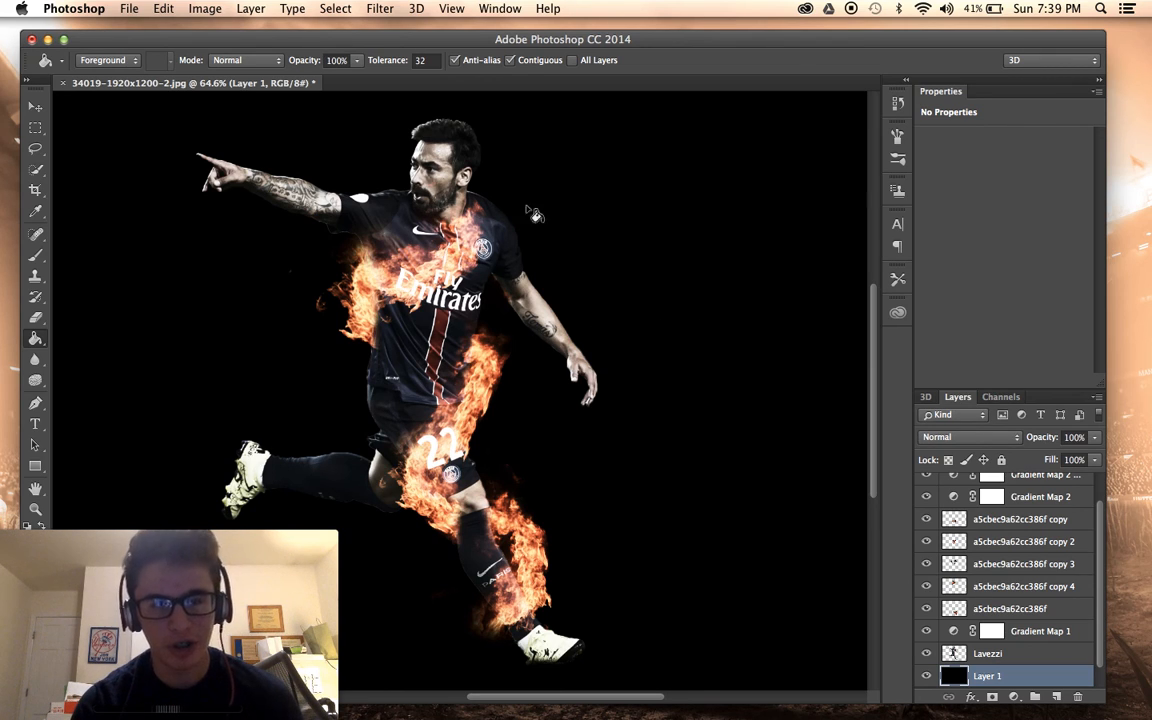
{"action": "scroll", "coordinate": [551, 325], "scroll_direction": "up", "scroll_amount": 5}
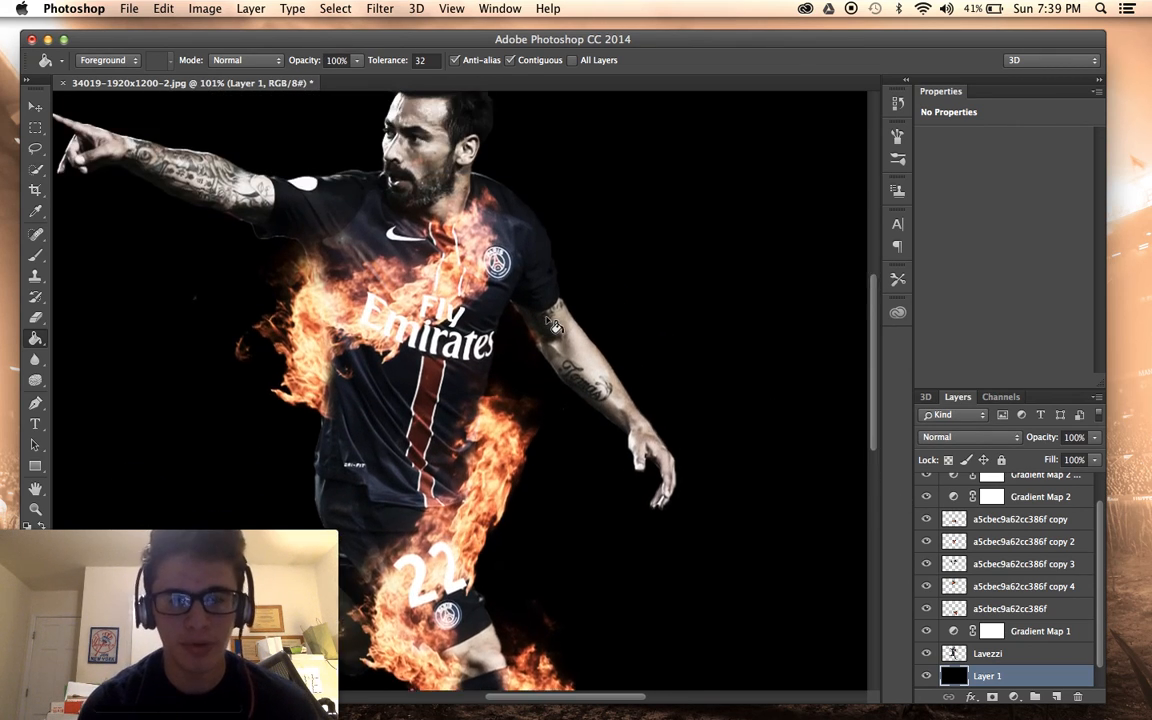
{"action": "scroll", "coordinate": [551, 325], "scroll_direction": "down", "scroll_amount": 1}
{"action": "scroll", "coordinate": [551, 325], "scroll_direction": "down", "scroll_amount": 3}
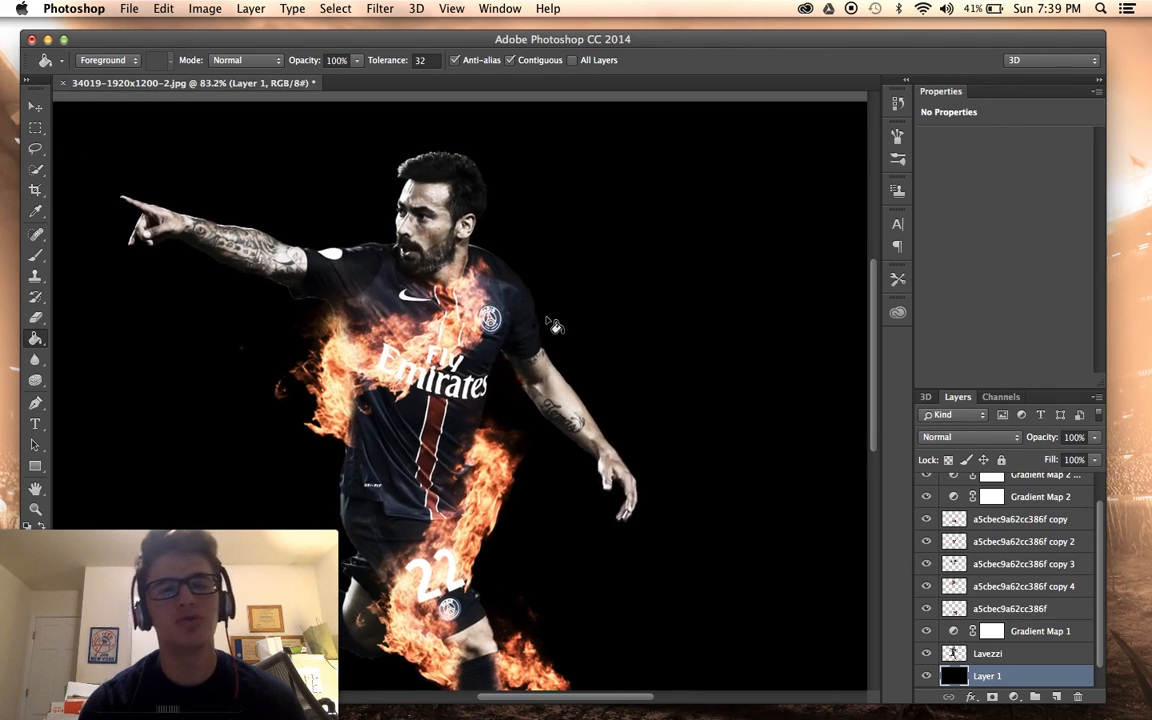
Erase the tip of the chest flame (a5cbec9a62cc386f copy 4) around the collar with an 80 px eraser.
{"action": "scroll", "coordinate": [551, 325], "scroll_direction": "up", "scroll_amount": 1}
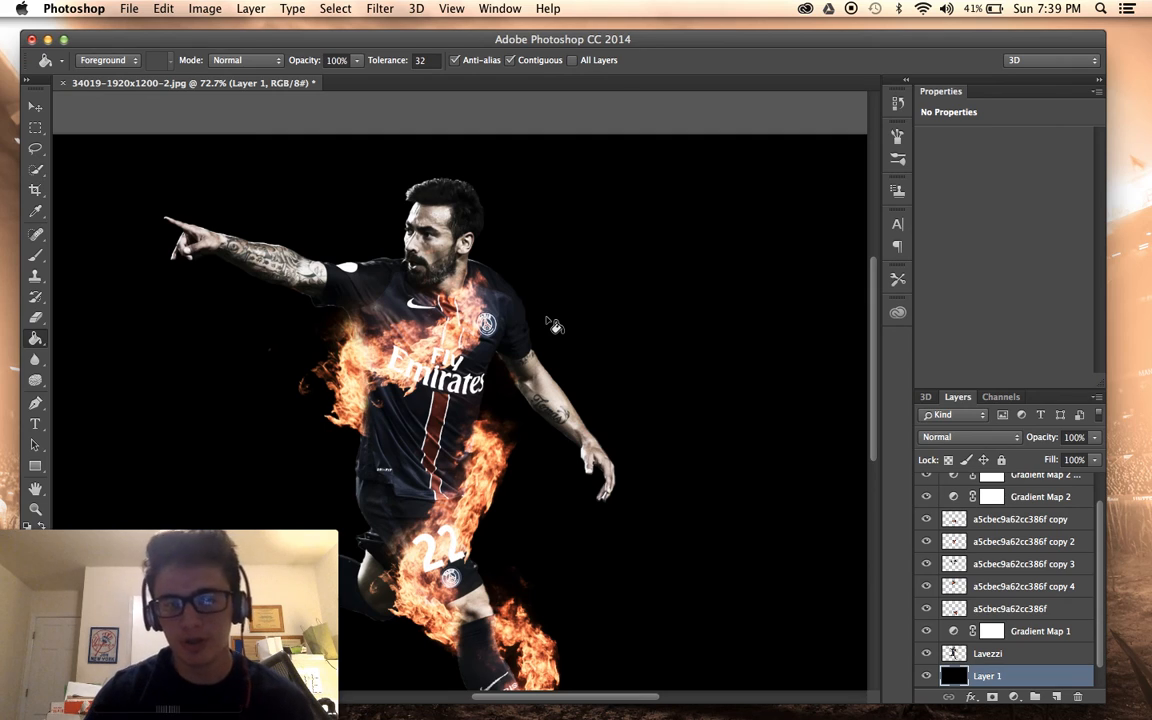
{"action": "scroll", "coordinate": [477, 304], "scroll_direction": "up", "scroll_amount": 3}
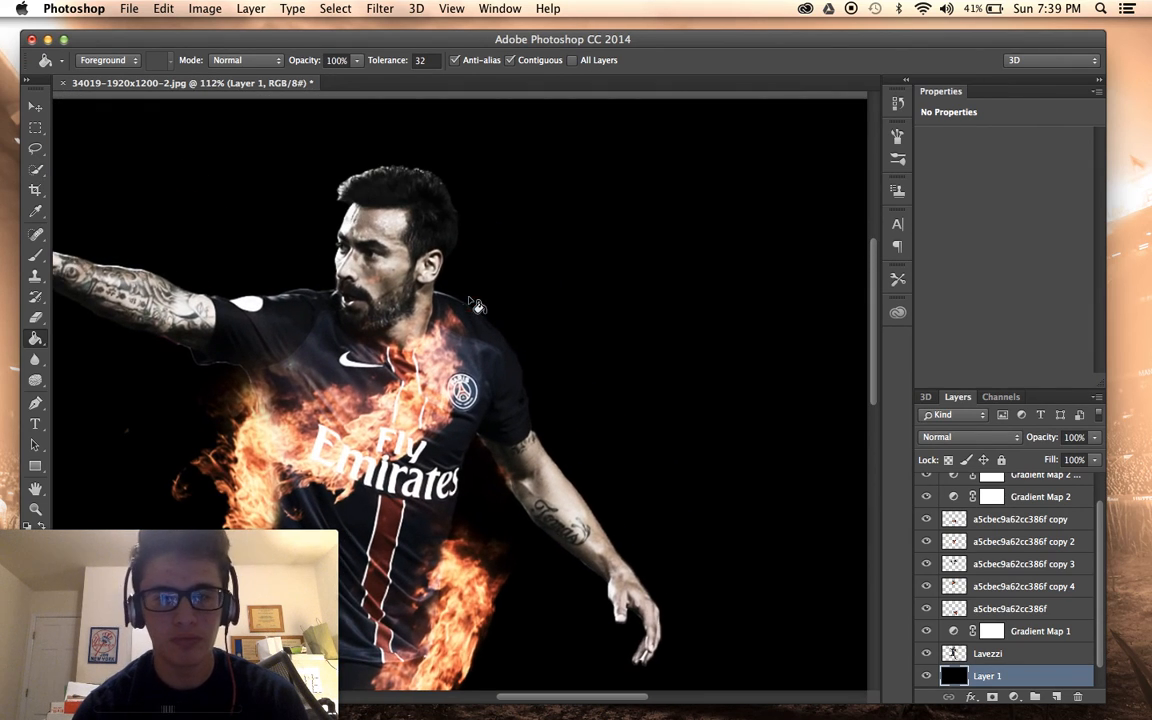
{"action": "left_click", "coordinate": [35, 316]}
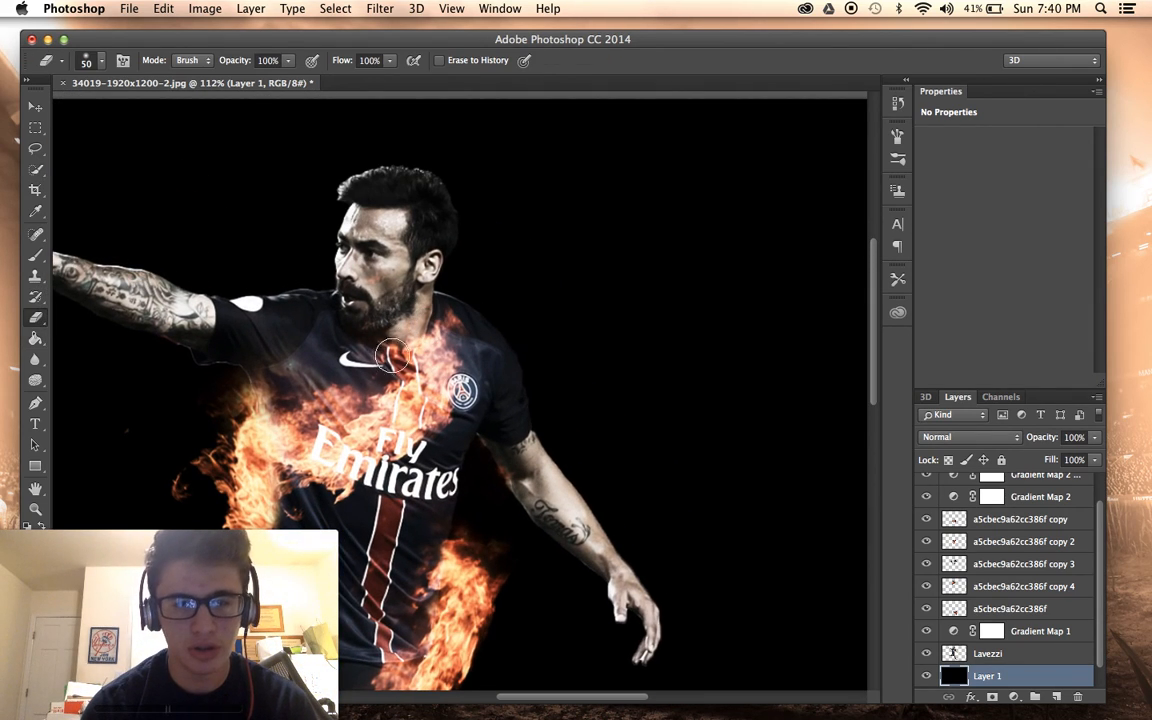
{"action": "left_click", "coordinate": [988, 519]}
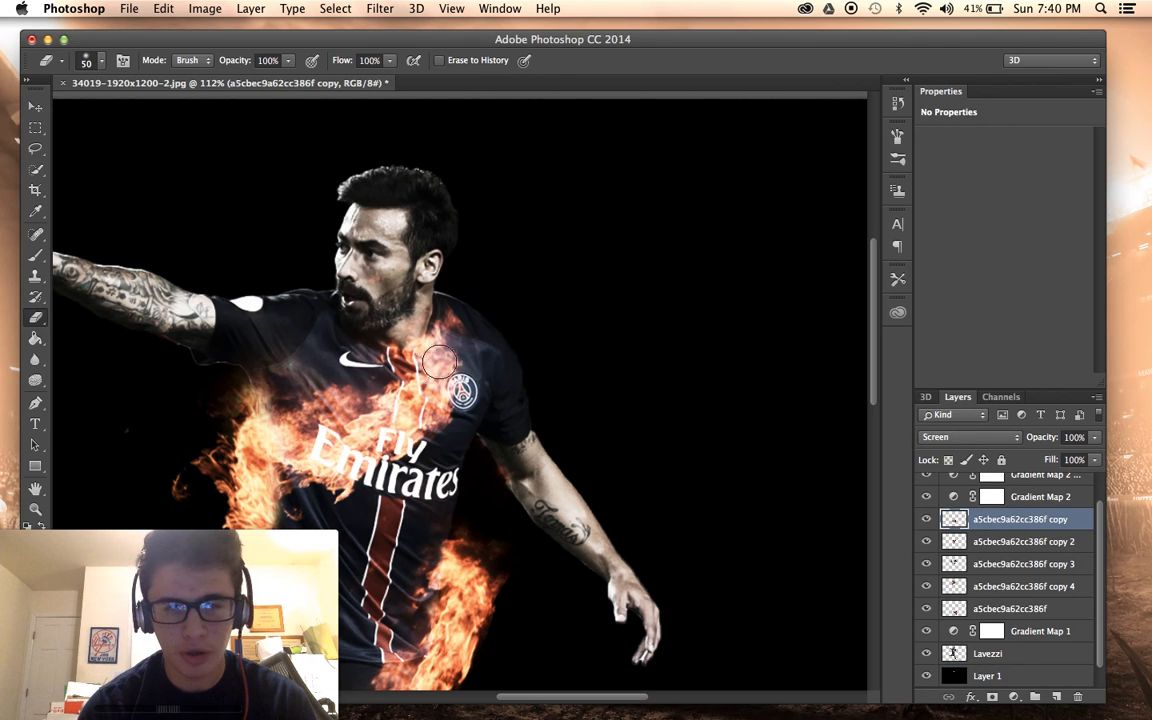
{"action": "left_click", "coordinate": [980, 586]}
{"action": "mouse_move", "coordinate": [402, 352]}
{"action": "left_mouse_down"}
{"action": "mouse_move", "coordinate": [375, 312]}
{"action": "mouse_move", "coordinate": [408, 305]}
{"action": "left_mouse_up"}
{"action": "key", "text": "super+z"}
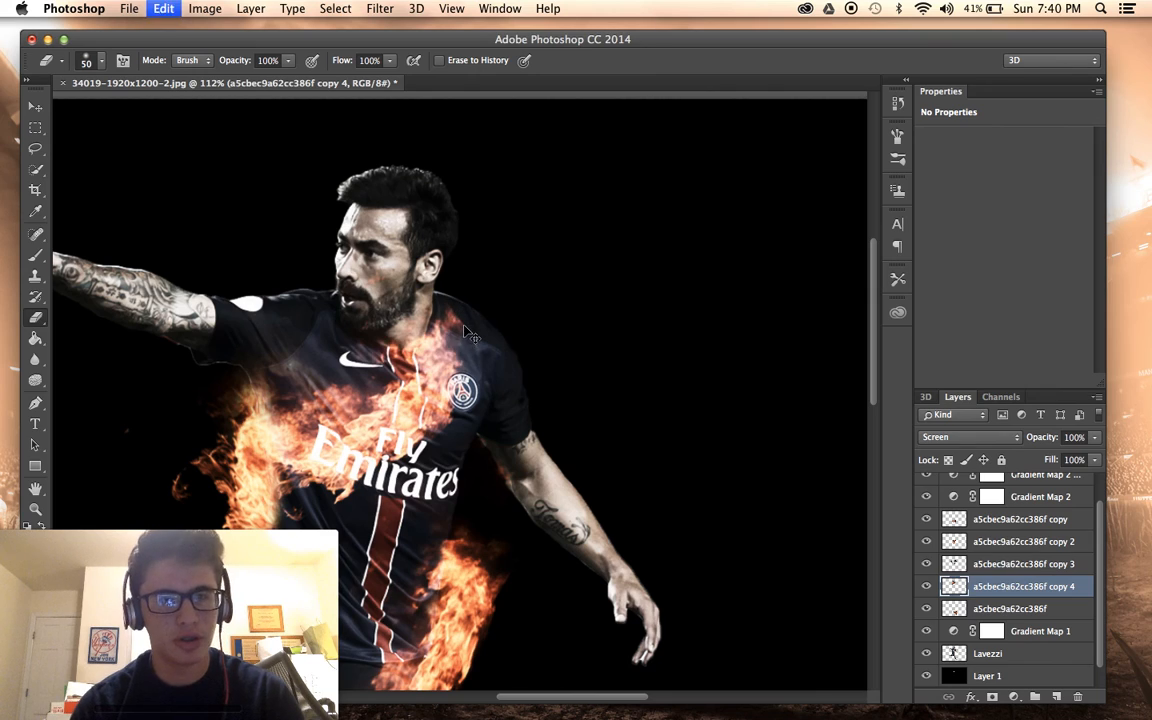
{"action": "key", "text": "bracketright"}
{"action": "key", "text": "bracketright"}
{"action": "key", "text": "bracketright"}
{"action": "mouse_move", "coordinate": [395, 325]}
{"action": "left_mouse_down"}
{"action": "mouse_move", "coordinate": [345, 298]}
{"action": "mouse_move", "coordinate": [380, 285]}
{"action": "left_mouse_up"}
Duplicate the chest flame layer, shrink the copy, and place it beside the club badge, rising toward the shoulder.
{"action": "key", "text": "super+j"}
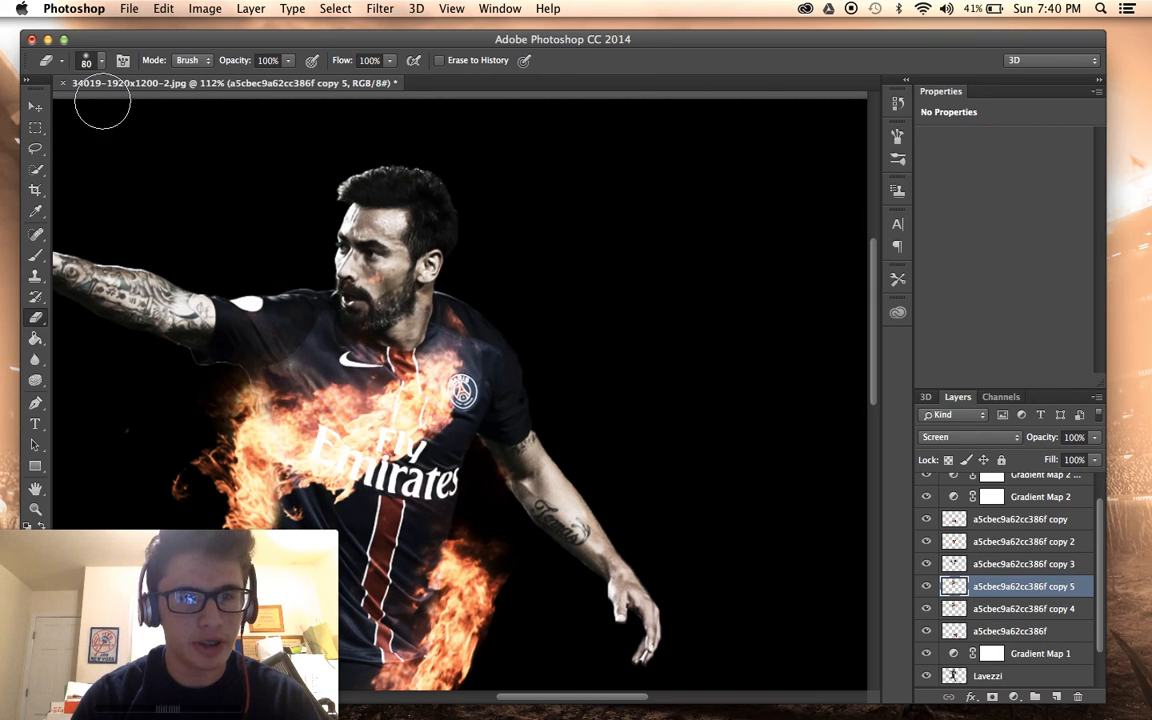
{"action": "key", "text": "v"}
{"action": "left_click_drag", "start_coordinate": [290, 224], "coordinate": [449, 182]}
{"action": "key", "text": "super+t"}
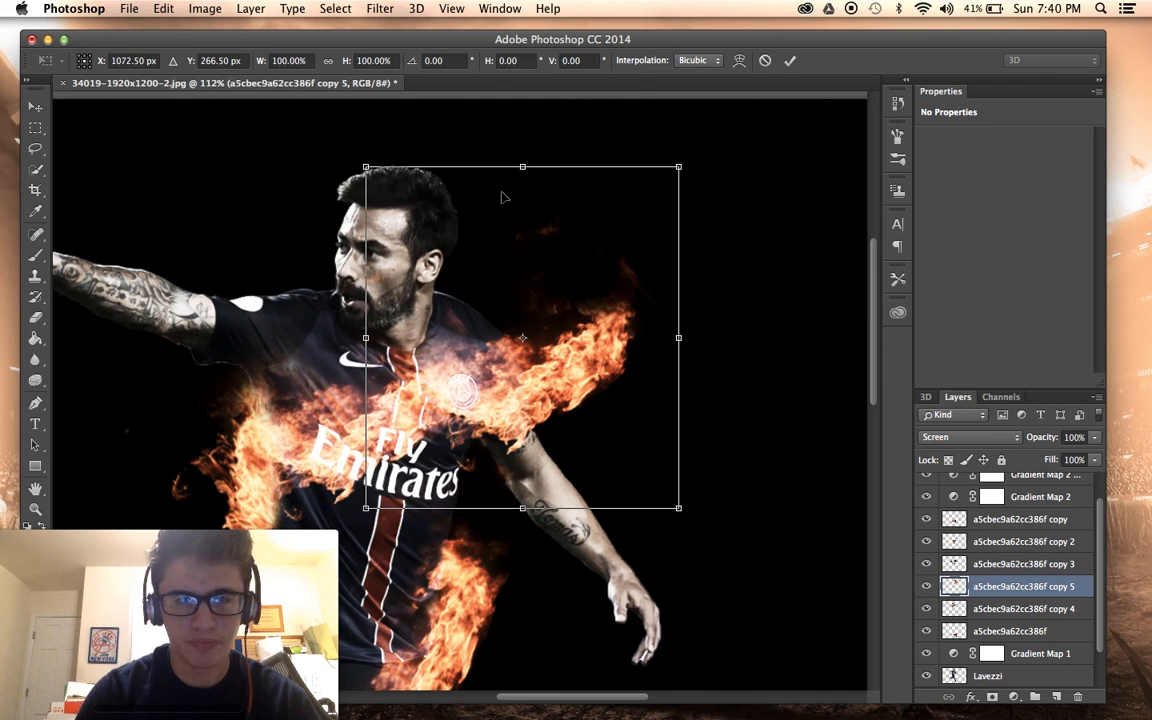
{"action": "left_click_drag", "start_coordinate": [686, 160], "coordinate": [520, 310]}
{"action": "key", "text": "super+z"}
{"action": "left_click_drag", "start_coordinate": [574, 264], "coordinate": [530, 205]}
{"action": "left_click_drag", "start_coordinate": [527, 401], "coordinate": [525, 376]}
{"action": "key", "text": "Return"}
{"action": "scroll", "coordinate": [605, 272], "scroll_direction": "down", "scroll_amount": 6}
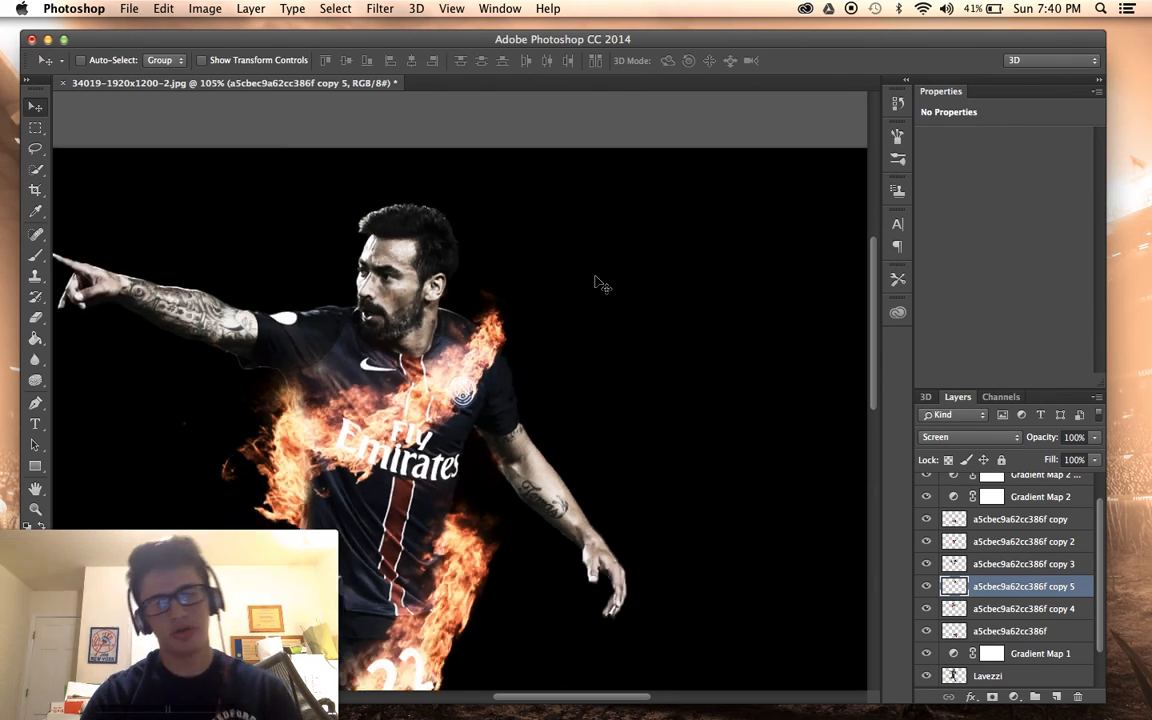
{"action": "scroll", "coordinate": [612, 272], "scroll_direction": "up", "scroll_amount": 3}
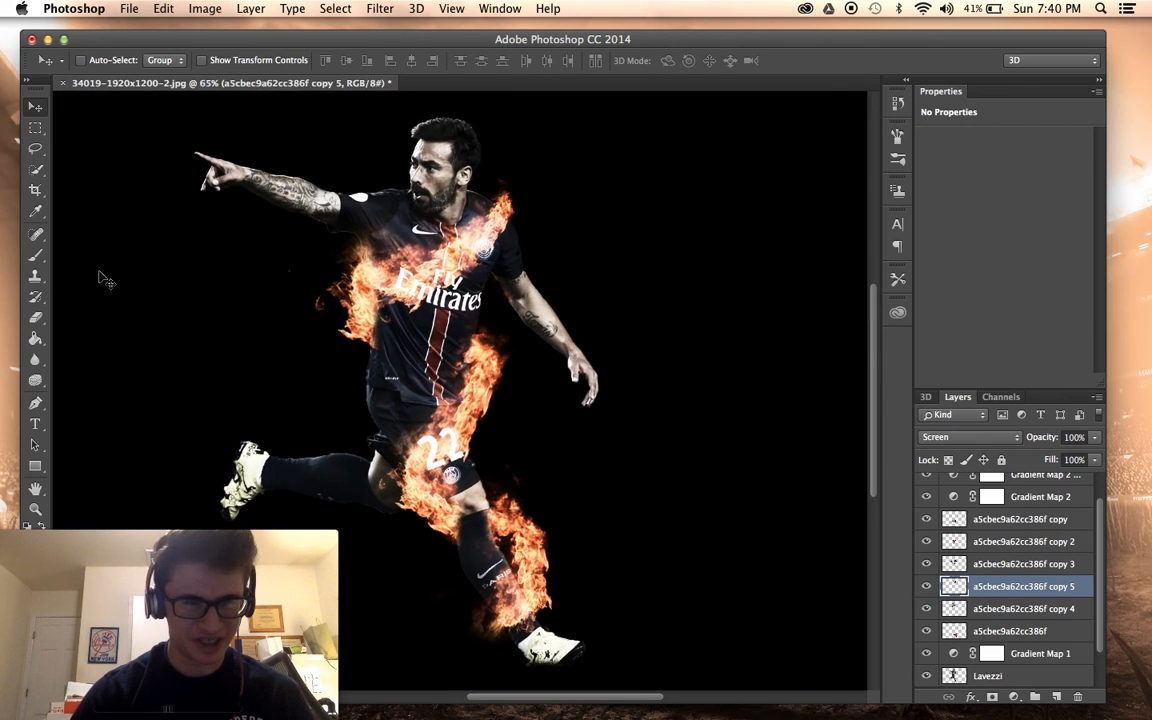
Duplicate the front lower-leg flame layer (a5cbec9a62cc386f) and fit the copy diagonally over the back leg's sock.
{"action": "left_click", "coordinate": [35, 318]}
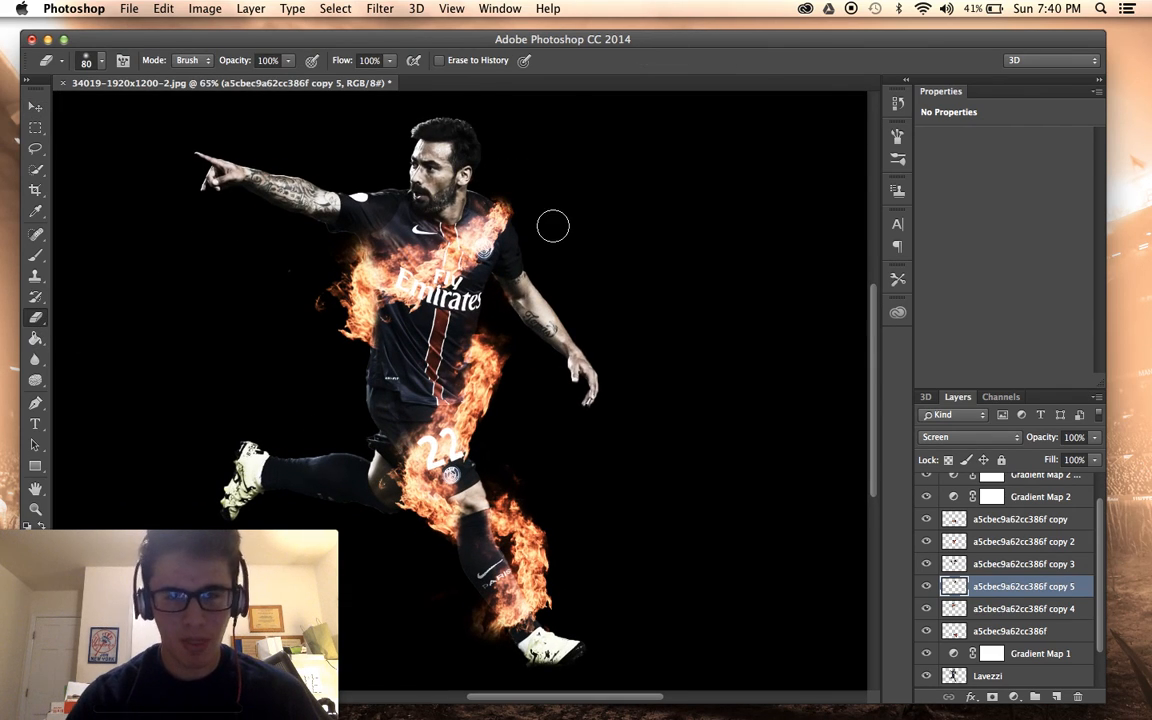
{"action": "scroll", "coordinate": [570, 360], "scroll_direction": "down", "scroll_amount": 3}
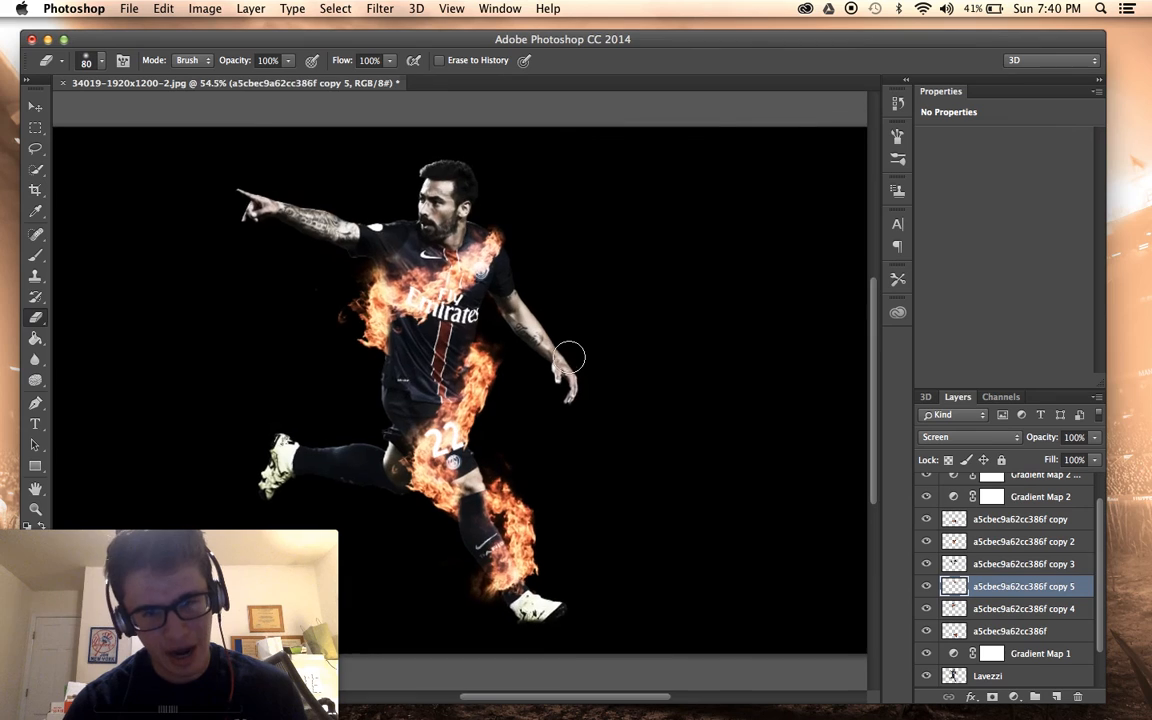
{"action": "left_click_drag", "start_coordinate": [975, 633], "coordinate": [975, 630]}
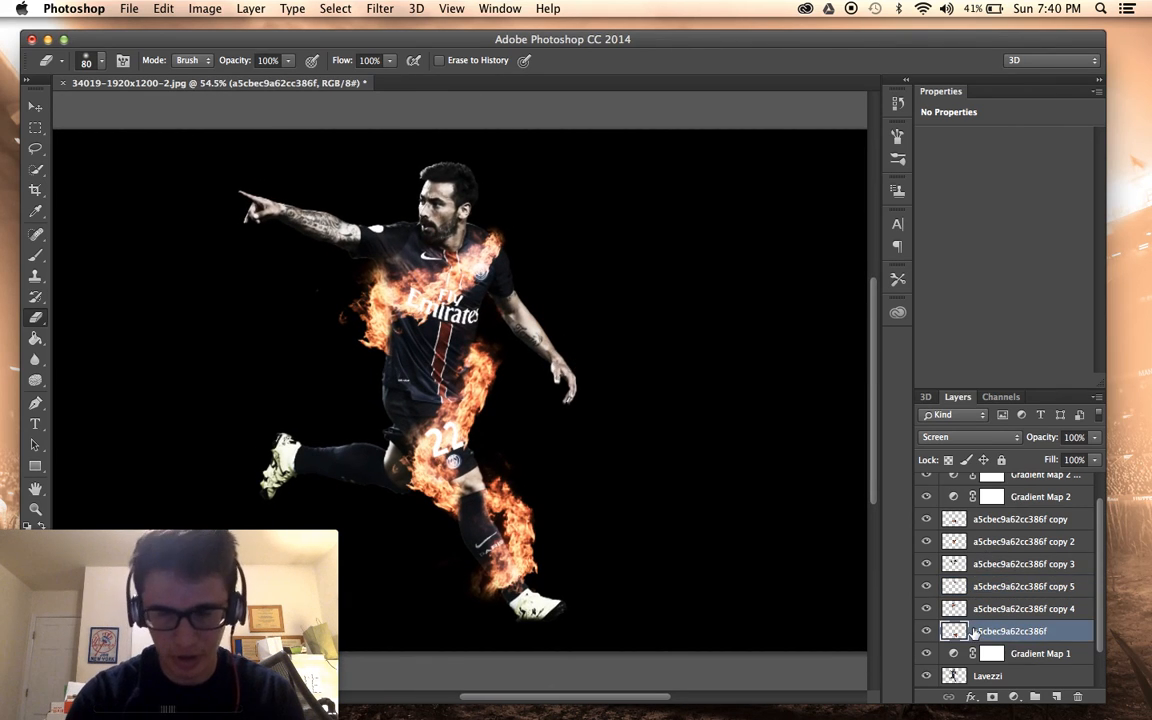
{"action": "key", "text": "v"}
{"action": "left_click_drag", "start_coordinate": [400, 348], "coordinate": [252, 290]}
{"action": "key", "text": "ctrl+t"}
{"action": "left_click_drag", "start_coordinate": [350, 316], "coordinate": [437, 407]}
{"action": "key", "text": "Return"}
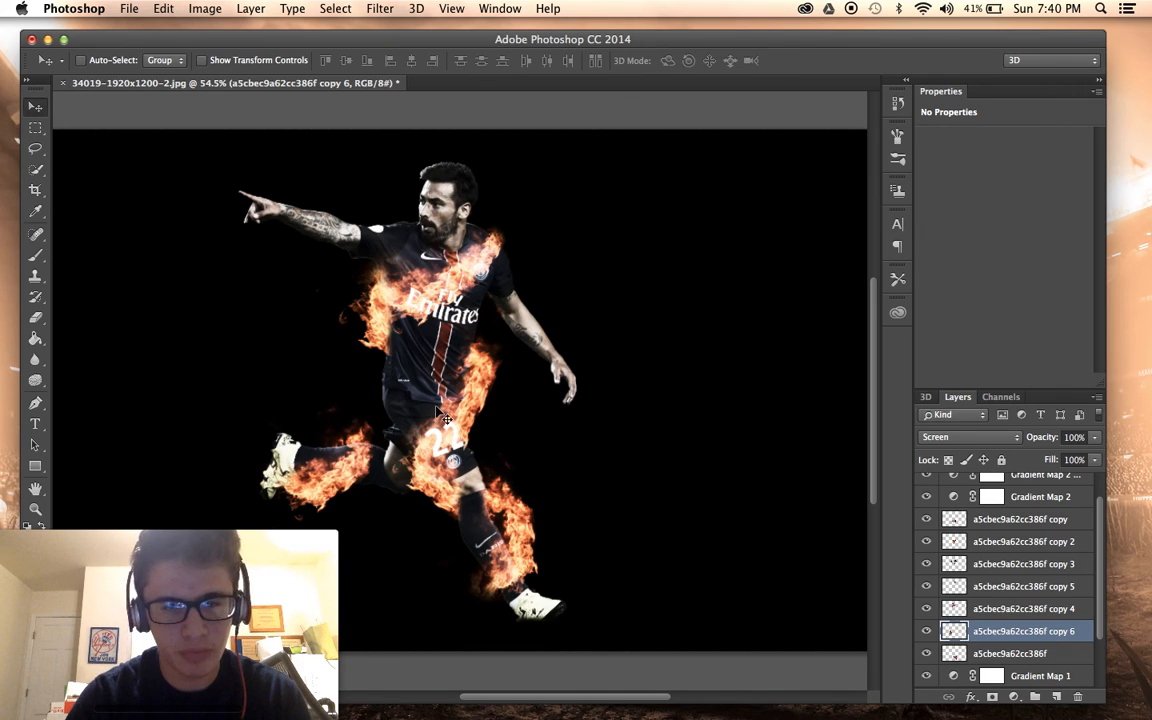
Erase the back-leg flame where it crosses the sock, leaving flames above and below the leg.
{"action": "left_click", "coordinate": [34, 318]}
{"action": "key", "text": "bracketright"}
{"action": "key", "text": "bracketright"}
{"action": "key", "text": "bracketright"}
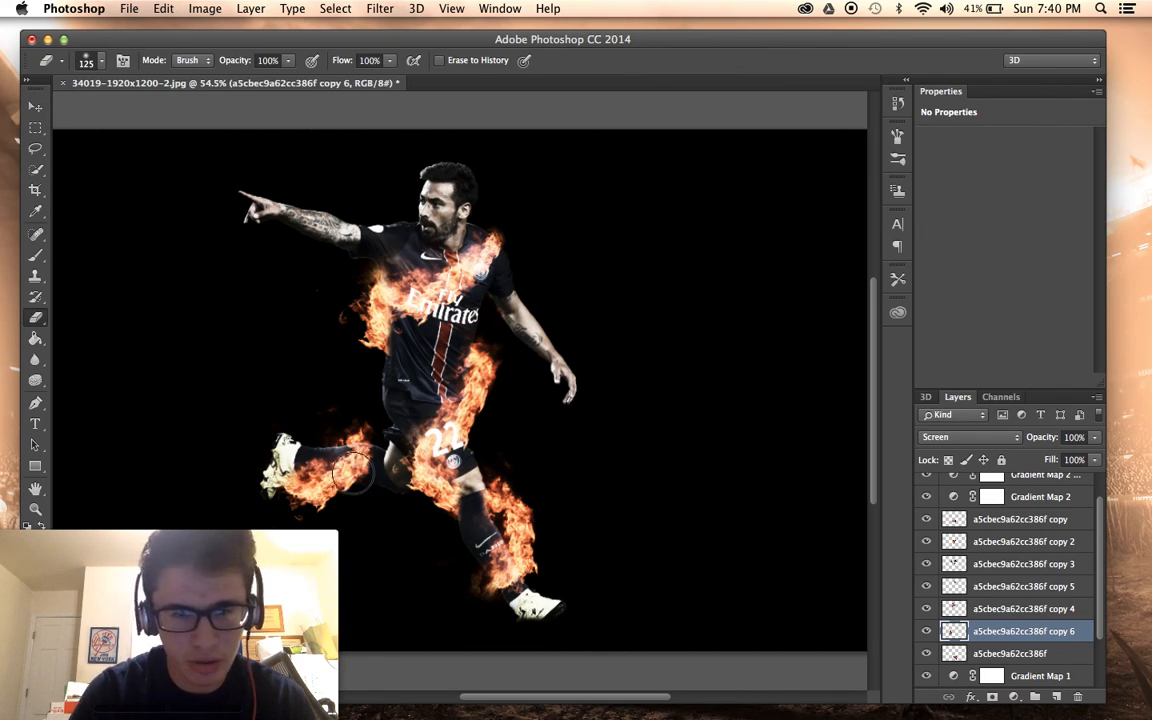
{"action": "left_click_drag", "start_coordinate": [367, 464], "coordinate": [320, 463]}
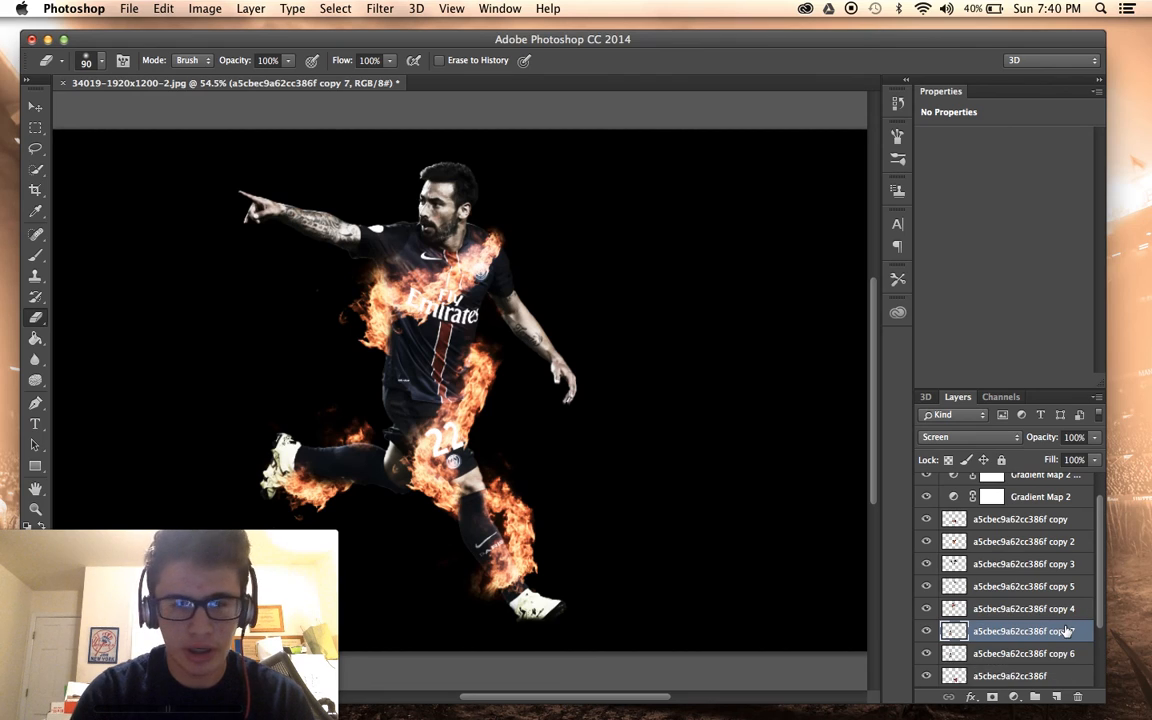
Duplicate the original leg flame, rotate the copy about -37°, scale it to about 63%, and place it at the back knee.
{"action": "left_click", "coordinate": [1000, 652]}
{"action": "key", "text": "ctrl+j"}
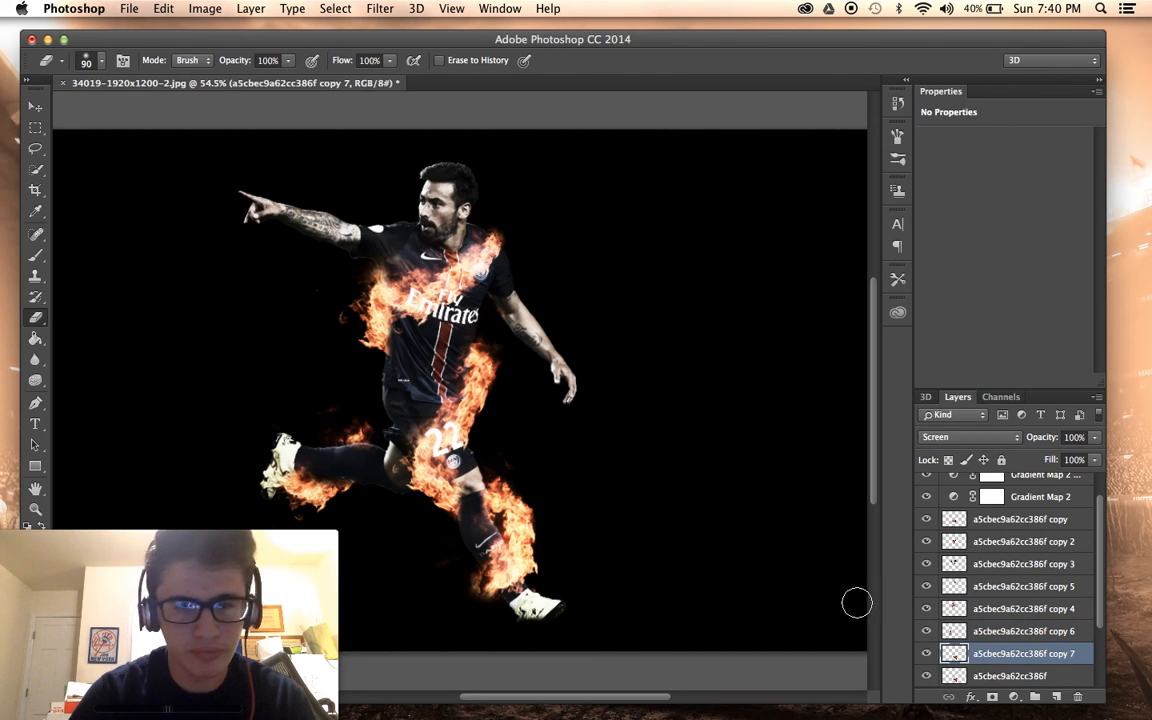
{"action": "left_click", "coordinate": [37, 108]}
{"action": "left_click_drag", "start_coordinate": [367, 345], "coordinate": [273, 274]}
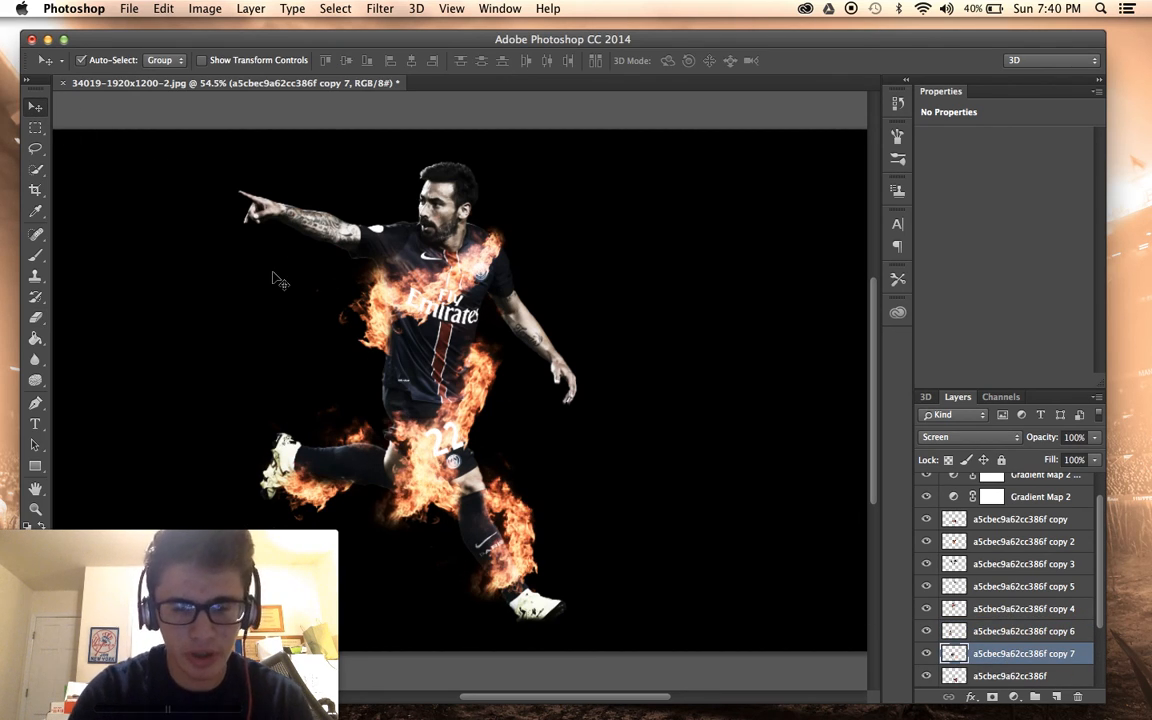
{"action": "key", "text": "super+t"}
{"action": "left_click_drag", "start_coordinate": [508, 352], "coordinate": [378, 377]}
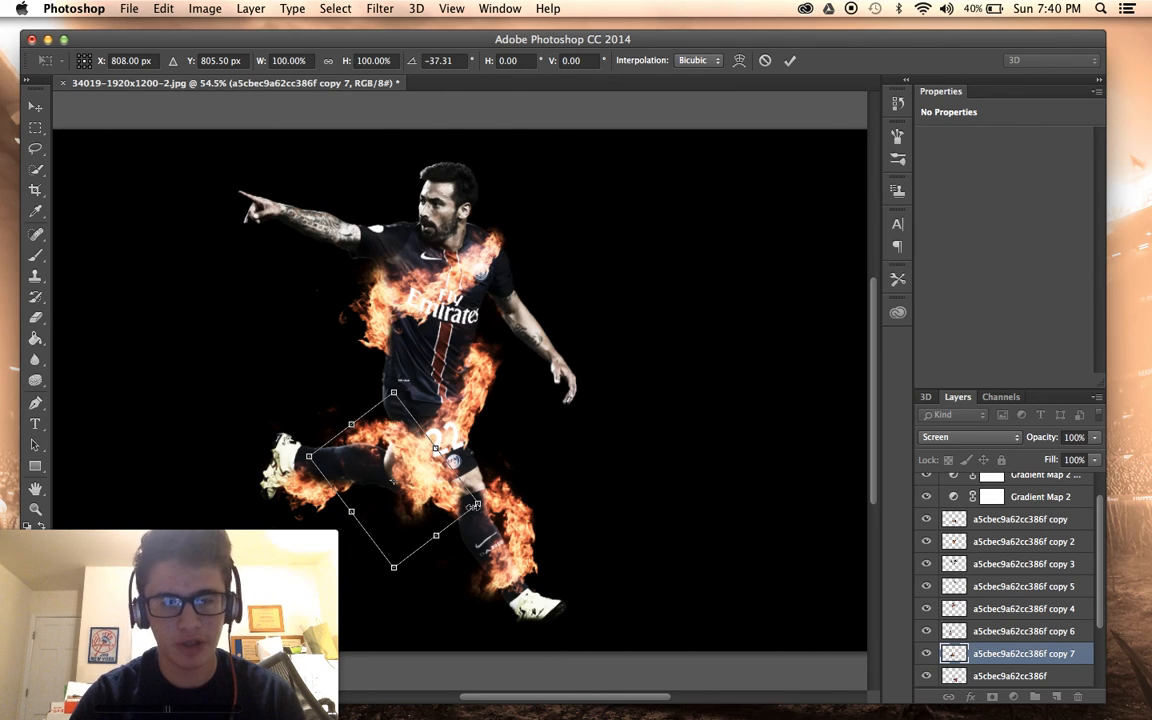
{"action": "left_click_drag", "start_coordinate": [480, 506], "coordinate": [385, 490]}
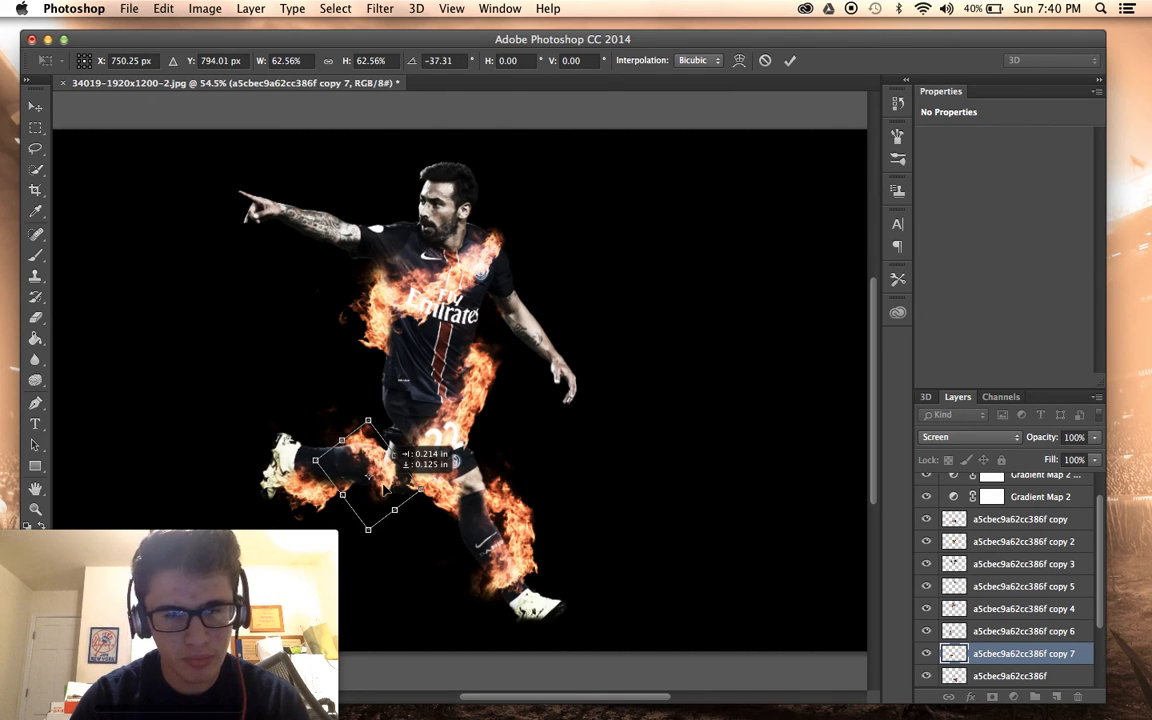
{"action": "key", "text": "Return"}
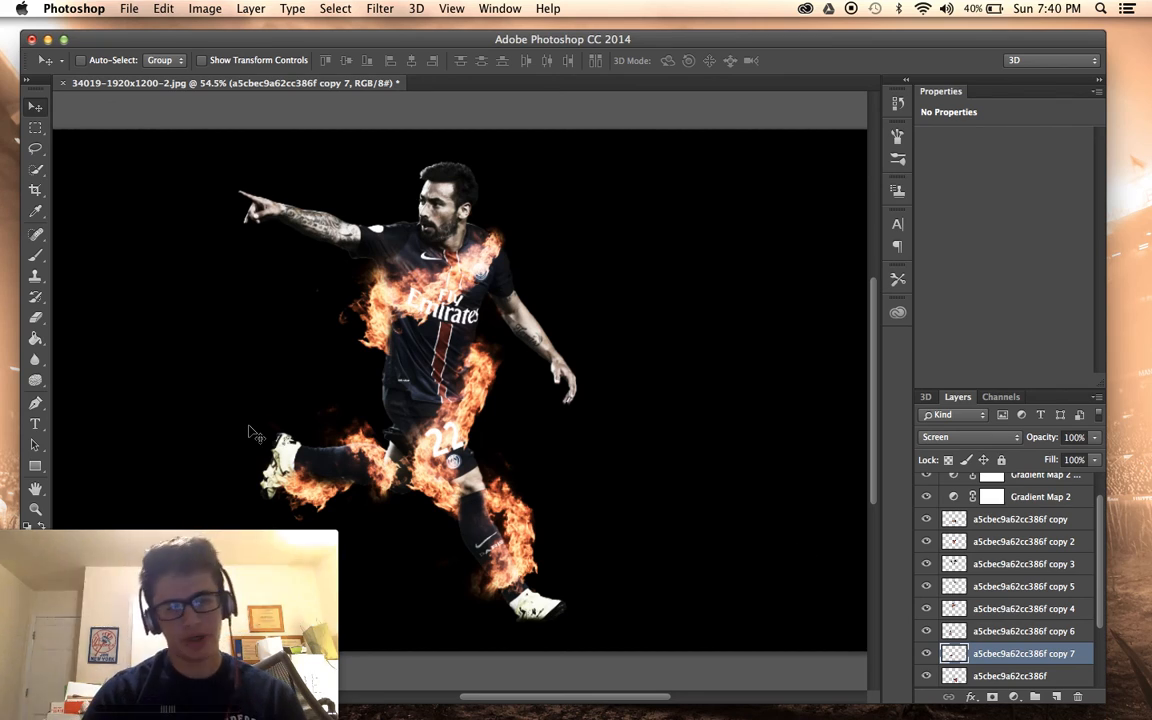
{"action": "scroll", "coordinate": [367, 458], "scroll_direction": "up", "scroll_amount": 4}
{"action": "scroll", "coordinate": [125, 335], "scroll_direction": "down", "scroll_amount": 5}
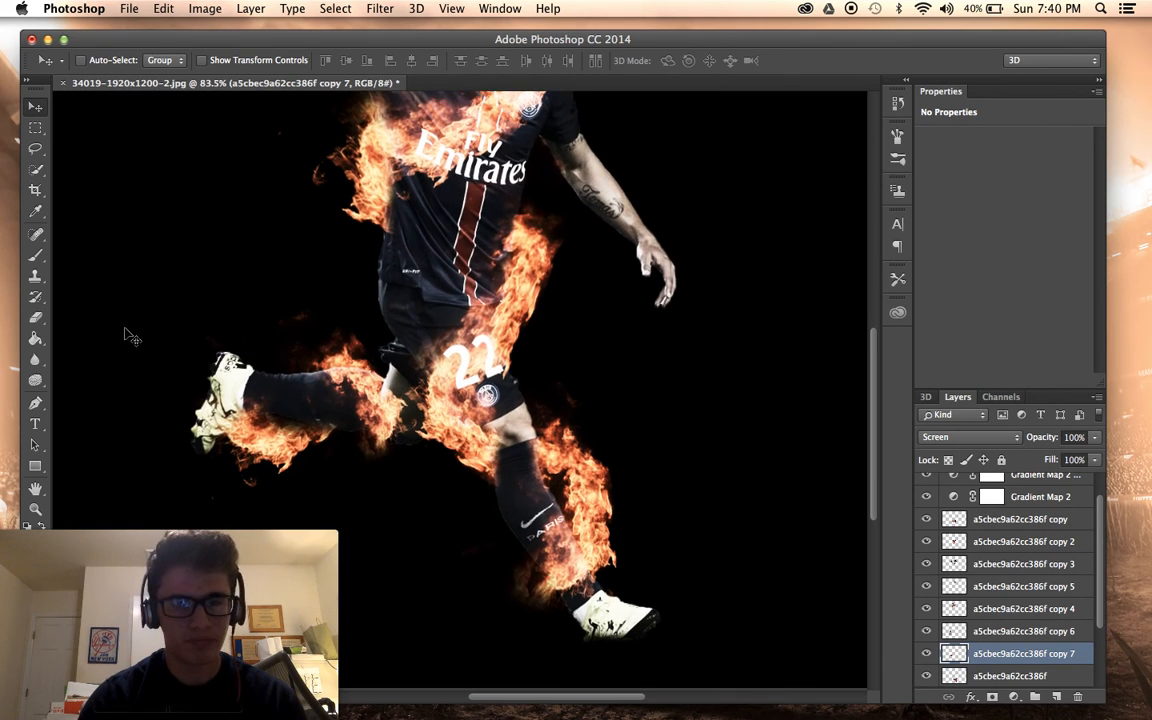
{"action": "left_click", "coordinate": [35, 317]}
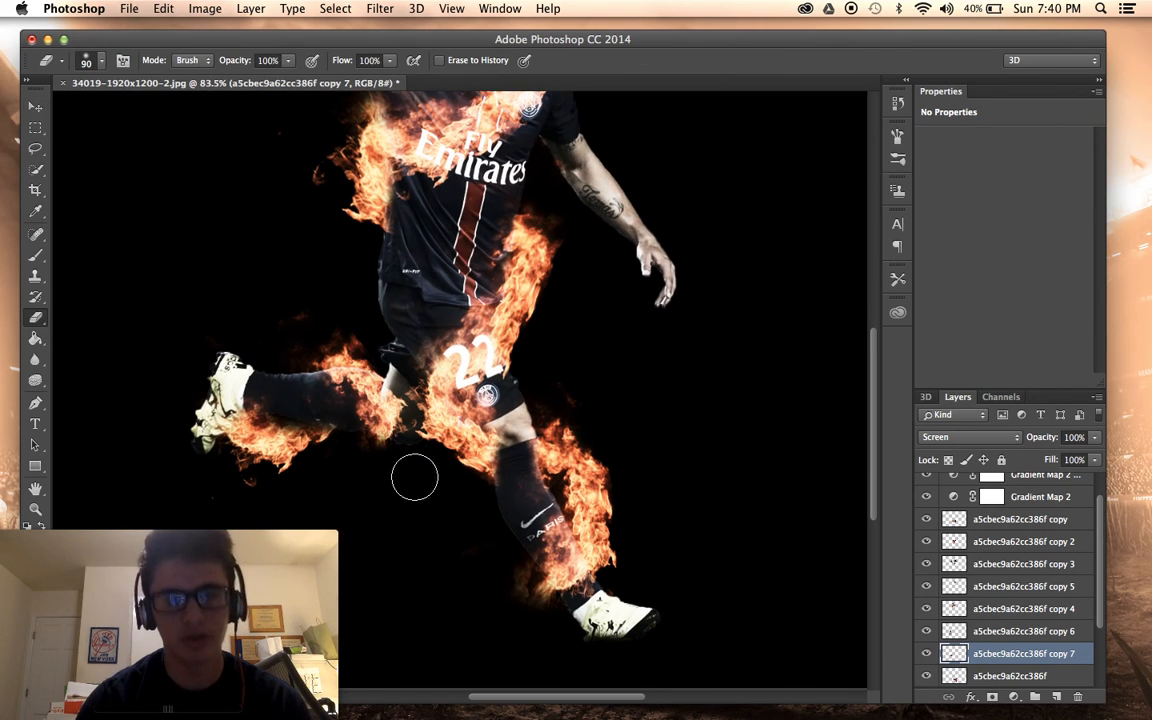
{"action": "scroll", "coordinate": [514, 381], "scroll_direction": "up", "scroll_amount": 5}
{"action": "scroll", "coordinate": [411, 476], "scroll_direction": "down", "scroll_amount": 5}
{"action": "scroll", "coordinate": [415, 475], "scroll_direction": "left", "scroll_amount": 3}
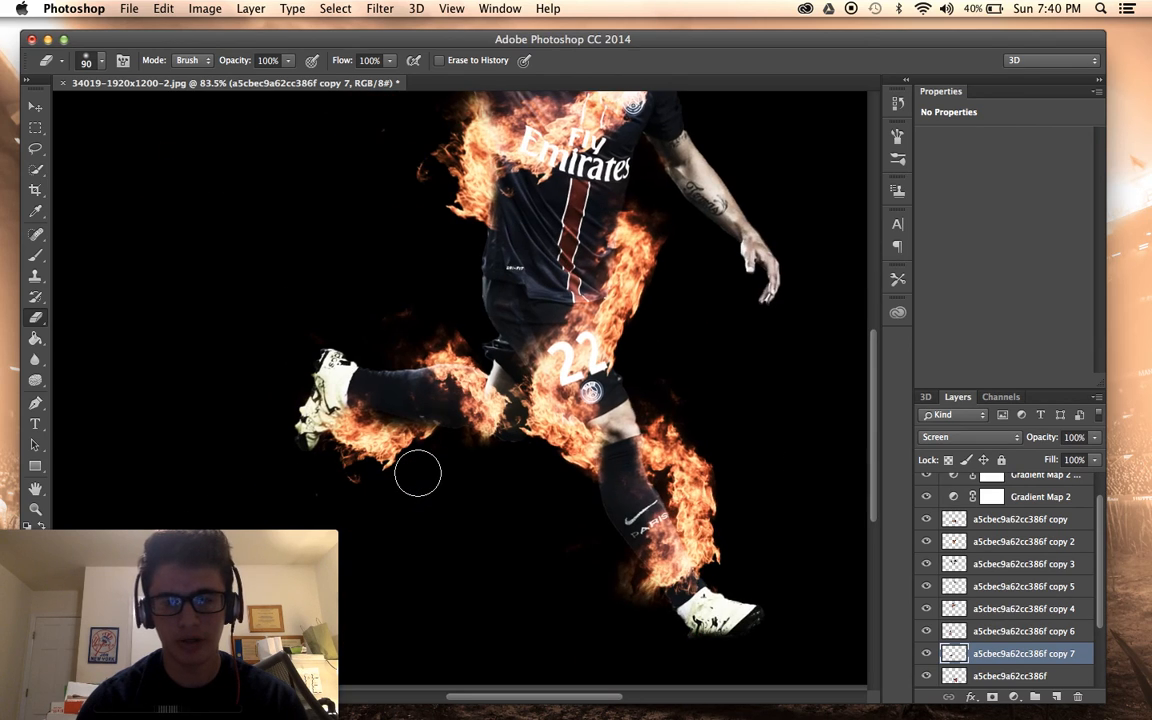
Duplicate the original leg flame again, rotate the copy to about -150°, and place it along the shirt's edge at the waist.
{"action": "scroll", "coordinate": [1035, 650], "scroll_direction": "down", "scroll_amount": 2}
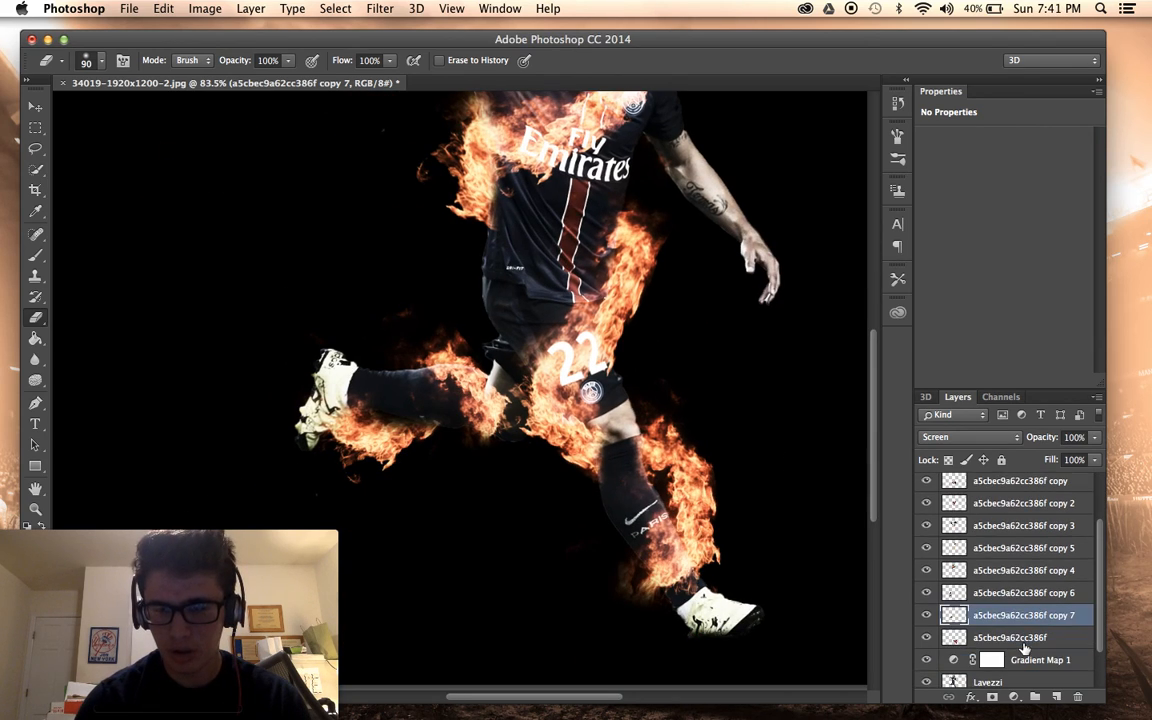
{"action": "left_click", "coordinate": [1016, 638]}
{"action": "key", "text": "super+j"}
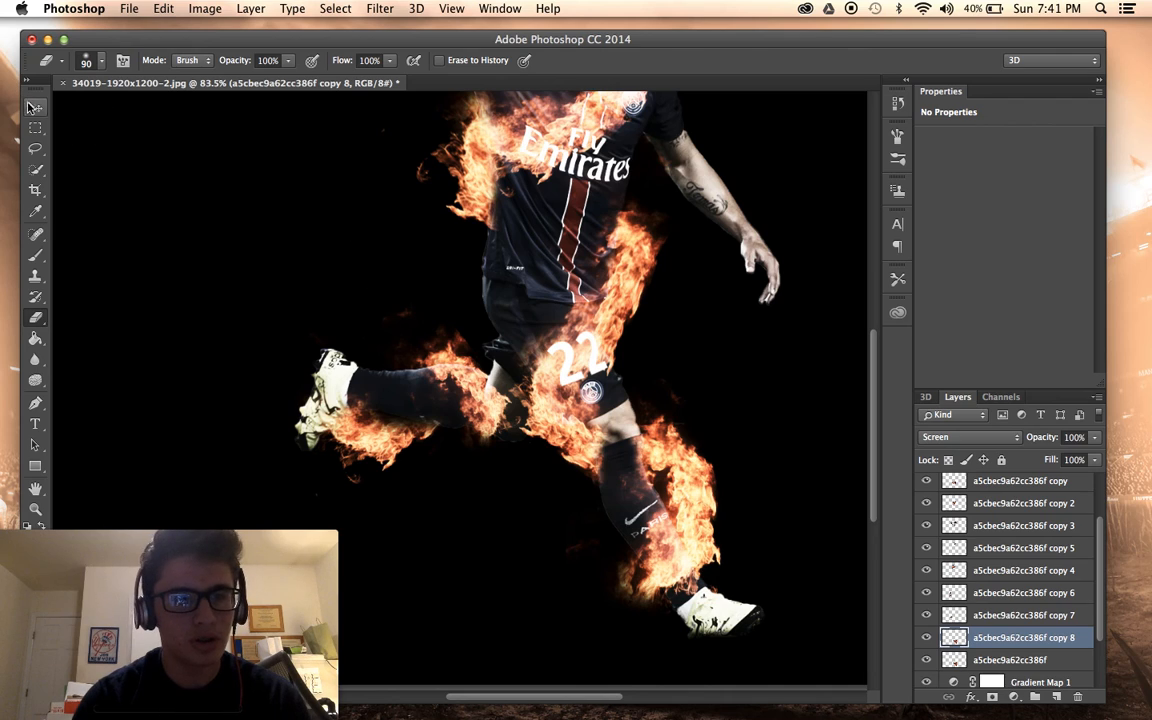
{"action": "left_click", "coordinate": [33, 107]}
{"action": "left_click_drag", "start_coordinate": [377, 246], "coordinate": [345, 127]}
{"action": "left_click_drag", "start_coordinate": [490, 218], "coordinate": [452, 393]}
{"action": "key", "text": "super+t"}
{"action": "left_click_drag", "start_coordinate": [462, 286], "coordinate": [572, 297]}
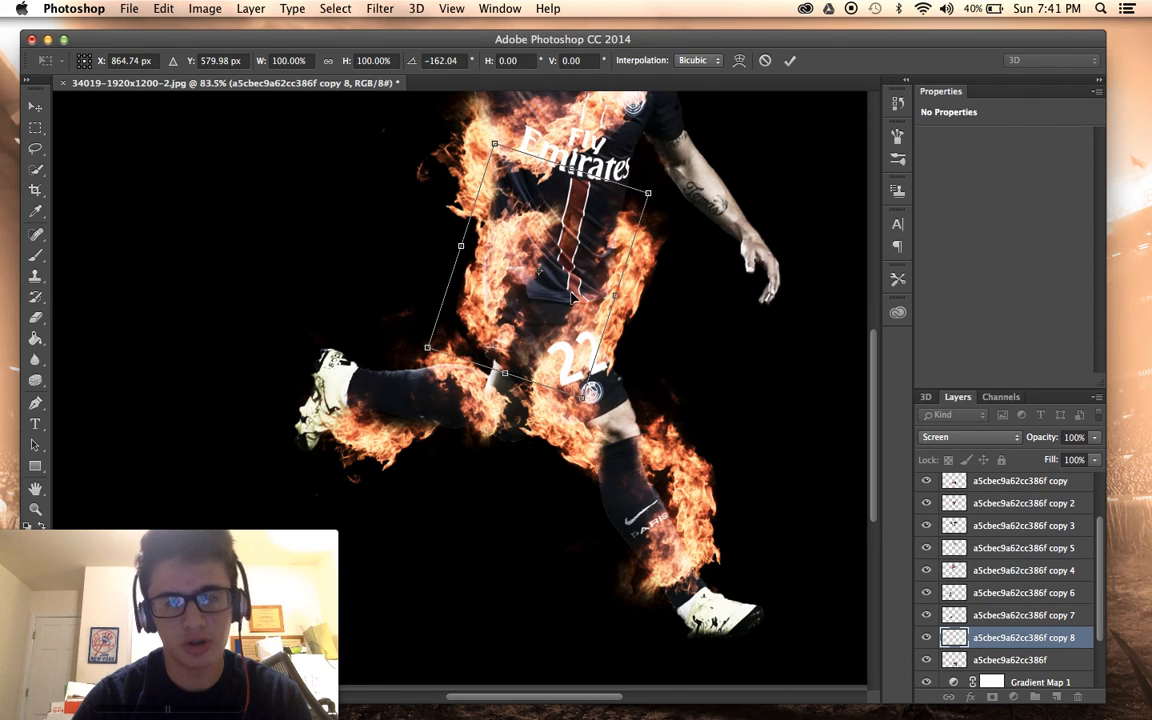
{"action": "left_click_drag", "start_coordinate": [592, 127], "coordinate": [628, 137]}
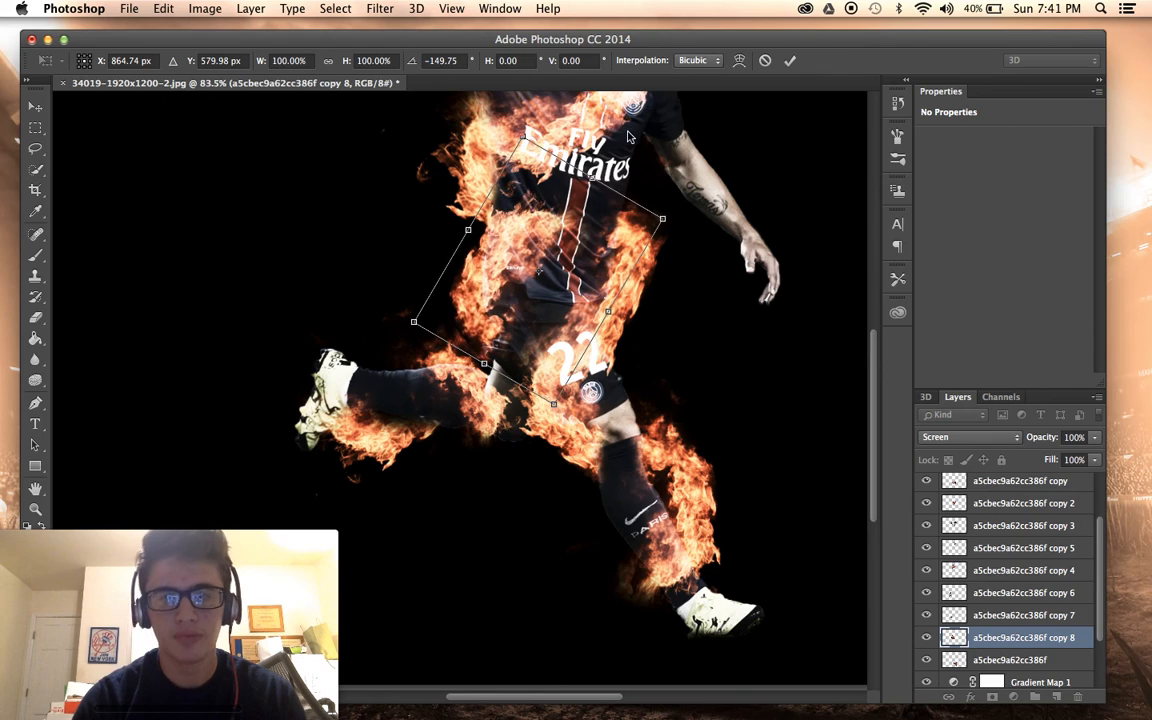
{"action": "mouse_move", "coordinate": [549, 271]}
{"action": "left_mouse_down"}
{"action": "mouse_move", "coordinate": [560, 270]}
{"action": "mouse_move", "coordinate": [548, 270]}
{"action": "left_mouse_up"}
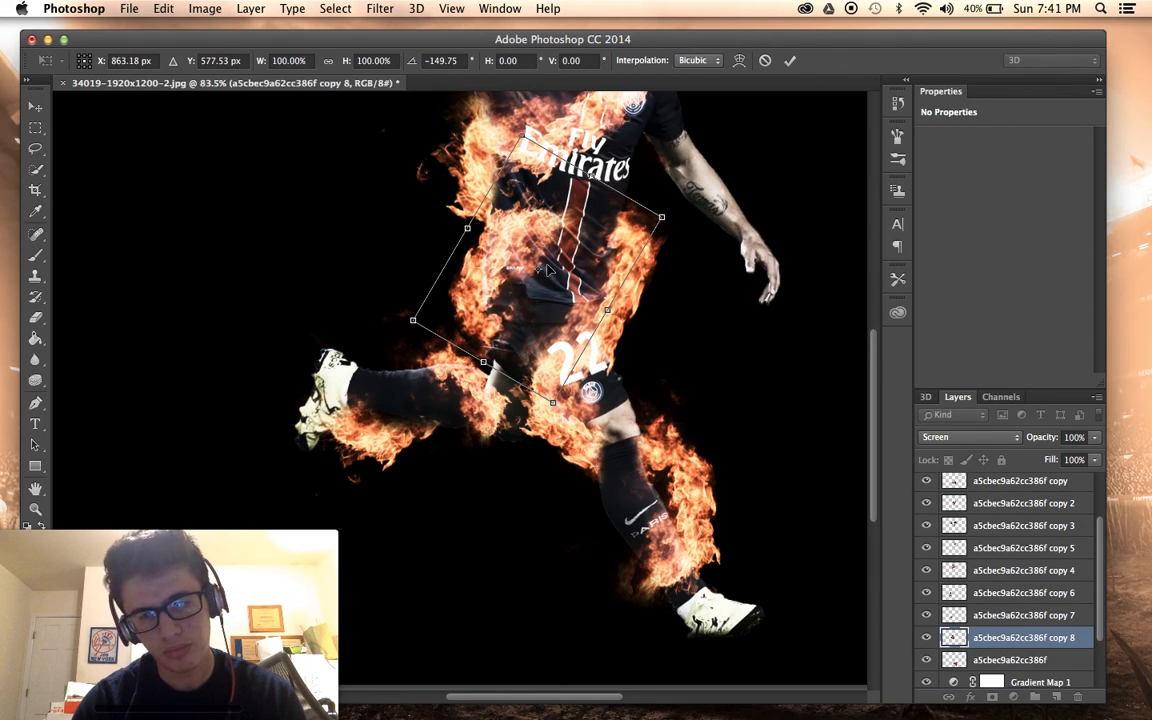
{"action": "key", "text": "Return"}
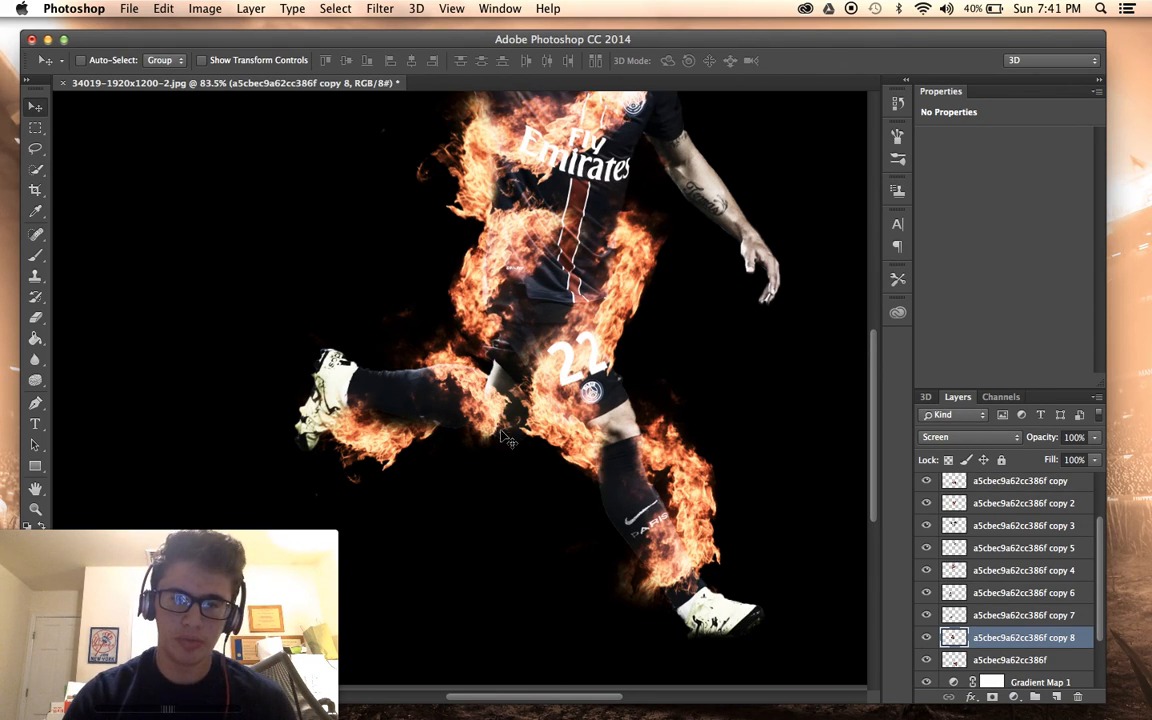
Warp the waist flame copy so it curves diagonally across the lower front of the shirt.
{"action": "scroll", "coordinate": [493, 367], "scroll_direction": "up", "scroll_amount": 5}
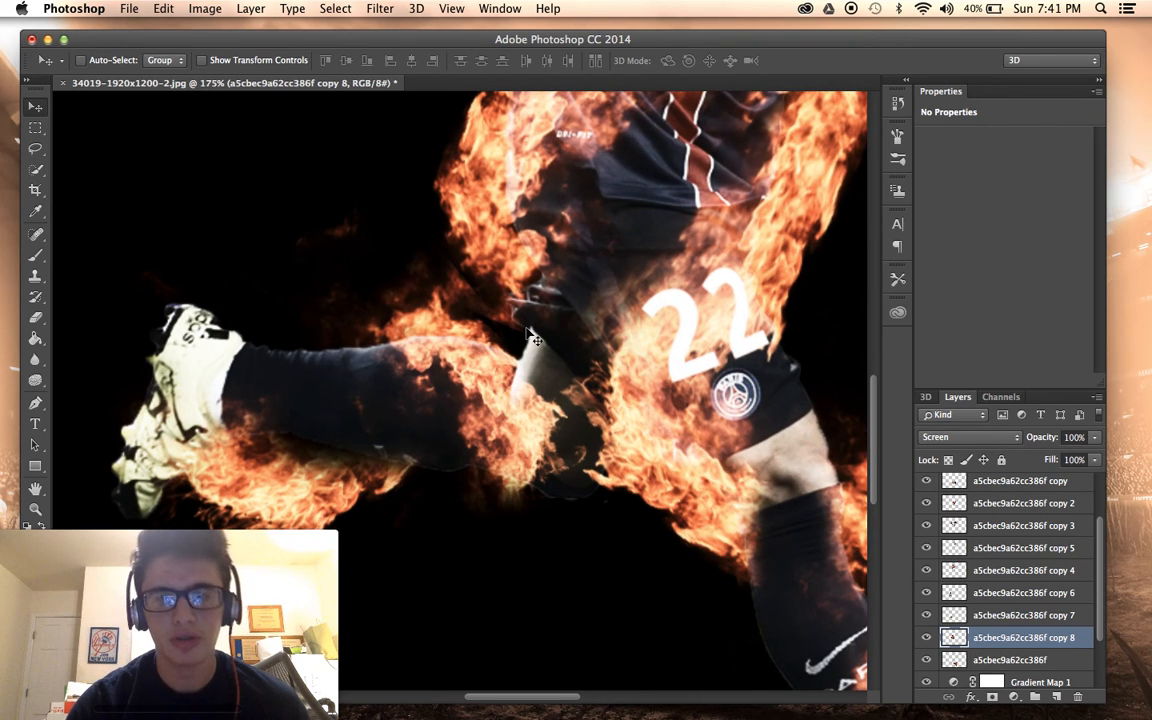
{"action": "scroll", "coordinate": [530, 337], "scroll_direction": "down", "scroll_amount": 6}
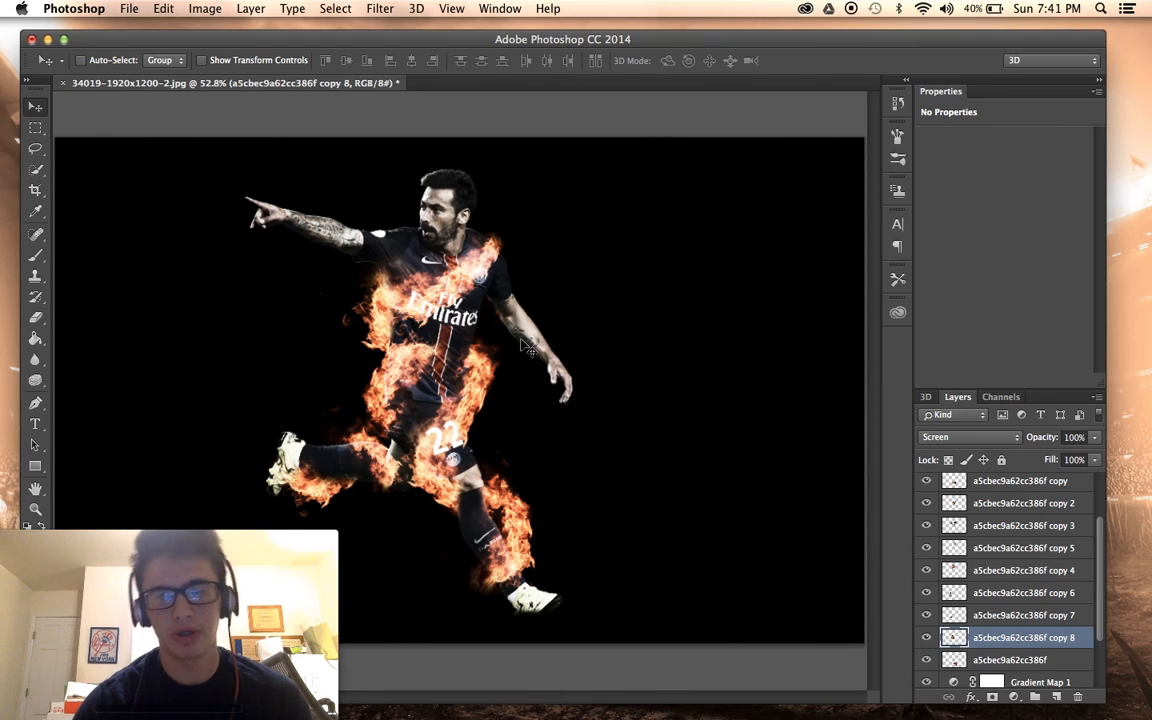
{"action": "scroll", "coordinate": [528, 347], "scroll_direction": "up", "scroll_amount": 3}
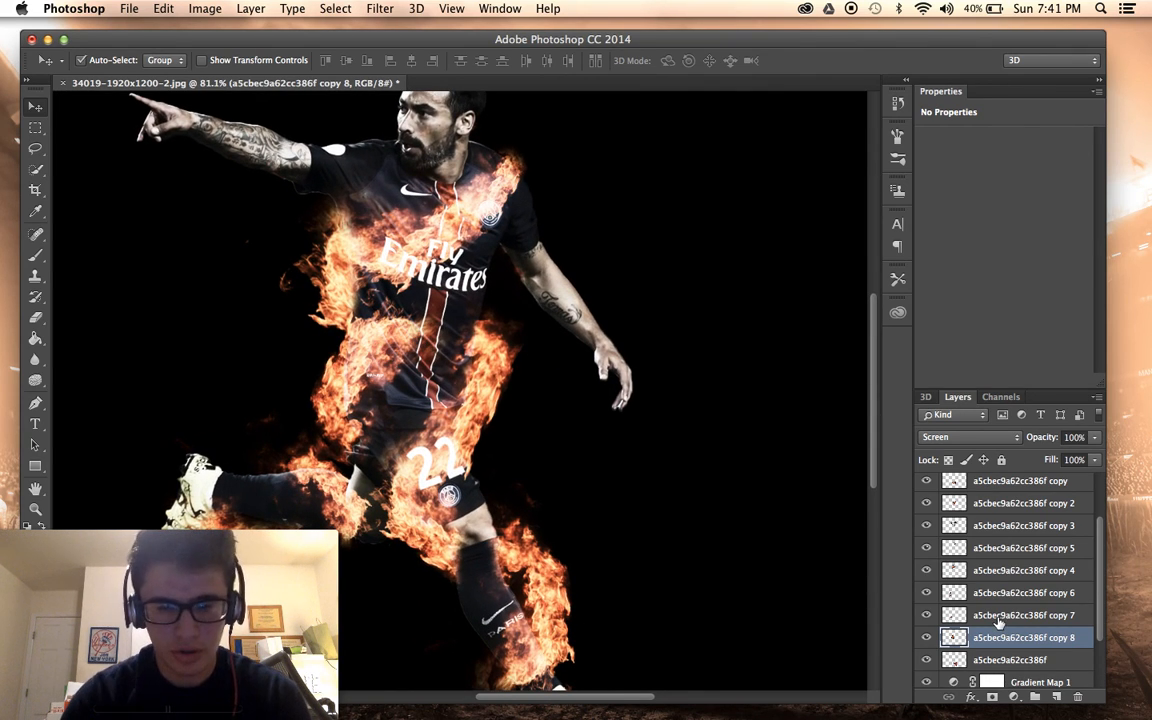
{"action": "key", "text": "ctrl+t"}
{"action": "key", "text": "Return"}
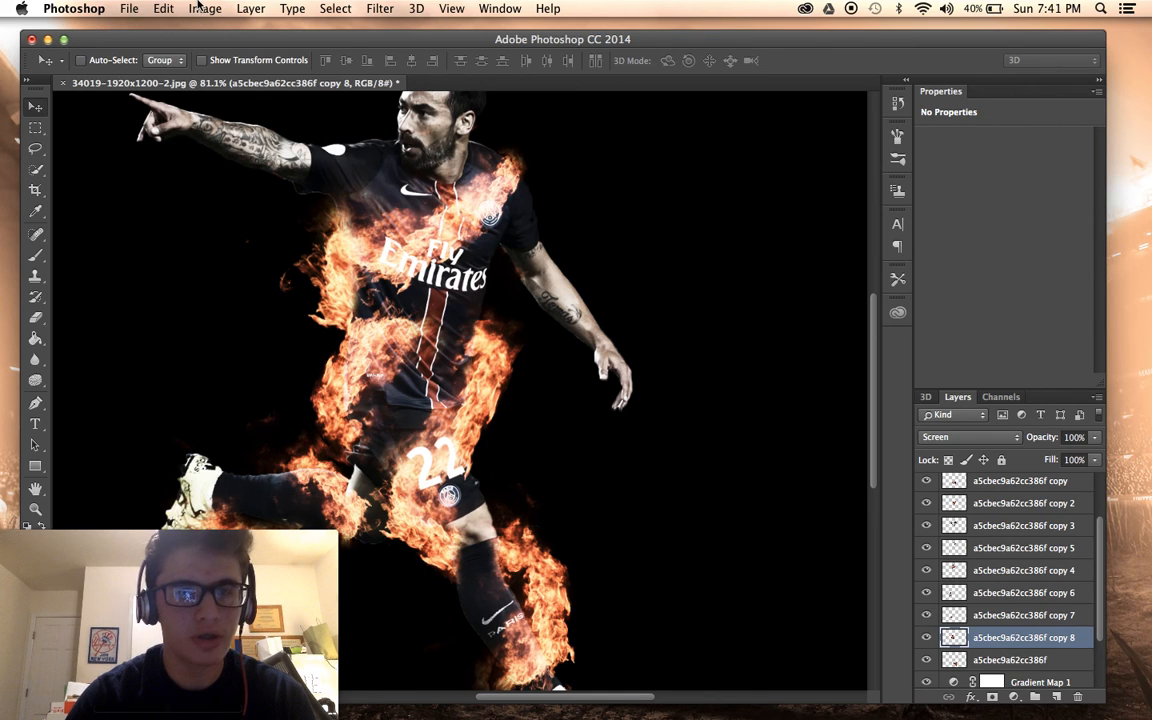
{"action": "left_click", "coordinate": [163, 8]}
{"action": "mouse_move", "coordinate": [250, 349]}
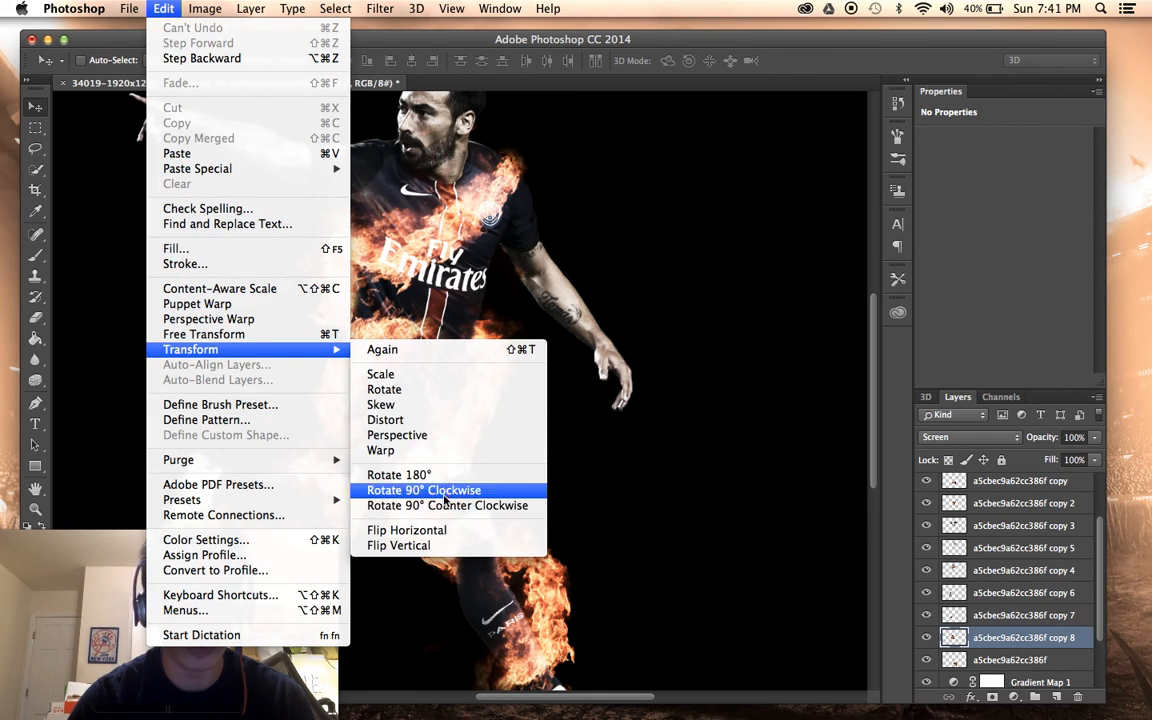
{"action": "left_click", "coordinate": [400, 412]}
{"action": "left_click_drag", "start_coordinate": [413, 368], "coordinate": [388, 399]}
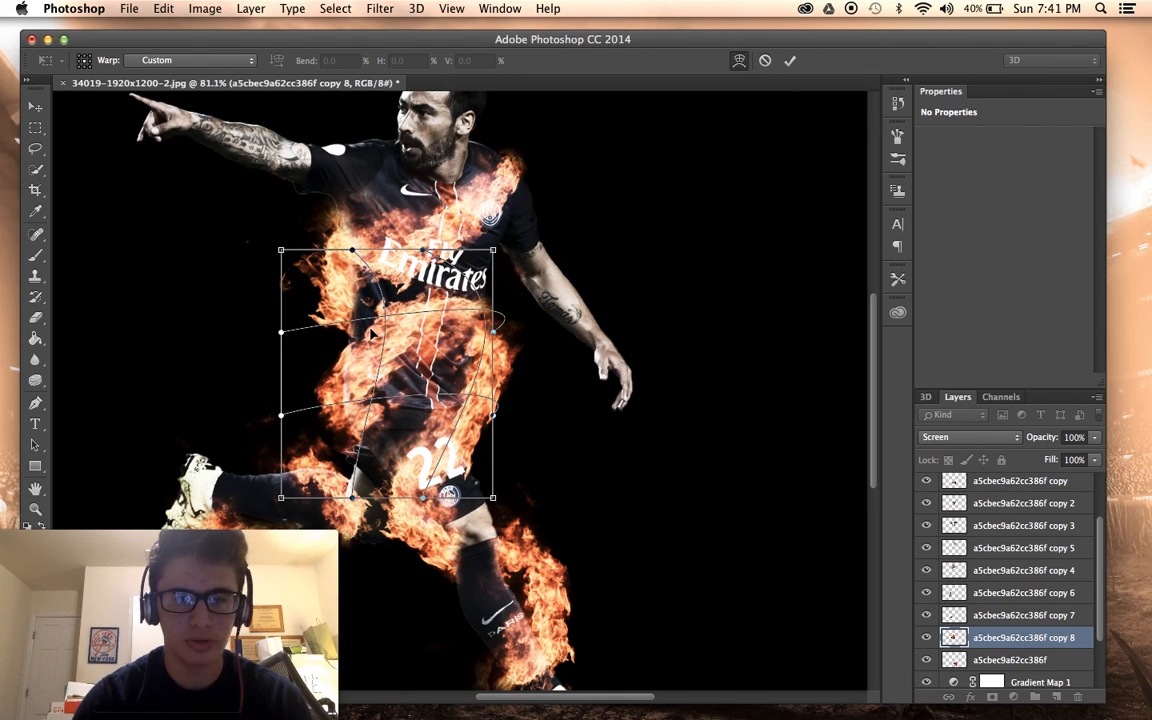
{"action": "key", "text": "Return"}
Warp the waist flame again to refine its curve between the shirt's lower edge and the chest lettering.
{"action": "scroll", "coordinate": [368, 350], "scroll_direction": "down", "scroll_amount": 3}
{"action": "scroll", "coordinate": [367, 350], "scroll_direction": "down", "scroll_amount": 1}
{"action": "scroll", "coordinate": [480, 258], "scroll_direction": "up", "scroll_amount": 2}
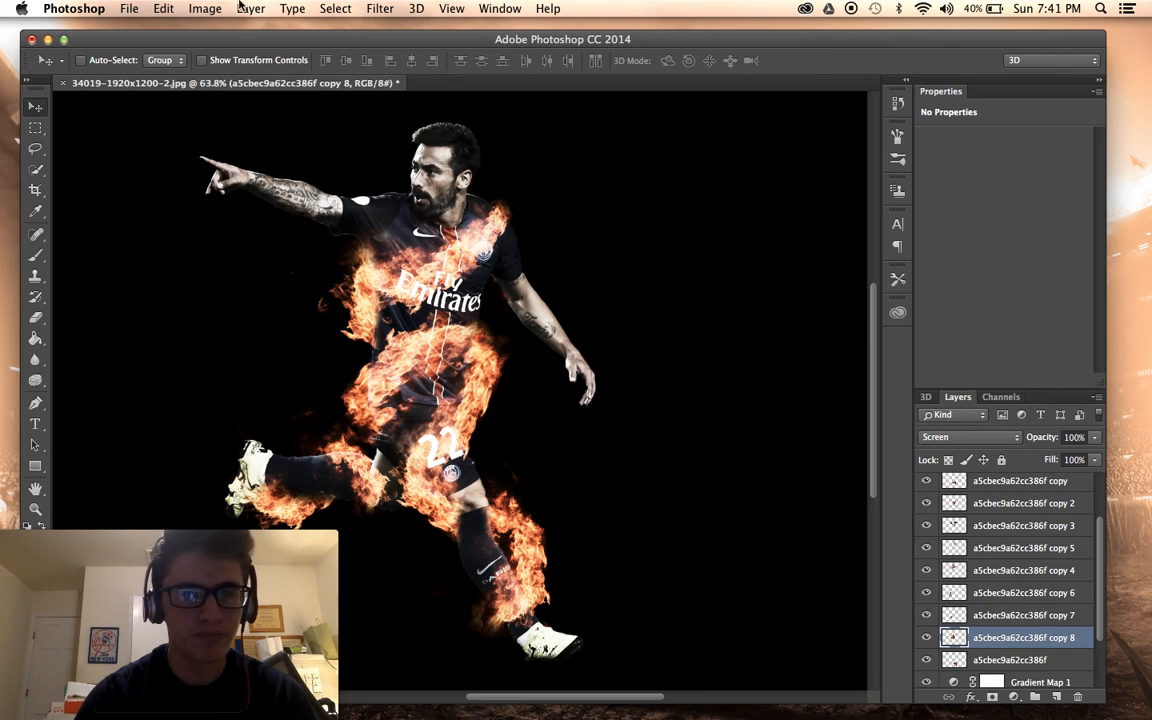
{"action": "left_click", "coordinate": [163, 8]}
{"action": "mouse_move", "coordinate": [300, 349]}
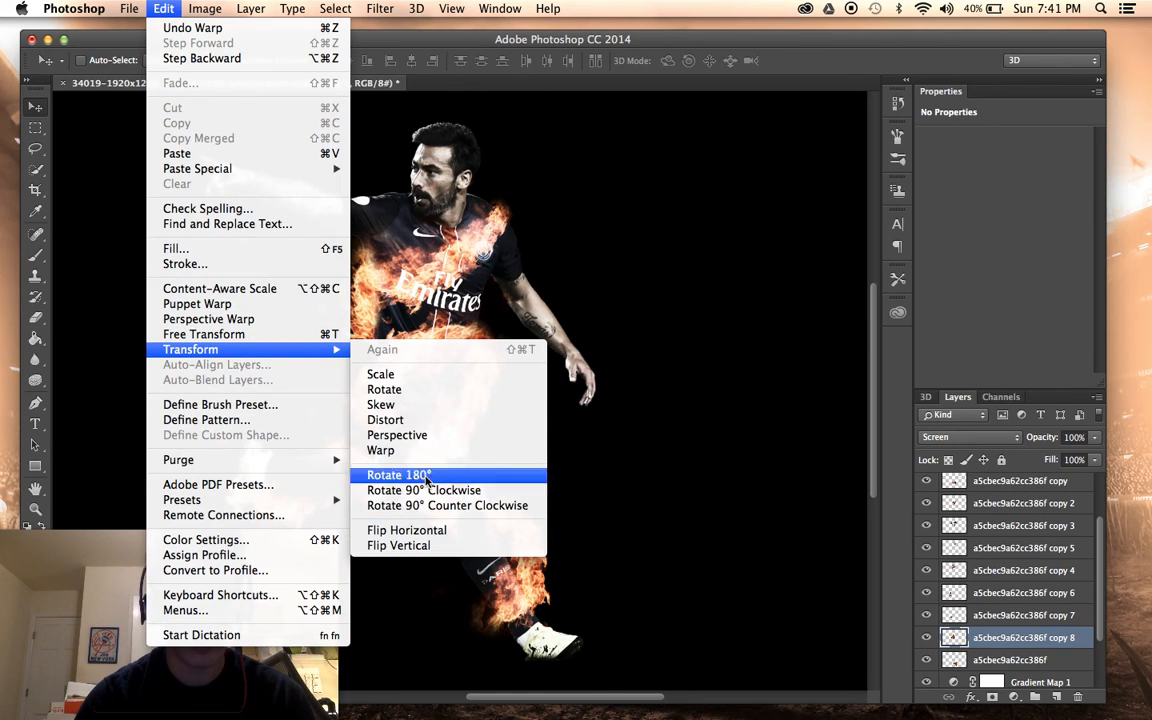
{"action": "left_click", "coordinate": [381, 450]}
{"action": "left_click_drag", "start_coordinate": [485, 319], "coordinate": [485, 315]}
{"action": "key", "text": "Return"}
{"action": "scroll", "coordinate": [490, 323], "scroll_direction": "down", "scroll_amount": 5}
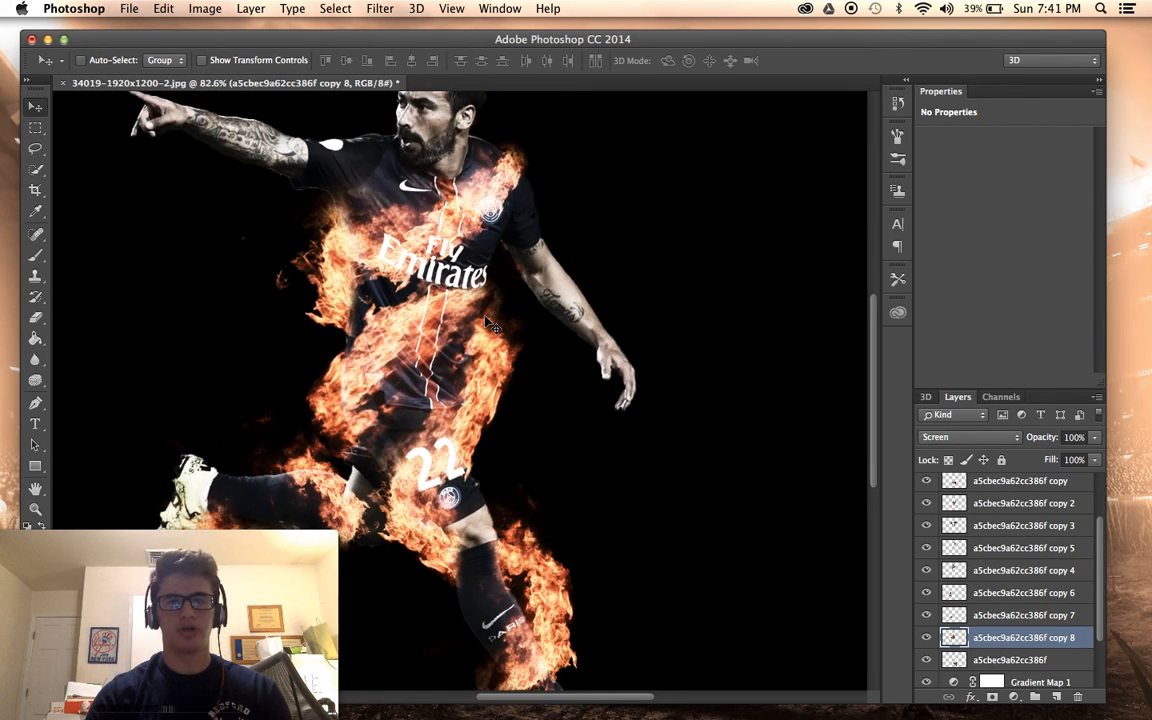
{"action": "scroll", "coordinate": [490, 323], "scroll_direction": "up", "scroll_amount": 5}
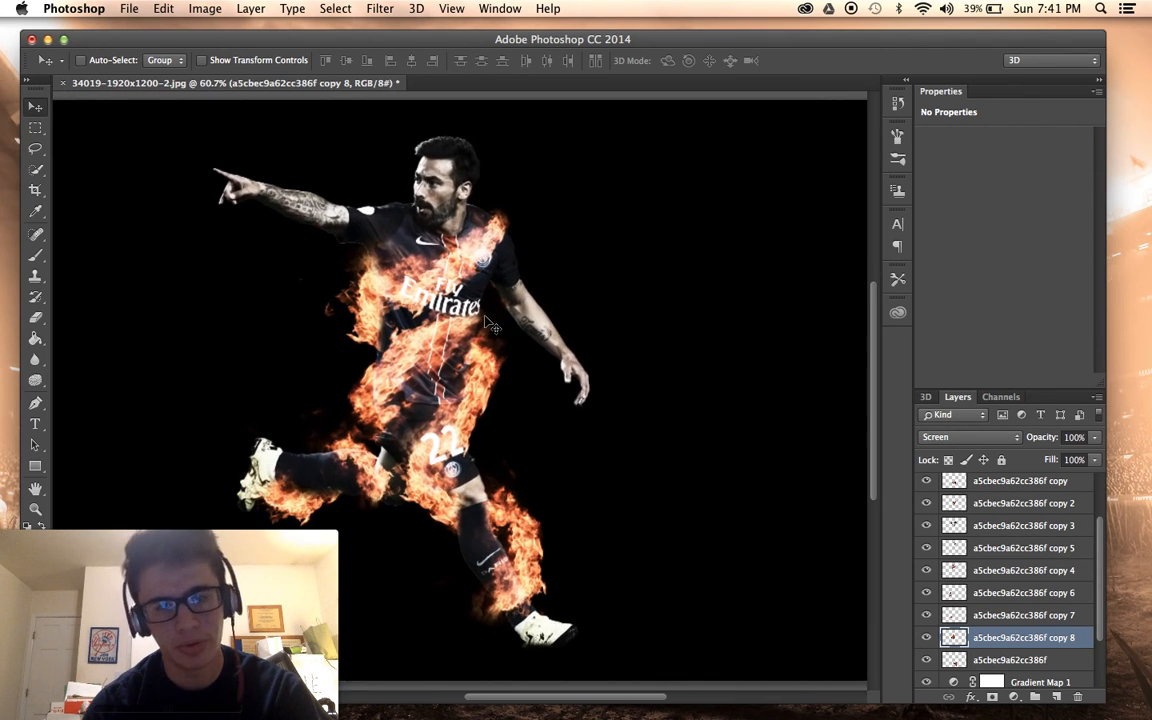
{"action": "scroll", "coordinate": [490, 325], "scroll_direction": "up", "scroll_amount": 1}
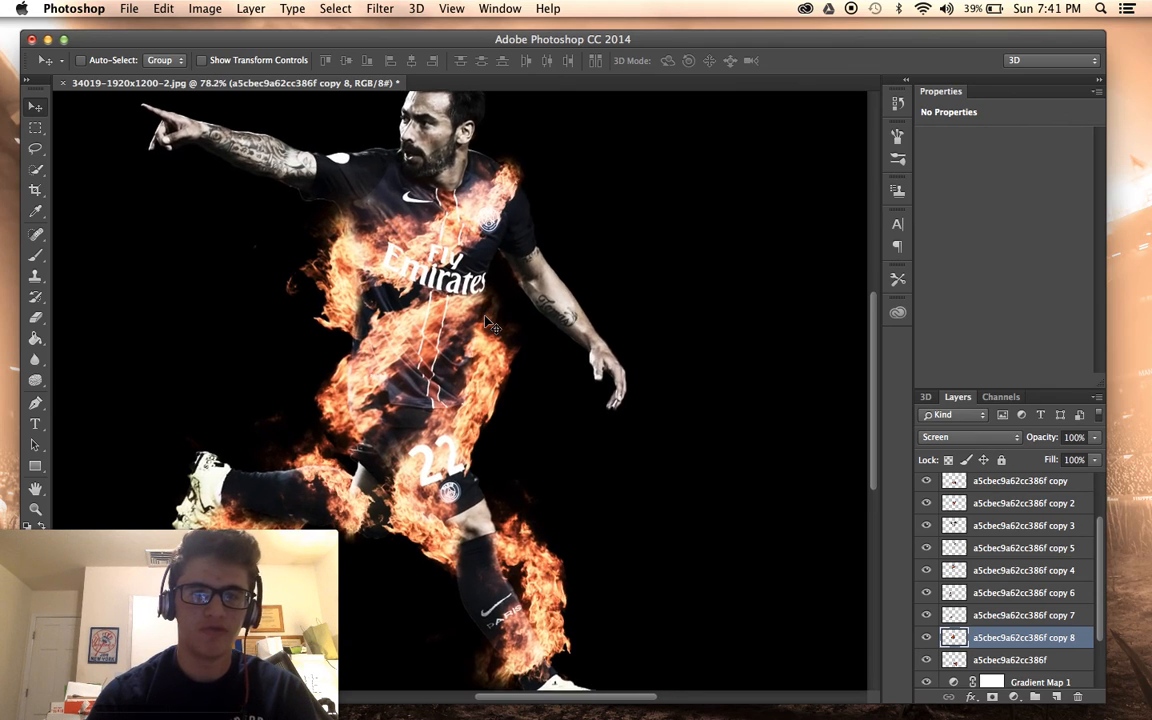
{"action": "scroll", "coordinate": [395, 460], "scroll_direction": "down", "scroll_amount": 1}
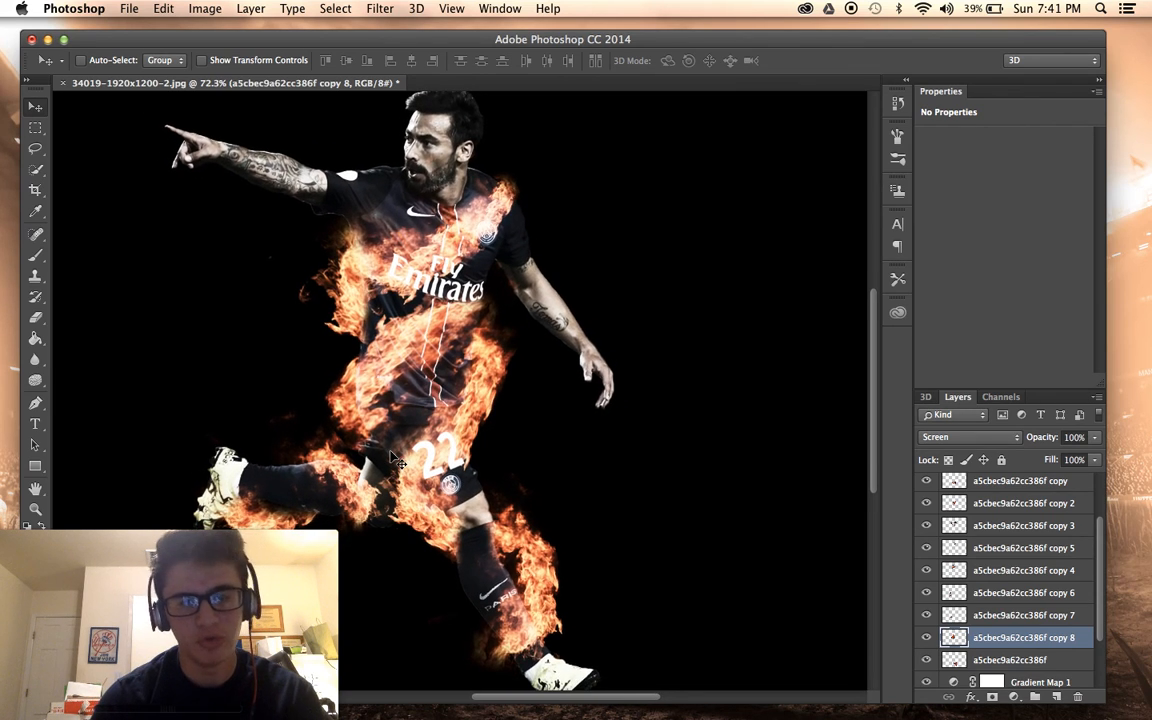
{"action": "scroll", "coordinate": [395, 460], "scroll_direction": "down", "scroll_amount": 2}
{"action": "scroll", "coordinate": [351, 405], "scroll_direction": "up", "scroll_amount": 2}
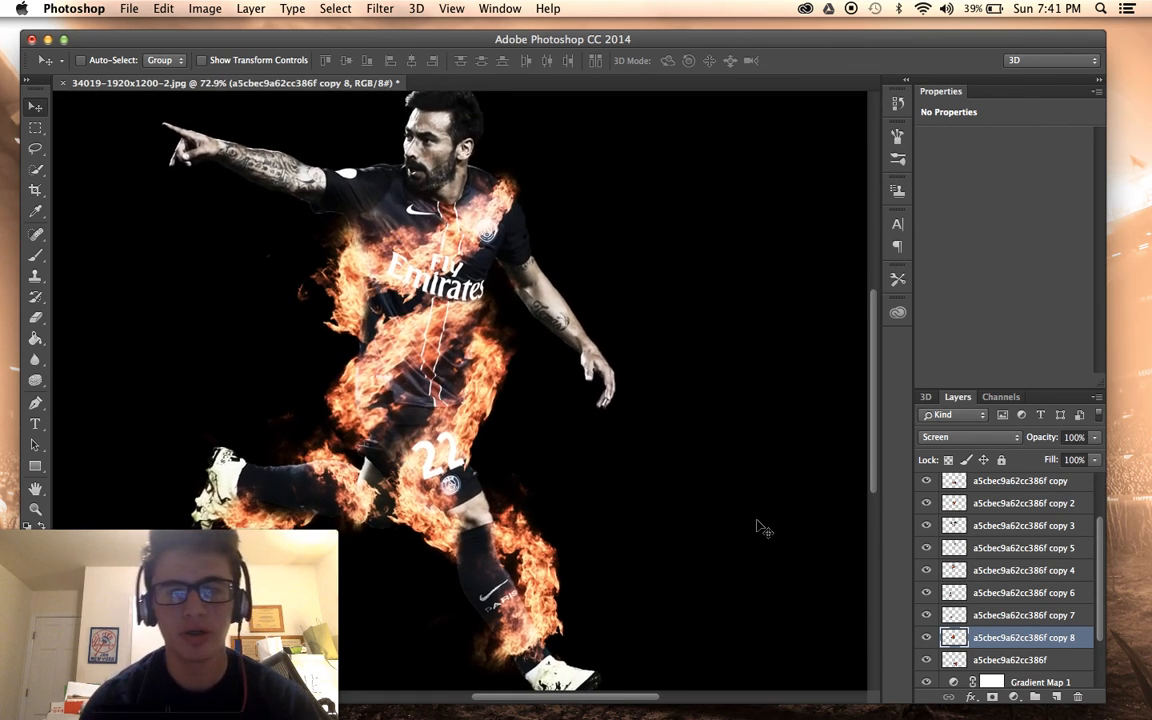
Duplicate the original leg flame layer (a5cbec9a62cc386f) and move the copy up over the chest.
{"action": "scroll", "coordinate": [933, 597], "scroll_direction": "down", "scroll_amount": 1}
{"action": "left_click", "coordinate": [997, 643]}
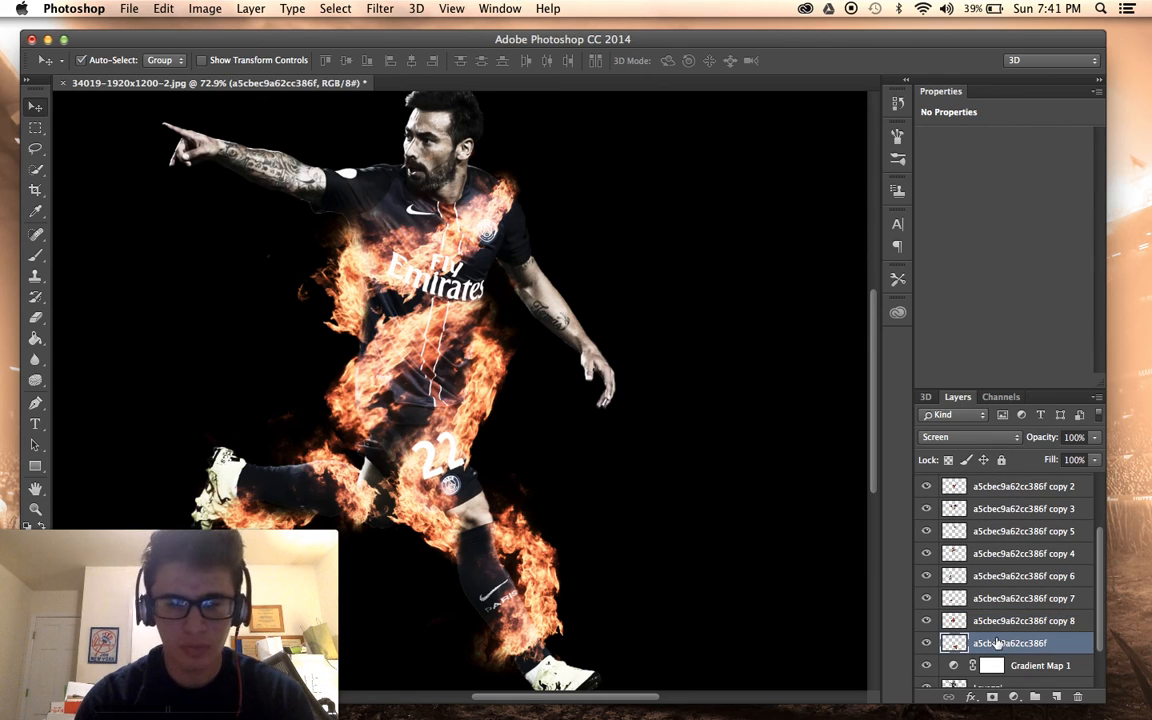
{"action": "key", "text": "super+j"}
{"action": "left_click_drag", "start_coordinate": [377, 338], "coordinate": [296, 103]}
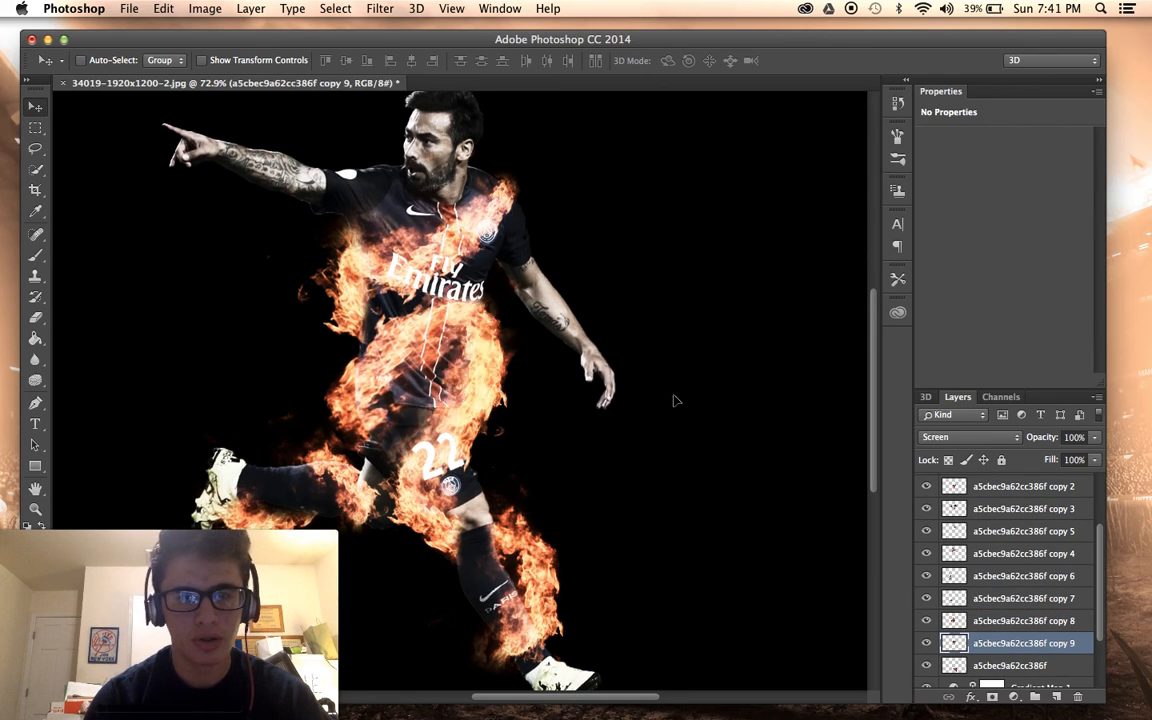
{"action": "left_click_drag", "start_coordinate": [676, 401], "coordinate": [592, 279]}
{"action": "left_click_drag", "start_coordinate": [467, 235], "coordinate": [514, 135]}
Rotate the chest flame to -31.91°, scale it to 110.88%, and erase the part covering the upper chest and collar.
{"action": "key", "text": "super+t"}
{"action": "mouse_move", "coordinate": [426, 203]}
{"action": "left_mouse_down"}
{"action": "mouse_move", "coordinate": [449, 247]}
{"action": "mouse_move", "coordinate": [422, 218]}
{"action": "left_mouse_up"}
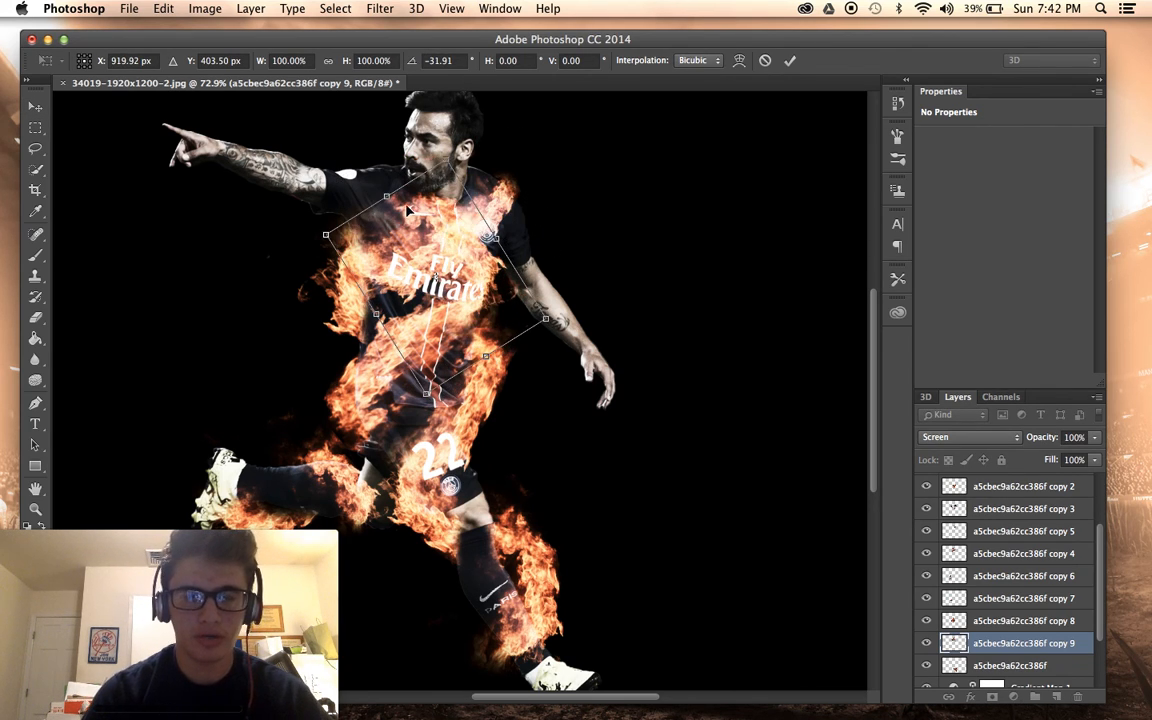
{"action": "left_click_drag", "start_coordinate": [327, 238], "coordinate": [299, 226]}
{"action": "left_click_drag", "start_coordinate": [417, 249], "coordinate": [423, 249]}
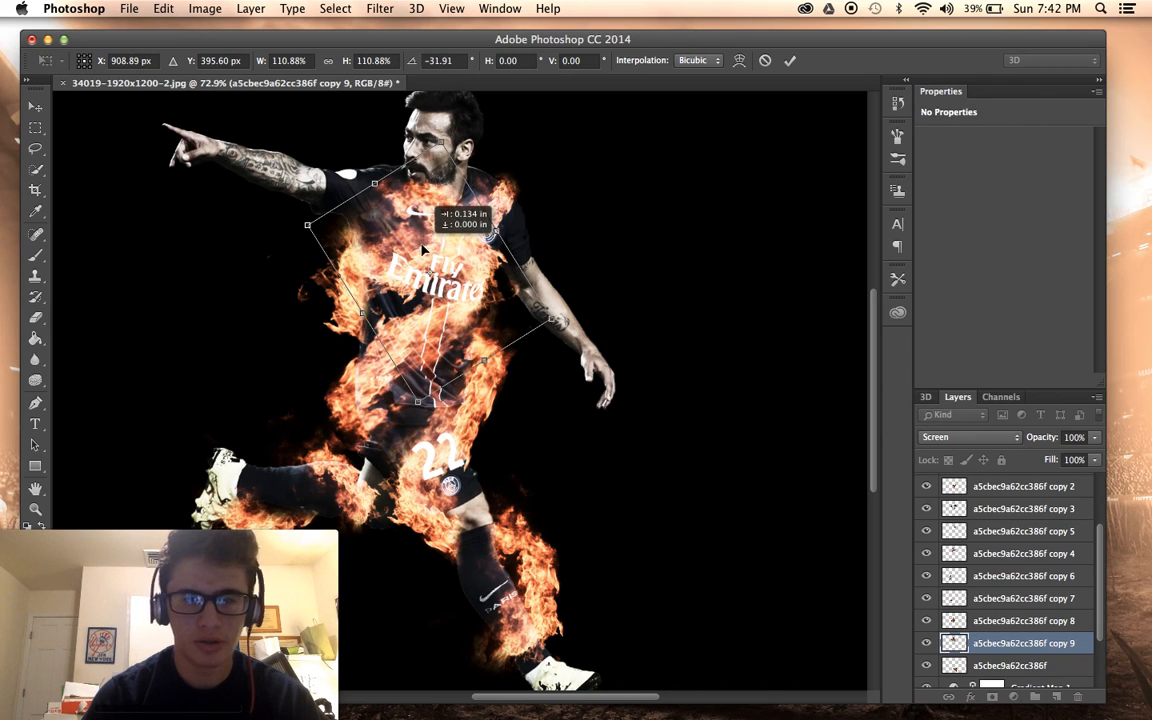
{"action": "key", "text": "Return"}
{"action": "left_click", "coordinate": [37, 318]}
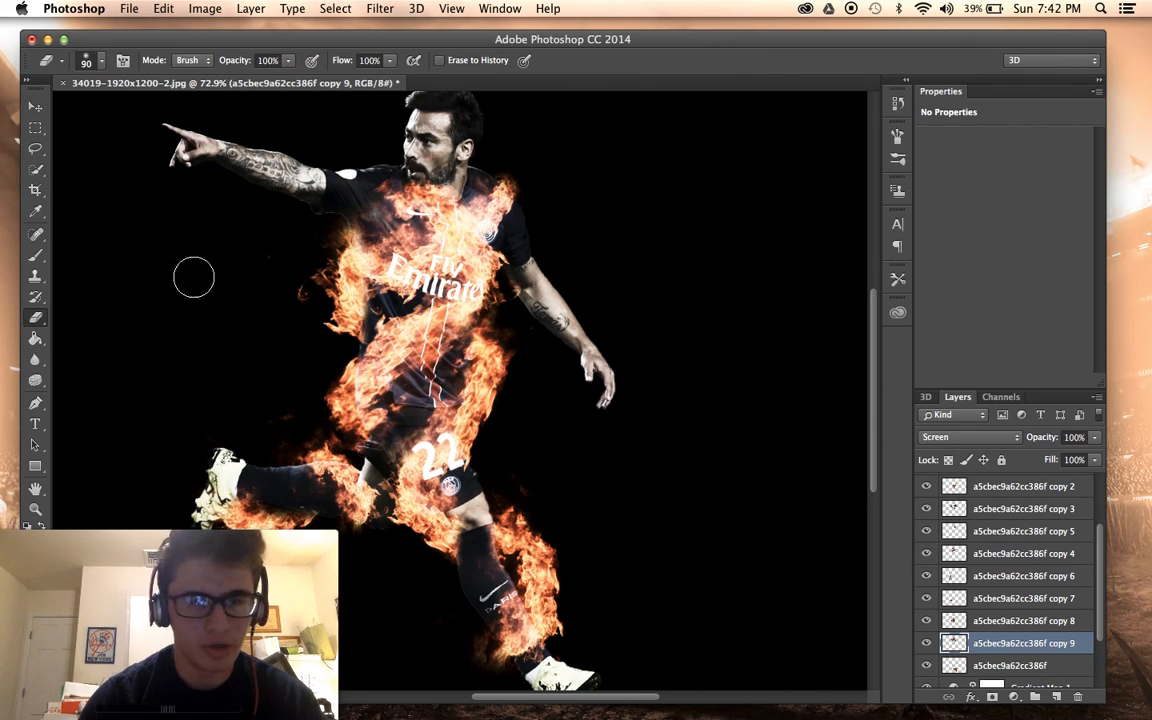
{"action": "mouse_move", "coordinate": [460, 252]}
{"action": "left_mouse_down"}
{"action": "mouse_move", "coordinate": [447, 219]}
{"action": "mouse_move", "coordinate": [385, 222]}
{"action": "mouse_move", "coordinate": [474, 187]}
{"action": "left_mouse_up"}
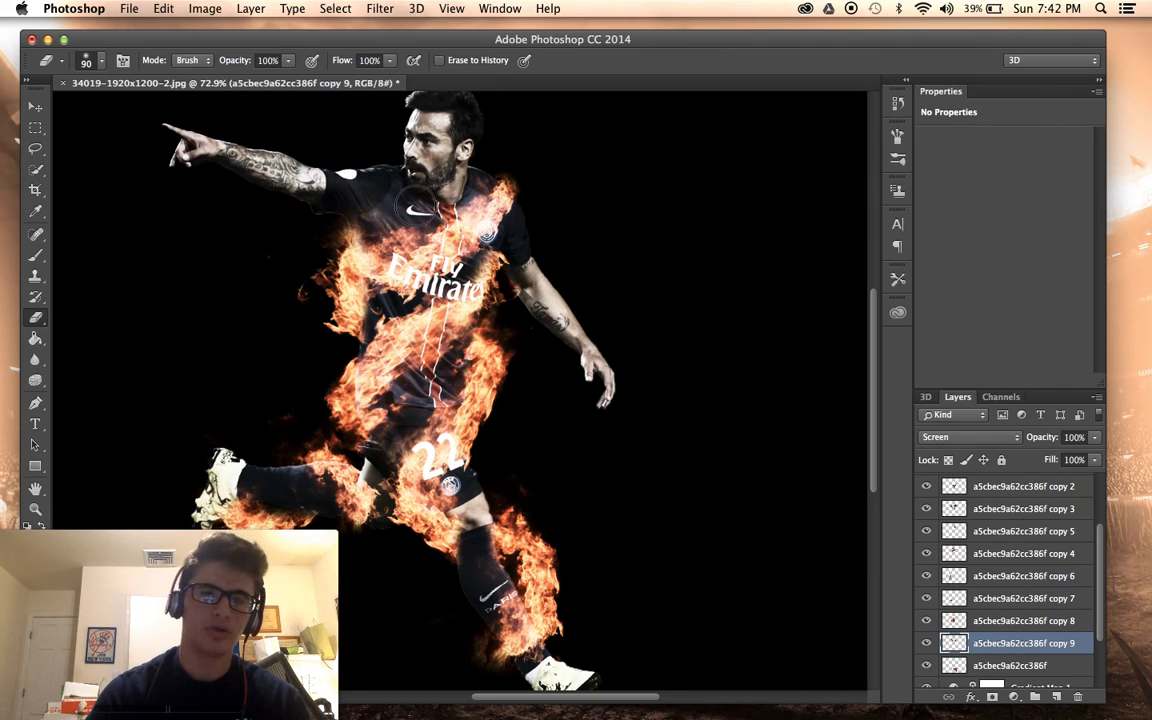
Duplicate the original leg flame, then rotate, shrink and place the copy around the shoulder of the outstretched arm.
{"action": "left_click", "coordinate": [1040, 666]}
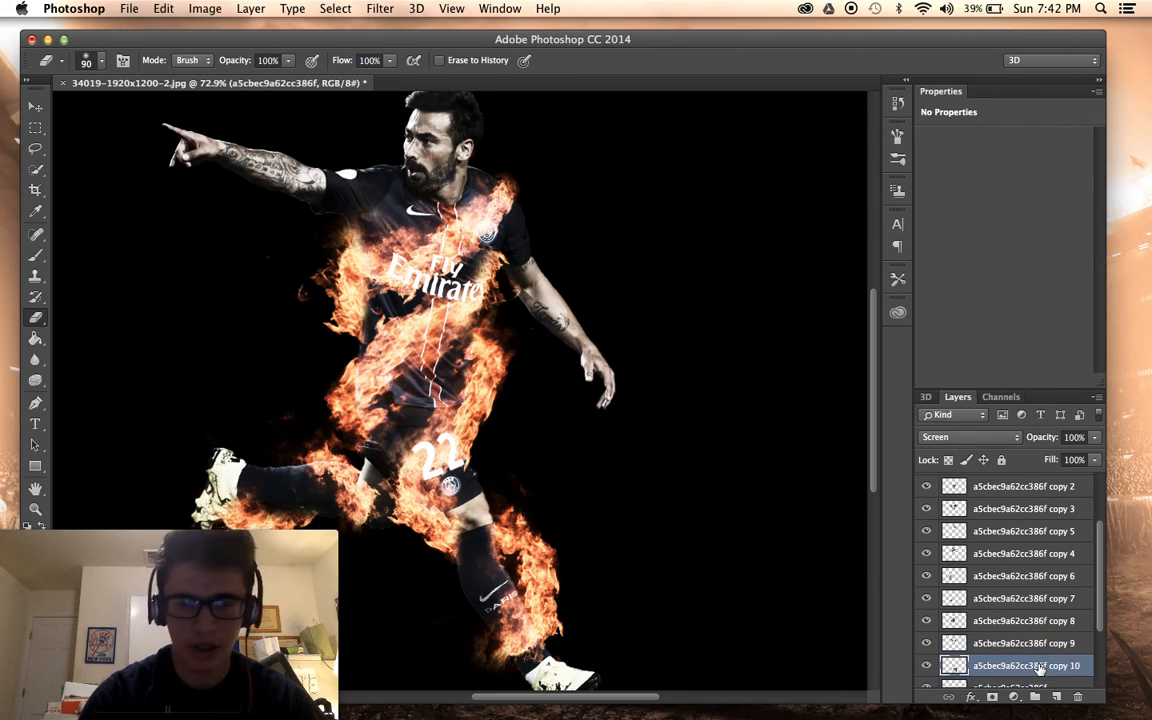
{"action": "left_click", "coordinate": [35, 105]}
{"action": "left_click_drag", "start_coordinate": [520, 575], "coordinate": [435, 262]}
{"action": "key", "text": "super+t"}
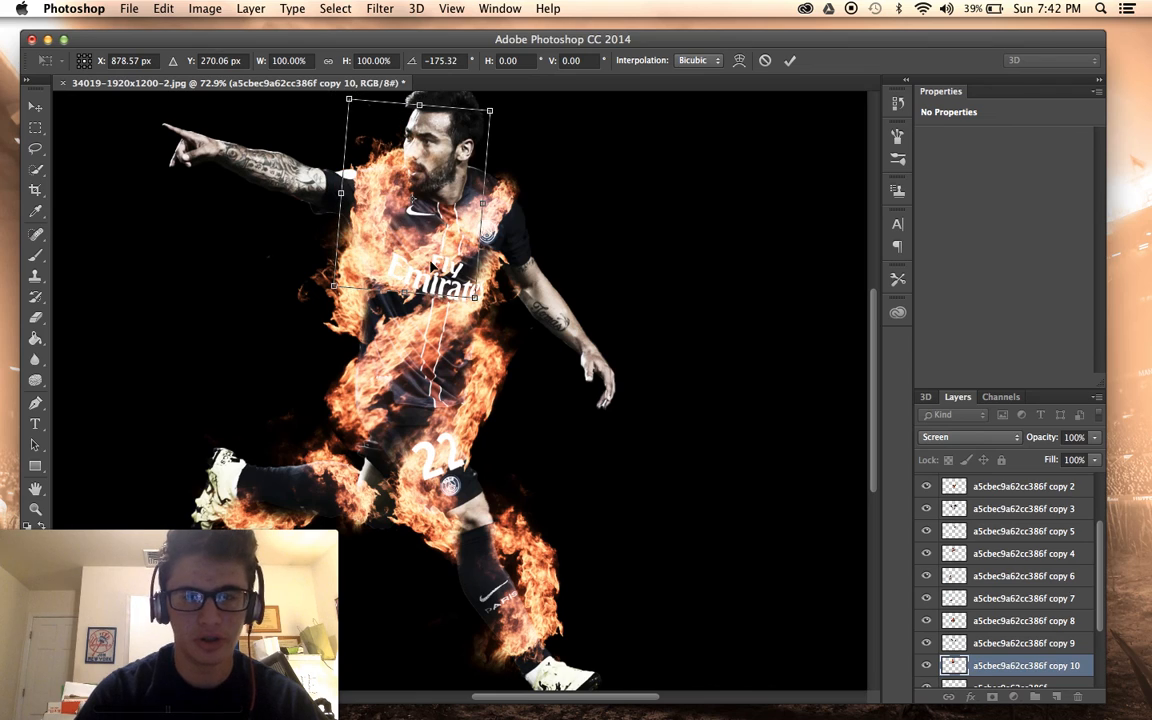
{"action": "left_click_drag", "start_coordinate": [334, 286], "coordinate": [348, 236]}
{"action": "left_click_drag", "start_coordinate": [476, 124], "coordinate": [378, 185]}
{"action": "left_click_drag", "start_coordinate": [474, 159], "coordinate": [441, 168]}
{"action": "left_click_drag", "start_coordinate": [377, 187], "coordinate": [387, 191]}
{"action": "key", "text": "Return"}
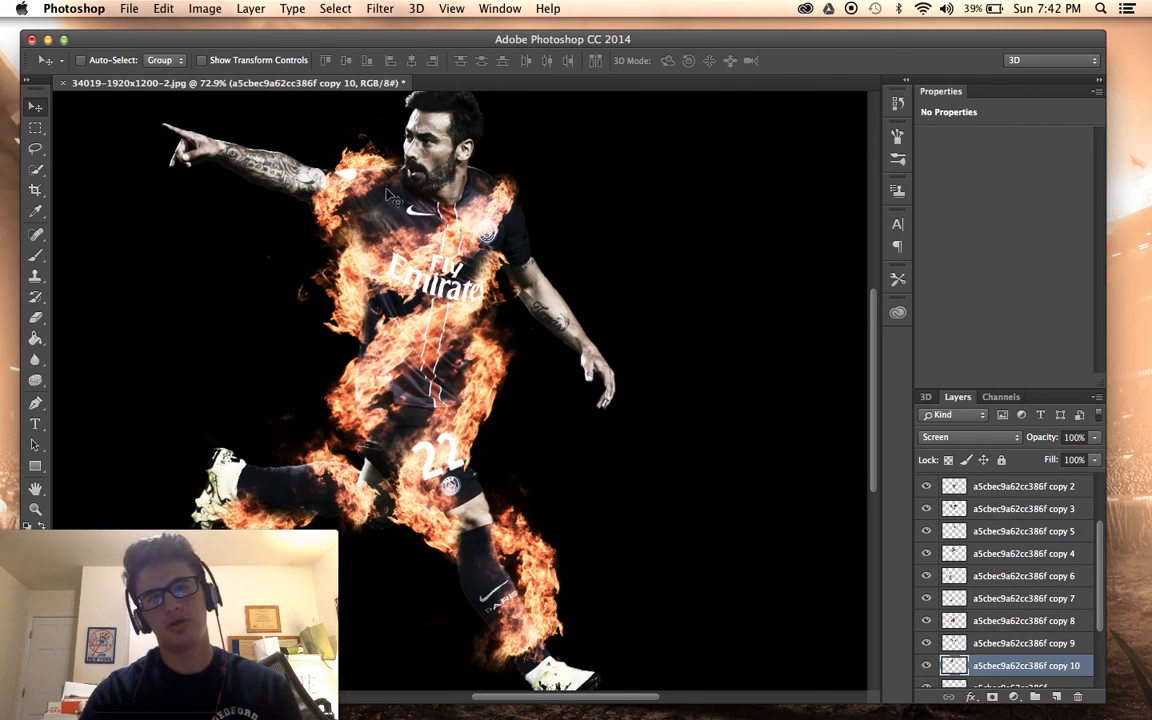
Erase the part of the shoulder flame that hangs below the sleeve.
{"action": "scroll", "coordinate": [193, 243], "scroll_direction": "up", "scroll_amount": 5}
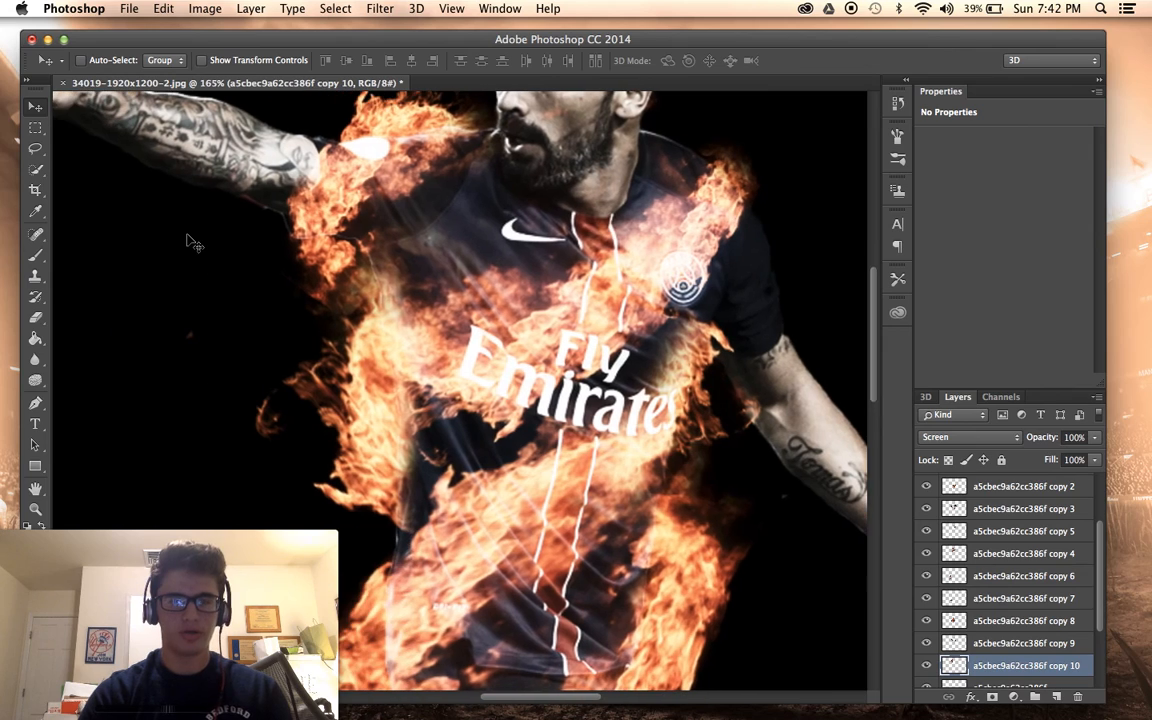
{"action": "key", "text": "e"}
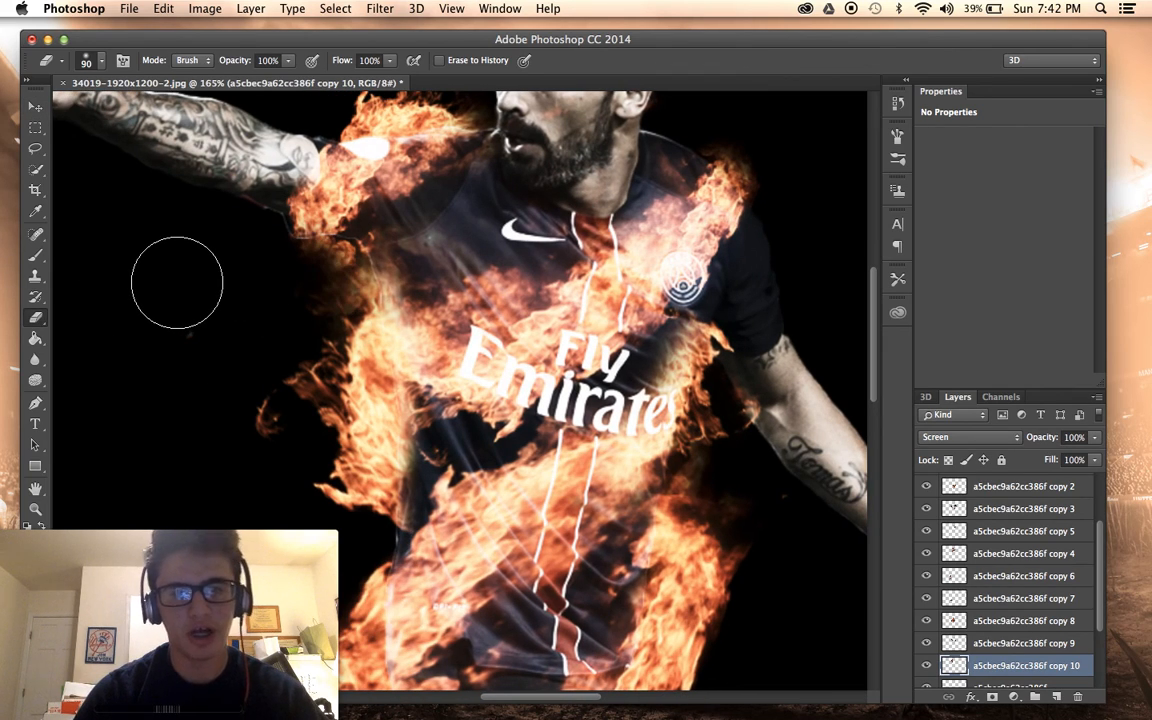
{"action": "scroll", "coordinate": [176, 270], "scroll_direction": "down", "scroll_amount": 3}
{"action": "scroll", "coordinate": [176, 280], "scroll_direction": "down", "scroll_amount": 2}
{"action": "scroll", "coordinate": [176, 278], "scroll_direction": "up", "scroll_amount": 1}
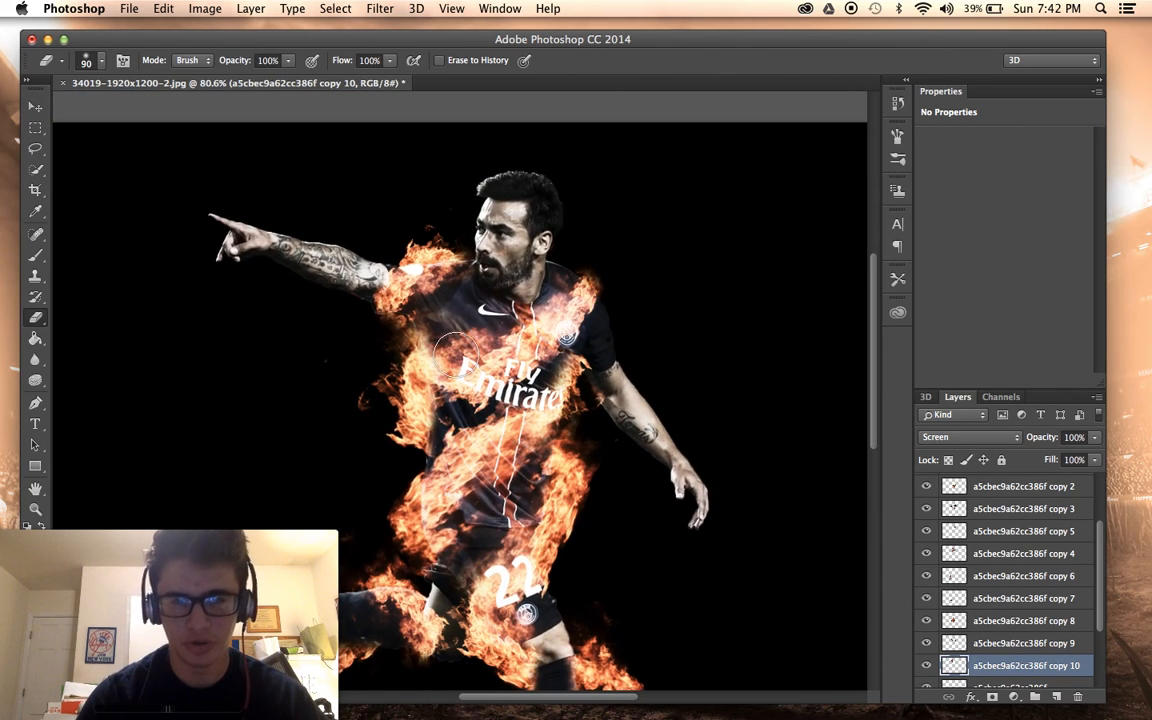
Duplicate the original leg flame again and move the copy up over the outstretched forearm.
{"action": "scroll", "coordinate": [1040, 530], "scroll_direction": "down", "scroll_amount": 2}
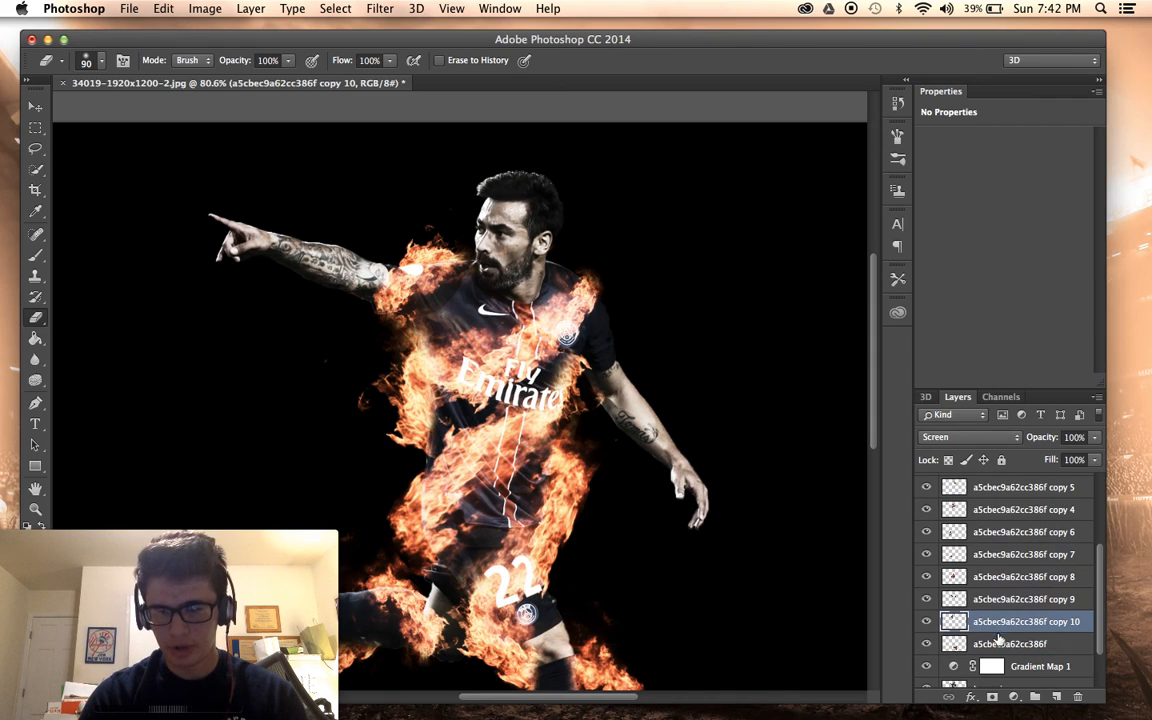
{"action": "left_click", "coordinate": [998, 642]}
{"action": "key", "text": "super+j"}
{"action": "left_click", "coordinate": [31, 126]}
{"action": "left_click", "coordinate": [32, 107]}
{"action": "mouse_move", "coordinate": [406, 321]}
{"action": "left_mouse_down"}
{"action": "mouse_move", "coordinate": [301, 203]}
{"action": "mouse_move", "coordinate": [358, 232]}
{"action": "left_mouse_up"}
{"action": "left_click_drag", "start_coordinate": [490, 362], "coordinate": [272, 99]}
{"action": "left_click_drag", "start_coordinate": [415, 362], "coordinate": [409, 261]}
Scale the forearm flame to 71.68%, rotate it to about -58°, and place it along the outstretched arm.
{"action": "key", "text": "super+t"}
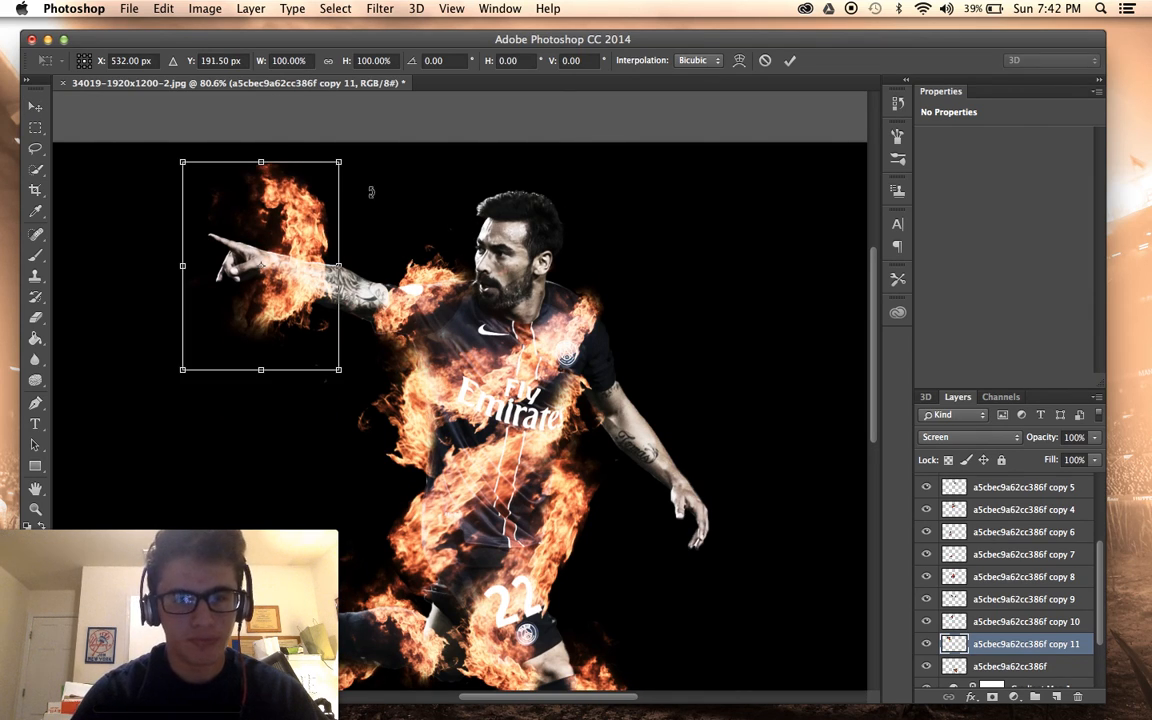
{"action": "left_click_drag", "start_coordinate": [375, 199], "coordinate": [346, 257]}
{"action": "left_click_drag", "start_coordinate": [386, 299], "coordinate": [315, 280]}
{"action": "left_click_drag", "start_coordinate": [188, 283], "coordinate": [350, 322]}
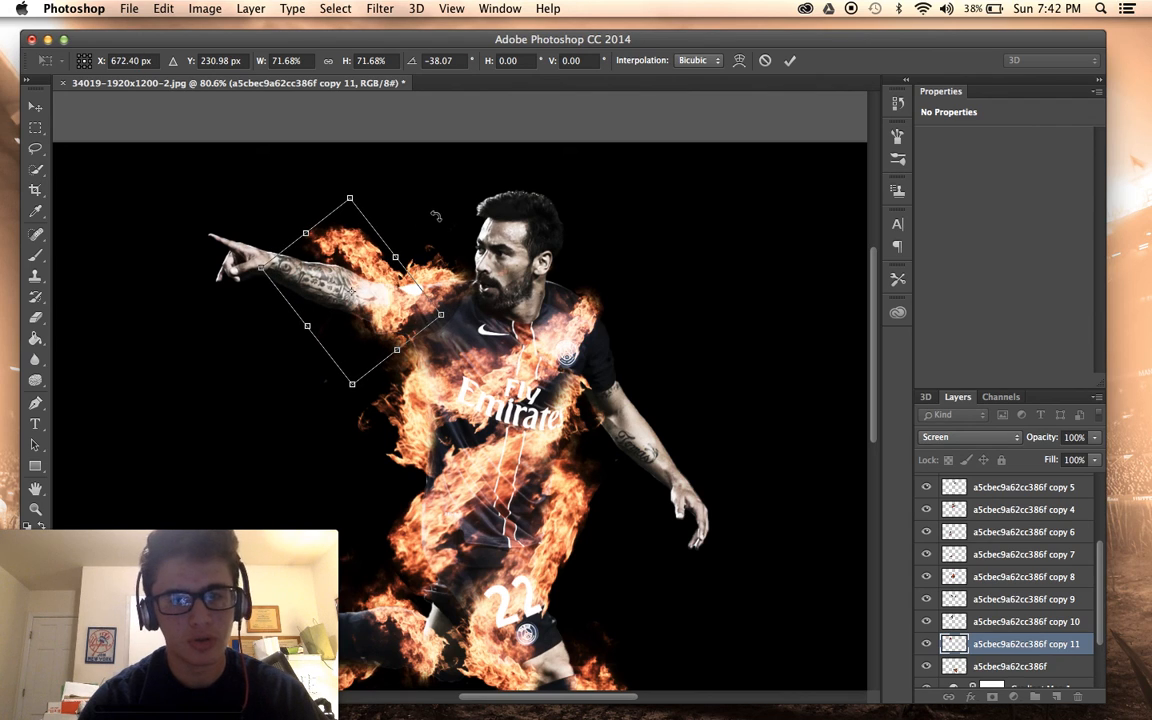
{"action": "left_click_drag", "start_coordinate": [435, 215], "coordinate": [405, 191]}
{"action": "left_click_drag", "start_coordinate": [389, 283], "coordinate": [377, 299]}
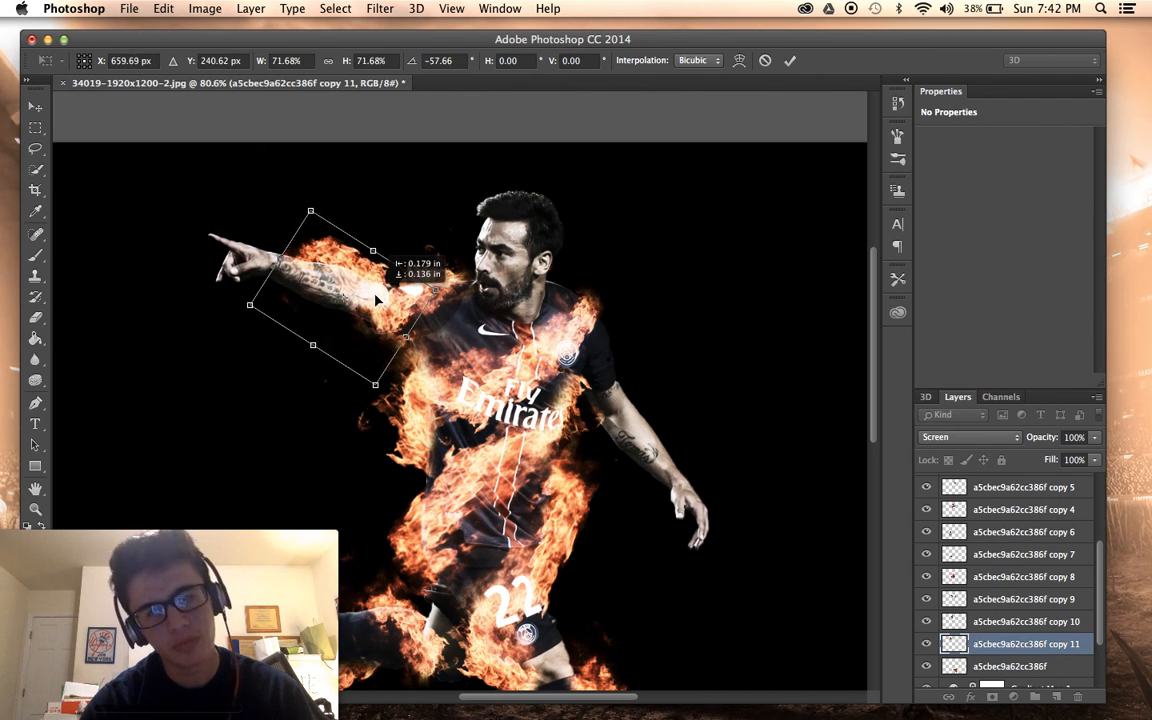
{"action": "key", "text": "Return"}
Duplicate the original leg flame once more and move the copy beside the lowered forearm.
{"action": "scroll", "coordinate": [377, 302], "scroll_direction": "down", "scroll_amount": 5}
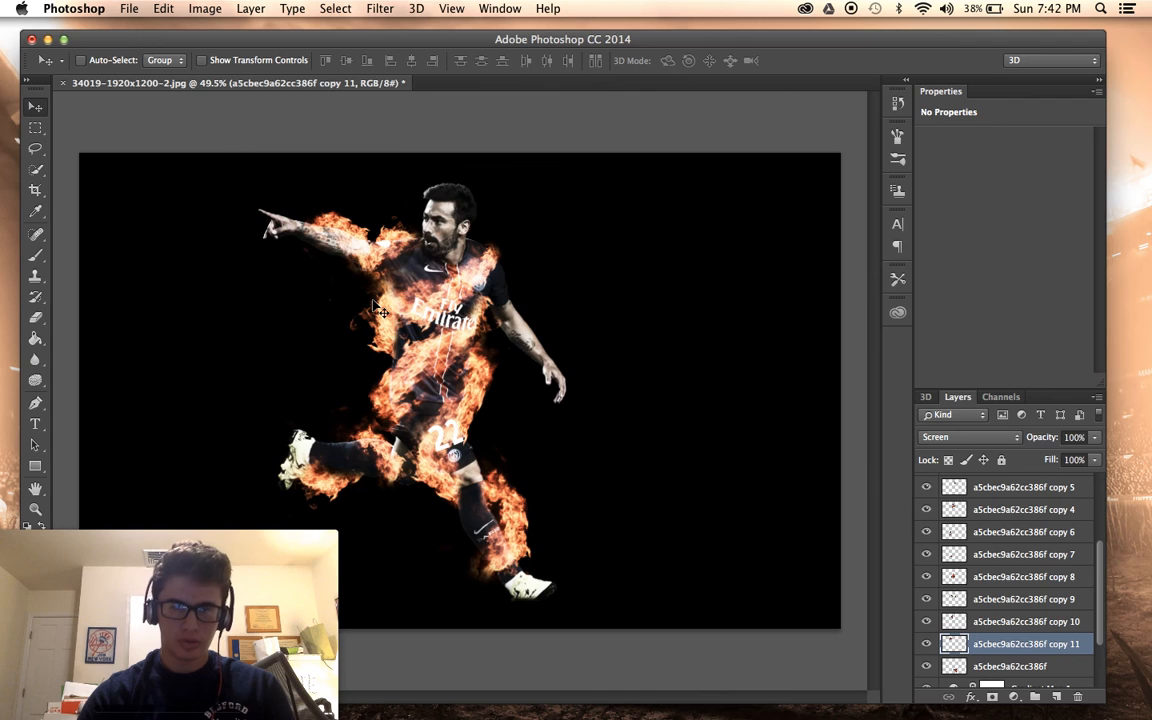
{"action": "scroll", "coordinate": [380, 311], "scroll_direction": "up", "scroll_amount": 5}
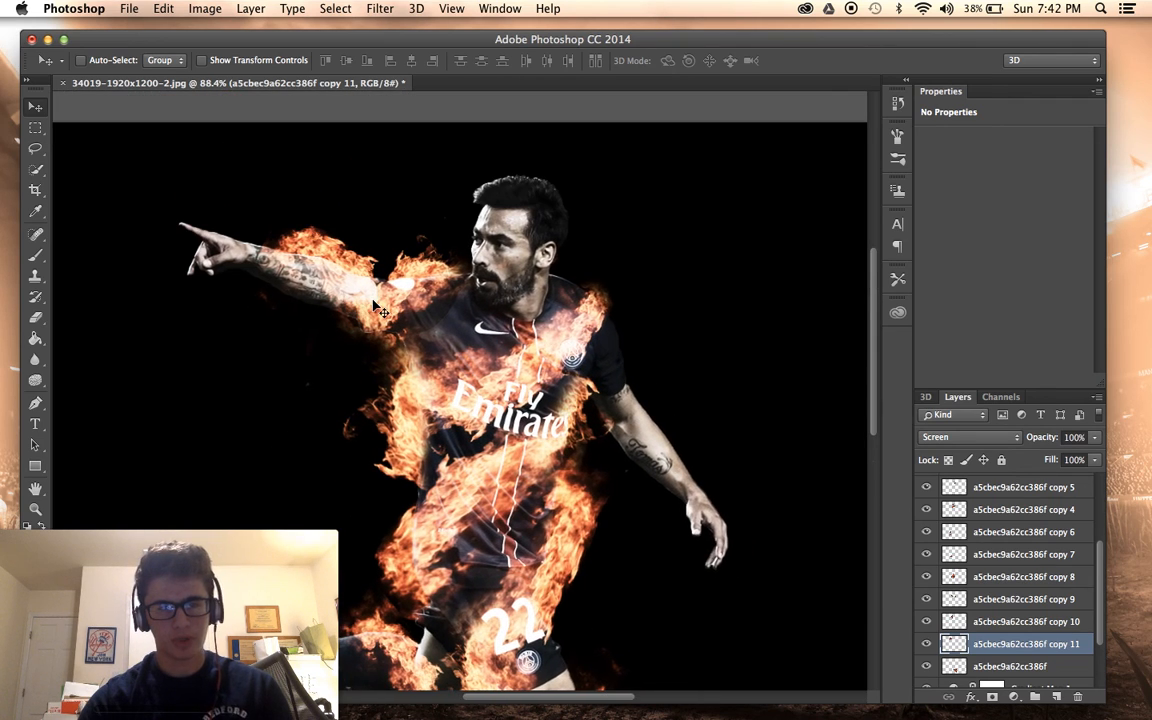
{"action": "scroll", "coordinate": [380, 292], "scroll_direction": "up", "scroll_amount": 6}
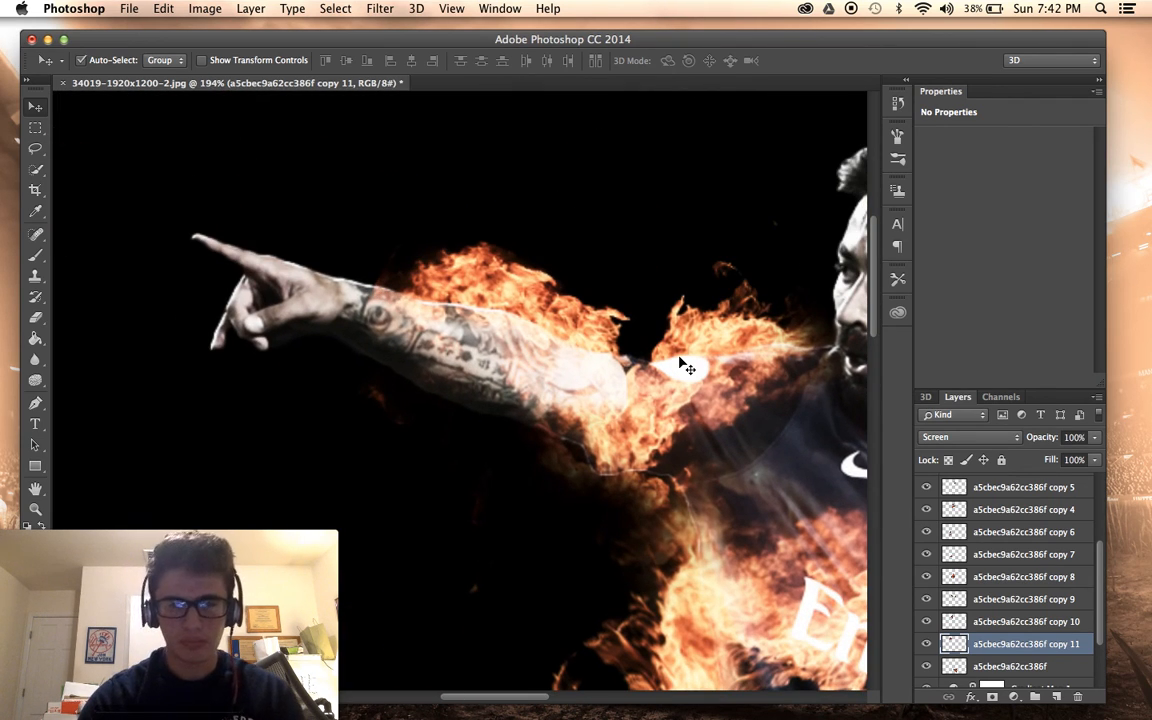
{"action": "scroll", "coordinate": [478, 405], "scroll_direction": "down", "scroll_amount": 6}
{"action": "scroll", "coordinate": [400, 480], "scroll_direction": "up", "scroll_amount": 3}
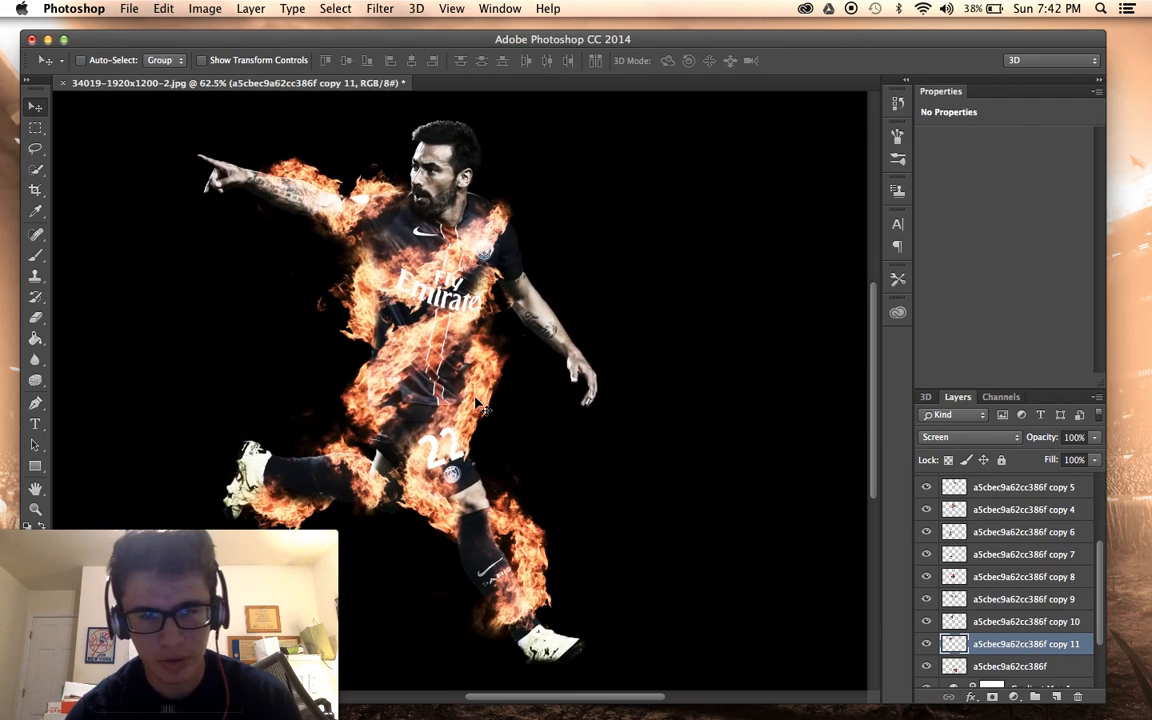
{"action": "key", "text": "ctrl+j"}
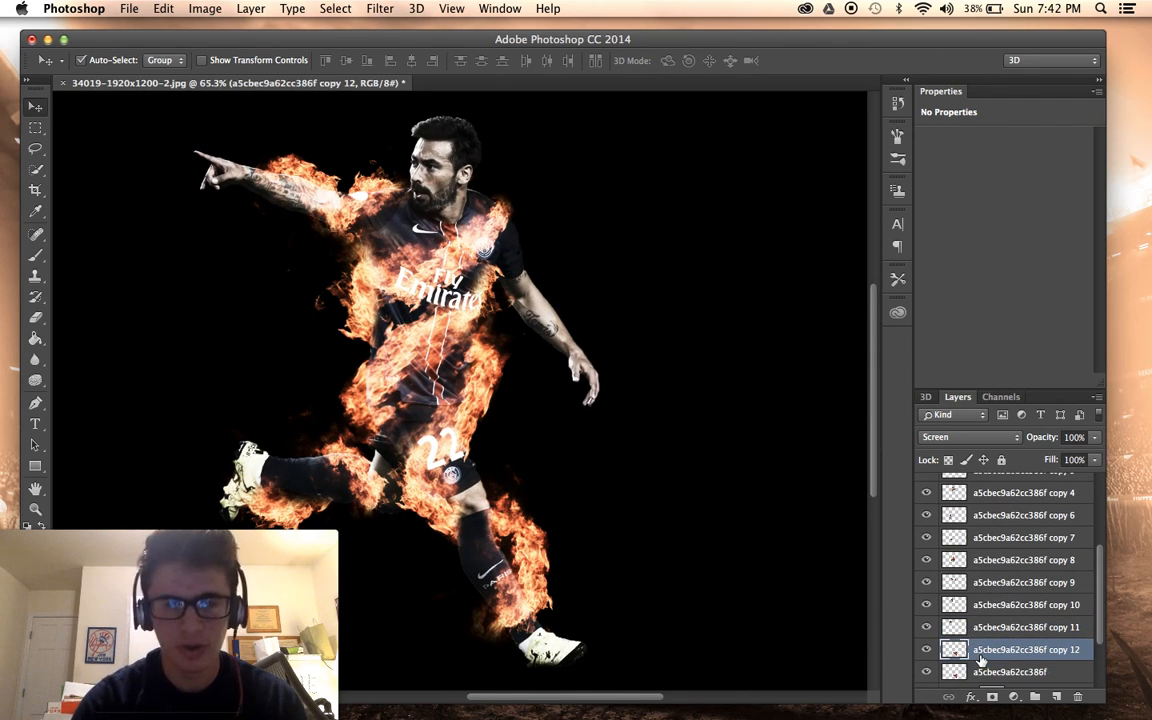
{"action": "left_click_drag", "start_coordinate": [228, 280], "coordinate": [292, 114]}
{"action": "left_click_drag", "start_coordinate": [383, 255], "coordinate": [388, 145]}
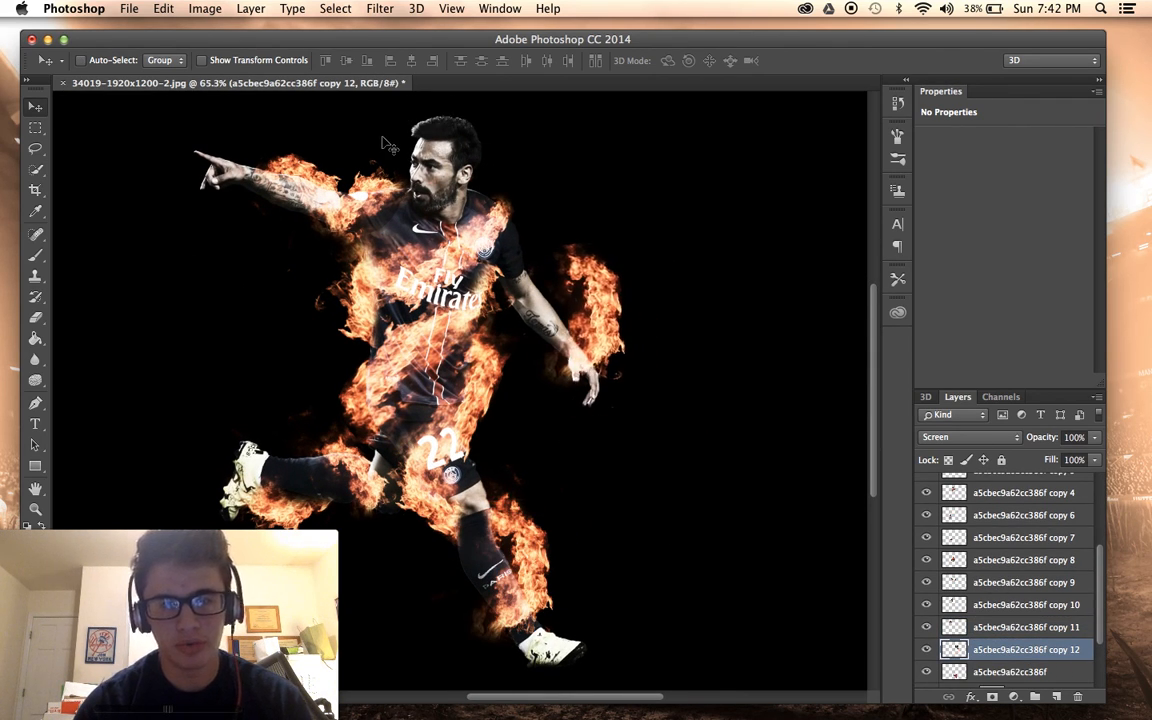
Move the newest flame copy against the lowered arm, scale it down, and place it over the upper arm.
{"action": "left_click_drag", "start_coordinate": [524, 254], "coordinate": [507, 239]}
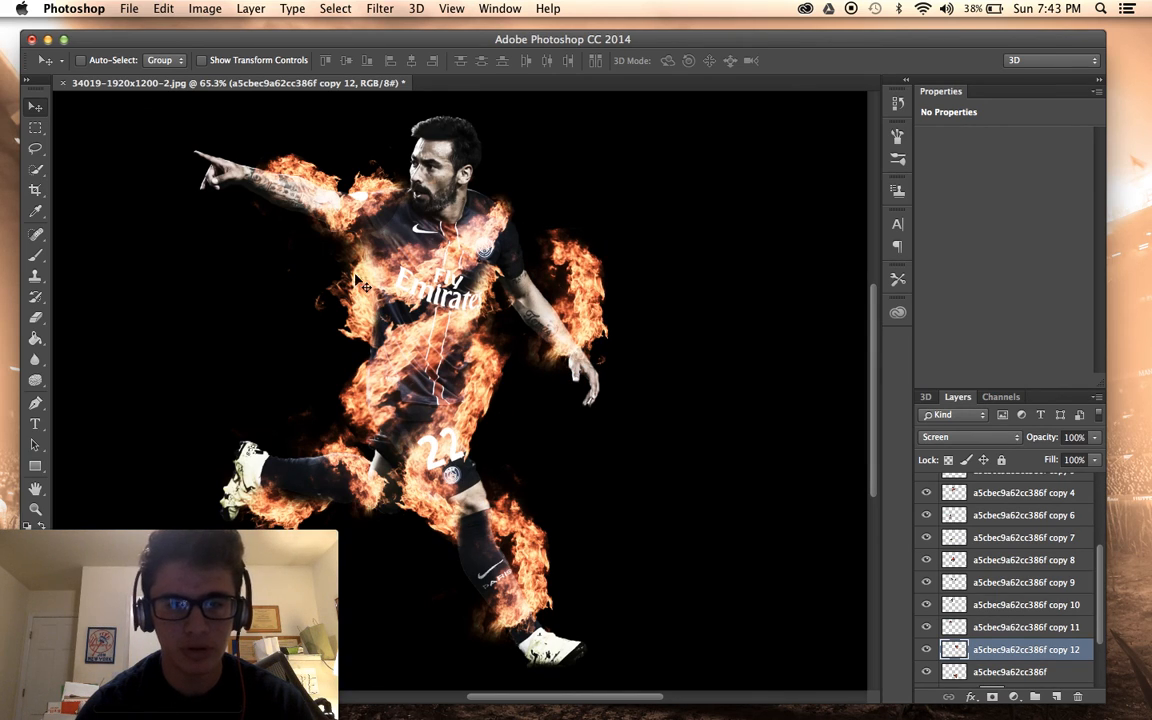
{"action": "left_click_drag", "start_coordinate": [516, 218], "coordinate": [493, 223]}
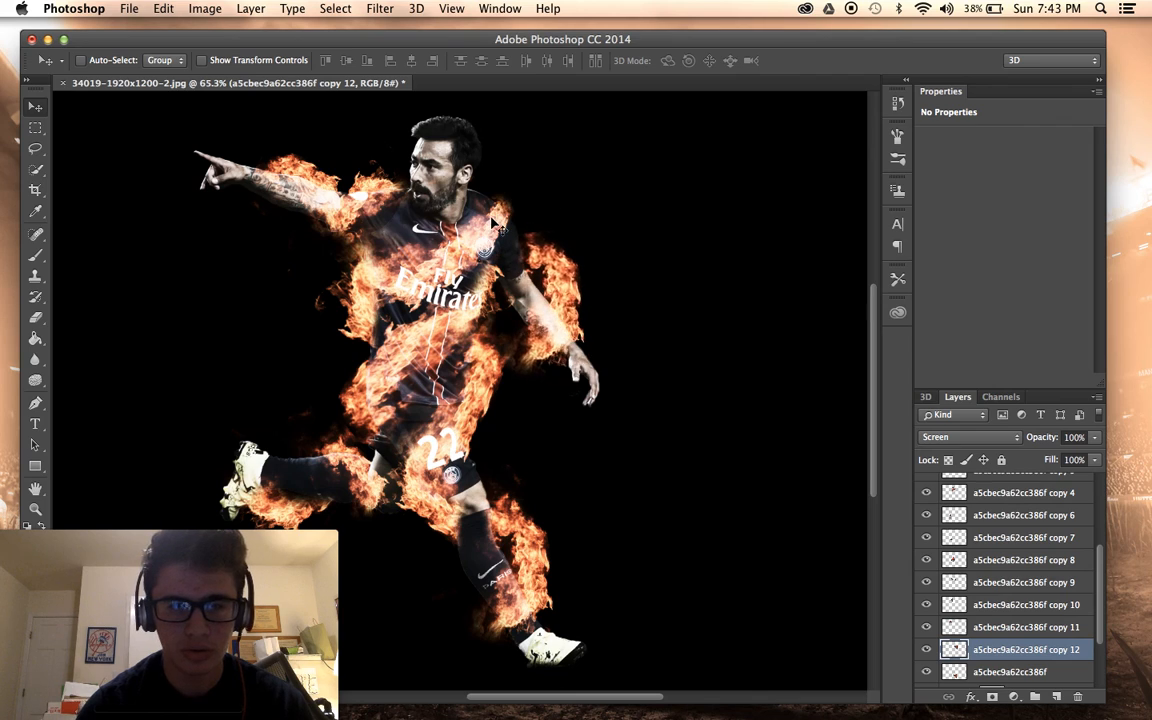
{"action": "scroll", "coordinate": [491, 218], "scroll_direction": "up", "scroll_amount": 5}
{"action": "key", "text": "ctrl+t"}
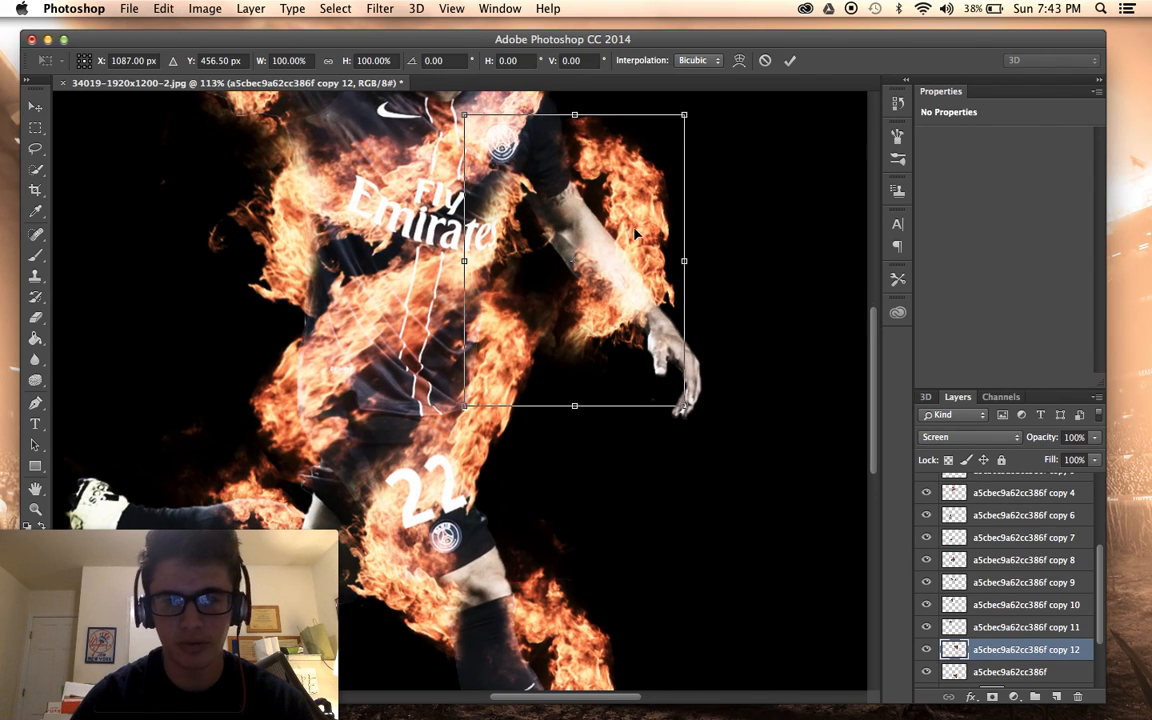
{"action": "left_click_drag", "start_coordinate": [684, 115], "coordinate": [613, 209]}
{"action": "left_click_drag", "start_coordinate": [562, 288], "coordinate": [585, 170]}
{"action": "key", "text": "Return"}
Readjust the flame's size and position just below the sleeve of the lowered arm, and erase its outer edge beyond the arm.
{"action": "key", "text": "super+minus"}
{"action": "key", "text": "super+minus"}
{"action": "key", "text": "super+minus"}
{"action": "mouse_move", "coordinate": [548, 258]}
{"action": "left_mouse_down"}
{"action": "mouse_move", "coordinate": [549, 235]}
{"action": "mouse_move", "coordinate": [554, 277]}
{"action": "left_mouse_up"}
{"action": "scroll", "coordinate": [548, 255], "scroll_direction": "up", "scroll_amount": 5}
{"action": "key", "text": "super+t"}
{"action": "left_click_drag", "start_coordinate": [619, 228], "coordinate": [615, 259]}
{"action": "left_click_drag", "start_coordinate": [509, 226], "coordinate": [520, 229]}
{"action": "key", "text": "Return"}
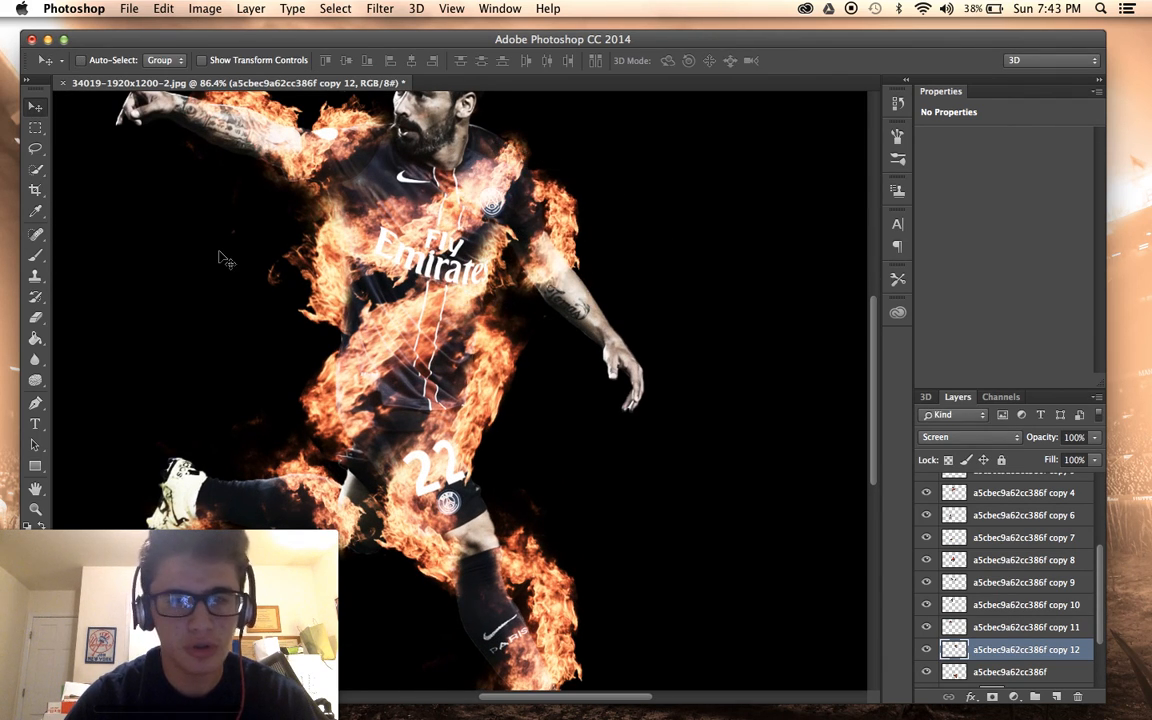
{"action": "left_click", "coordinate": [34, 318]}
{"action": "mouse_move", "coordinate": [586, 216]}
{"action": "left_mouse_down"}
{"action": "mouse_move", "coordinate": [552, 180]}
{"action": "mouse_move", "coordinate": [604, 240]}
{"action": "left_mouse_up"}
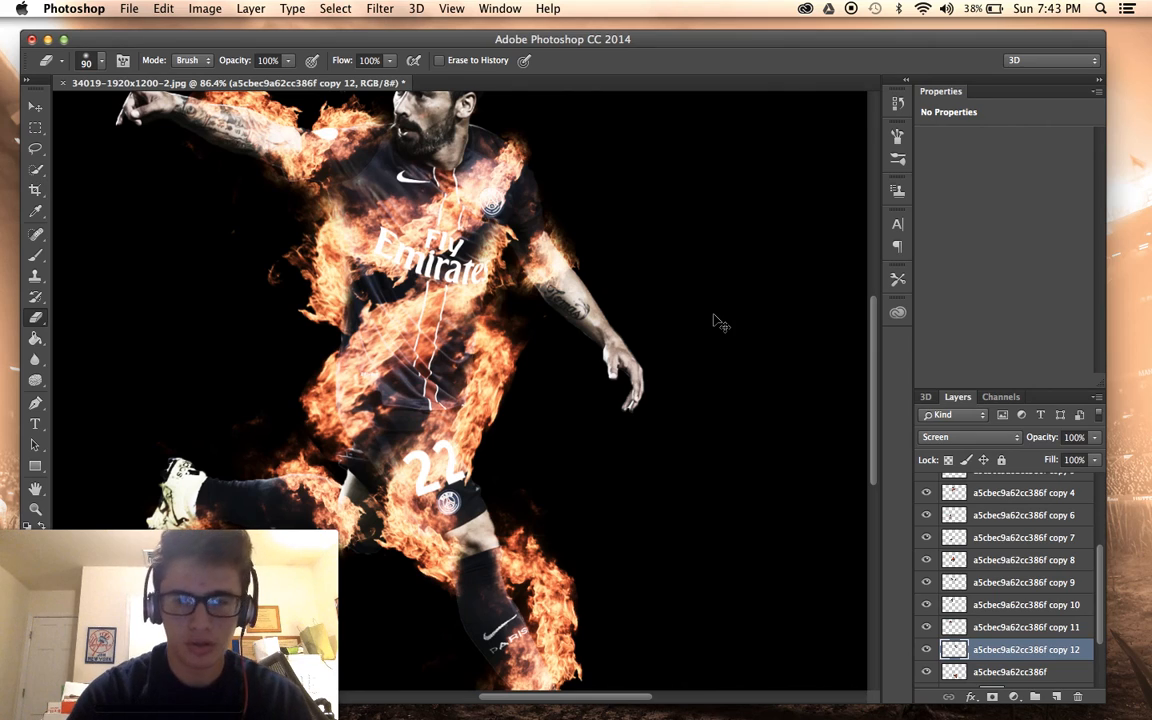
Duplicate the original leg flame again and move the copy beside the lowered forearm, ready for transforming.
{"action": "key", "text": "super+j"}
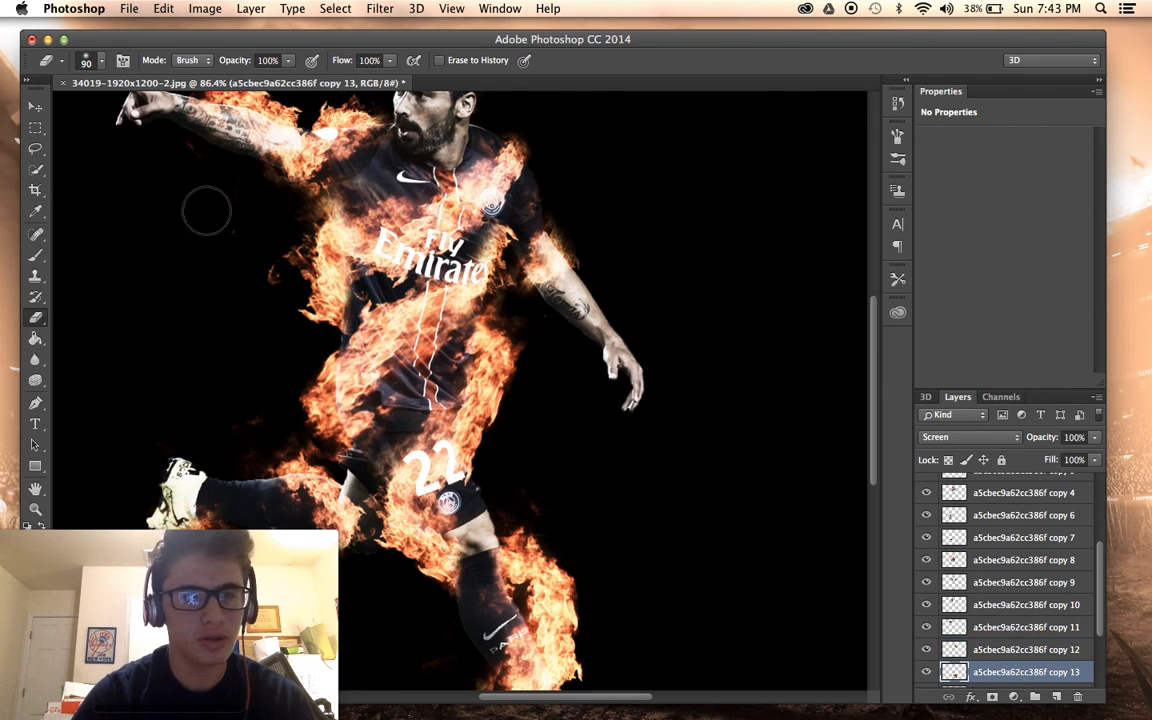
{"action": "left_click", "coordinate": [33, 106]}
{"action": "left_click_drag", "start_coordinate": [428, 240], "coordinate": [519, 162]}
{"action": "left_click_drag", "start_coordinate": [686, 501], "coordinate": [663, 267]}
{"action": "key", "text": "super+t"}
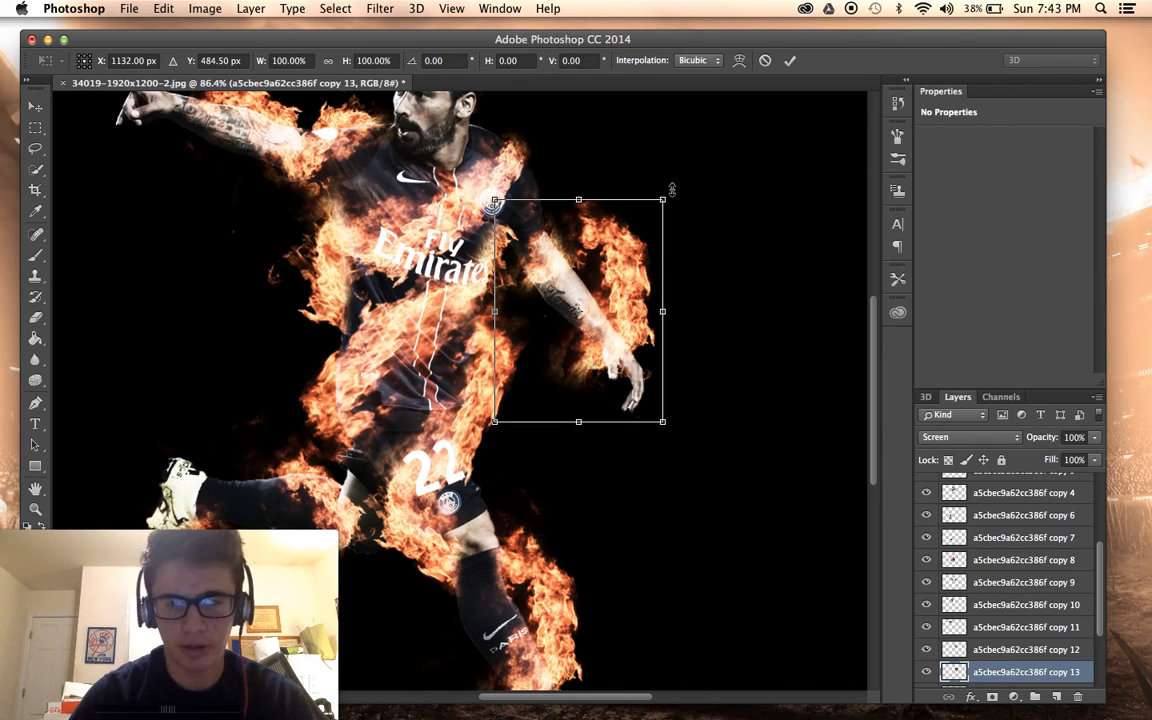
Scale the new flame copy to about 62% and place it along the lowered forearm down to the wrist.
{"action": "left_click_drag", "start_coordinate": [661, 202], "coordinate": [600, 283]}
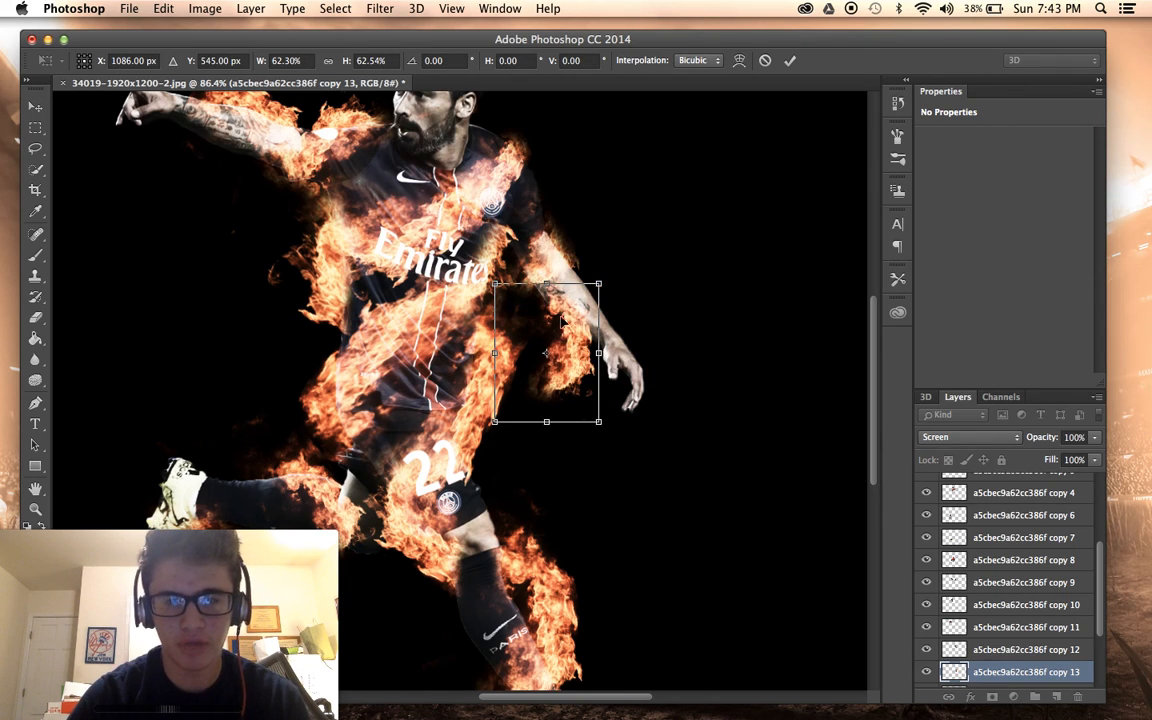
{"action": "left_click_drag", "start_coordinate": [554, 322], "coordinate": [562, 302]}
{"action": "left_click_drag", "start_coordinate": [590, 232], "coordinate": [573, 280]}
{"action": "key", "text": "Return"}
{"action": "key", "text": "super+minus"}
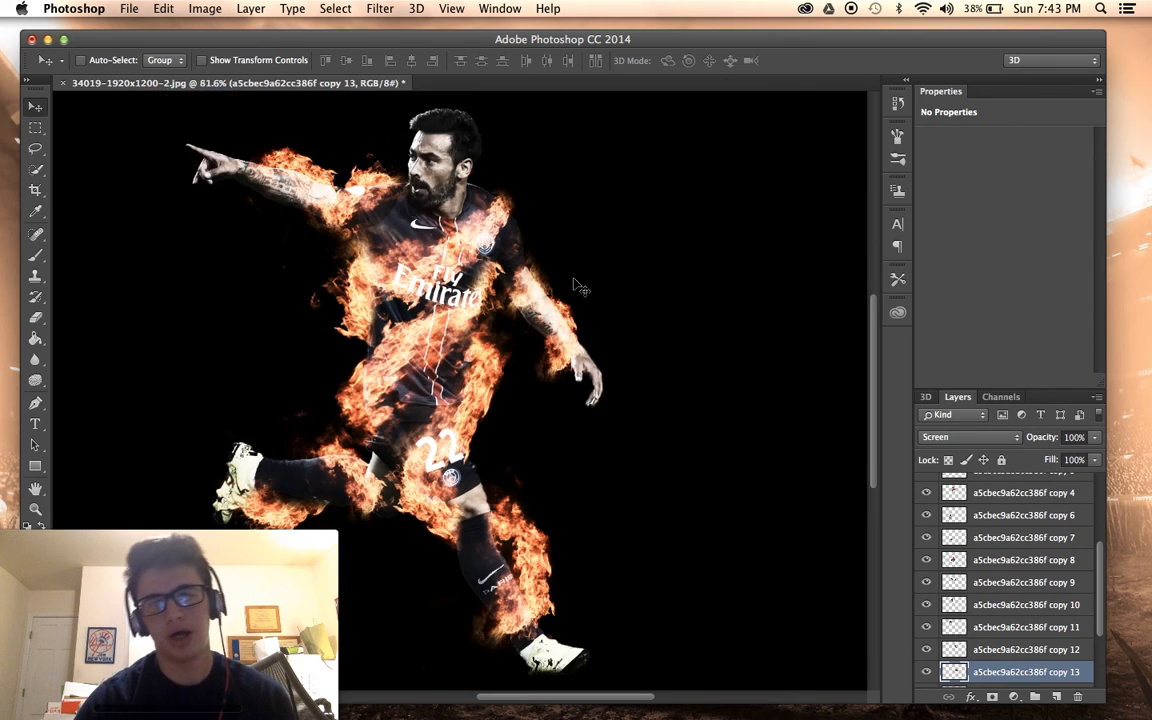
Examine how the flames wrap around the player's arms, torso and legs across the whole wallpaper.
{"action": "key", "text": "super+plus"}
{"action": "left_click", "coordinate": [35, 316]}
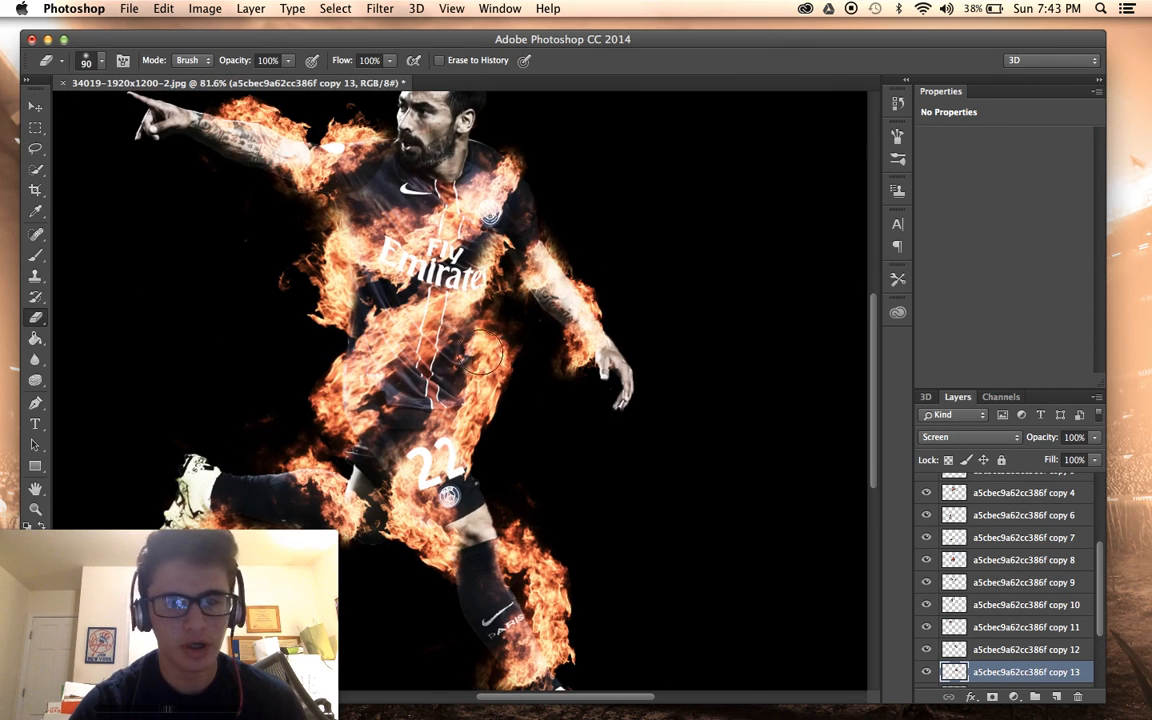
{"action": "scroll", "coordinate": [362, 373], "scroll_direction": "down", "scroll_amount": 5}
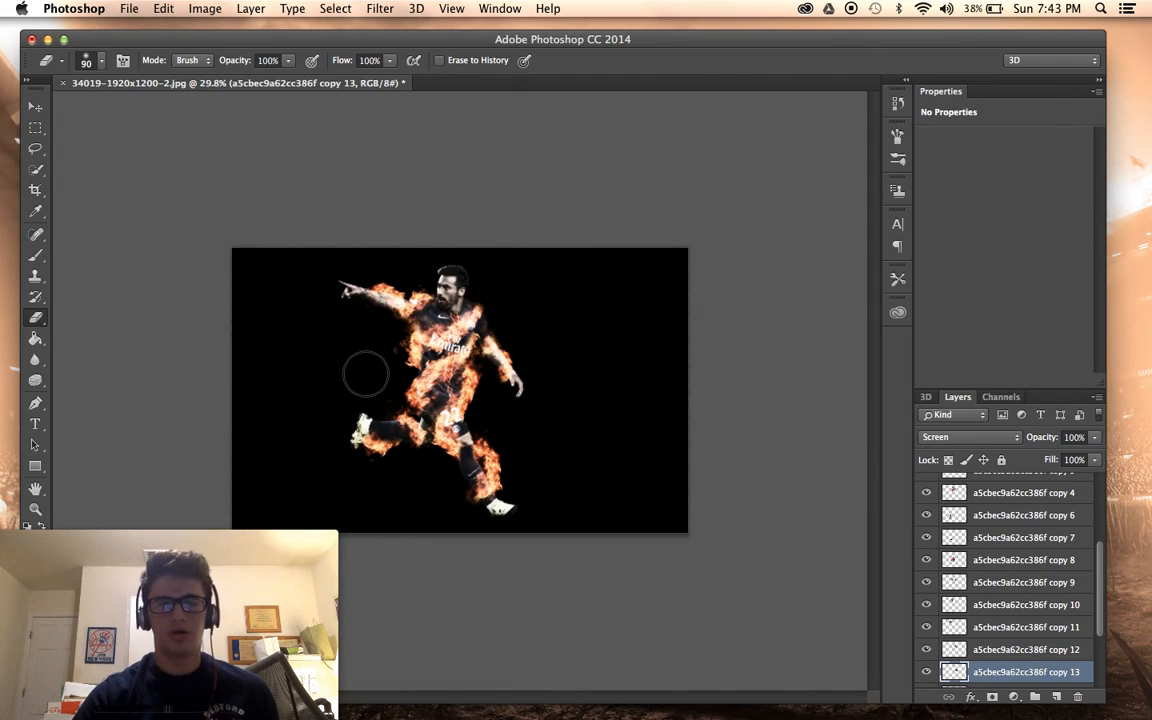
{"action": "scroll", "coordinate": [364, 374], "scroll_direction": "up", "scroll_amount": 5}
{"action": "scroll", "coordinate": [365, 374], "scroll_direction": "down", "scroll_amount": 4}
{"action": "scroll", "coordinate": [363, 374], "scroll_direction": "up", "scroll_amount": 2}
{"action": "scroll", "coordinate": [1058, 602], "scroll_direction": "up", "scroll_amount": 1}
Hide the three Gradient Map adjustment layers to compare the composite with its original colours.
{"action": "scroll", "coordinate": [1058, 602], "scroll_direction": "up", "scroll_amount": 4}
{"action": "left_click", "coordinate": [925, 530]}
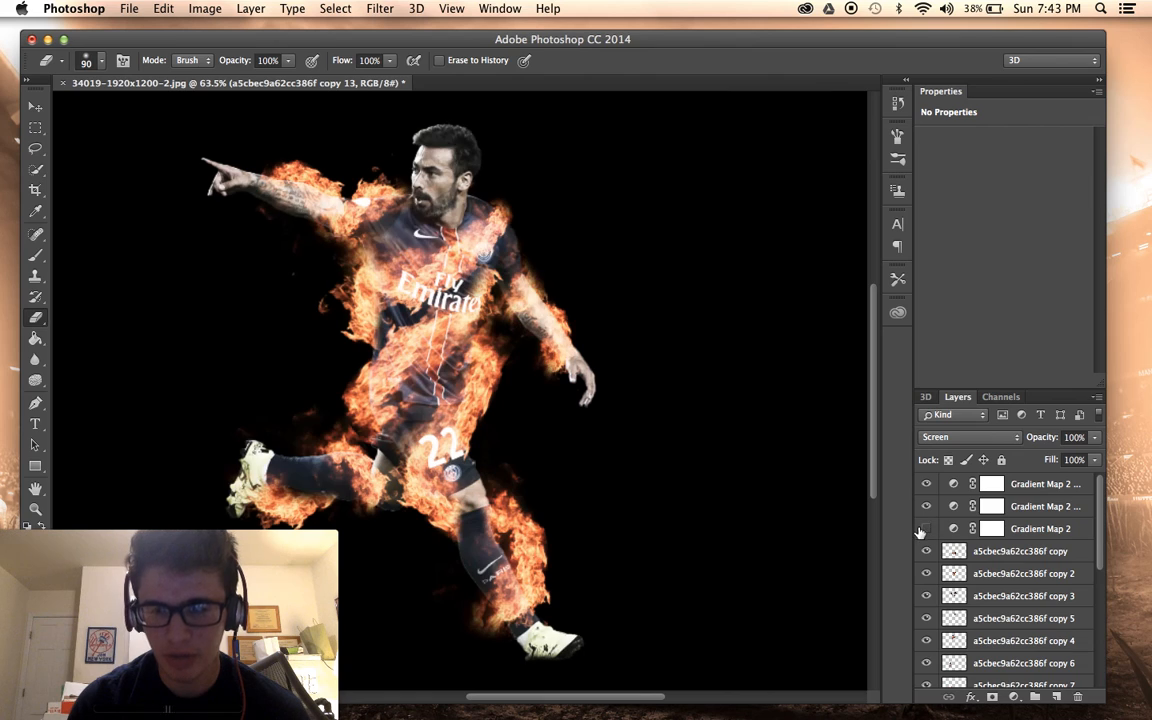
{"action": "left_click", "coordinate": [926, 507]}
{"action": "left_click", "coordinate": [925, 487]}
{"action": "scroll", "coordinate": [543, 437], "scroll_direction": "up", "scroll_amount": 3}
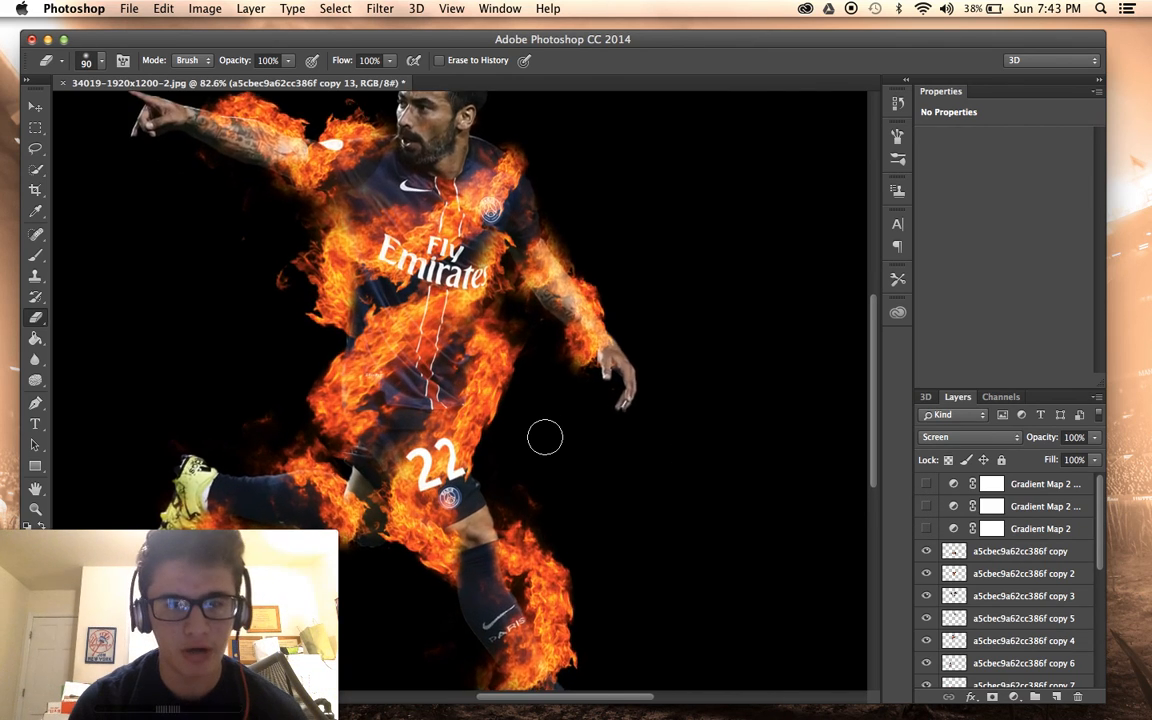
{"action": "scroll", "coordinate": [545, 437], "scroll_direction": "down", "scroll_amount": 2}
{"action": "scroll", "coordinate": [545, 437], "scroll_direction": "down", "scroll_amount": 2}
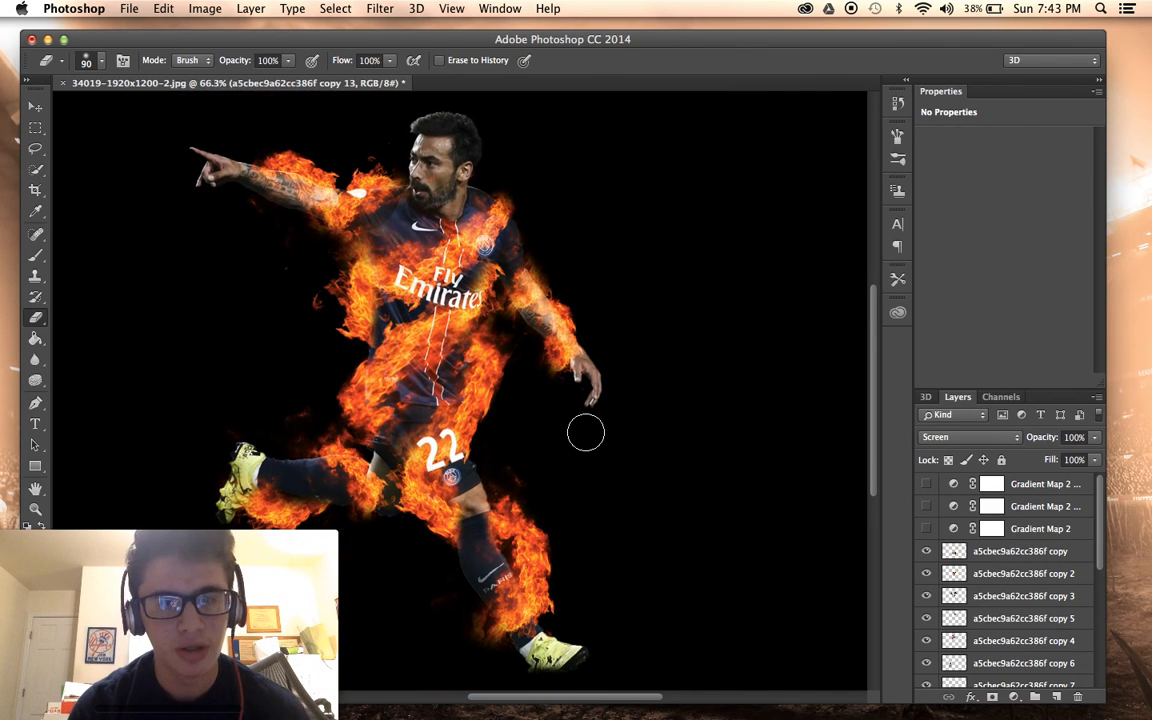
Show the three Gradient Map adjustment layers again and check the toned composite.
{"action": "scroll", "coordinate": [745, 448], "scroll_direction": "up", "scroll_amount": 2}
{"action": "left_click", "coordinate": [921, 505]}
{"action": "left_click_drag", "start_coordinate": [927, 527], "coordinate": [927, 486]}
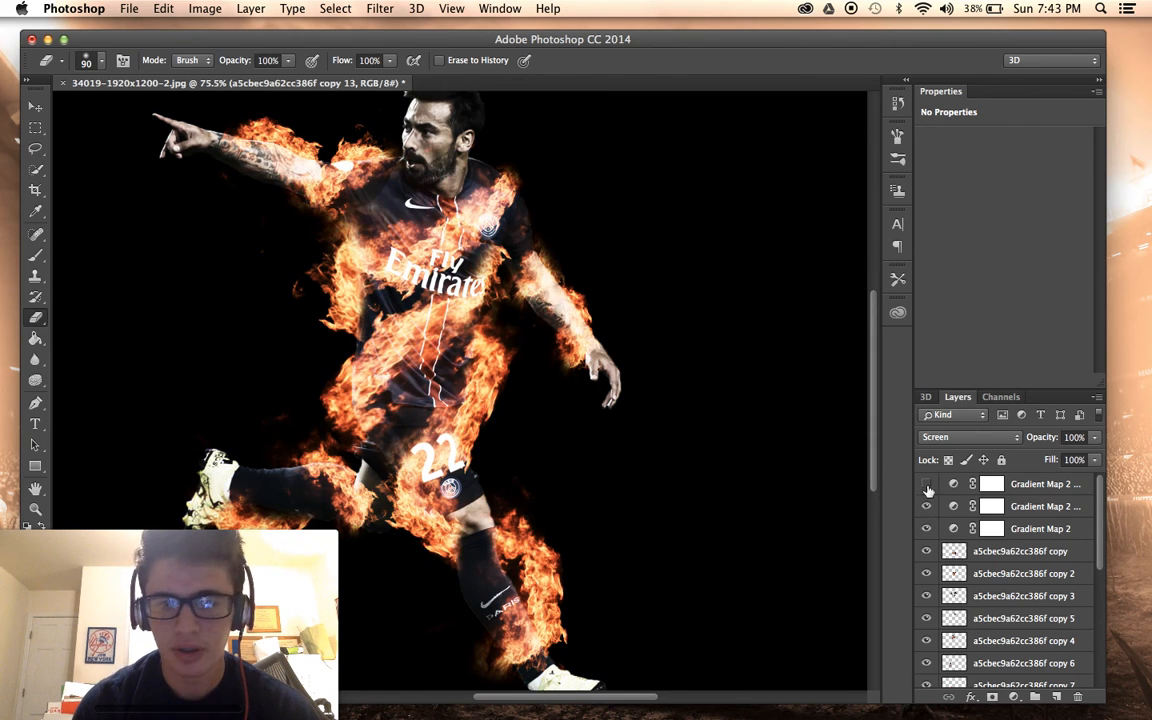
{"action": "scroll", "coordinate": [690, 478], "scroll_direction": "down", "scroll_amount": 2}
{"action": "scroll", "coordinate": [692, 476], "scroll_direction": "up", "scroll_amount": 2}
{"action": "scroll", "coordinate": [692, 476], "scroll_direction": "down", "scroll_amount": 3}
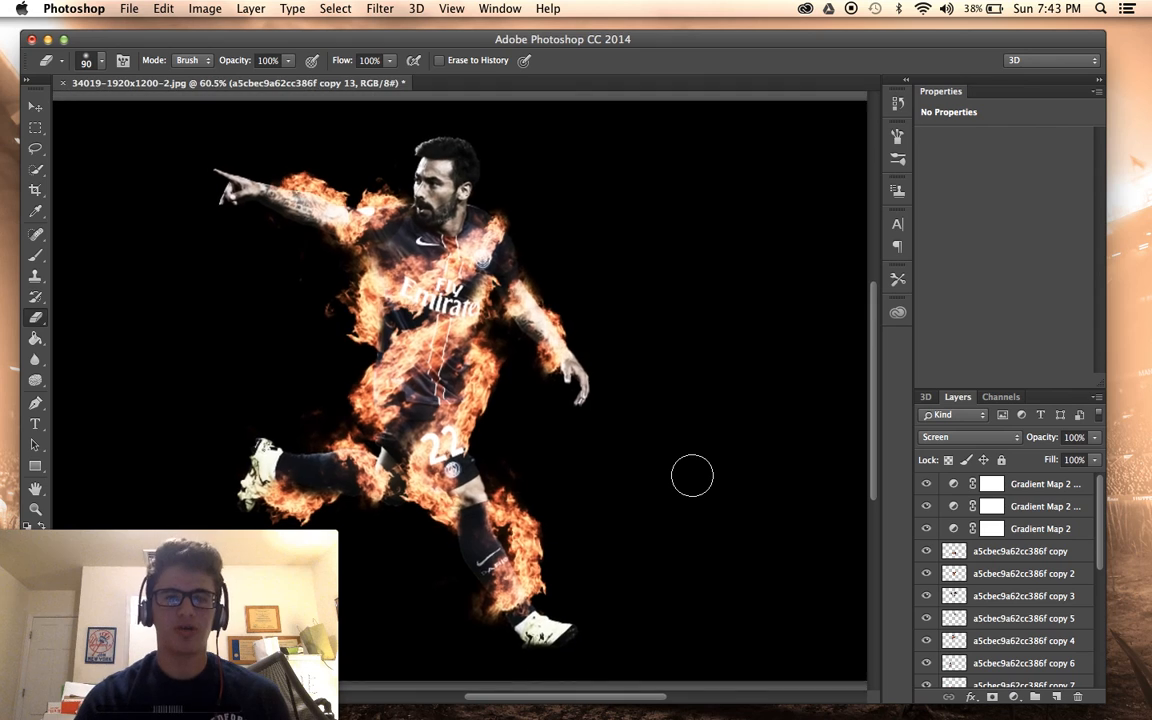
Hide the black Layer 1 so the cloudy field background shows behind the burning player.
{"action": "scroll", "coordinate": [692, 476], "scroll_direction": "up", "scroll_amount": 2}
{"action": "scroll", "coordinate": [990, 615], "scroll_direction": "down", "scroll_amount": 5}
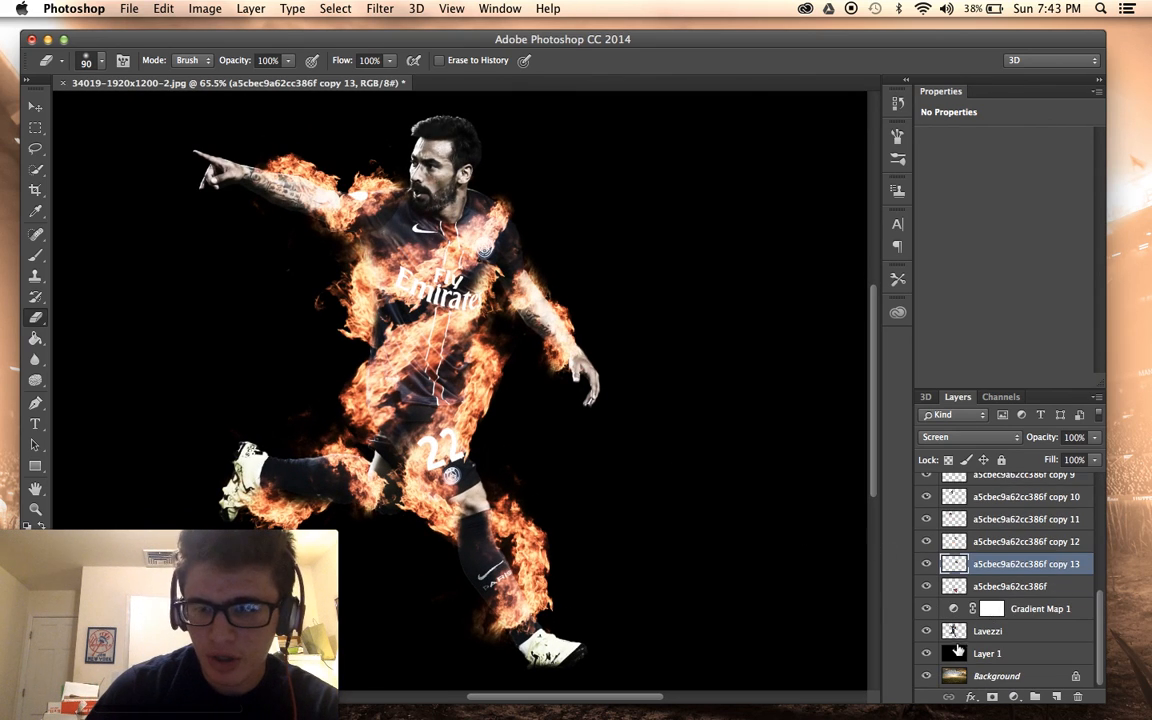
{"action": "left_click", "coordinate": [927, 653]}
{"action": "scroll", "coordinate": [800, 588], "scroll_direction": "down", "scroll_amount": 2}
{"action": "scroll", "coordinate": [805, 586], "scroll_direction": "up", "scroll_amount": 3}
{"action": "scroll", "coordinate": [808, 585], "scroll_direction": "down", "scroll_amount": 1}
{"action": "scroll", "coordinate": [800, 580], "scroll_direction": "down", "scroll_amount": 1}
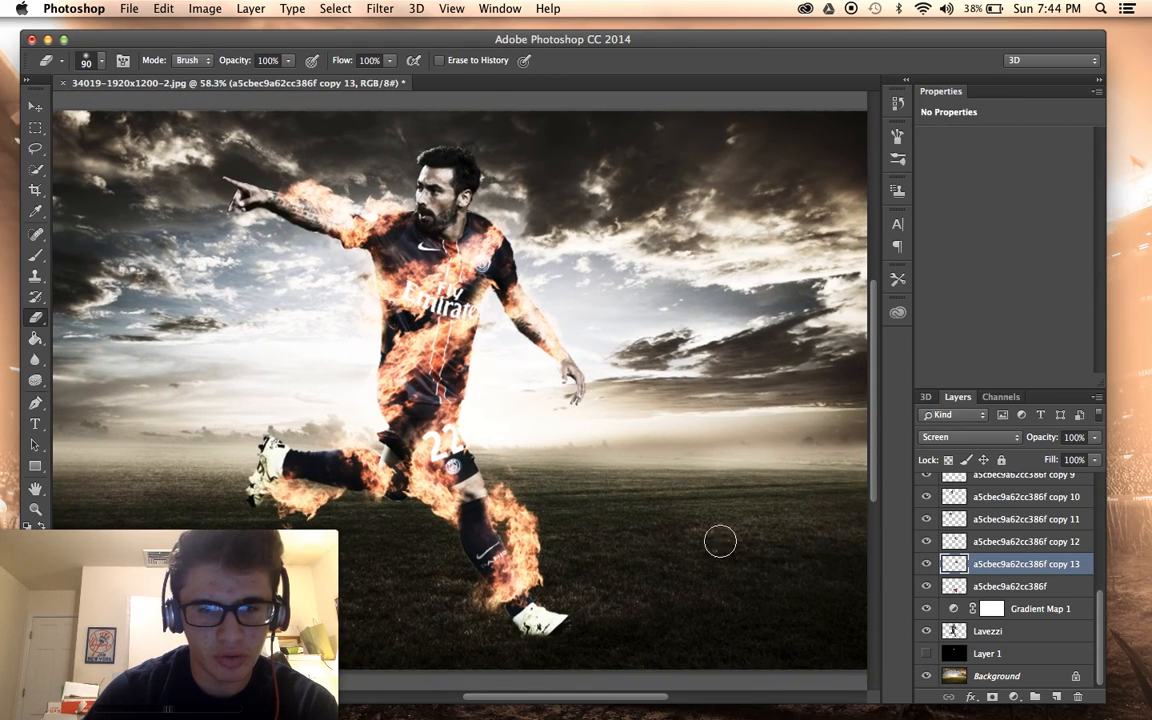
{"action": "scroll", "coordinate": [270, 414], "scroll_direction": "up", "scroll_amount": 1}
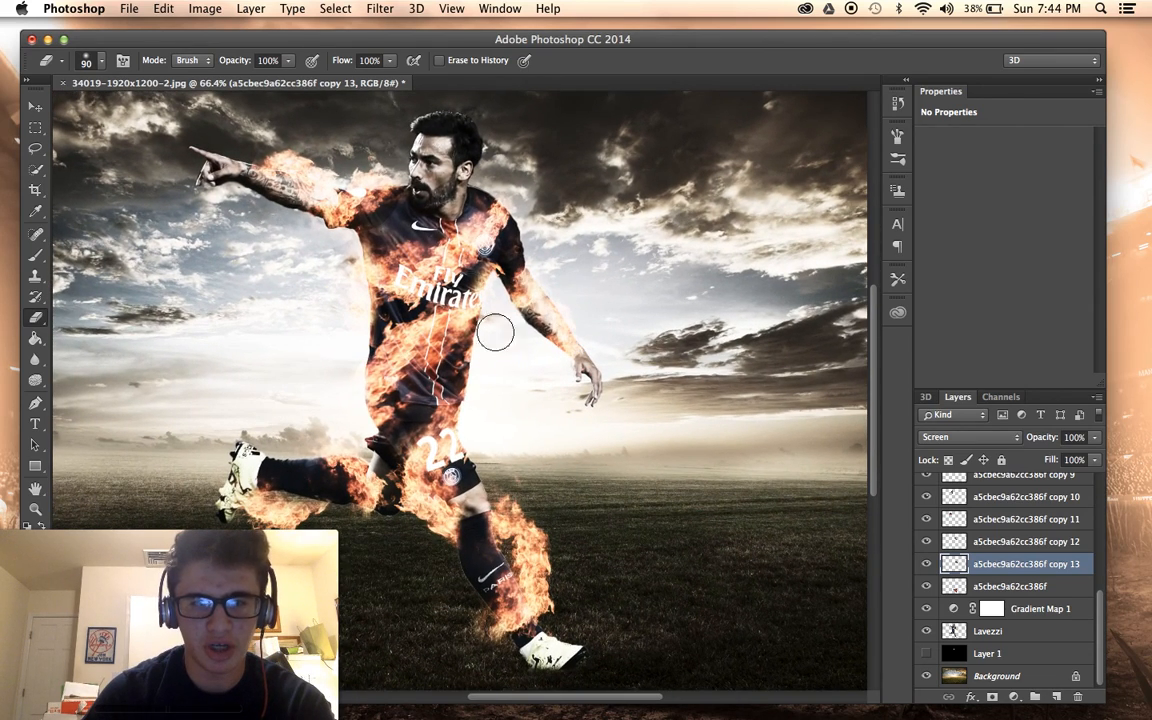
{"action": "scroll", "coordinate": [560, 454], "scroll_direction": "down", "scroll_amount": 1}
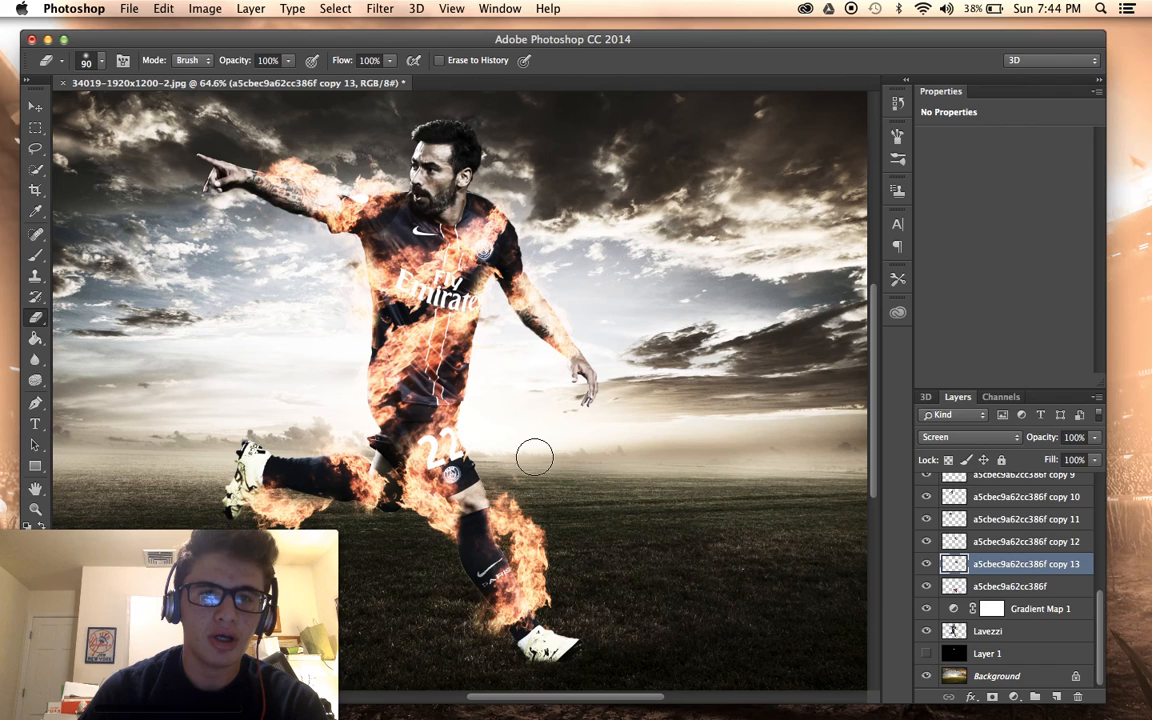
{"action": "scroll", "coordinate": [345, 353], "scroll_direction": "up", "scroll_amount": 1}
{"action": "scroll", "coordinate": [320, 304], "scroll_direction": "up", "scroll_amount": 1}
{"action": "scroll", "coordinate": [320, 306], "scroll_direction": "down", "scroll_amount": 1}
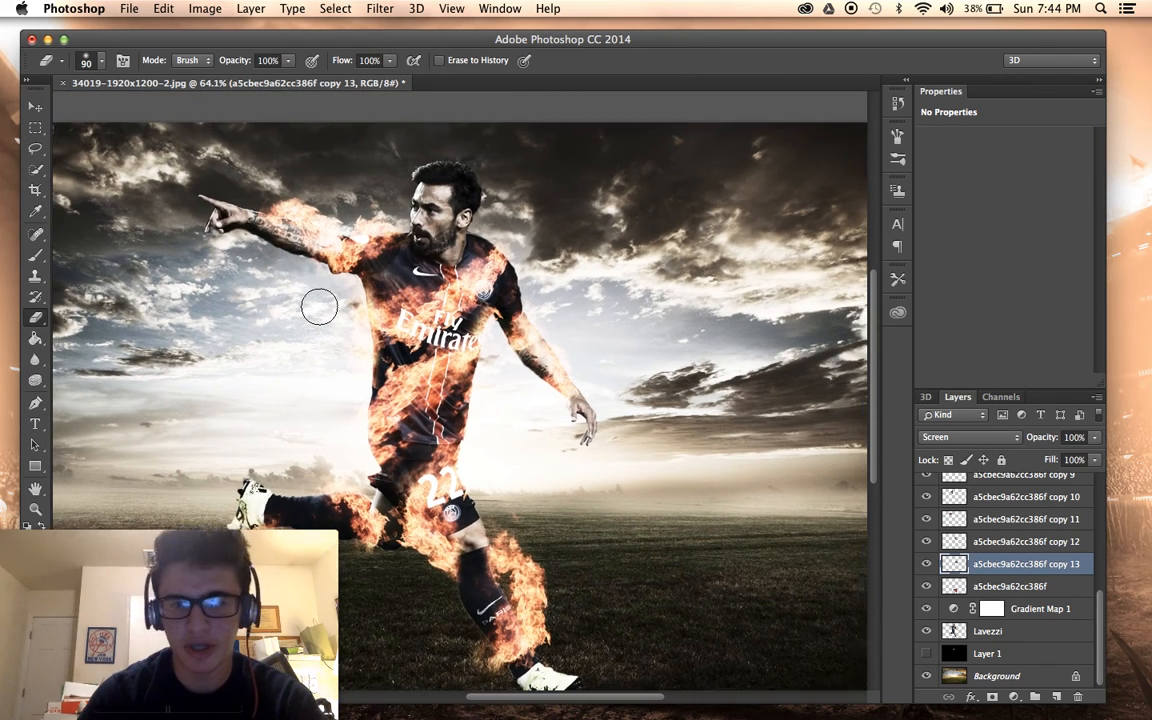
Try to merge all the a5cbec9a62cc386f flame layers into one and set its blend mode to Screen.
{"action": "scroll", "coordinate": [950, 570], "scroll_direction": "up", "scroll_amount": 10}
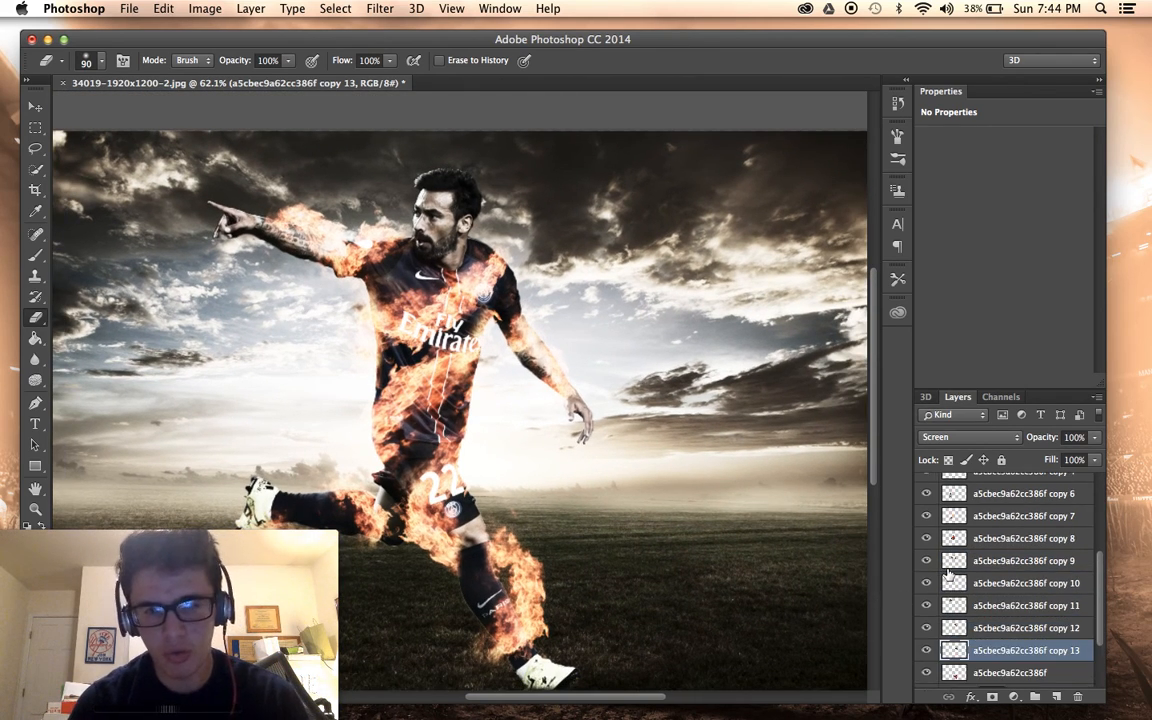
{"action": "left_click", "coordinate": [955, 551]}
{"action": "scroll", "coordinate": [980, 600], "scroll_direction": "down", "scroll_amount": 5}
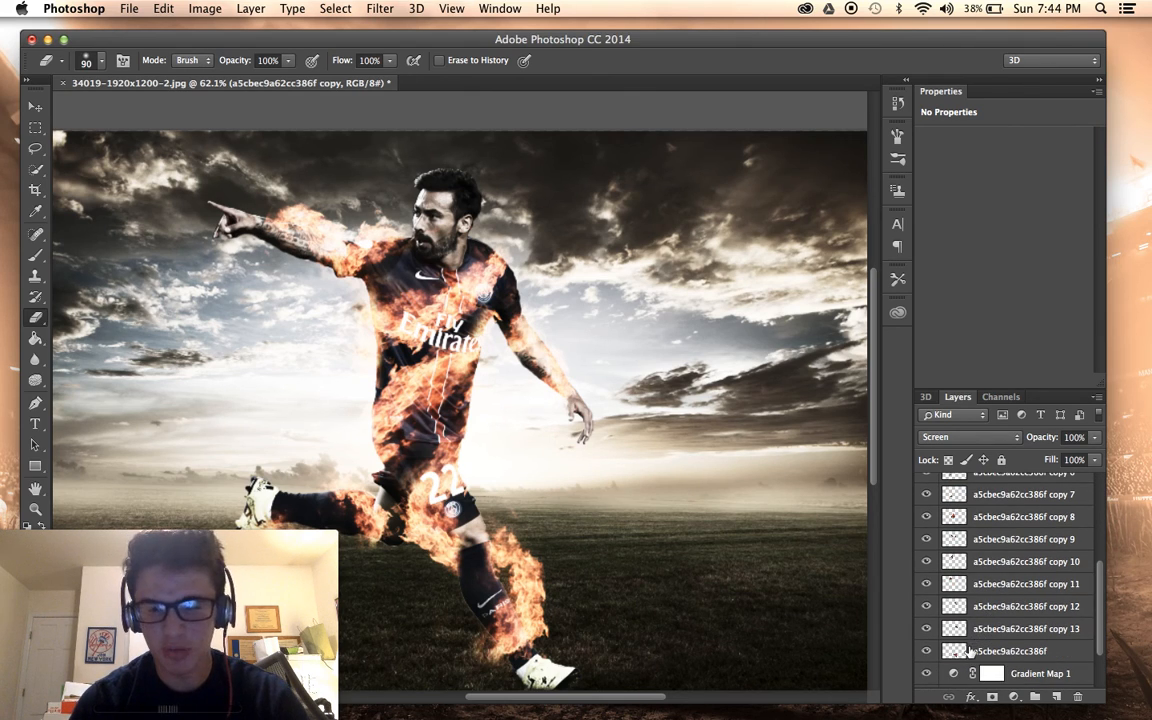
{"action": "left_click", "coordinate": [965, 652], "text": "shift"}
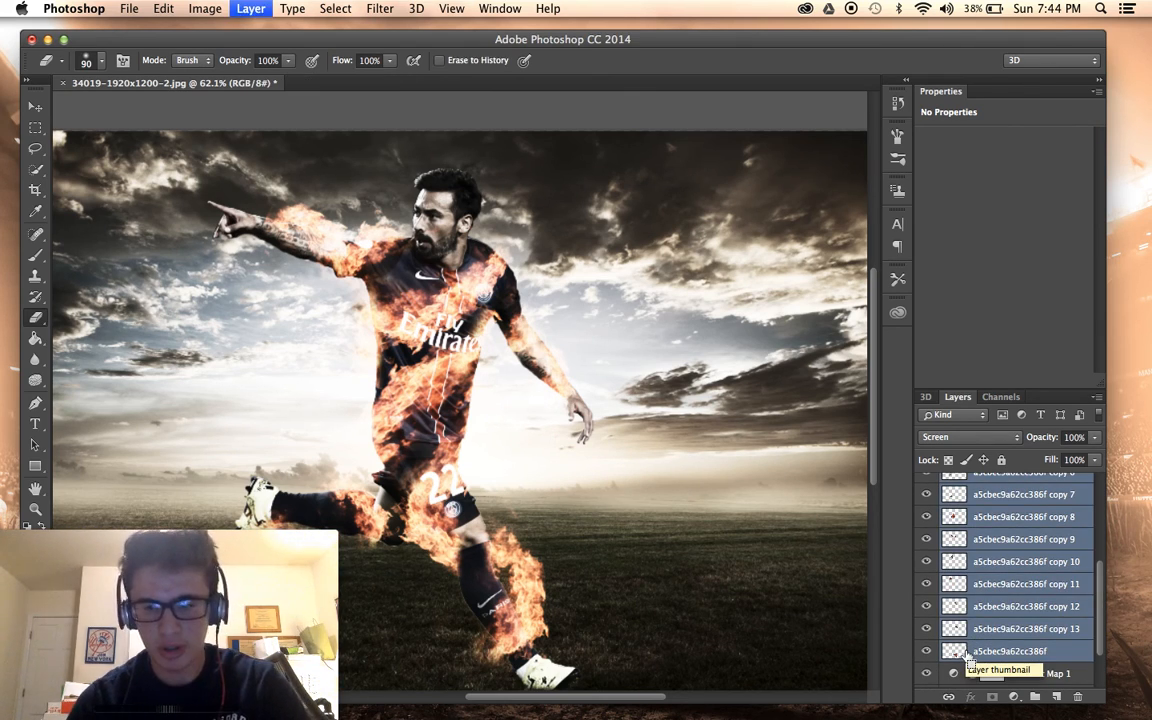
{"action": "key", "text": "super+e"}
{"action": "left_click", "coordinate": [955, 437]}
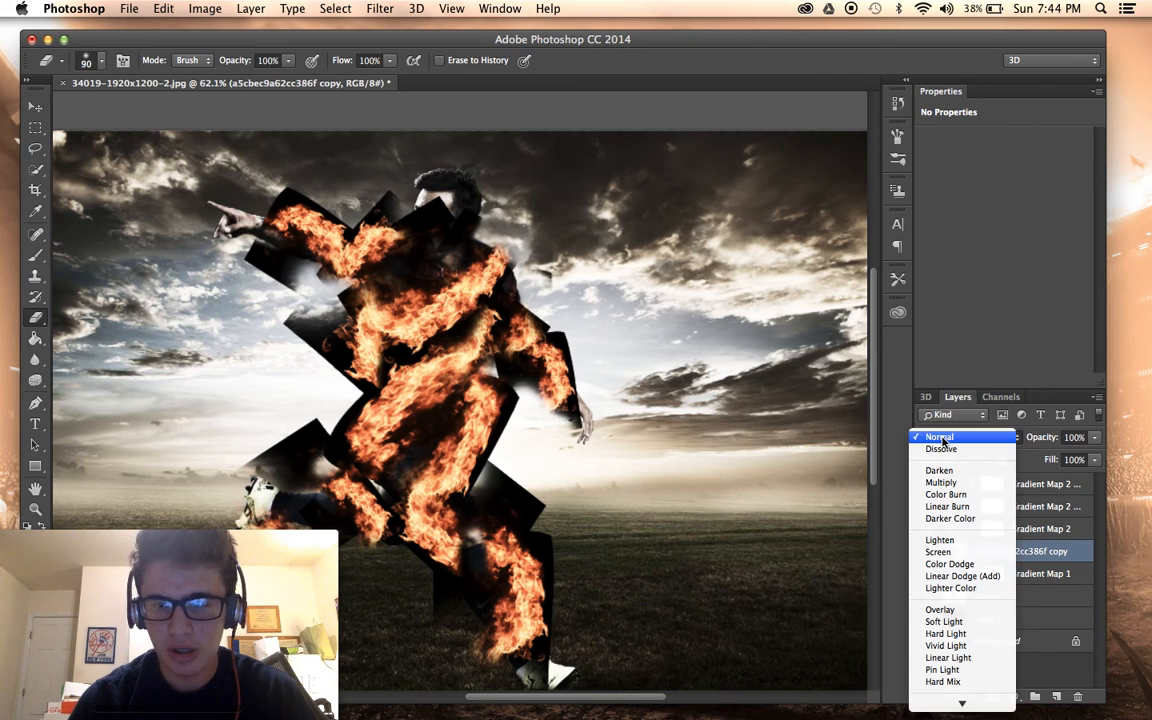
{"action": "left_click", "coordinate": [940, 556]}
Toggle the merged flame layer's visibility to compare the player with and without fire, then undo the blend mode change.
{"action": "left_click", "coordinate": [927, 551]}
{"action": "left_click", "coordinate": [927, 551]}
{"action": "left_click", "coordinate": [927, 551]}
{"action": "left_click", "coordinate": [927, 551]}
{"action": "left_click", "coordinate": [927, 551]}
{"action": "scroll", "coordinate": [676, 484], "scroll_direction": "up", "scroll_amount": 2}
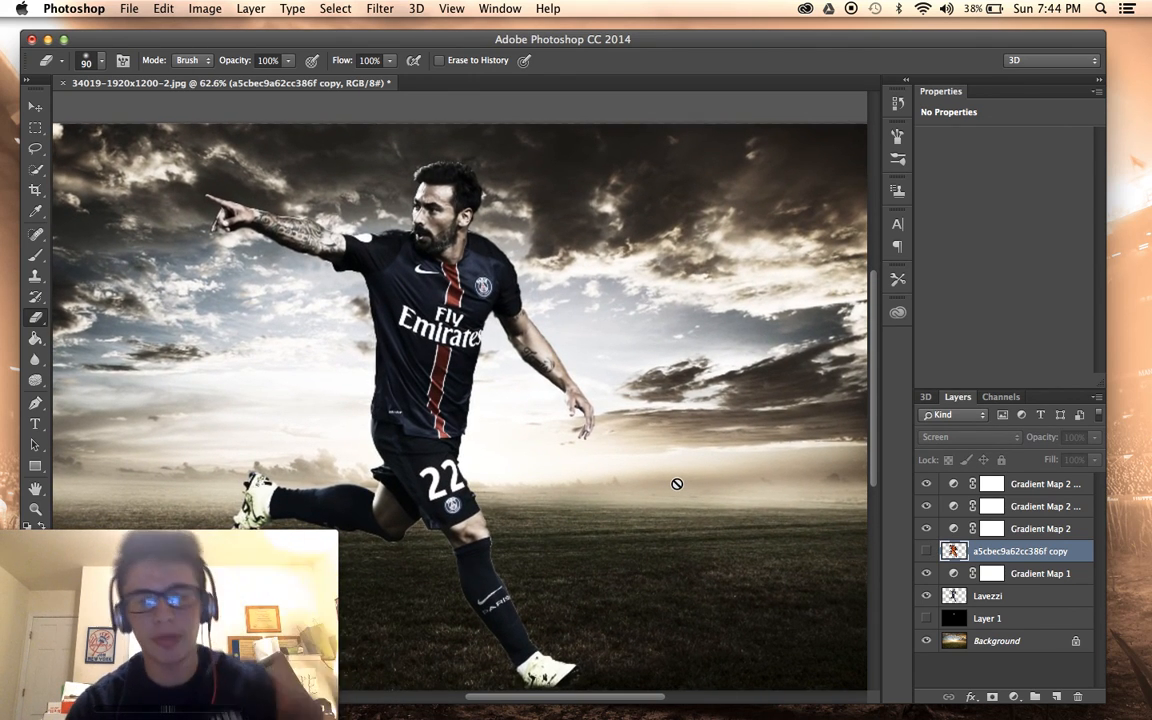
{"action": "scroll", "coordinate": [676, 484], "scroll_direction": "down", "scroll_amount": 2}
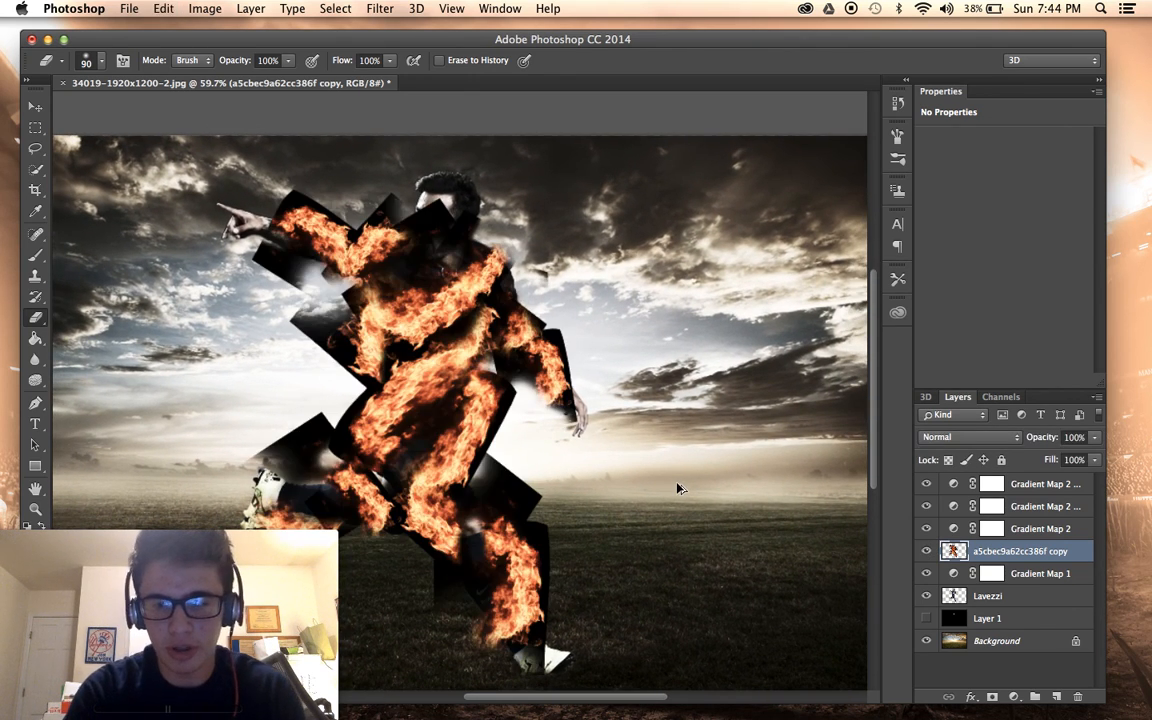
Group the flame layers from the first copy through copy 13, check the group's visibility and collapse it.
{"action": "scroll", "coordinate": [1010, 560], "scroll_direction": "up", "scroll_amount": 5}
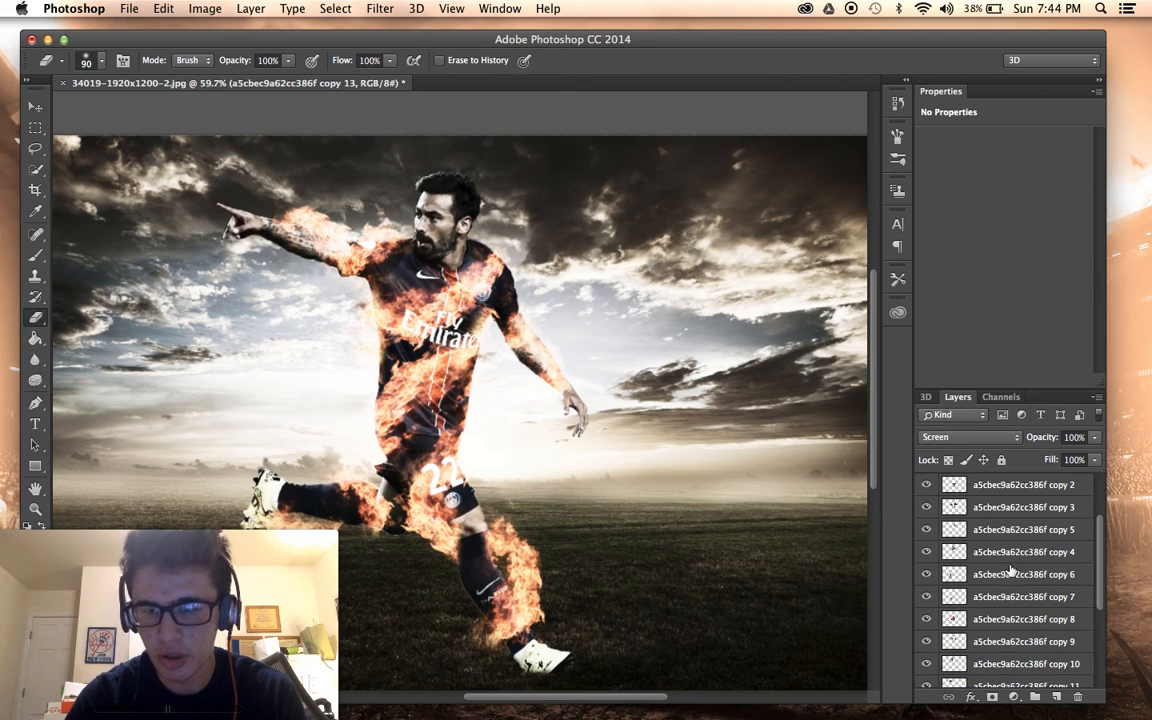
{"action": "left_click", "coordinate": [983, 527], "text": "shift"}
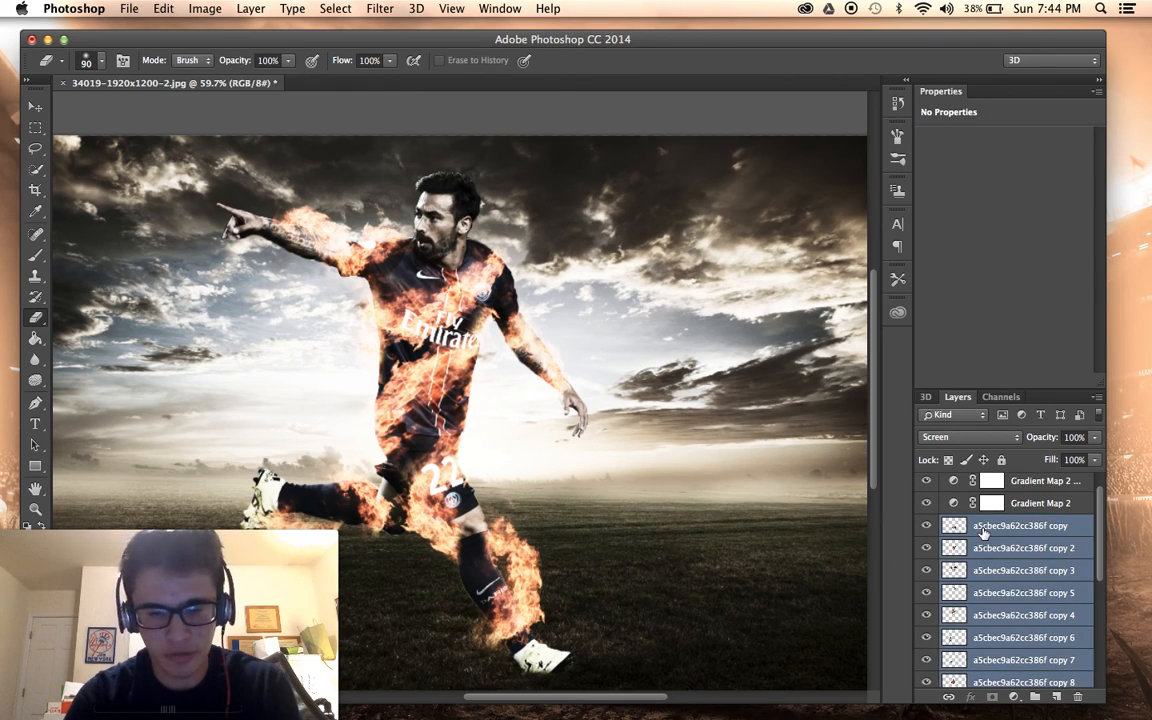
{"action": "key", "text": "super+g"}
{"action": "left_click", "coordinate": [947, 551]}
{"action": "scroll", "coordinate": [960, 620], "scroll_direction": "down", "scroll_amount": 2}
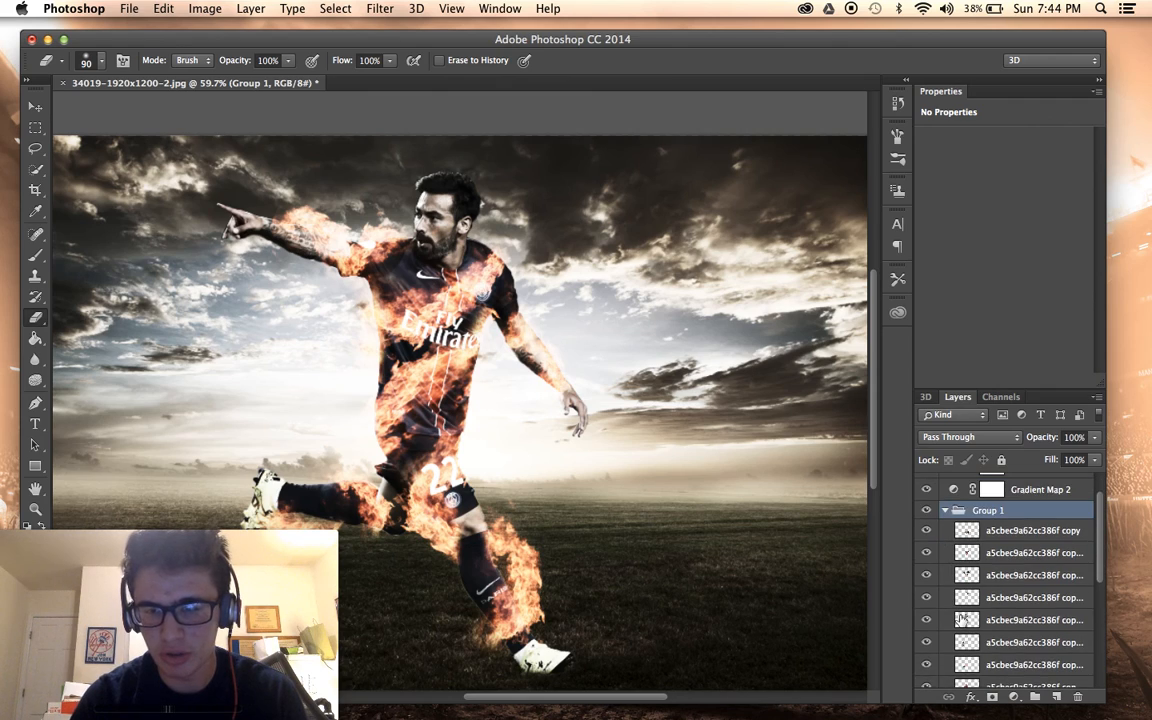
{"action": "left_click", "coordinate": [926, 510]}
{"action": "left_click", "coordinate": [946, 511]}
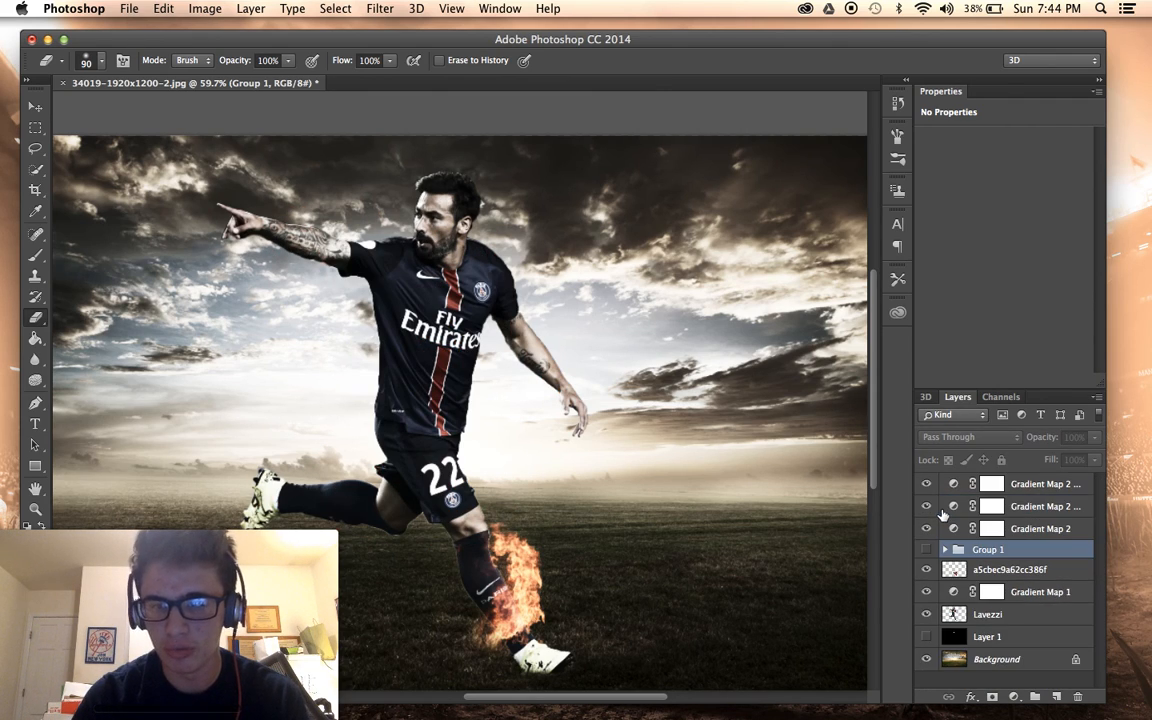
{"action": "left_click", "coordinate": [926, 550]}
Try the Screen and Normal blend modes on the flame group and leave it on Screen.
{"action": "left_click", "coordinate": [968, 437]}
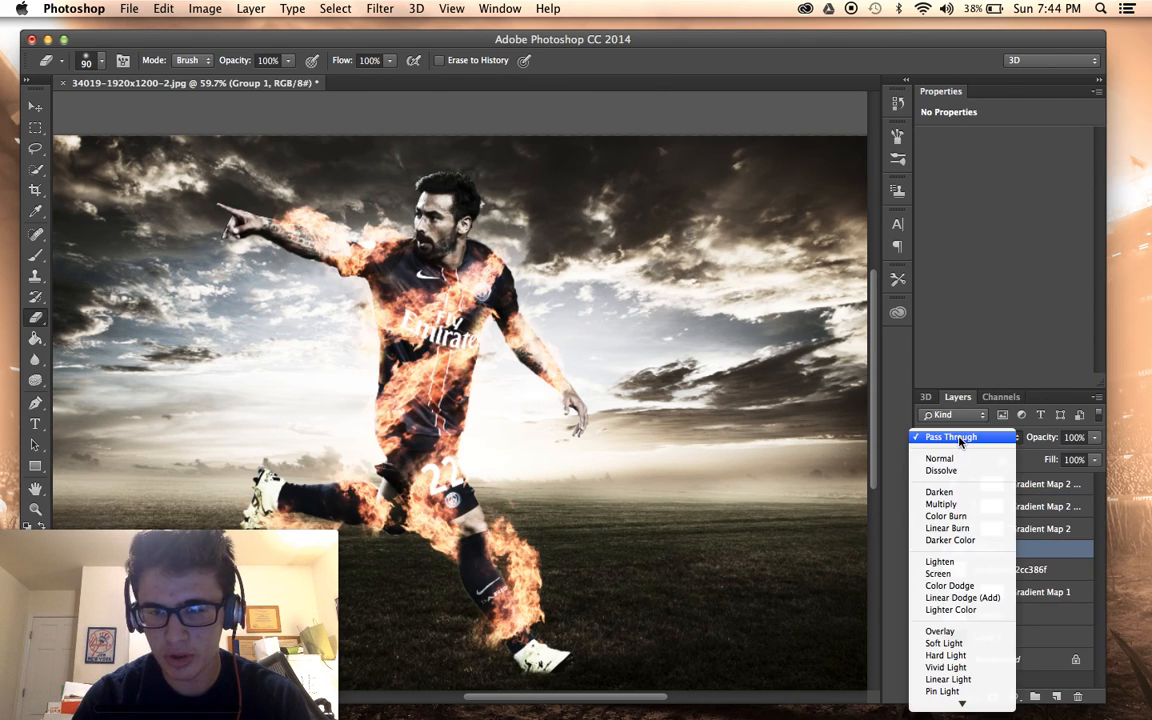
{"action": "left_click", "coordinate": [948, 571]}
{"action": "left_click", "coordinate": [968, 437]}
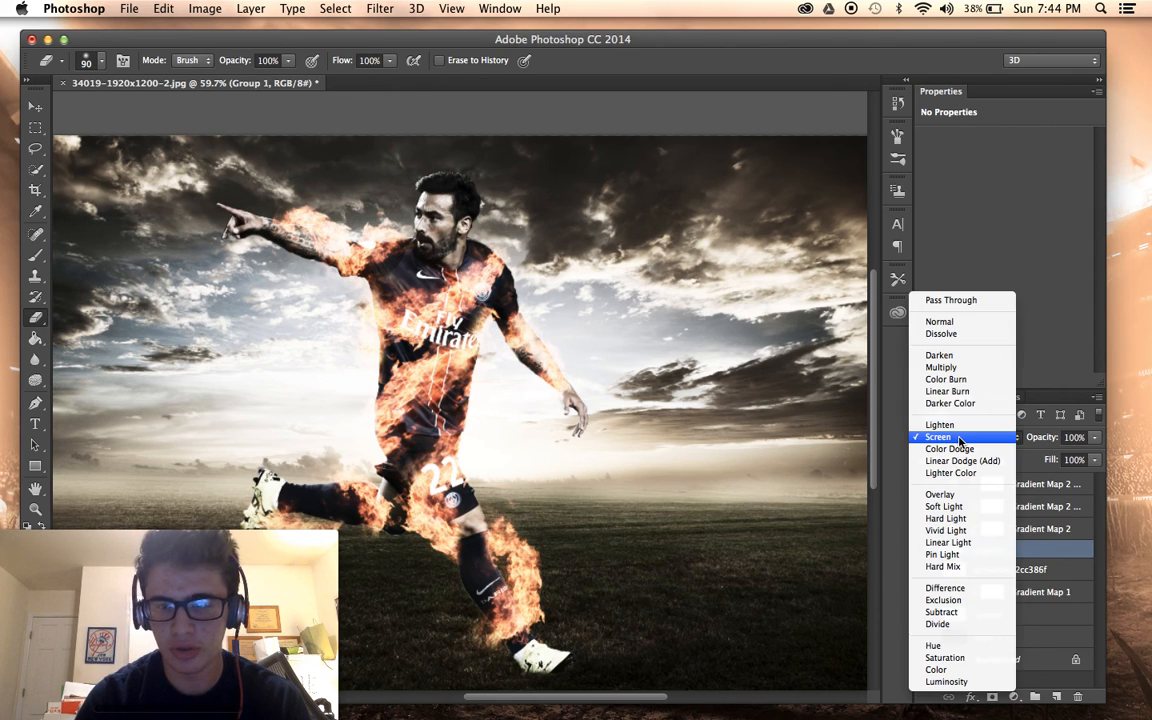
{"action": "left_click", "coordinate": [950, 319]}
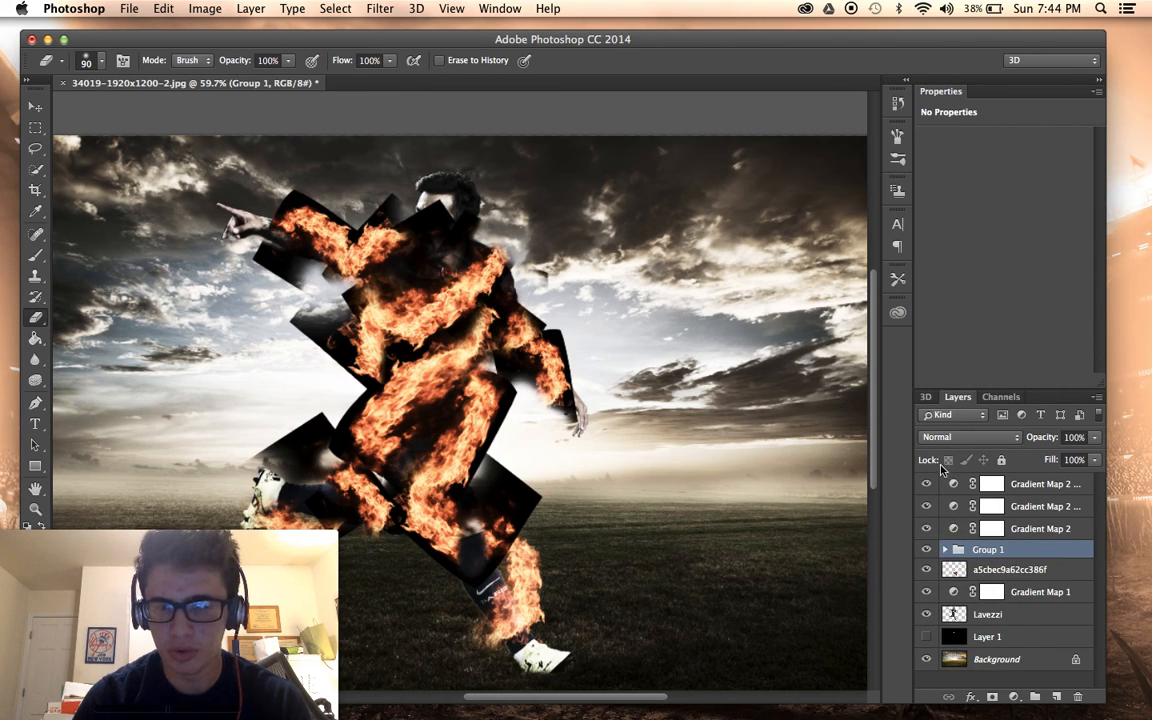
{"action": "left_click", "coordinate": [935, 439]}
{"action": "left_click", "coordinate": [930, 546]}
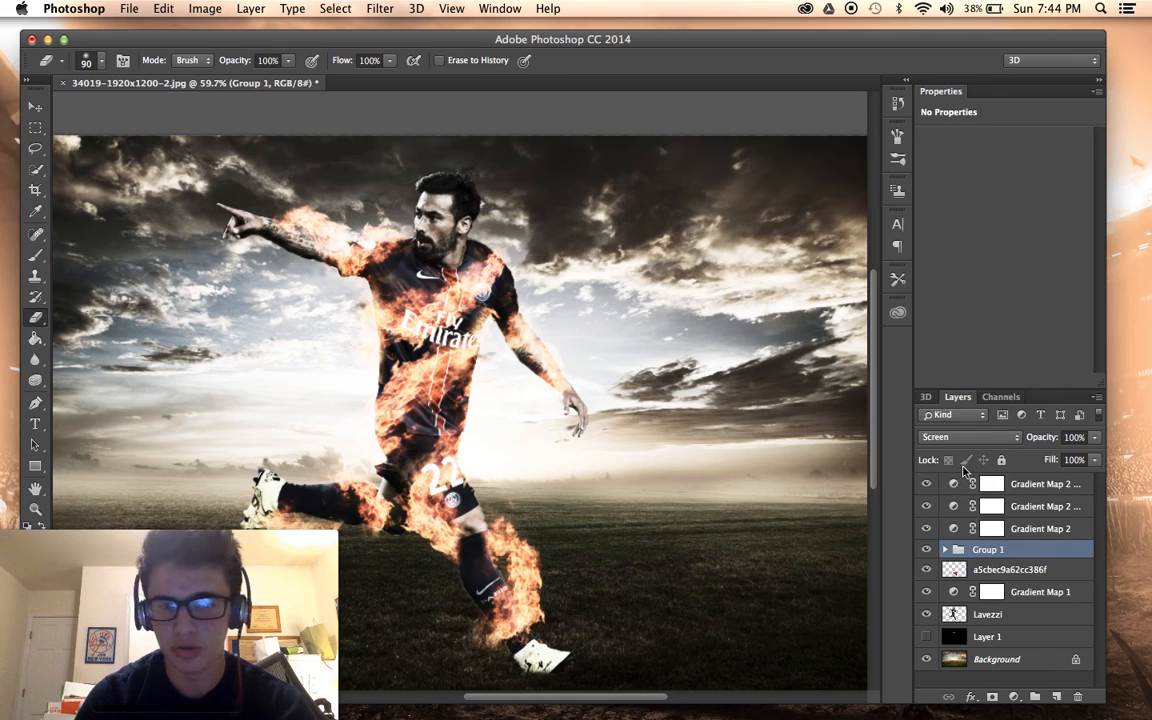
Hide the flame group and put it together with the remaining a5cbec9a62cc386f layer in a new group.
{"action": "left_click", "coordinate": [926, 549]}
{"action": "scroll", "coordinate": [770, 508], "scroll_direction": "down", "scroll_amount": 2}
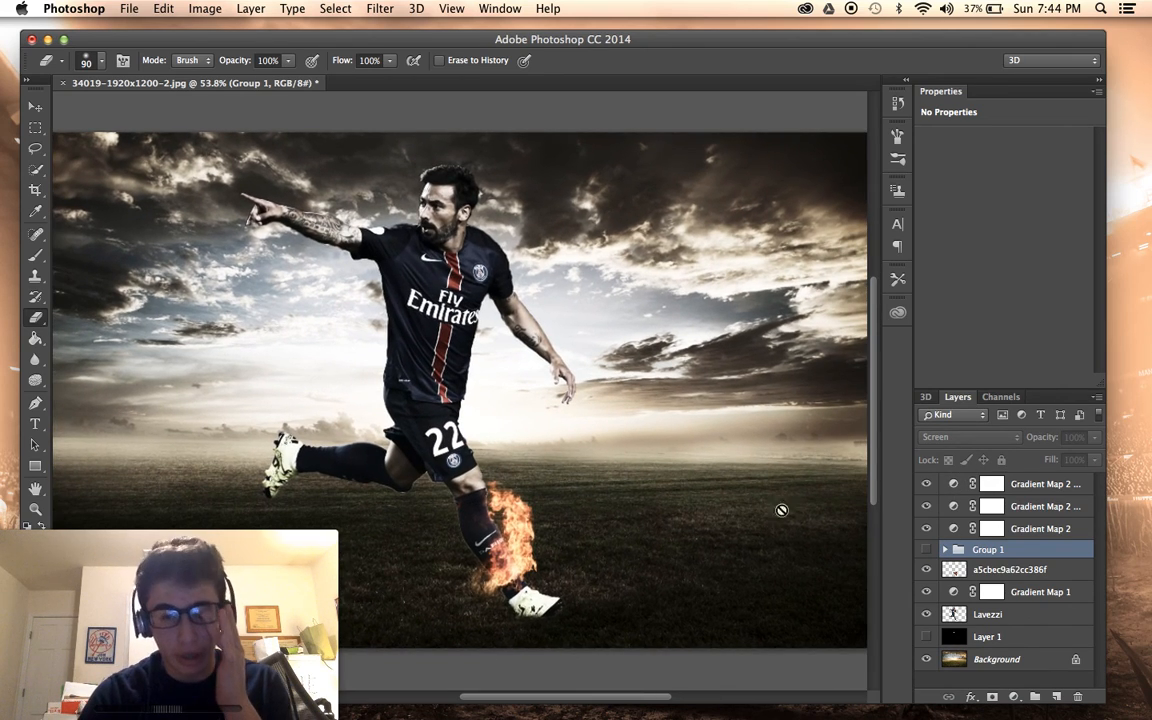
{"action": "left_click", "coordinate": [954, 571]}
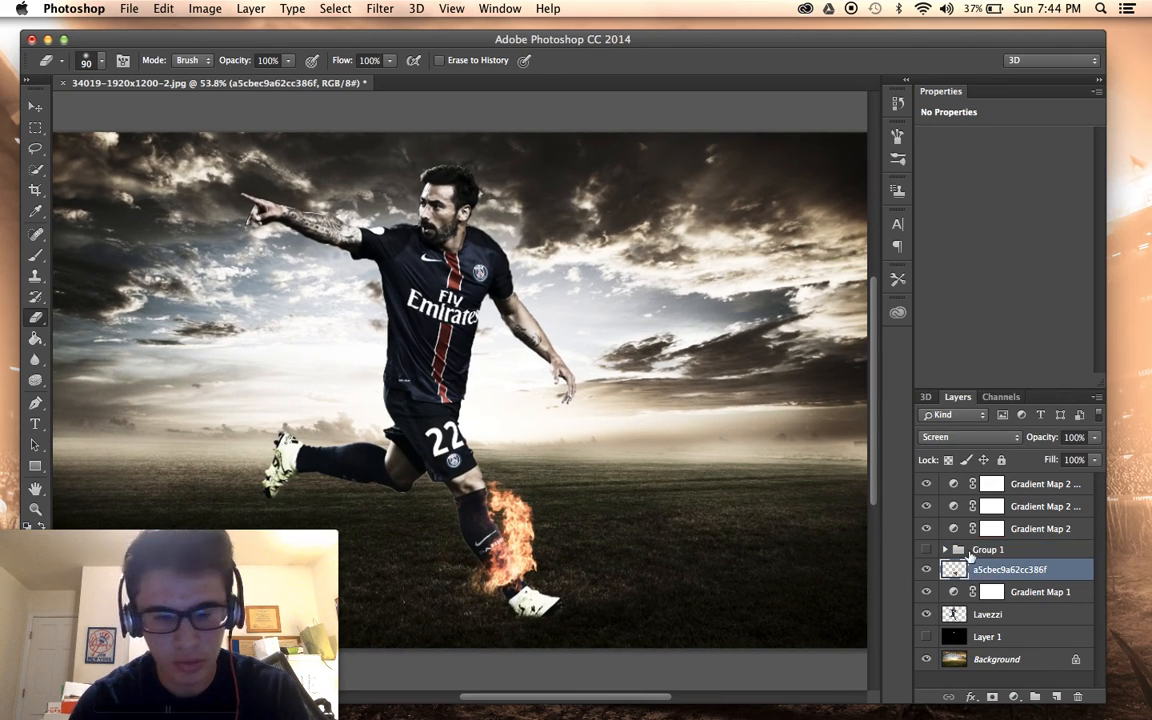
{"action": "left_click", "coordinate": [977, 550], "text": "shift"}
{"action": "key", "text": "super+g"}
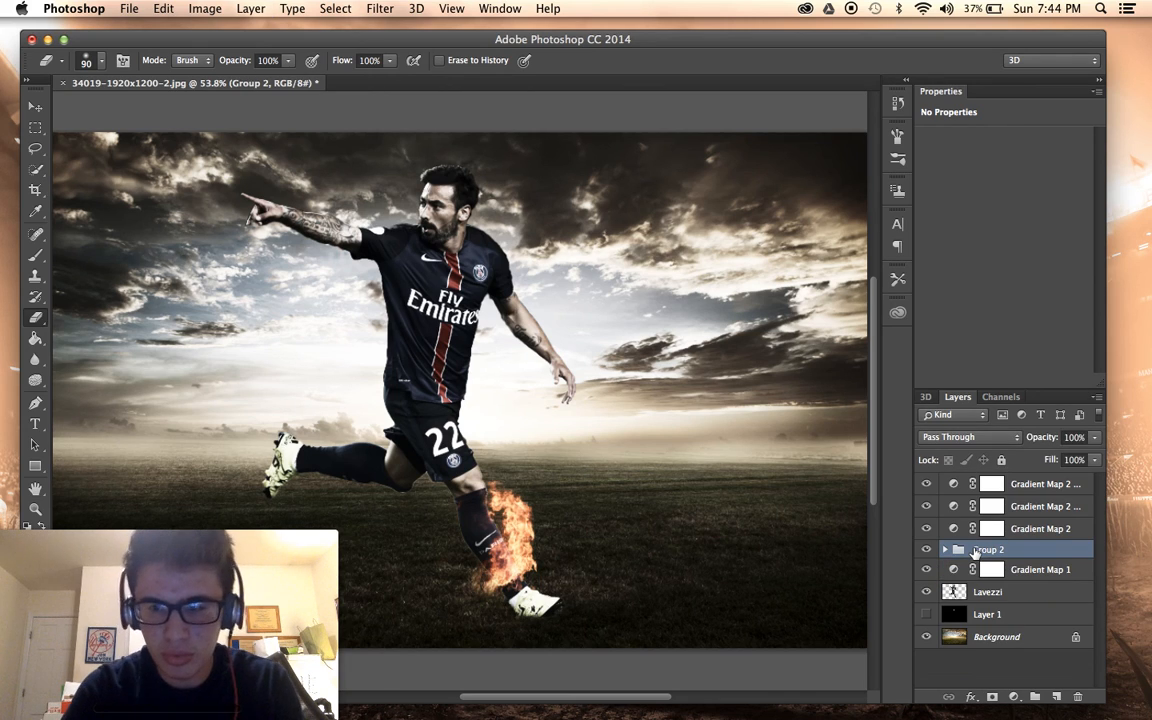
Expand the outer flame group, check its nested group's visibility, and hide both groups so the player shows without fire.
{"action": "left_click", "coordinate": [945, 549]}
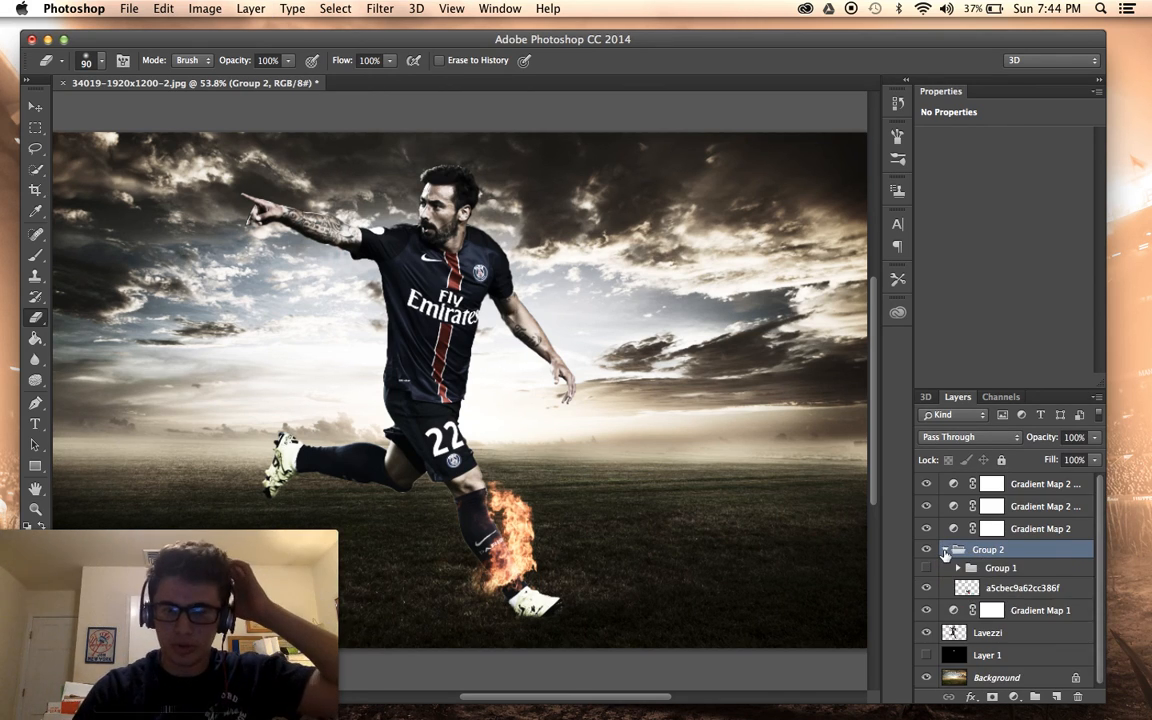
{"action": "left_click", "coordinate": [926, 567]}
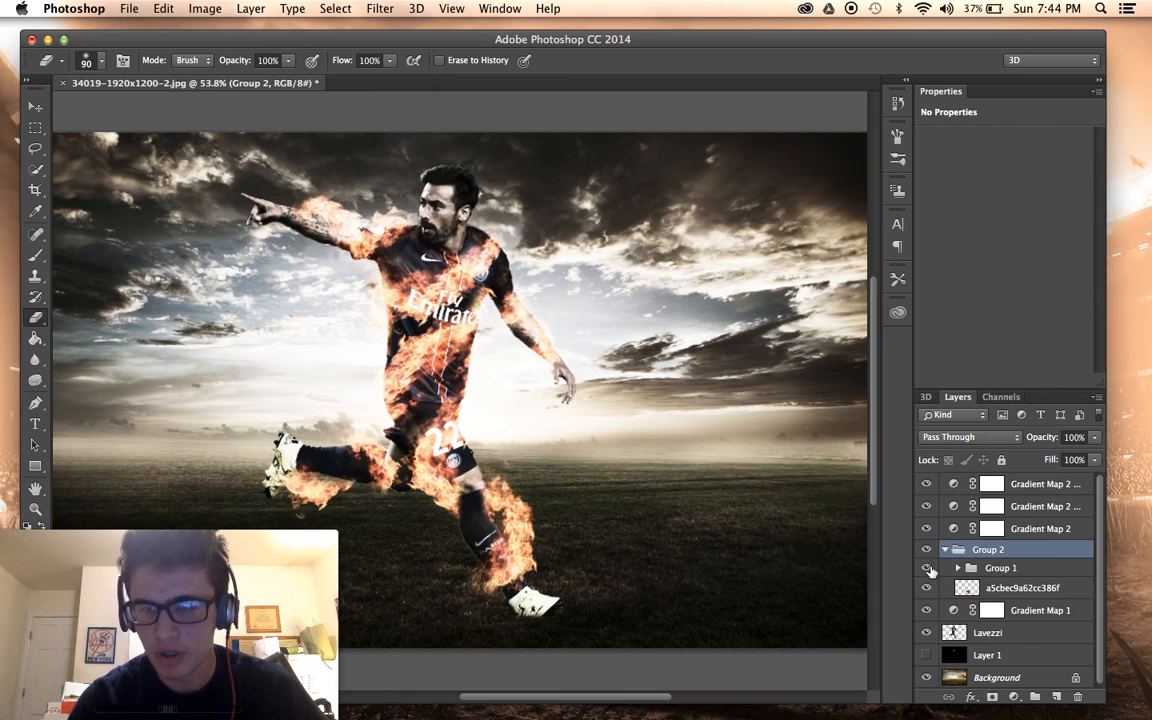
{"action": "left_click", "coordinate": [928, 568]}
{"action": "left_click", "coordinate": [928, 550]}
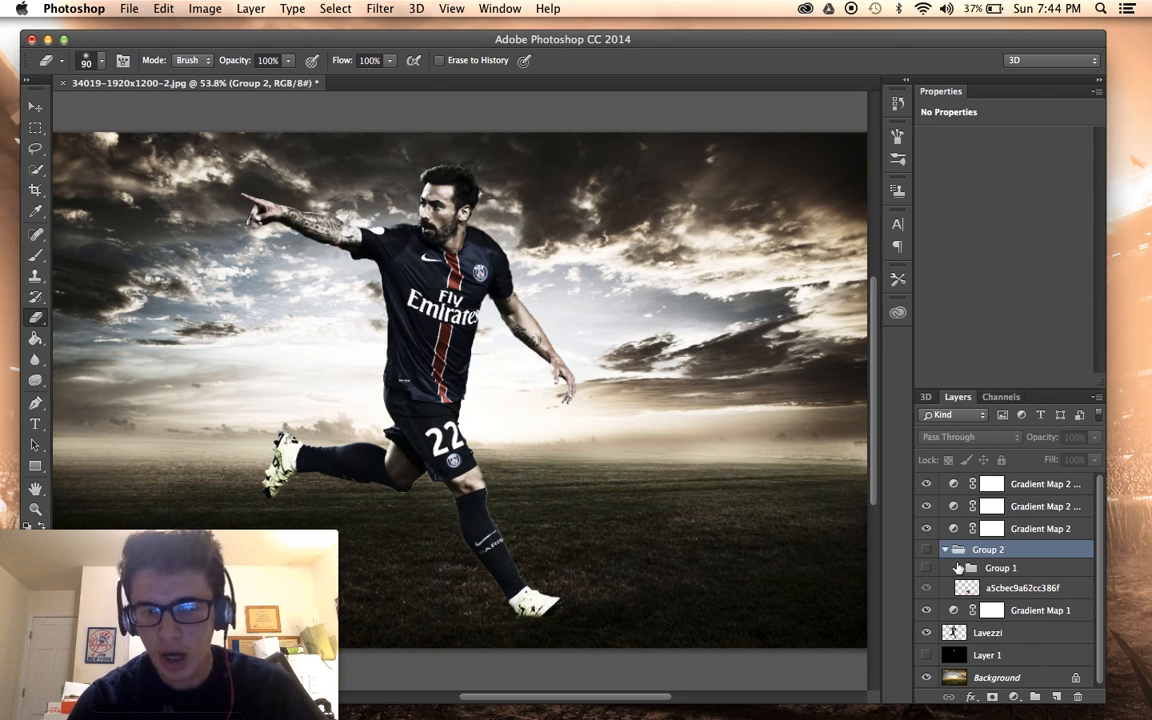
{"action": "scroll", "coordinate": [740, 476], "scroll_direction": "up", "scroll_amount": 3}
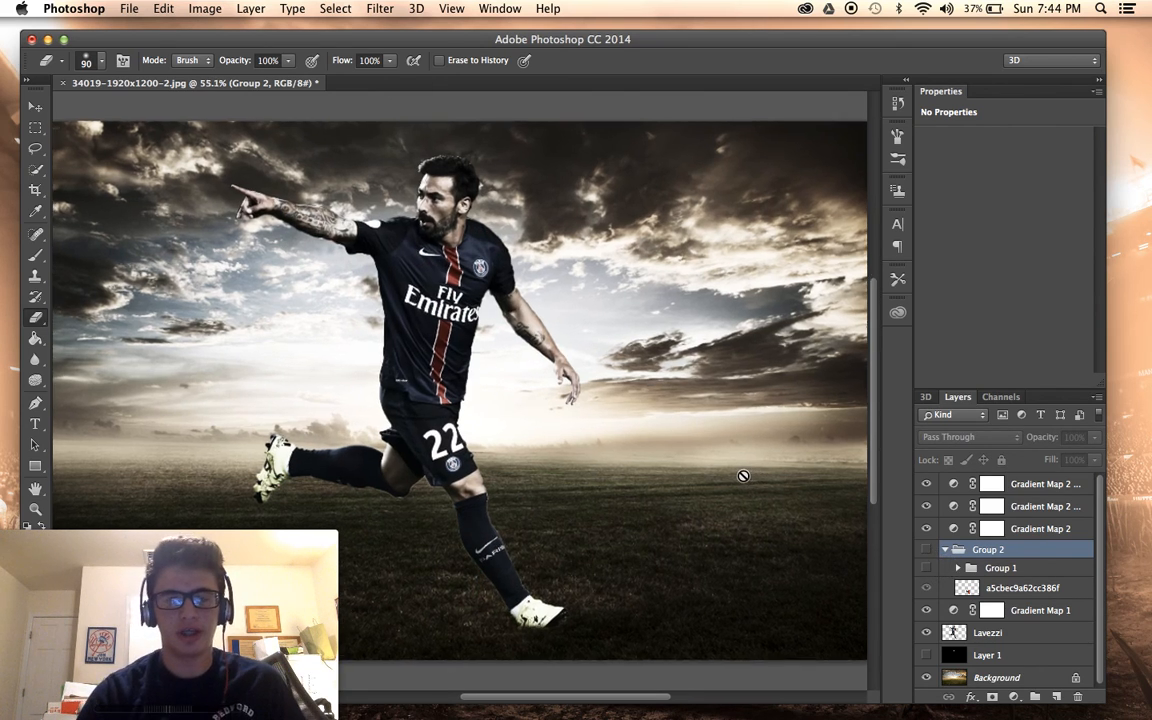
{"action": "scroll", "coordinate": [740, 476], "scroll_direction": "down", "scroll_amount": 5}
{"action": "scroll", "coordinate": [743, 476], "scroll_direction": "down", "scroll_amount": 2}
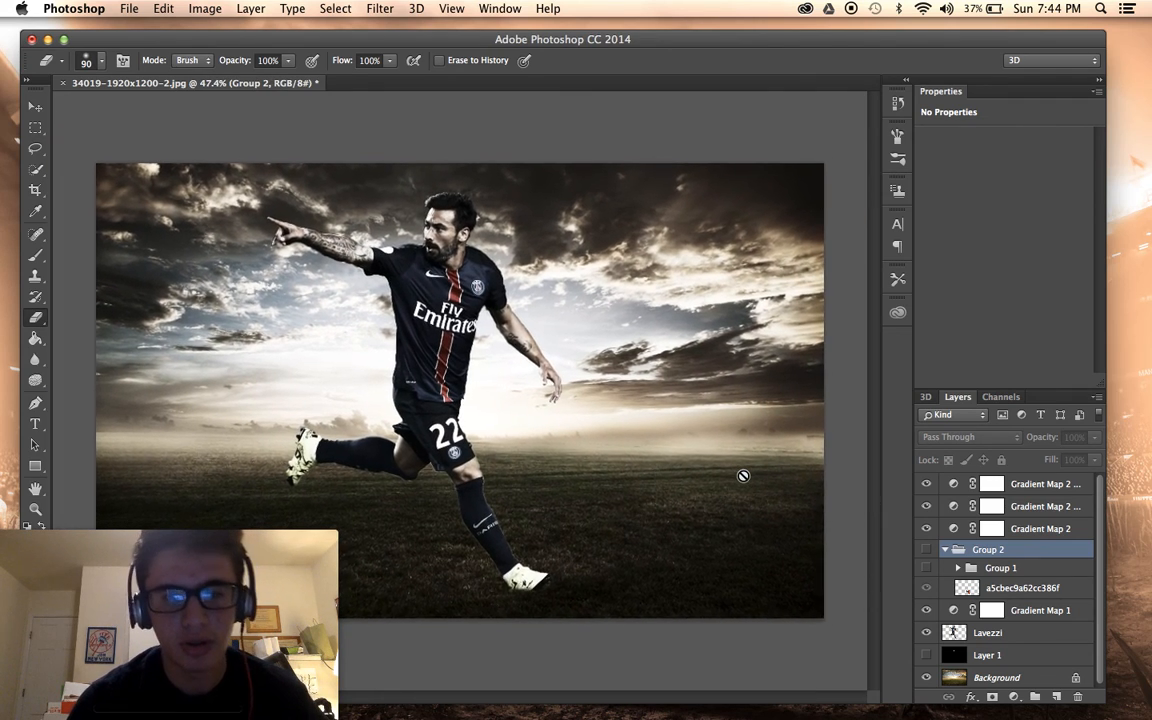
{"action": "scroll", "coordinate": [743, 476], "scroll_direction": "up", "scroll_amount": 3}
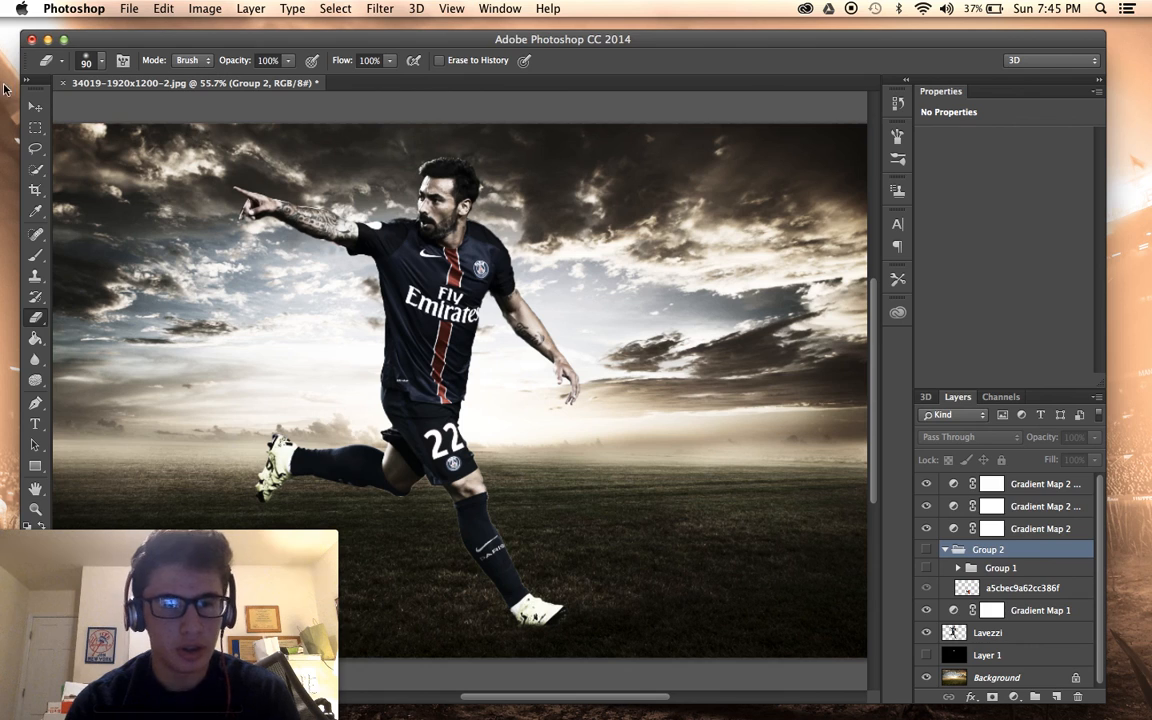
Activate the Move tool, then switch to Finder and list the files tagged Yellow.
{"action": "left_click", "coordinate": [35, 105]}
{"action": "scroll", "coordinate": [425, 440], "scroll_direction": "down", "scroll_amount": 4}
{"action": "scroll", "coordinate": [425, 440], "scroll_direction": "up", "scroll_amount": 1}
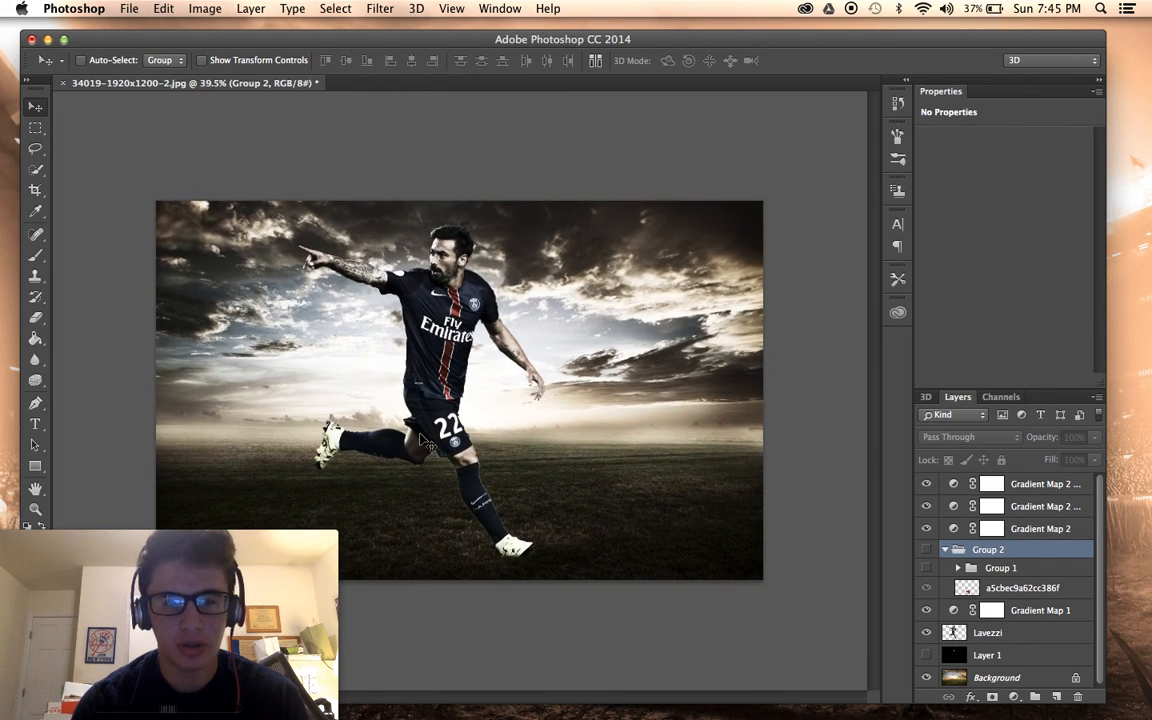
{"action": "scroll", "coordinate": [425, 440], "scroll_direction": "up", "scroll_amount": 3}
{"action": "scroll", "coordinate": [420, 437], "scroll_direction": "down", "scroll_amount": 2}
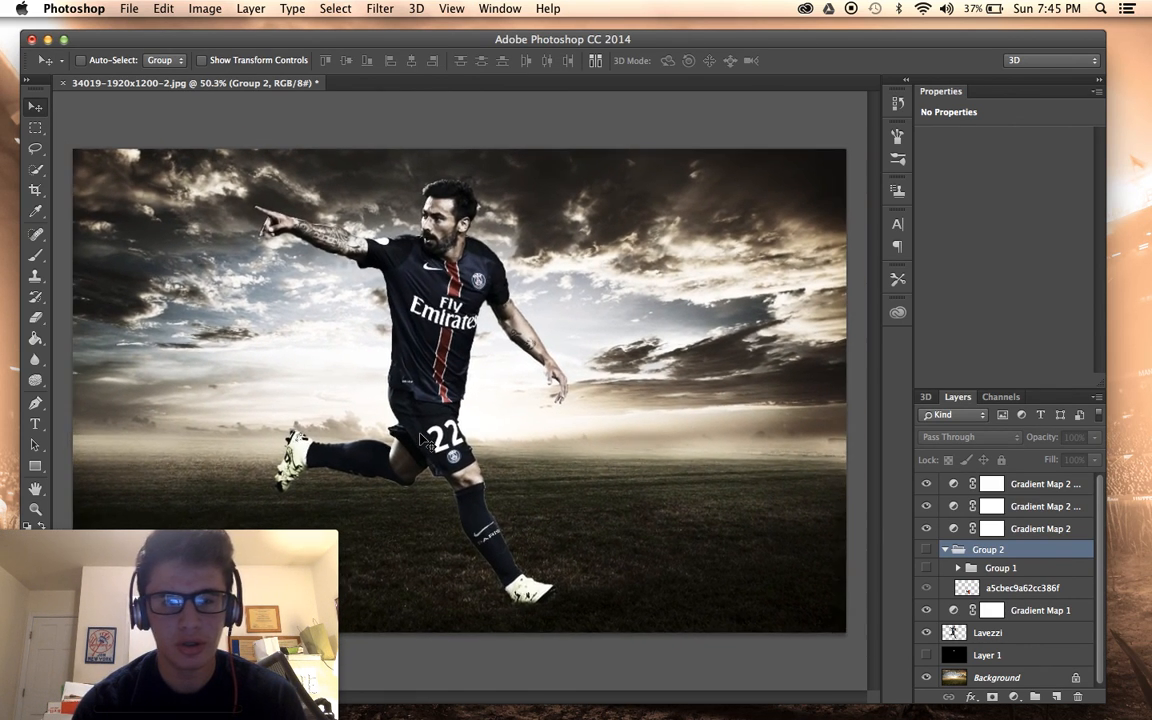
{"action": "mouse_move", "coordinate": [380, 716]}
{"action": "left_click", "coordinate": [116, 700]}
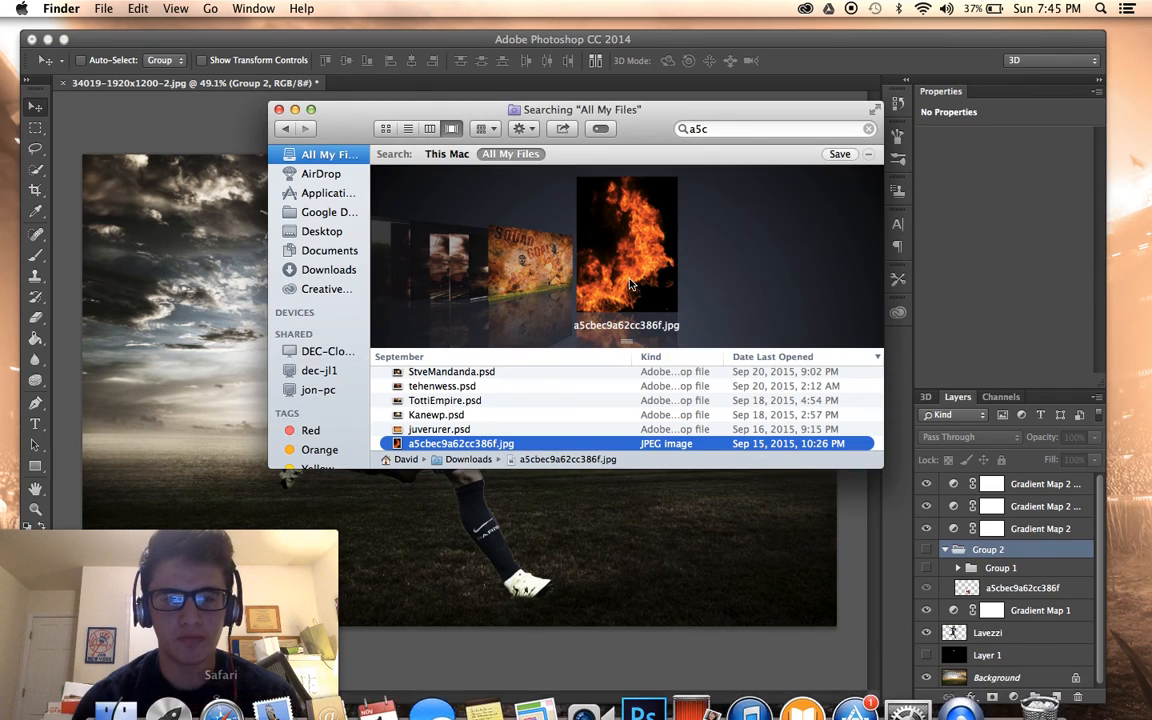
{"action": "left_click", "coordinate": [335, 269]}
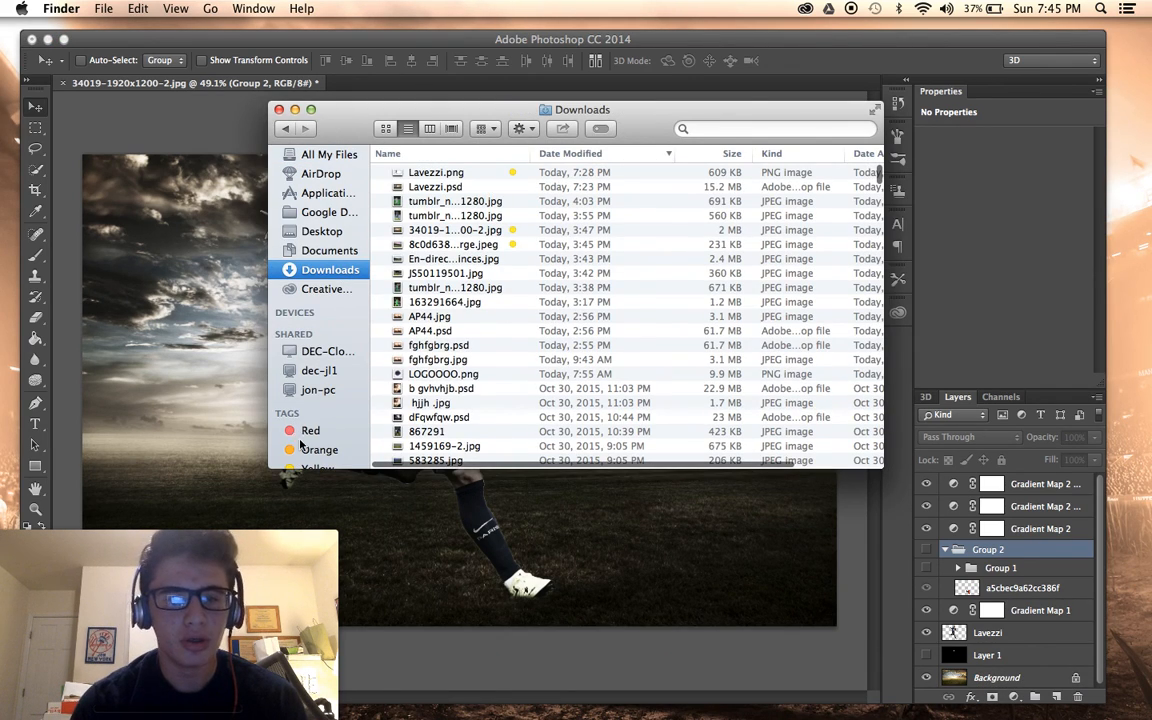
{"action": "scroll", "coordinate": [305, 460], "scroll_direction": "down", "scroll_amount": 1}
{"action": "left_click", "coordinate": [312, 459]}
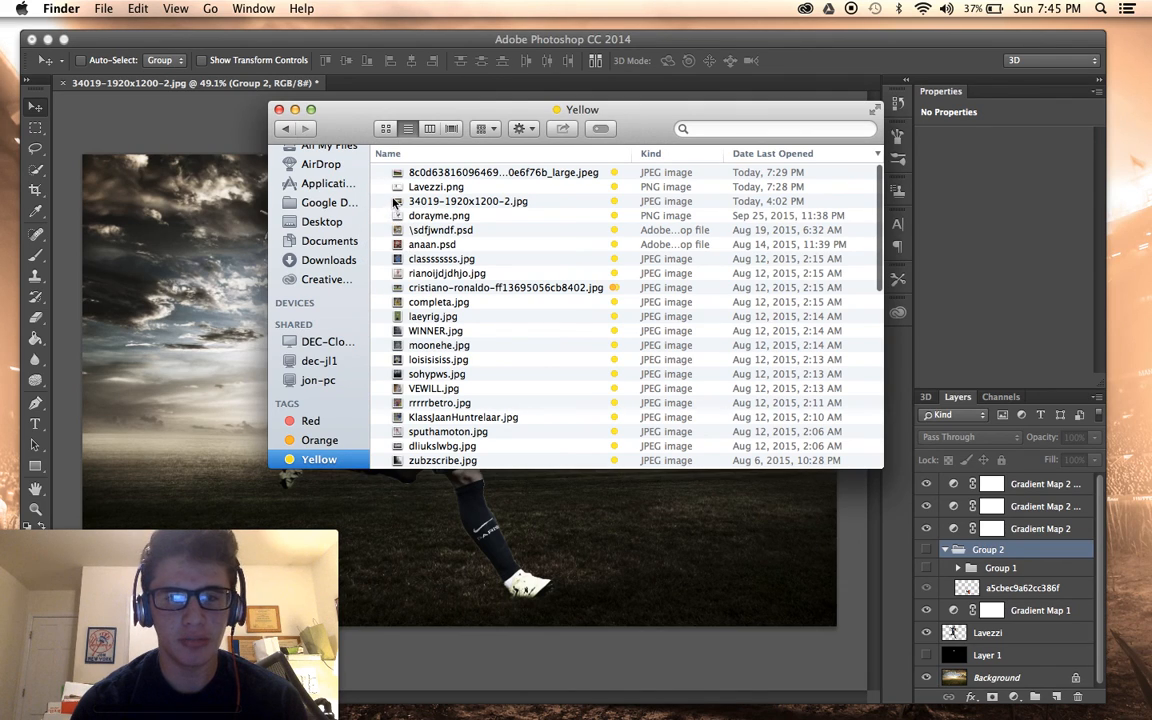
{"action": "left_click_drag", "start_coordinate": [397, 174], "coordinate": [180, 236]}
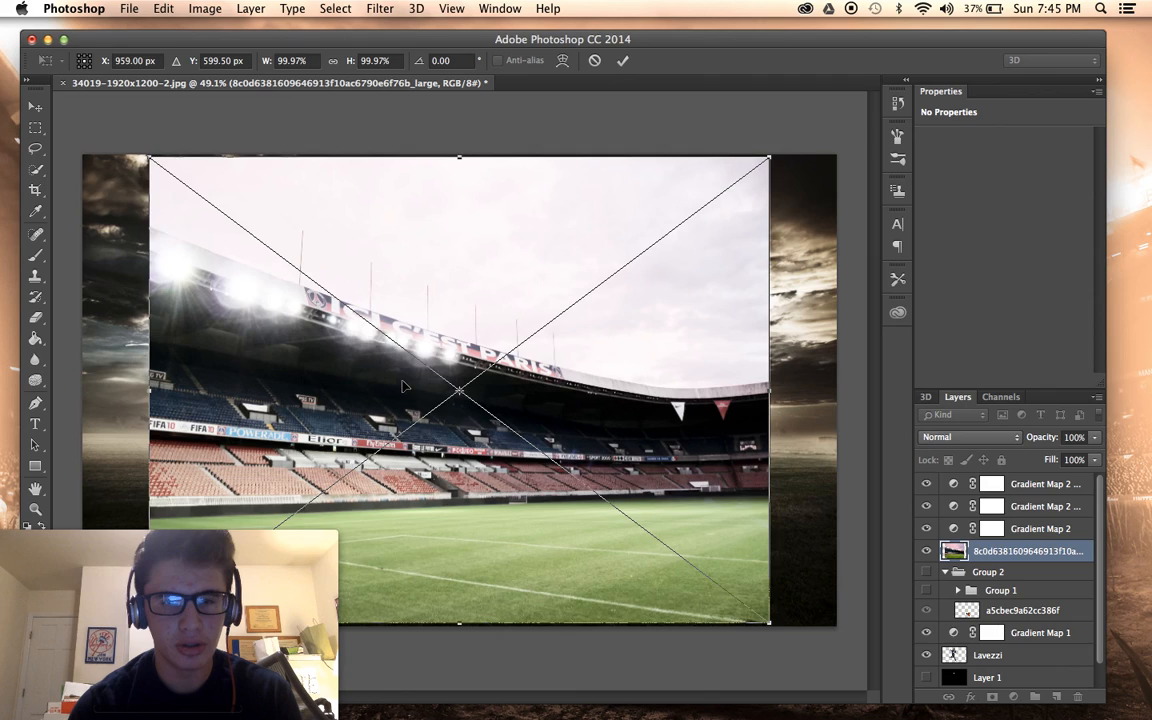
{"action": "left_click_drag", "start_coordinate": [404, 386], "coordinate": [315, 350]}
{"action": "scroll", "coordinate": [315, 350], "scroll_direction": "down", "scroll_amount": 3}
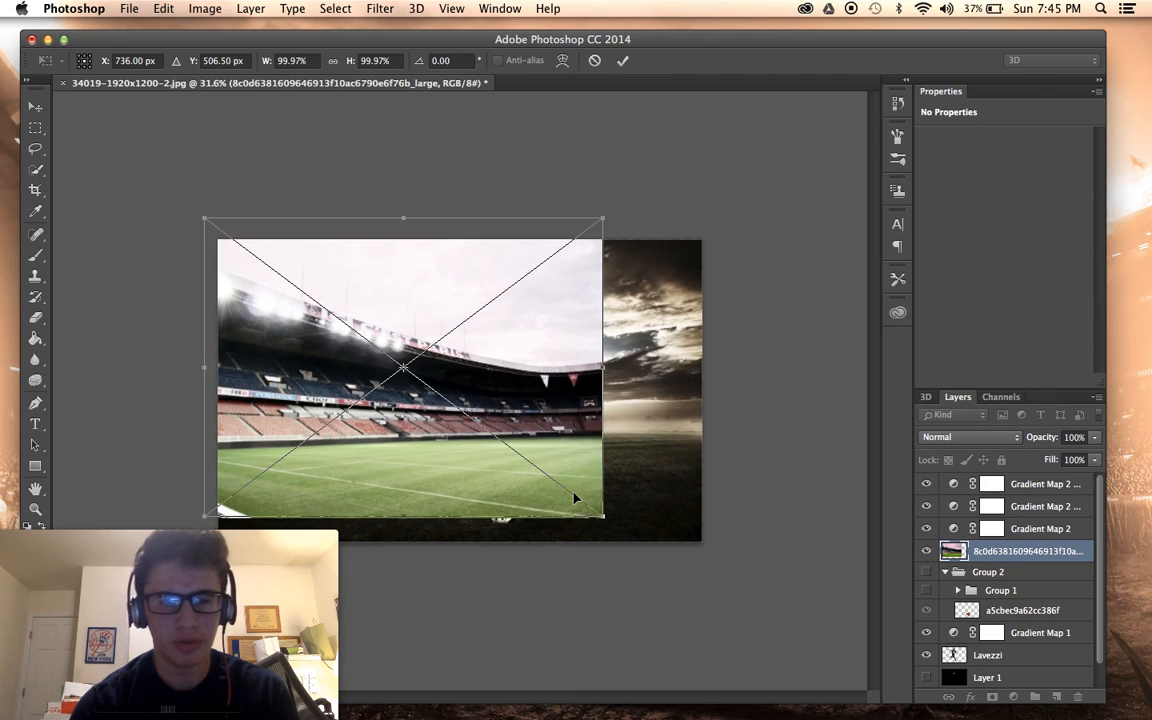
{"action": "left_click_drag", "start_coordinate": [605, 509], "coordinate": [498, 435]}
{"action": "key", "text": "super+z"}
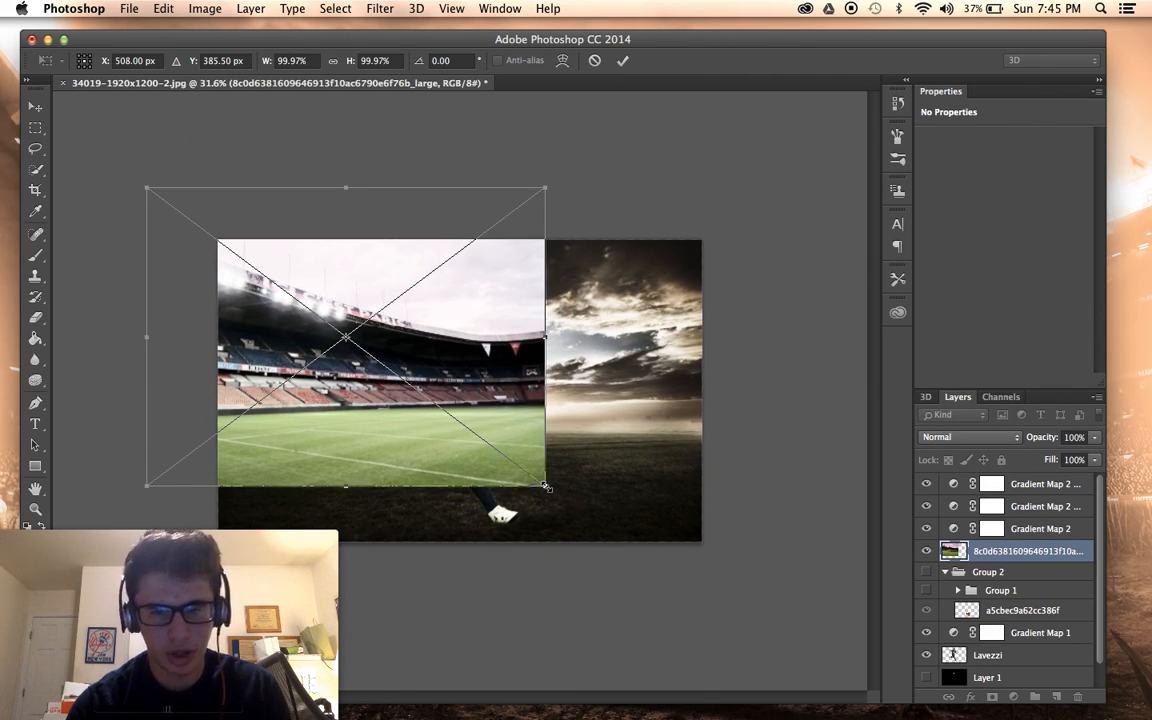
{"action": "left_click_drag", "start_coordinate": [546, 487], "coordinate": [471, 431]}
{"action": "left_click_drag", "start_coordinate": [335, 315], "coordinate": [393, 376]}
{"action": "key", "text": "Return"}
{"action": "scroll", "coordinate": [393, 371], "scroll_direction": "up", "scroll_amount": 3}
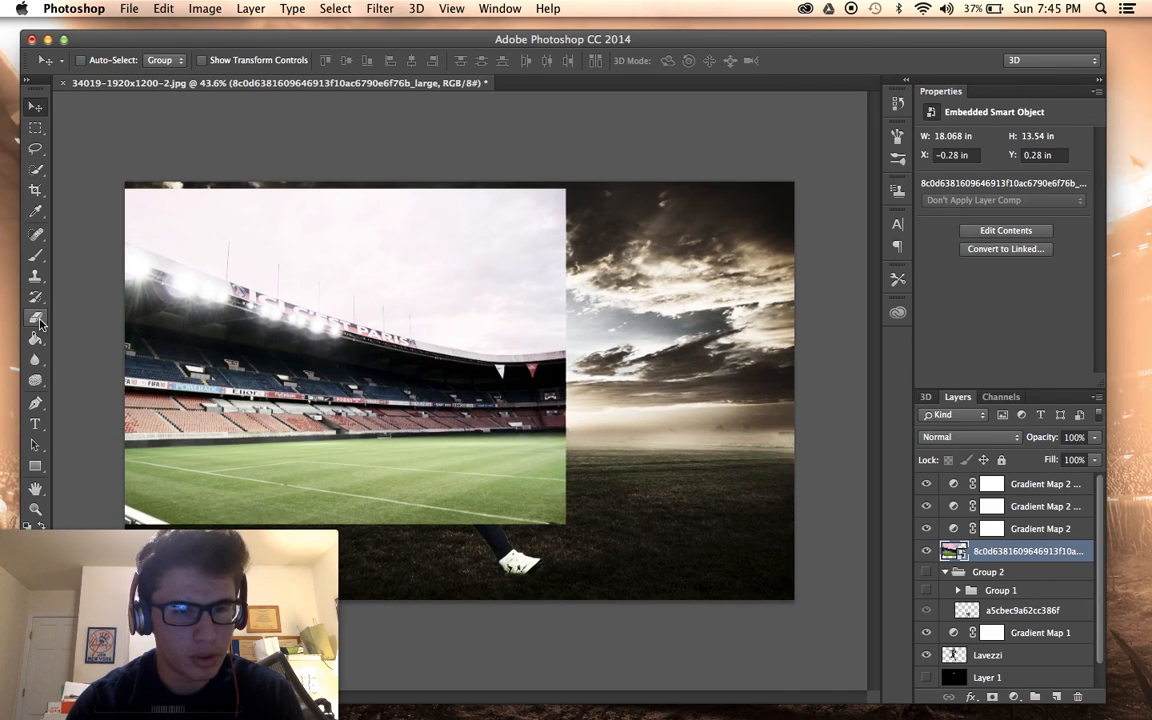
Rasterize the placed stadium layer and start erasing the lower edge of its grass with a 300 px Eraser.
{"action": "left_click", "coordinate": [40, 322]}
{"action": "left_click", "coordinate": [711, 284]}
{"action": "key", "text": "Return"}
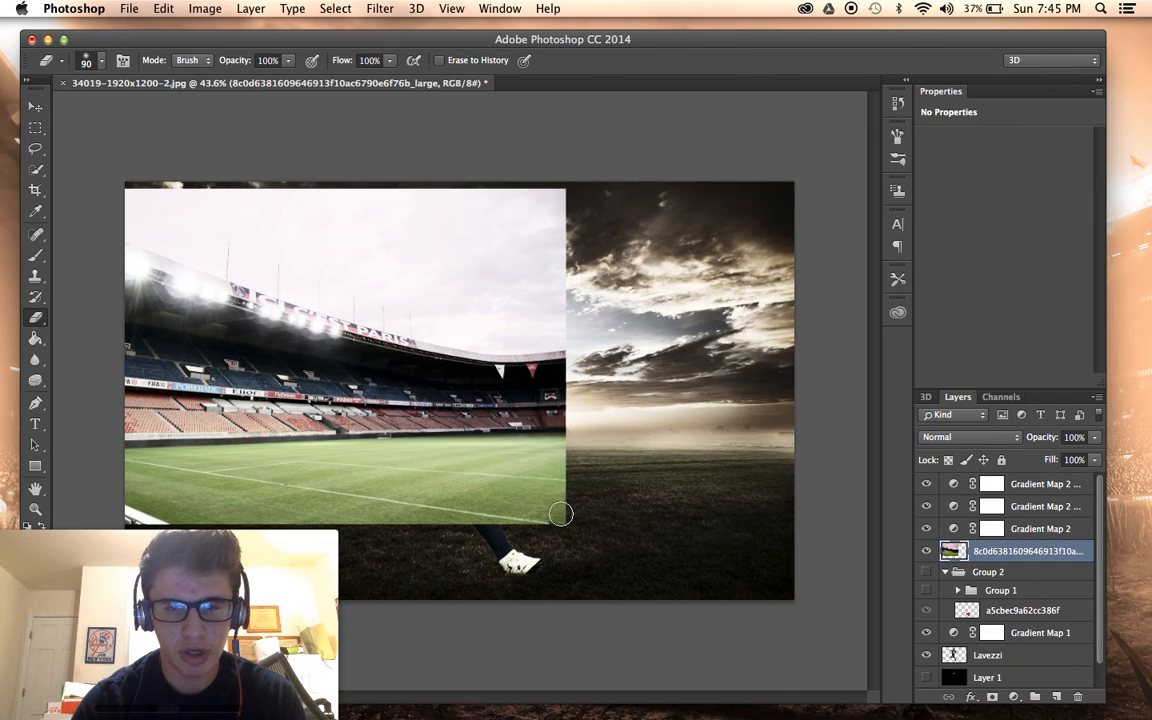
{"action": "left_click_drag", "start_coordinate": [560, 514], "coordinate": [524, 528]}
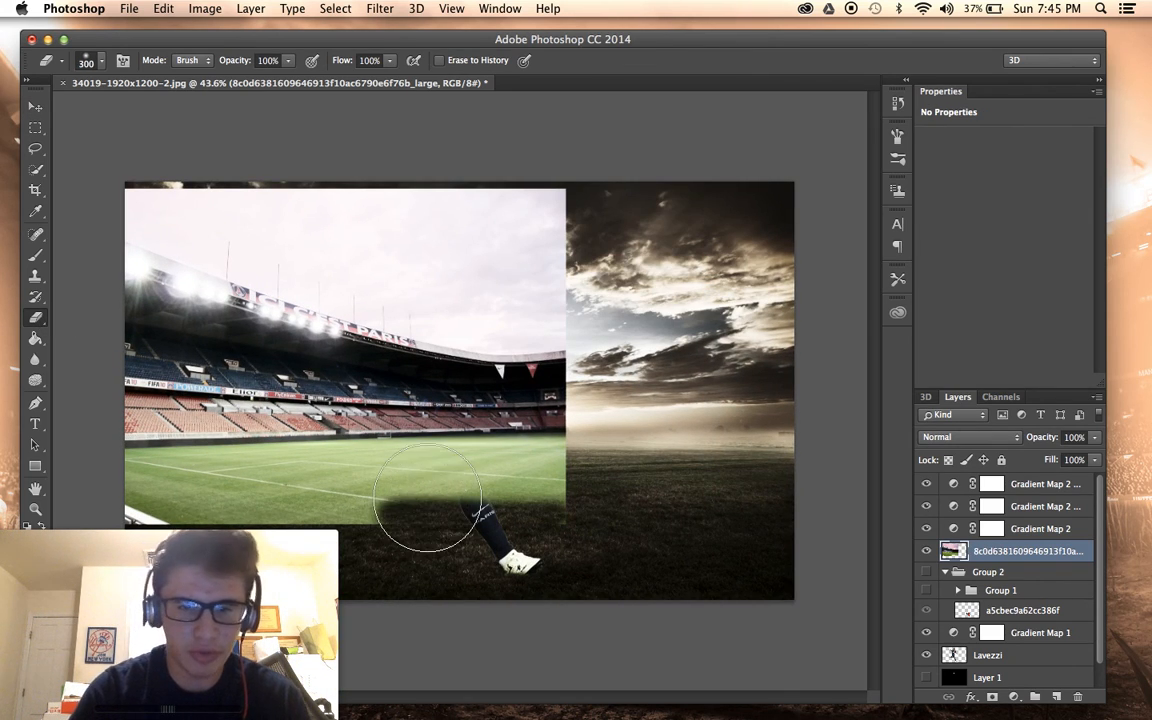
{"action": "mouse_move", "coordinate": [436, 510]}
{"action": "left_mouse_down"}
{"action": "mouse_move", "coordinate": [321, 514]}
{"action": "mouse_move", "coordinate": [340, 505]}
{"action": "left_mouse_up"}
{"action": "key", "text": "ctrl+z"}
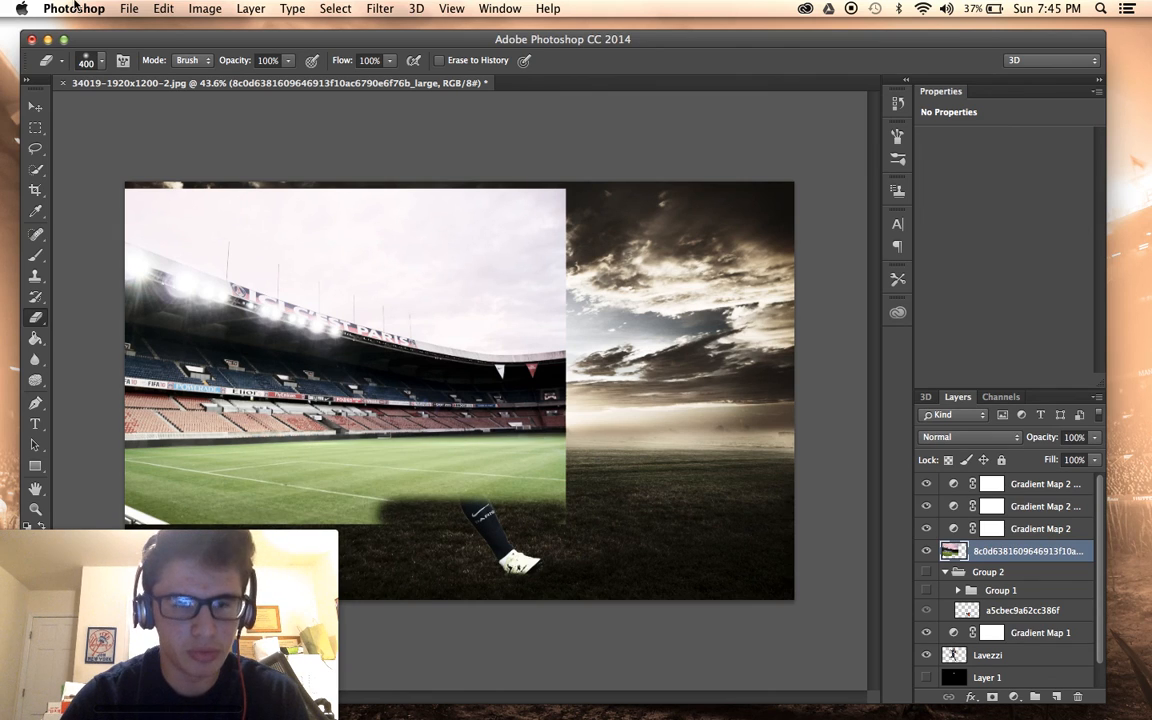
Soften the 400 px Eraser and remove the stadium photo's grass so it blends into the dark field below the stands.
{"action": "right_click", "coordinate": [148, 145]}
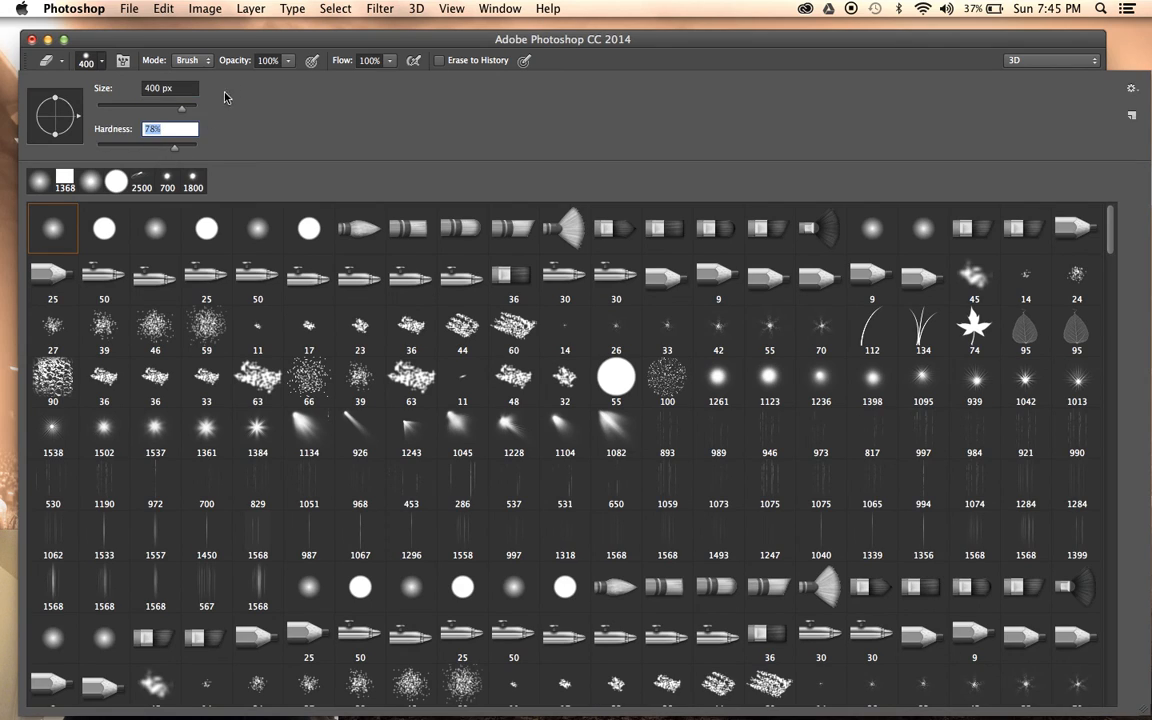
{"action": "key", "text": "Return"}
{"action": "mouse_move", "coordinate": [425, 500]}
{"action": "left_mouse_down"}
{"action": "mouse_move", "coordinate": [398, 527]}
{"action": "mouse_move", "coordinate": [362, 497]}
{"action": "mouse_move", "coordinate": [249, 560]}
{"action": "mouse_move", "coordinate": [265, 527]}
{"action": "mouse_move", "coordinate": [159, 509]}
{"action": "mouse_move", "coordinate": [366, 514]}
{"action": "left_mouse_up"}
{"action": "scroll", "coordinate": [361, 516], "scroll_direction": "up", "scroll_amount": 5}
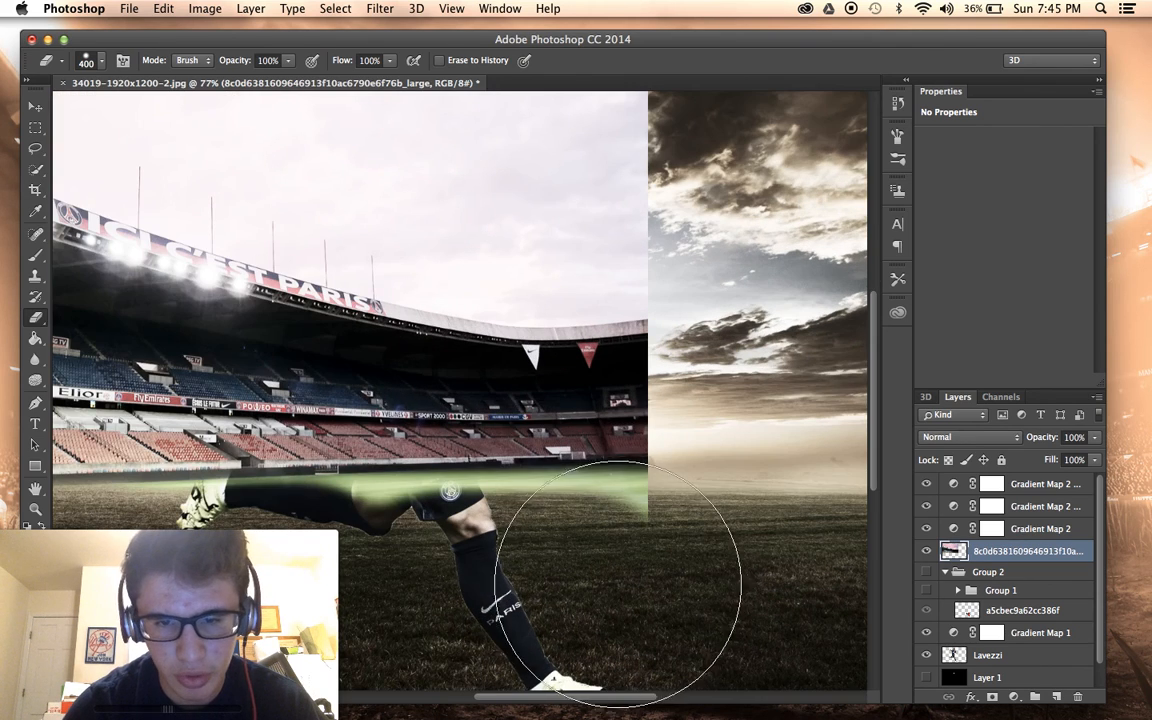
{"action": "left_click_drag", "start_coordinate": [611, 595], "coordinate": [381, 594]}
{"action": "left_click", "coordinate": [334, 598]}
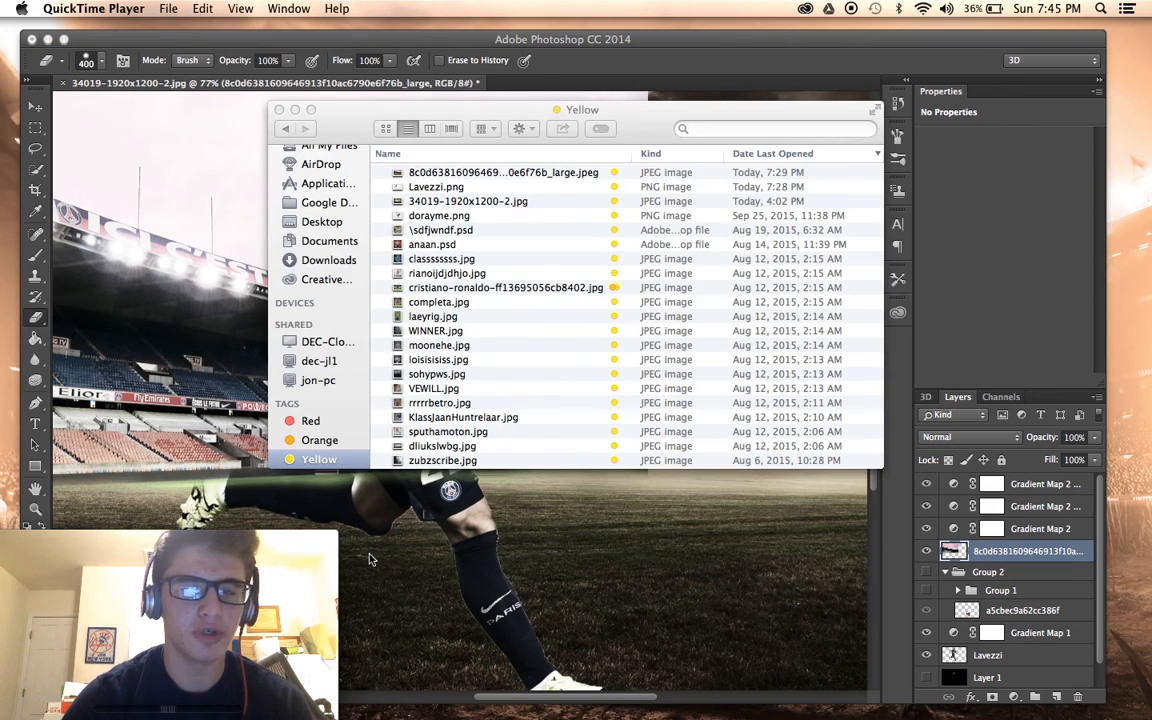
{"action": "left_click", "coordinate": [369, 556]}
Reduce the Eraser to 150 px and clear the leftover grass around the player's legs.
{"action": "key", "text": "bracketleft"}
{"action": "key", "text": "bracketleft"}
{"action": "key", "text": "bracketleft"}
{"action": "key", "text": "bracketleft"}
{"action": "key", "text": "bracketleft"}
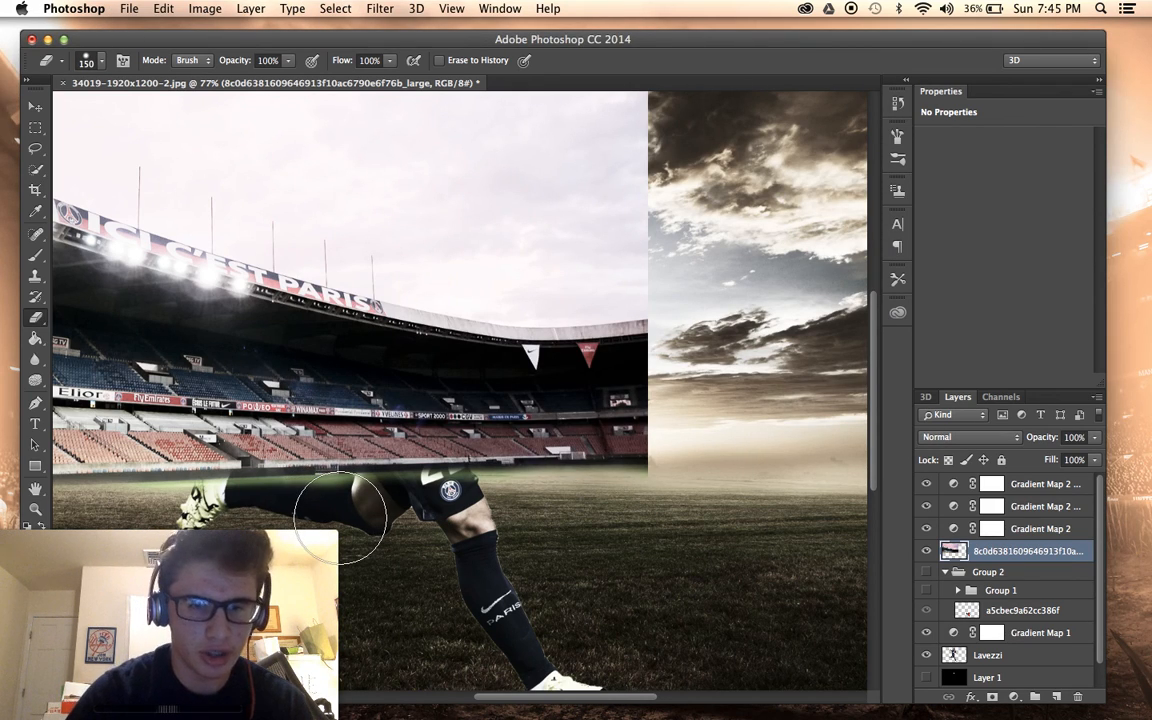
{"action": "mouse_move", "coordinate": [334, 525]}
{"action": "left_mouse_down"}
{"action": "mouse_move", "coordinate": [244, 511]}
{"action": "mouse_move", "coordinate": [239, 523]}
{"action": "mouse_move", "coordinate": [131, 531]}
{"action": "mouse_move", "coordinate": [379, 524]}
{"action": "mouse_move", "coordinate": [294, 520]}
{"action": "mouse_move", "coordinate": [388, 530]}
{"action": "left_mouse_up"}
{"action": "scroll", "coordinate": [388, 530], "scroll_direction": "down", "scroll_amount": 5}
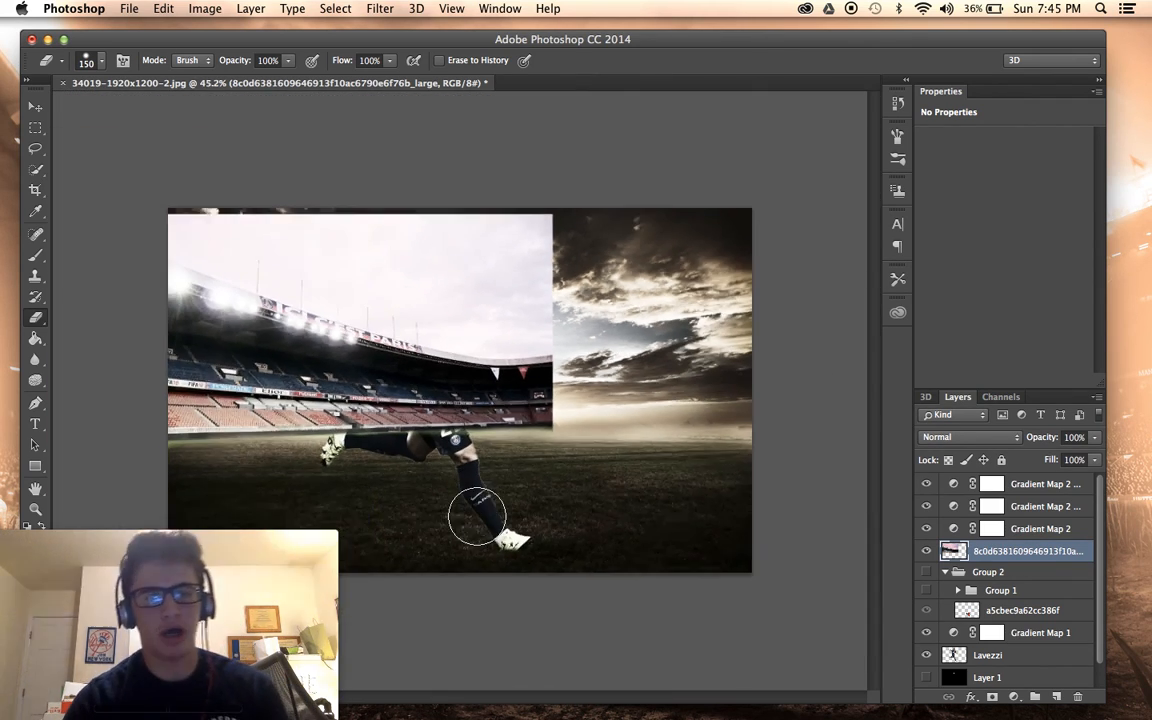
Move the stadium layer directly below the Lavezzi layer and erase the bright sky above the stadium roof.
{"action": "scroll", "coordinate": [477, 517], "scroll_direction": "up", "scroll_amount": 1}
{"action": "left_click_drag", "start_coordinate": [1000, 551], "coordinate": [1000, 664]}
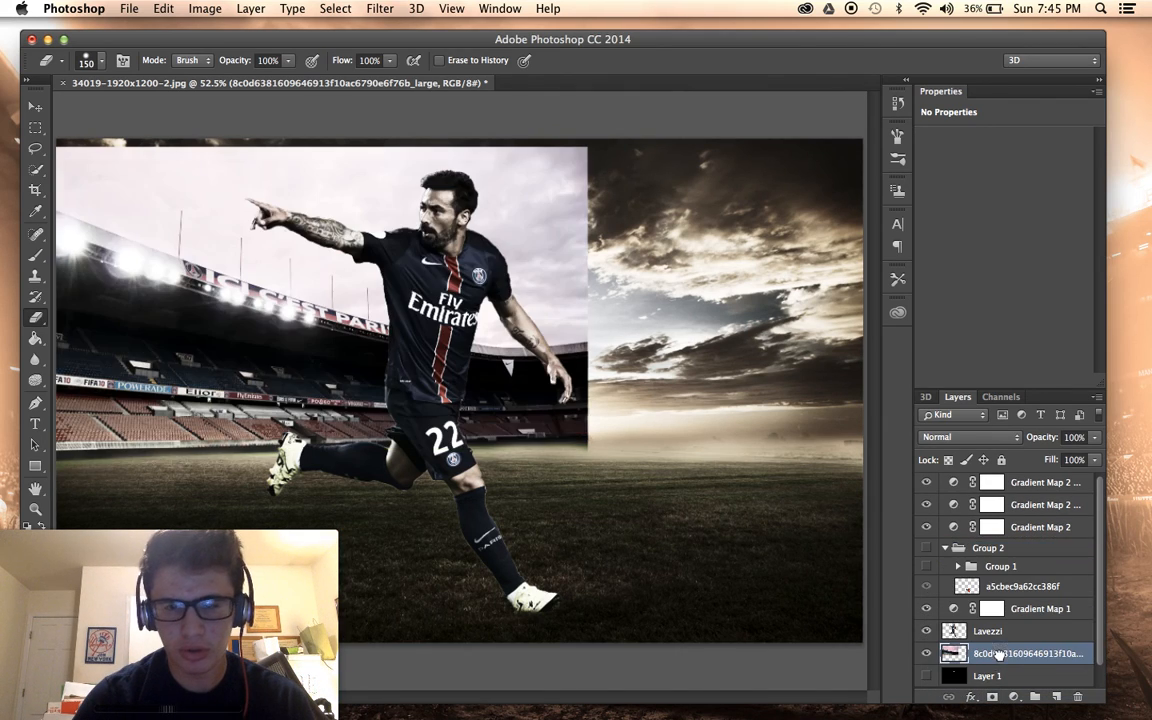
{"action": "scroll", "coordinate": [607, 530], "scroll_direction": "down", "scroll_amount": 3}
{"action": "mouse_move", "coordinate": [498, 277]}
{"action": "left_mouse_down"}
{"action": "mouse_move", "coordinate": [288, 242]}
{"action": "mouse_move", "coordinate": [275, 228]}
{"action": "mouse_move", "coordinate": [332, 257]}
{"action": "left_mouse_up"}
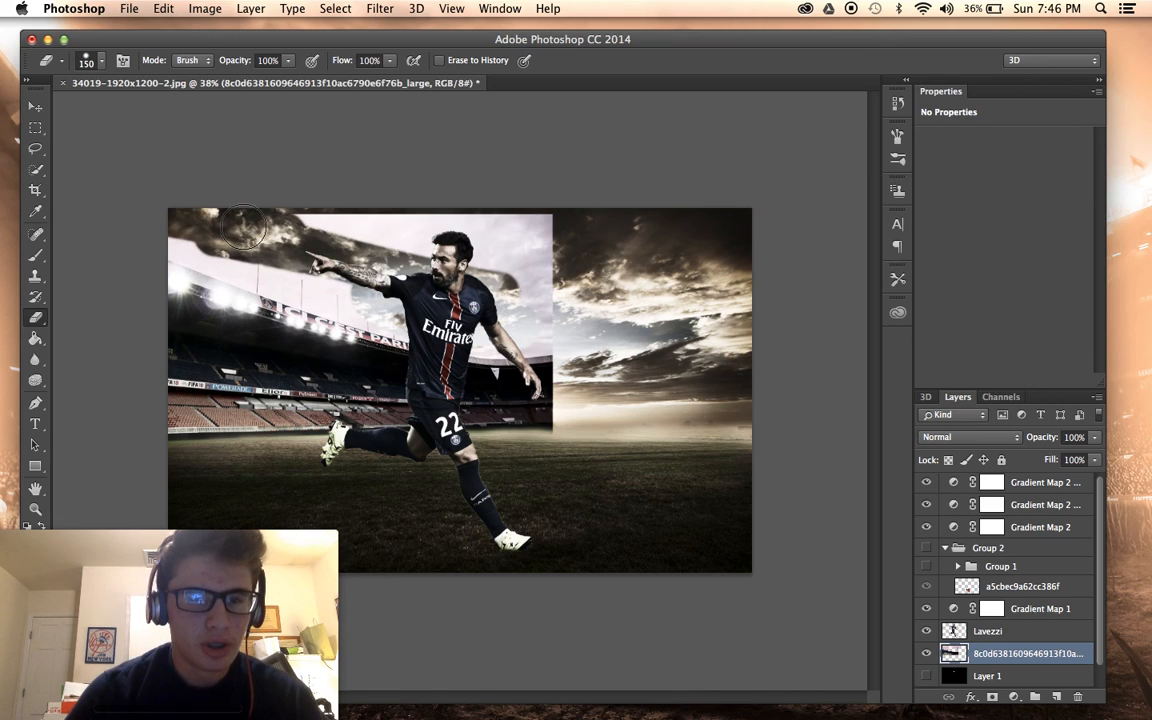
{"action": "left_click_drag", "start_coordinate": [250, 228], "coordinate": [386, 230]}
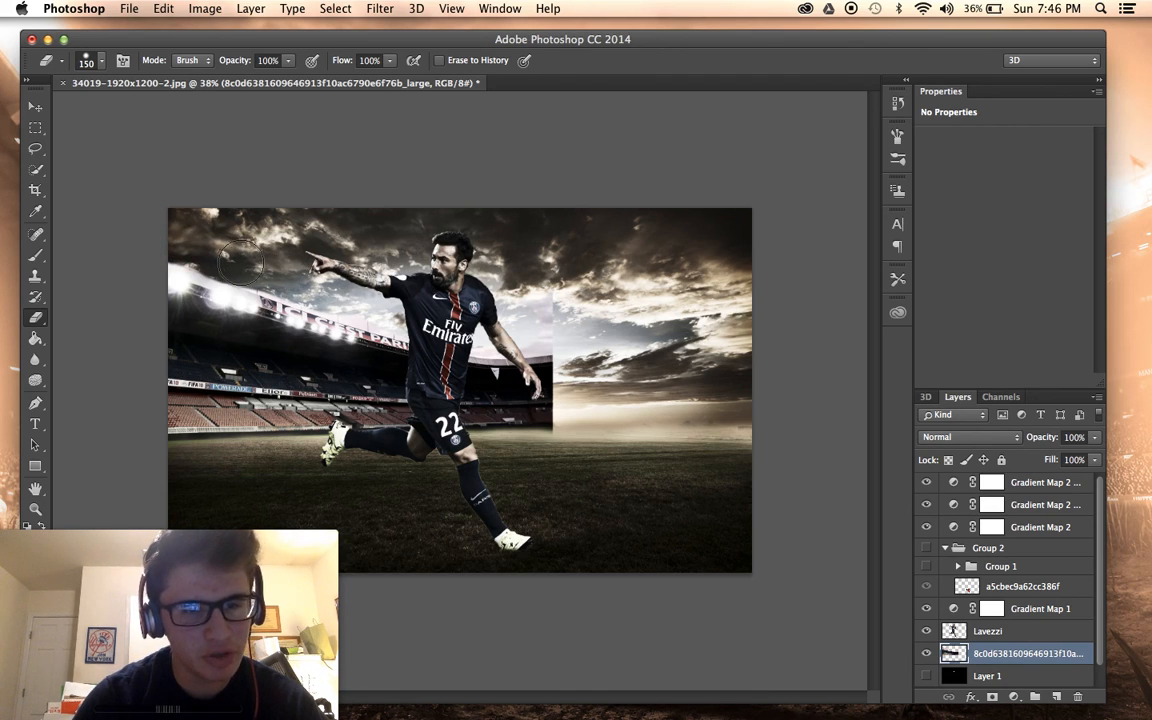
Undo the last erase stroke and erase the remaining sky more closely along the roof and floodlights.
{"action": "key", "text": "super+z"}
{"action": "key", "text": "super+plus"}
{"action": "key", "text": "super+plus"}
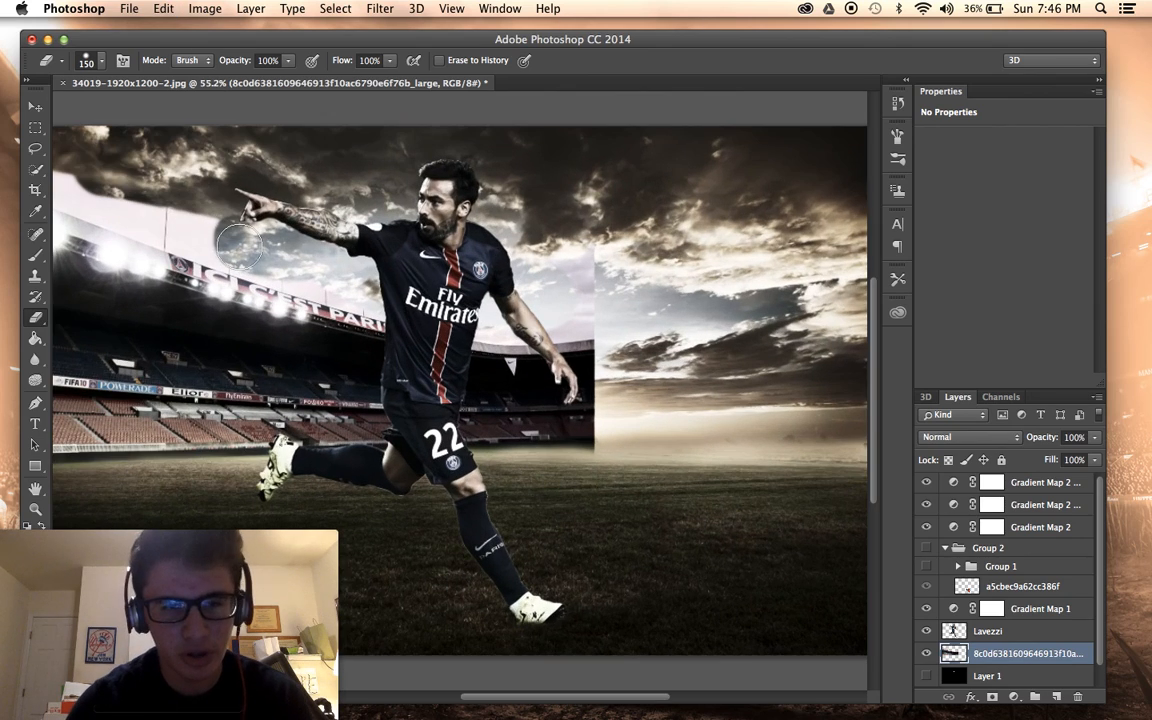
{"action": "left_click", "coordinate": [173, 216]}
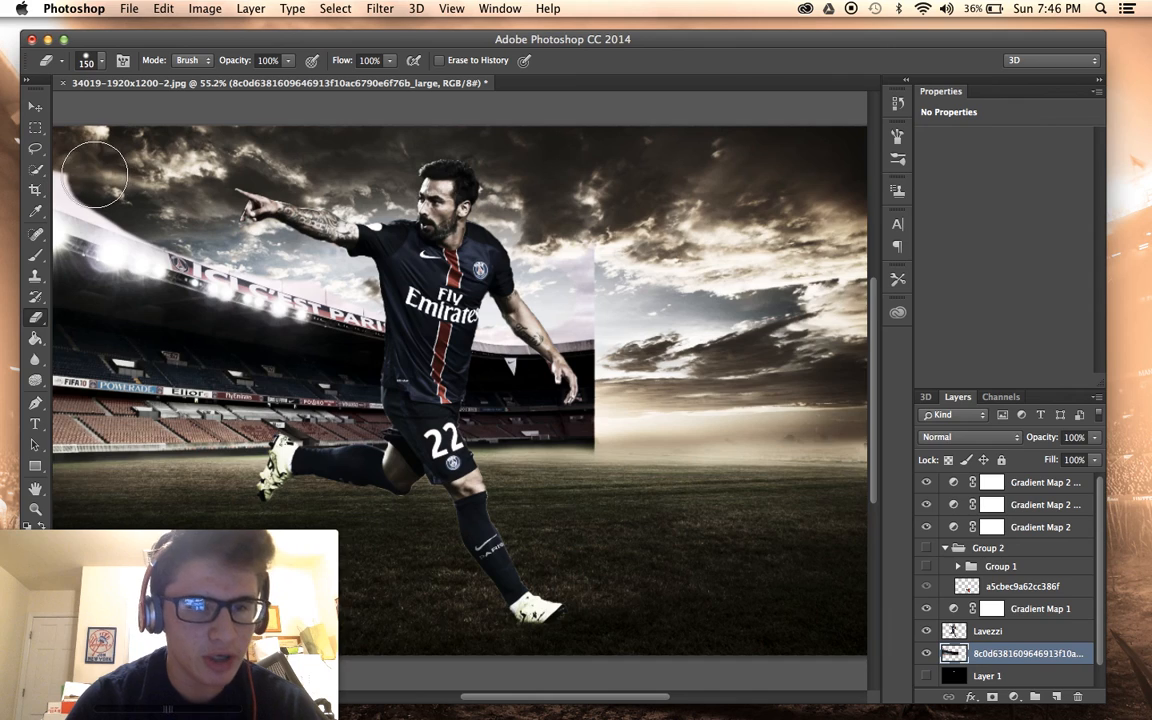
{"action": "scroll", "coordinate": [163, 202], "scroll_direction": "up", "scroll_amount": 5}
{"action": "scroll", "coordinate": [163, 202], "scroll_direction": "left", "scroll_amount": 8}
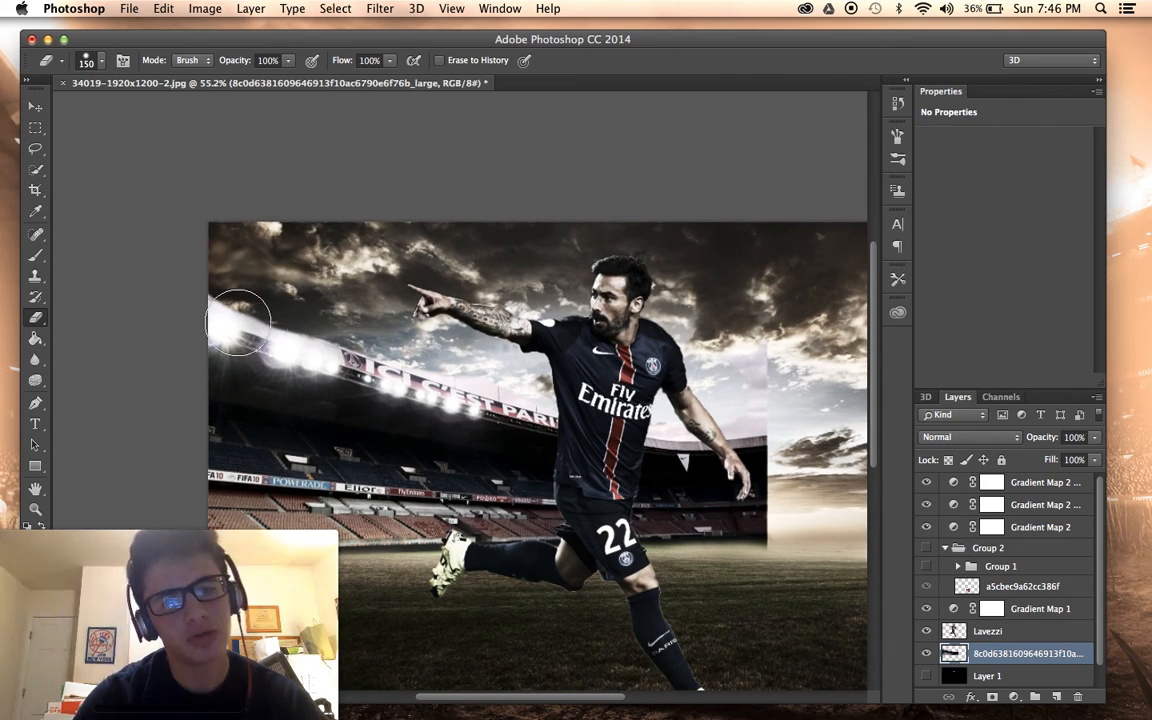
{"action": "scroll", "coordinate": [215, 267], "scroll_direction": "down", "scroll_amount": 4}
{"action": "scroll", "coordinate": [538, 347], "scroll_direction": "up", "scroll_amount": 3}
{"action": "scroll", "coordinate": [538, 347], "scroll_direction": "down", "scroll_amount": 1}
{"action": "scroll", "coordinate": [244, 470], "scroll_direction": "down", "scroll_amount": 2}
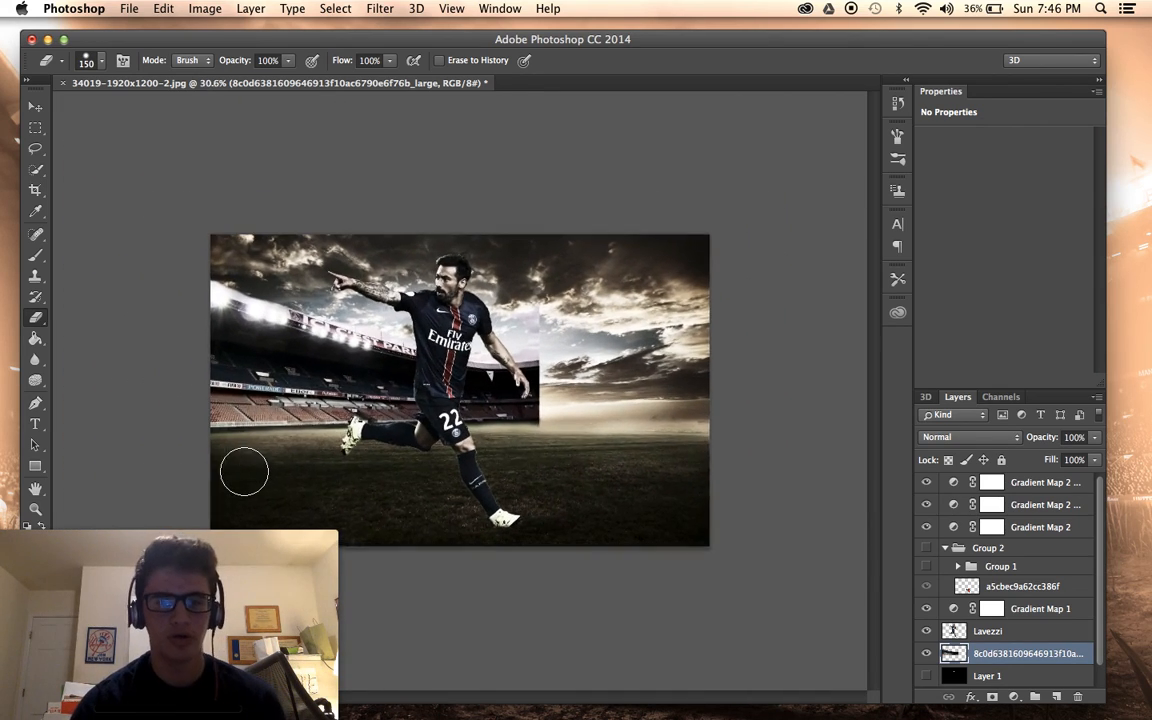
{"action": "scroll", "coordinate": [244, 470], "scroll_direction": "up", "scroll_amount": 3}
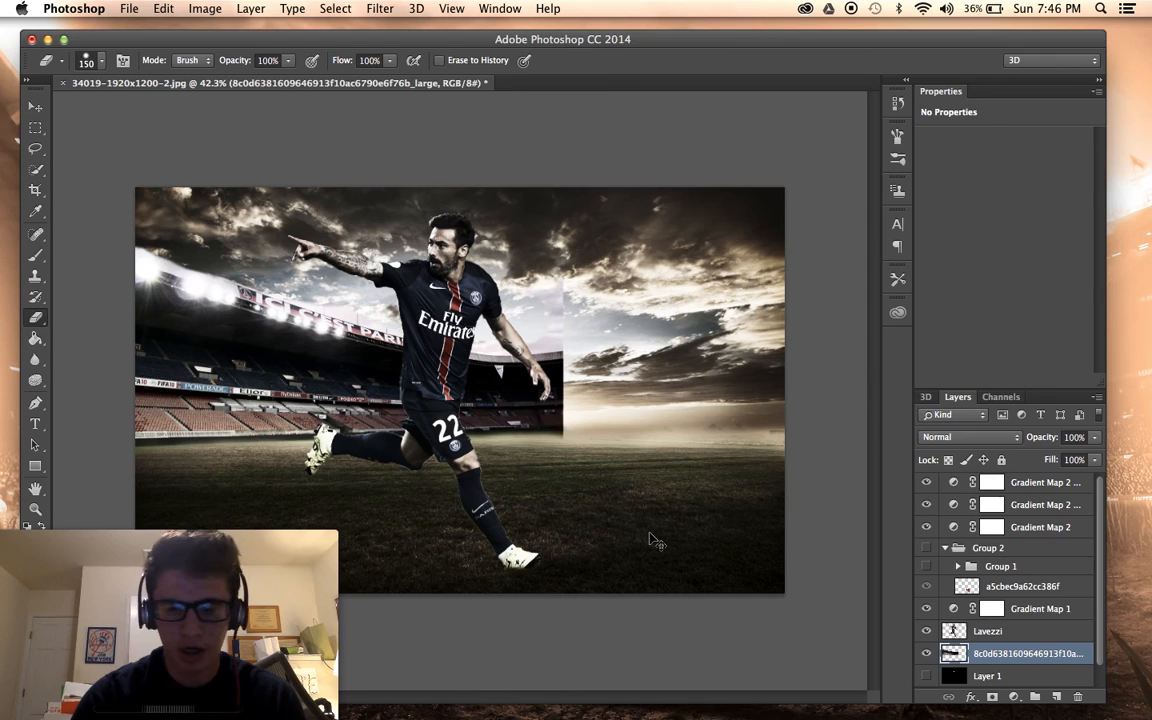
Duplicate the stadium layer, offset the copy, and flip it horizontally.
{"action": "key", "text": "v"}
{"action": "key", "text": "super+j"}
{"action": "left_click_drag", "start_coordinate": [188, 198], "coordinate": [117, 340]}
{"action": "left_click", "coordinate": [163, 8]}
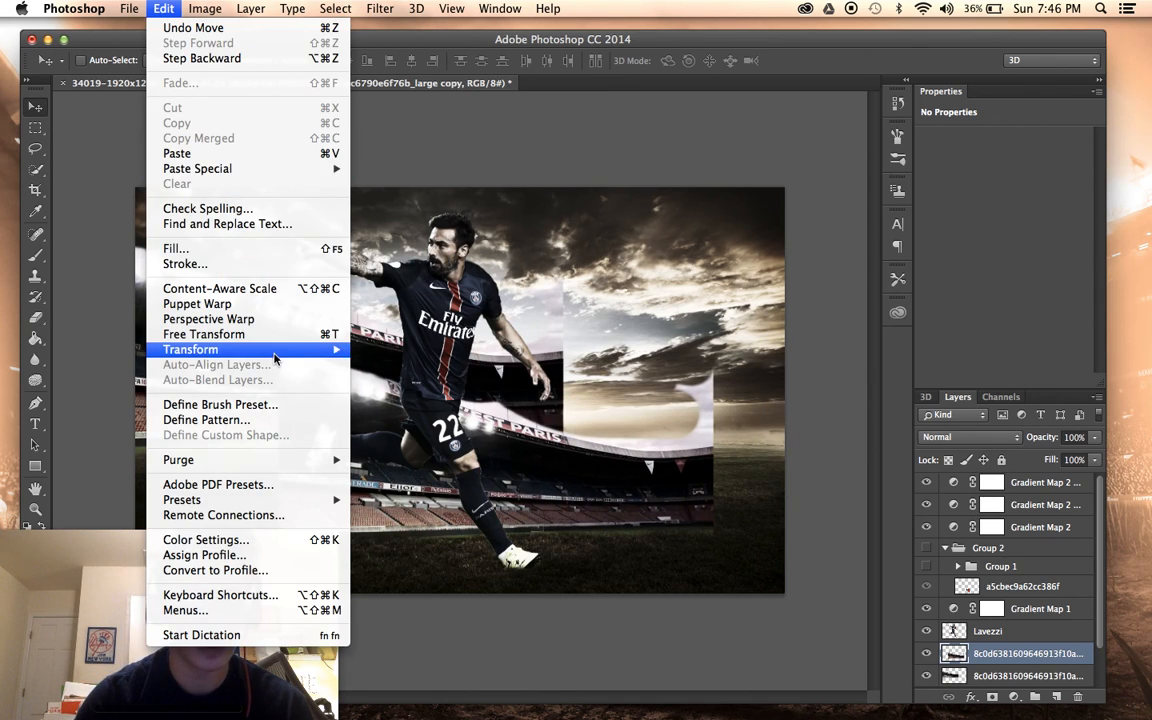
{"action": "mouse_move", "coordinate": [274, 358]}
{"action": "left_click", "coordinate": [415, 522]}
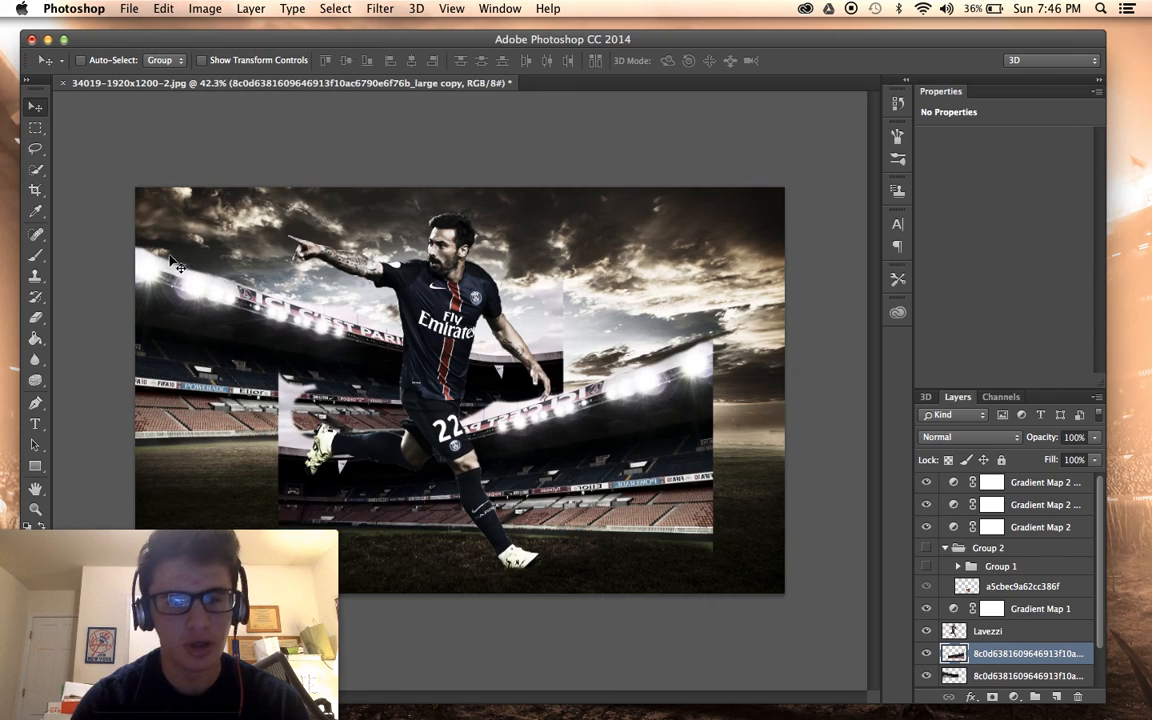
Align the mirrored stadium copy with the original's right edge and rotate it slightly so the stands continue across the background.
{"action": "left_click_drag", "start_coordinate": [175, 212], "coordinate": [483, 148]}
{"action": "left_click_drag", "start_coordinate": [591, 326], "coordinate": [590, 292]}
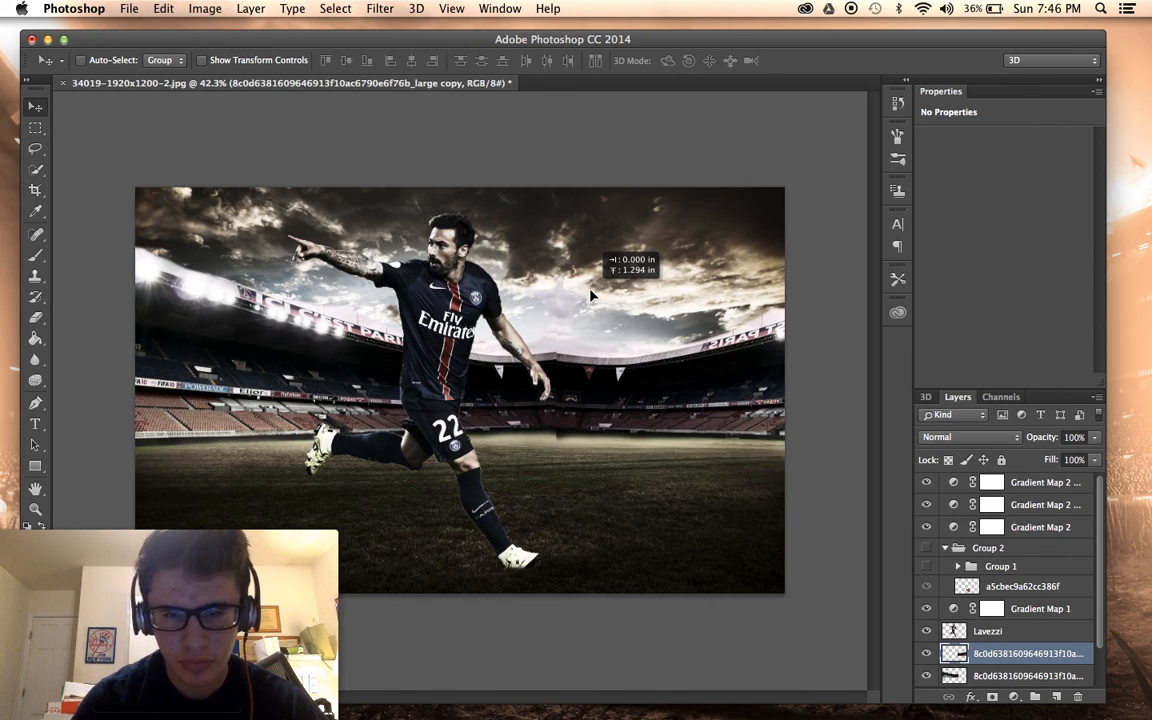
{"action": "key", "text": "ctrl+t"}
{"action": "key", "text": "ctrl+minus"}
{"action": "left_click_drag", "start_coordinate": [746, 206], "coordinate": [737, 209]}
{"action": "left_click_drag", "start_coordinate": [730, 357], "coordinate": [725, 346]}
{"action": "key", "text": "Return"}
{"action": "scroll", "coordinate": [725, 346], "scroll_direction": "up", "scroll_amount": 3}
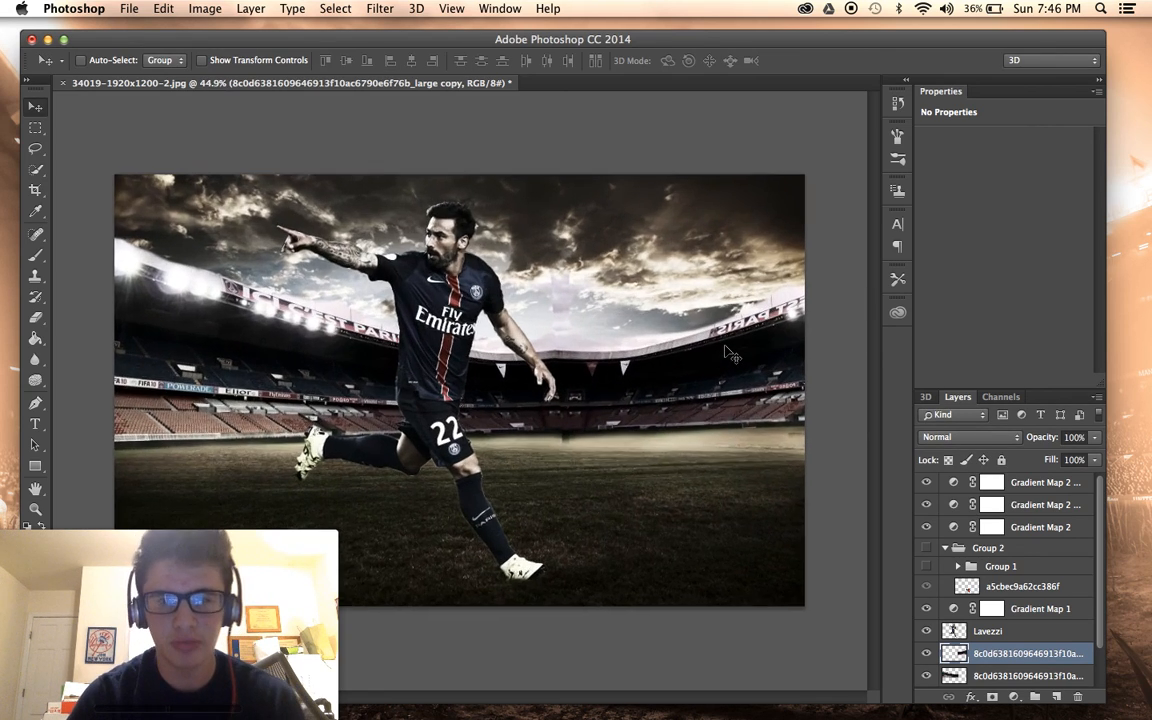
Try rotating the mirrored stadium copy by -6.01° and repositioning it, and undo the transform.
{"action": "scroll", "coordinate": [725, 346], "scroll_direction": "down", "scroll_amount": 4}
{"action": "key", "text": "ctrl+t"}
{"action": "left_click_drag", "start_coordinate": [705, 214], "coordinate": [669, 208]}
{"action": "left_click_drag", "start_coordinate": [662, 347], "coordinate": [659, 320]}
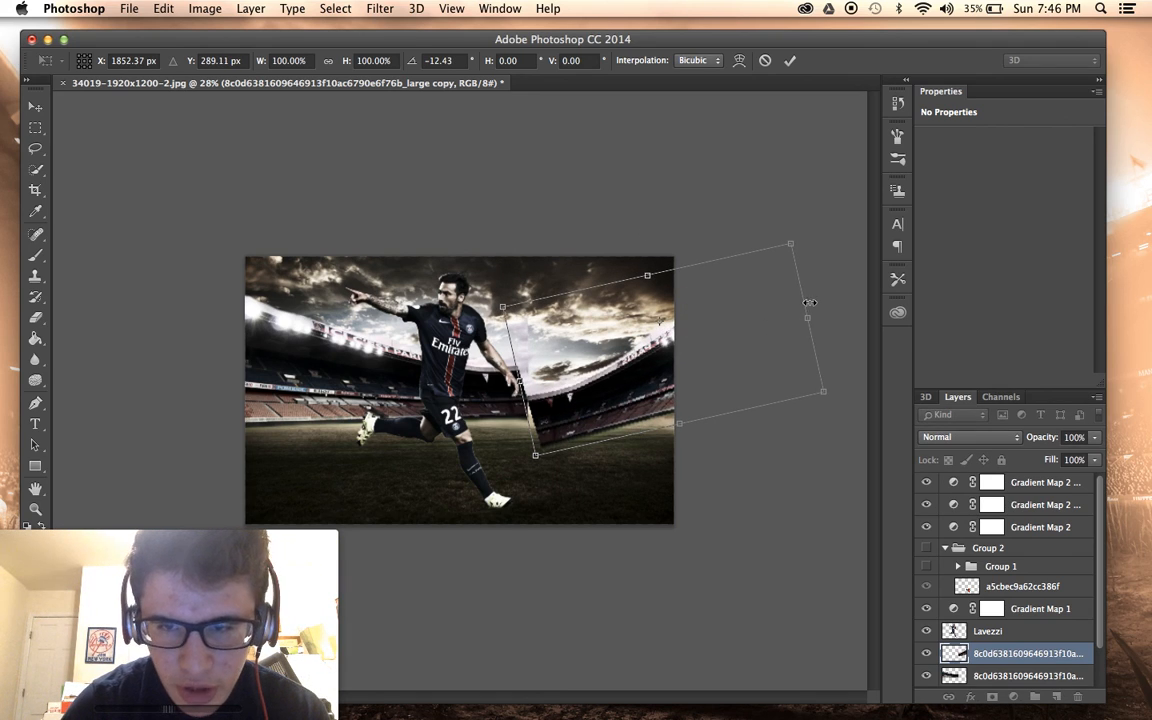
{"action": "left_click_drag", "start_coordinate": [817, 303], "coordinate": [821, 318]}
{"action": "left_click_drag", "start_coordinate": [670, 355], "coordinate": [666, 346]}
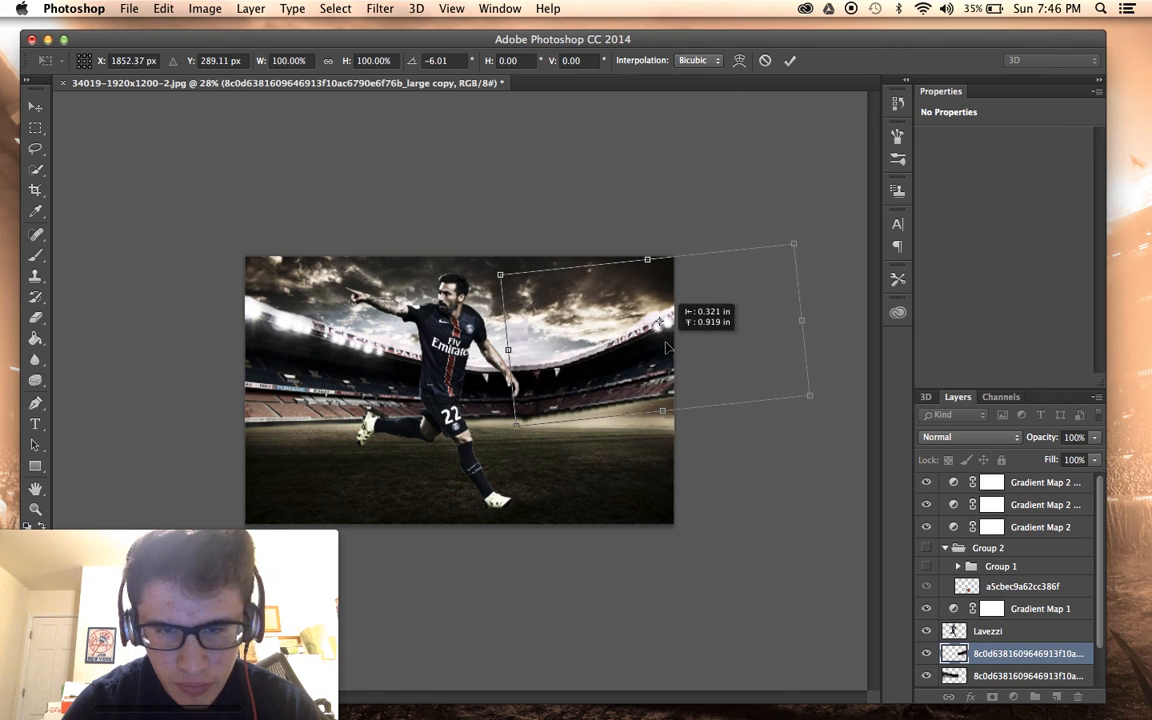
{"action": "scroll", "coordinate": [666, 347], "scroll_direction": "up", "scroll_amount": 5}
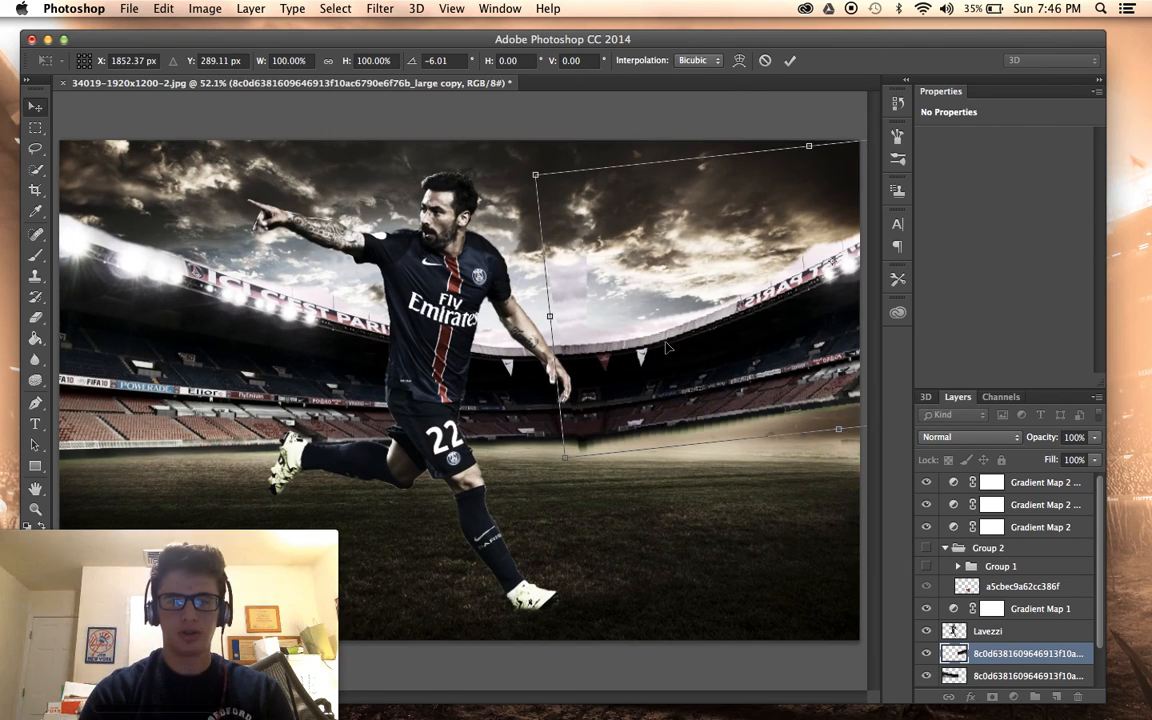
{"action": "key", "text": "Return"}
{"action": "scroll", "coordinate": [666, 347], "scroll_direction": "down", "scroll_amount": 4}
{"action": "scroll", "coordinate": [690, 315], "scroll_direction": "up", "scroll_amount": 3}
{"action": "scroll", "coordinate": [694, 312], "scroll_direction": "down", "scroll_amount": 2}
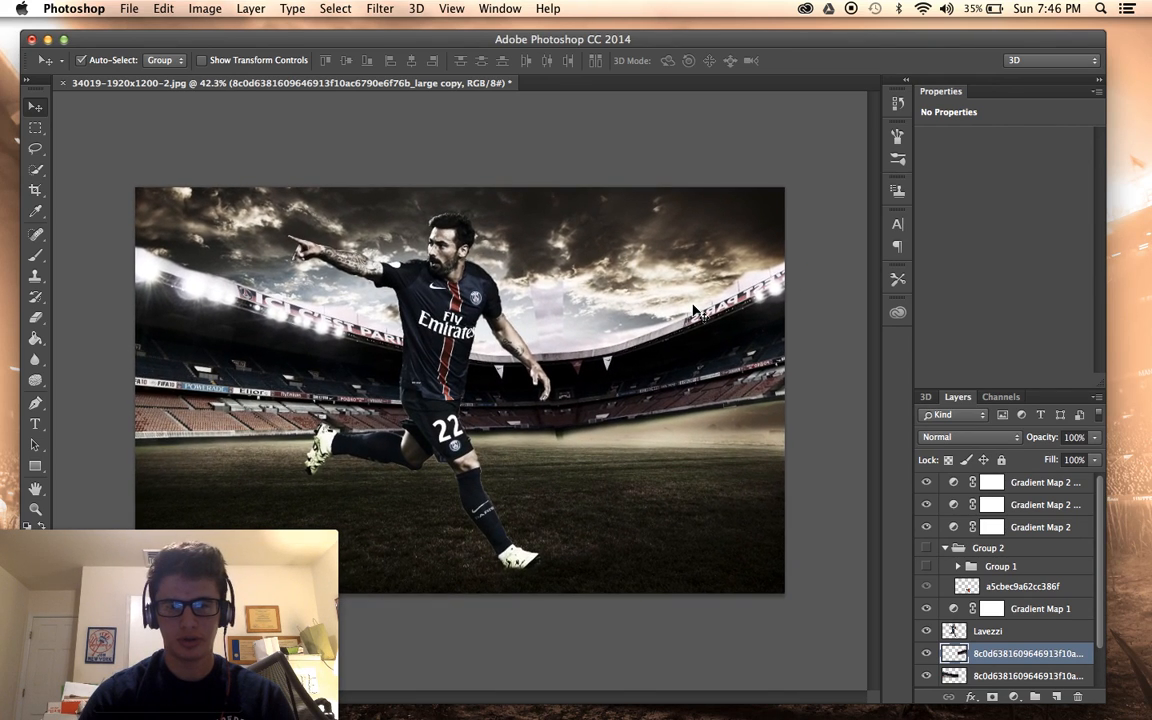
{"action": "key", "text": "super+z"}
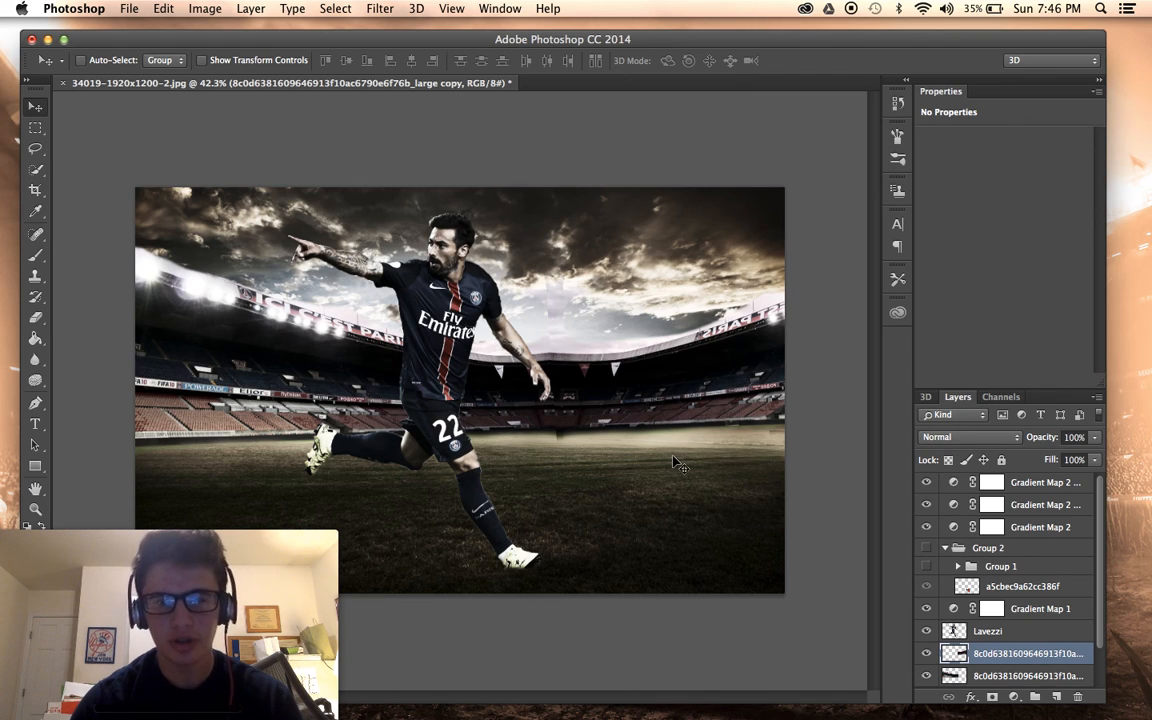
Merge the two stadium layers and erase the visible seam and leftover patches with the 150 px Eraser.
{"action": "scroll", "coordinate": [676, 462], "scroll_direction": "up", "scroll_amount": 1}
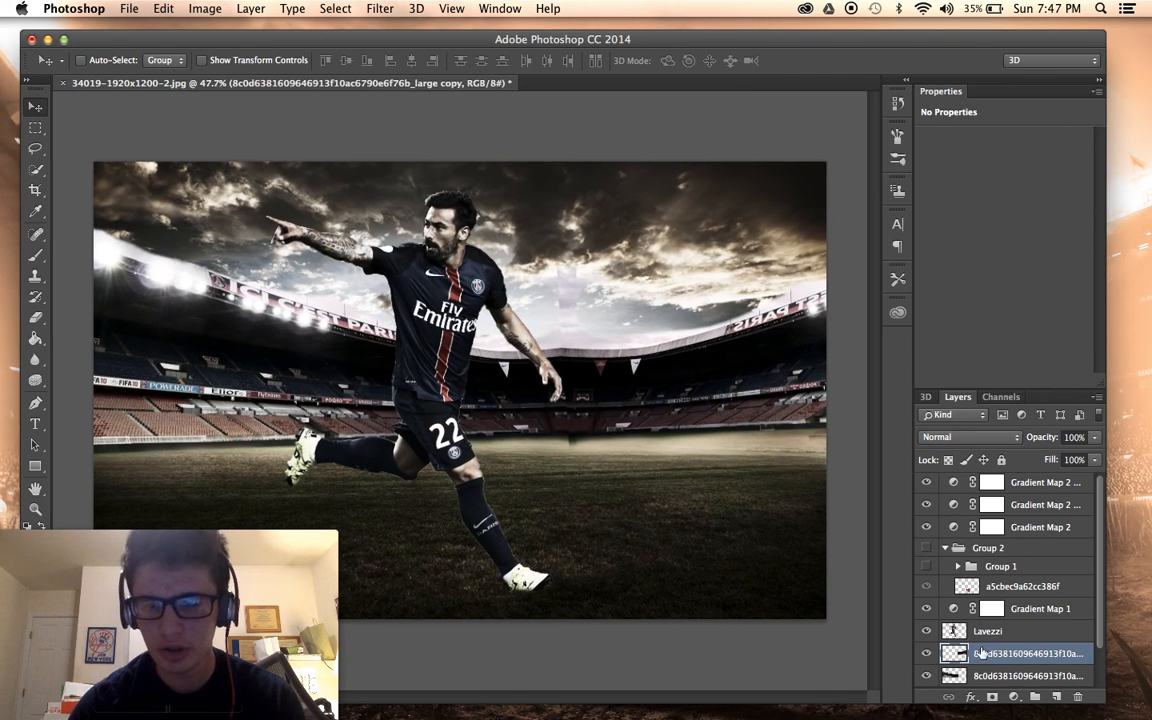
{"action": "left_click", "coordinate": [968, 677], "text": "shift"}
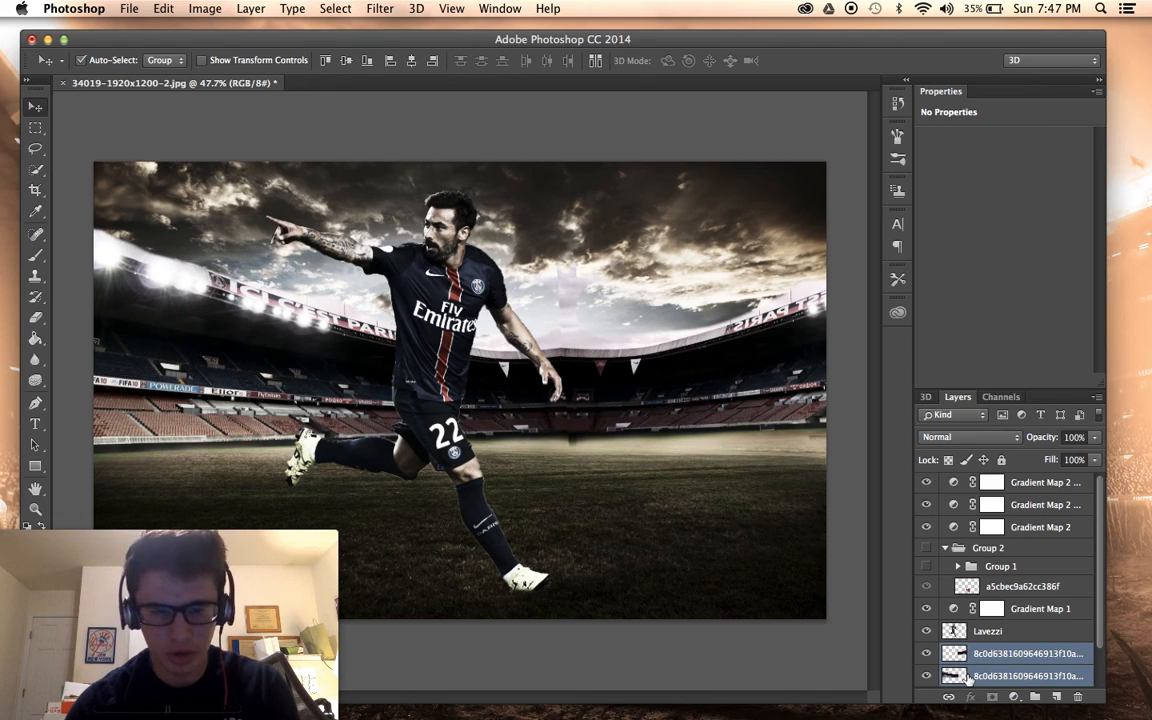
{"action": "key", "text": "super+e"}
{"action": "left_click", "coordinate": [35, 316]}
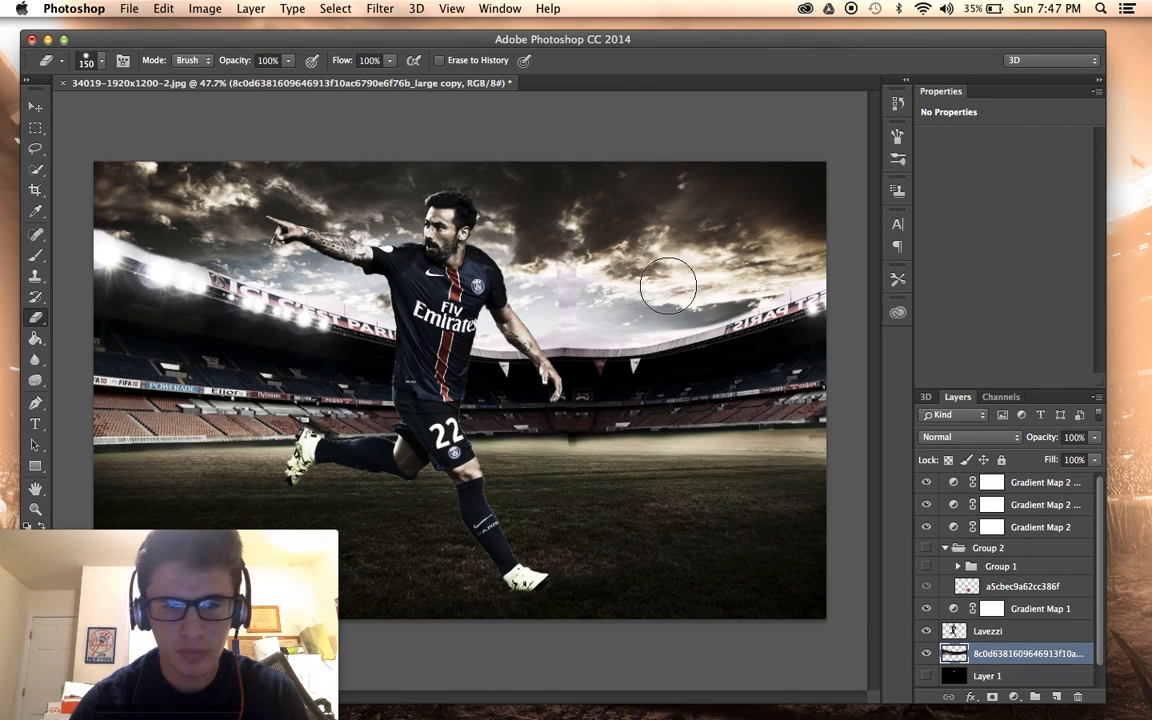
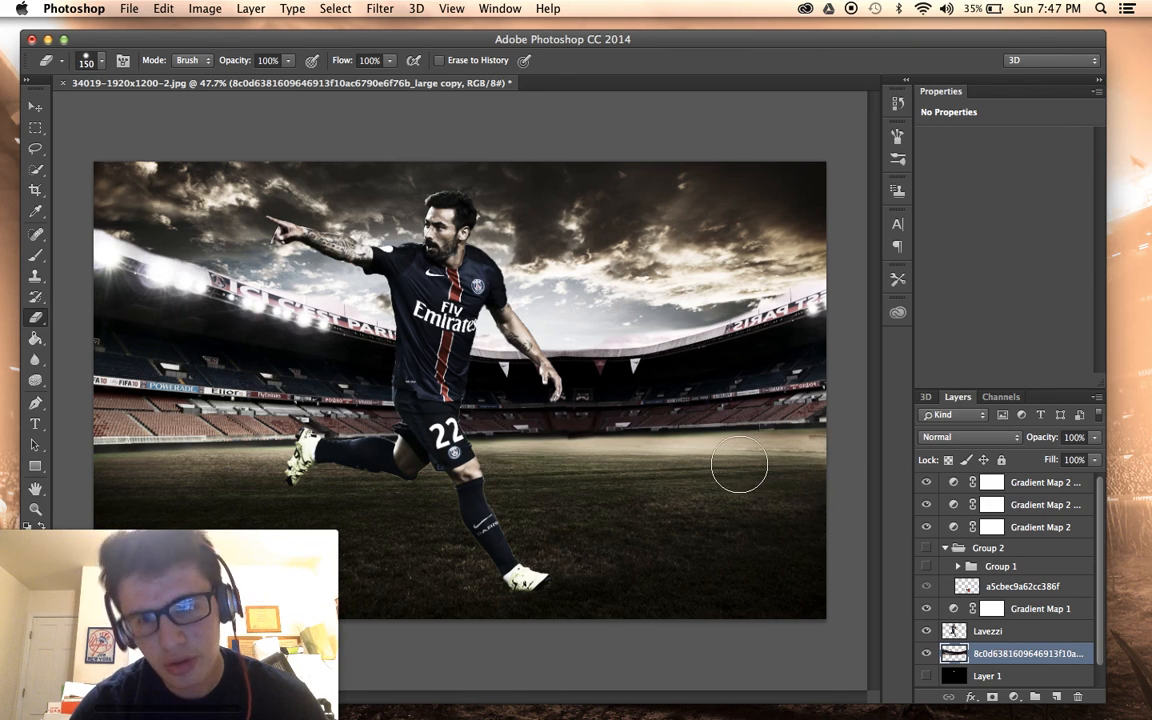
Shift the merged stadium layer slightly downward behind the player.
{"action": "key", "text": "v"}
{"action": "left_click_drag", "start_coordinate": [173, 186], "coordinate": [176, 194]}
{"action": "scroll", "coordinate": [357, 288], "scroll_direction": "down", "scroll_amount": 3}
{"action": "scroll", "coordinate": [357, 288], "scroll_direction": "up", "scroll_amount": 3}
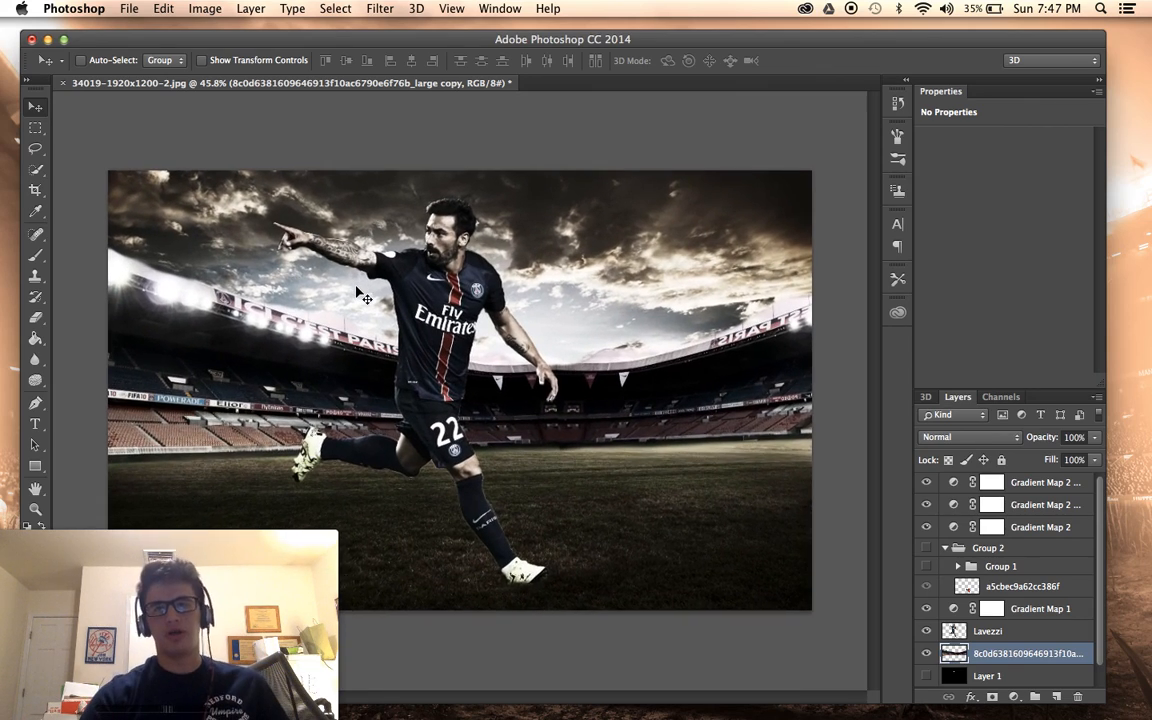
{"action": "scroll", "coordinate": [357, 290], "scroll_direction": "down", "scroll_amount": 2}
{"action": "scroll", "coordinate": [357, 290], "scroll_direction": "up", "scroll_amount": 3}
{"action": "scroll", "coordinate": [357, 290], "scroll_direction": "down", "scroll_amount": 2}
{"action": "scroll", "coordinate": [357, 290], "scroll_direction": "up", "scroll_amount": 1}
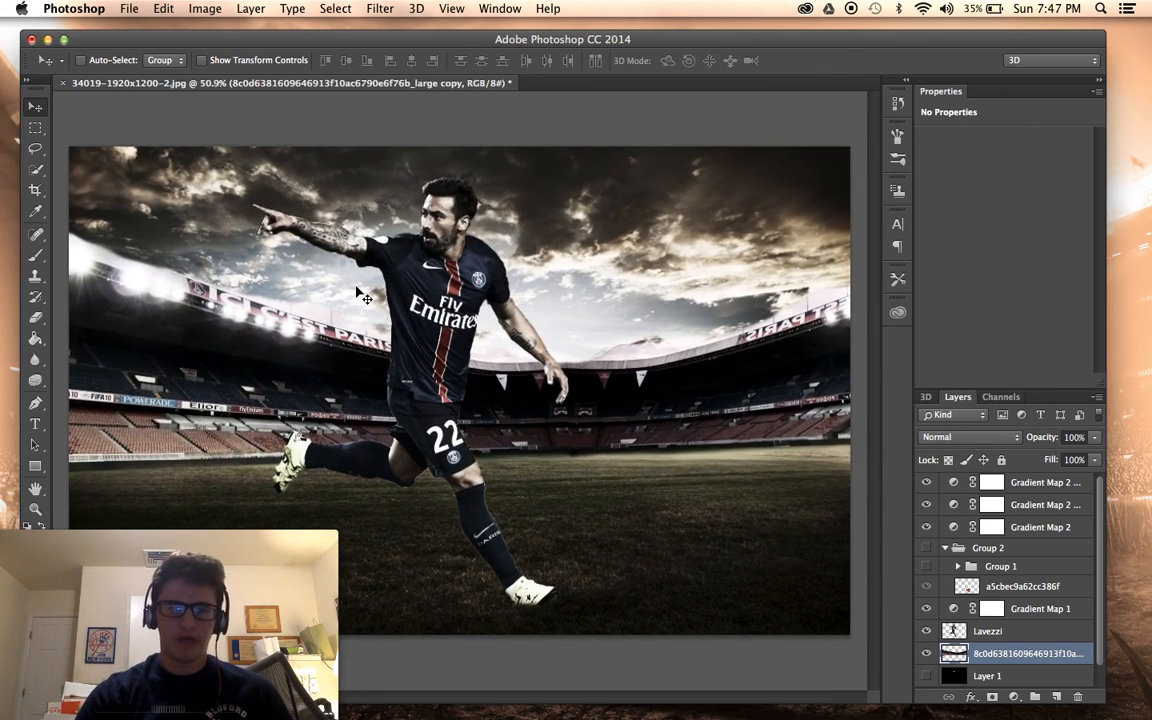
Try removing the mirrored Paris lettering from the stadium roof with the content-aware Spot Healing Brush at 35 px, and undo the strokes.
{"action": "scroll", "coordinate": [684, 336], "scroll_direction": "up", "scroll_amount": 5}
{"action": "scroll", "coordinate": [755, 372], "scroll_direction": "up", "scroll_amount": 8}
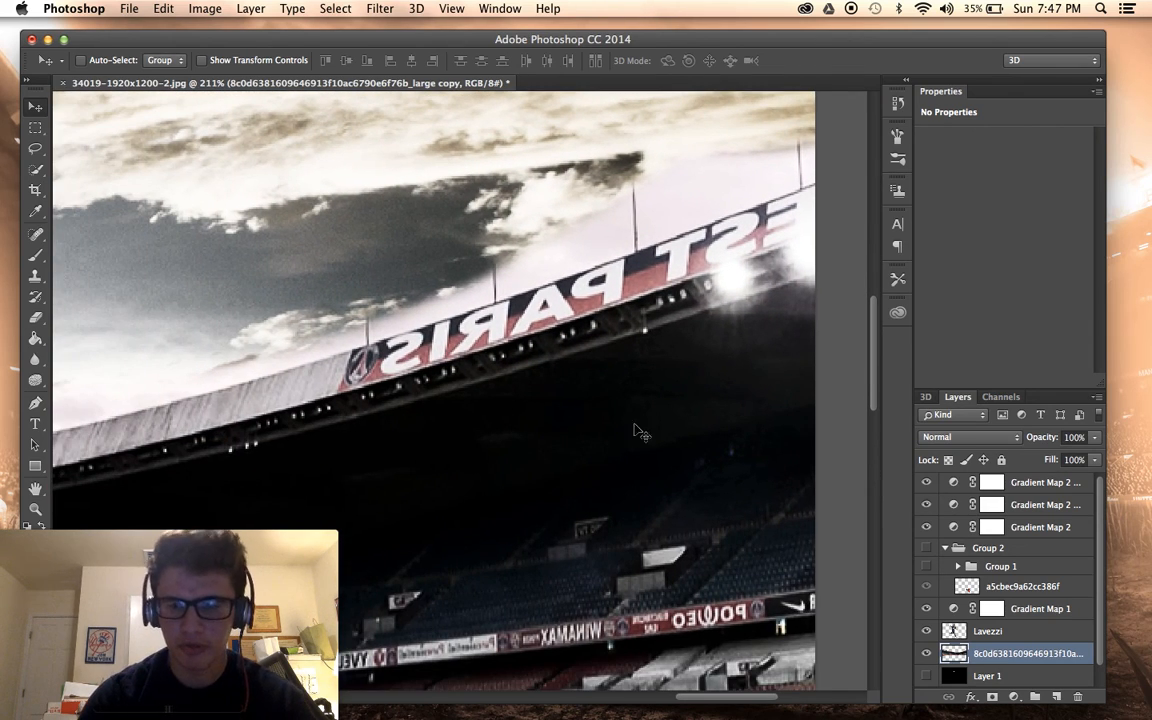
{"action": "left_click", "coordinate": [39, 238]}
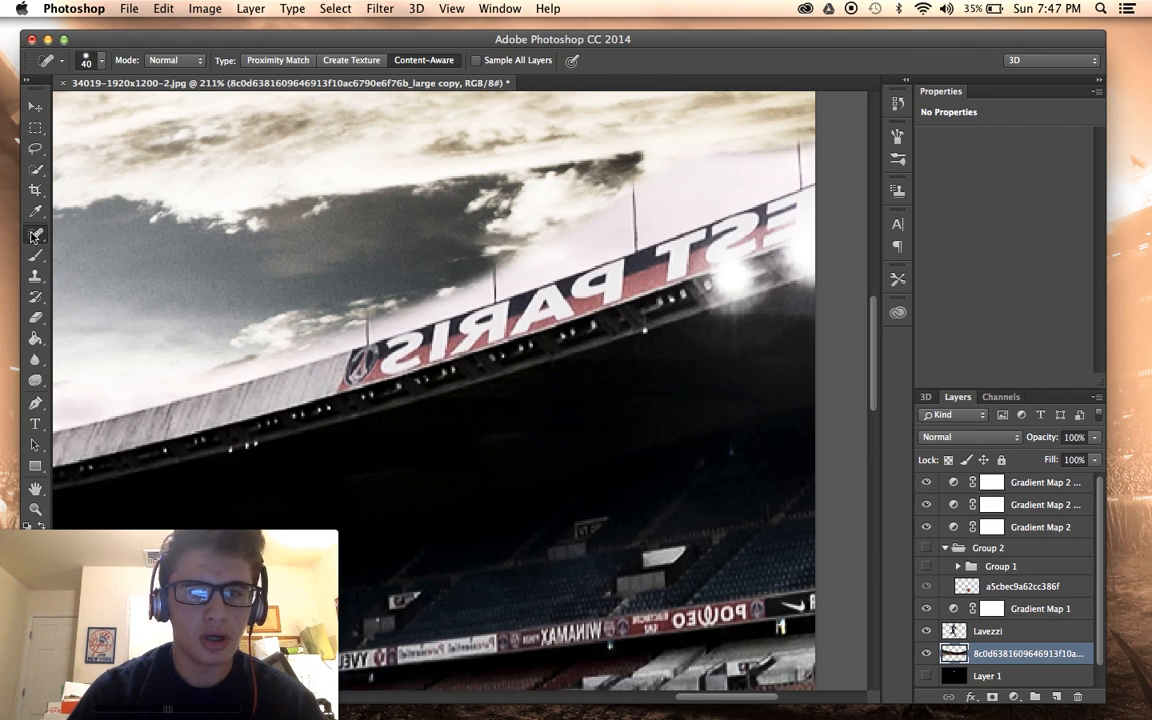
{"action": "mouse_move", "coordinate": [337, 362]}
{"action": "left_mouse_down"}
{"action": "mouse_move", "coordinate": [444, 367]}
{"action": "mouse_move", "coordinate": [585, 325]}
{"action": "left_mouse_up"}
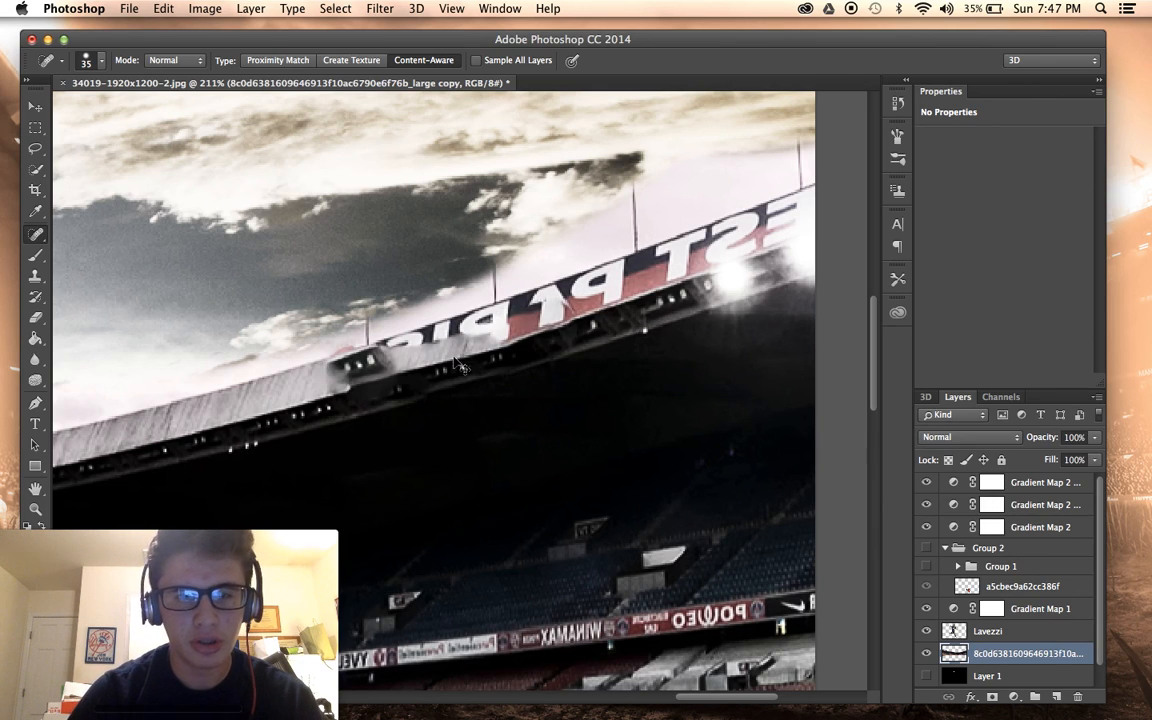
{"action": "key", "text": "super+z"}
{"action": "mouse_move", "coordinate": [330, 370]}
{"action": "left_mouse_down"}
{"action": "mouse_move", "coordinate": [480, 348]}
{"action": "mouse_move", "coordinate": [587, 297]}
{"action": "mouse_move", "coordinate": [706, 265]}
{"action": "left_mouse_up"}
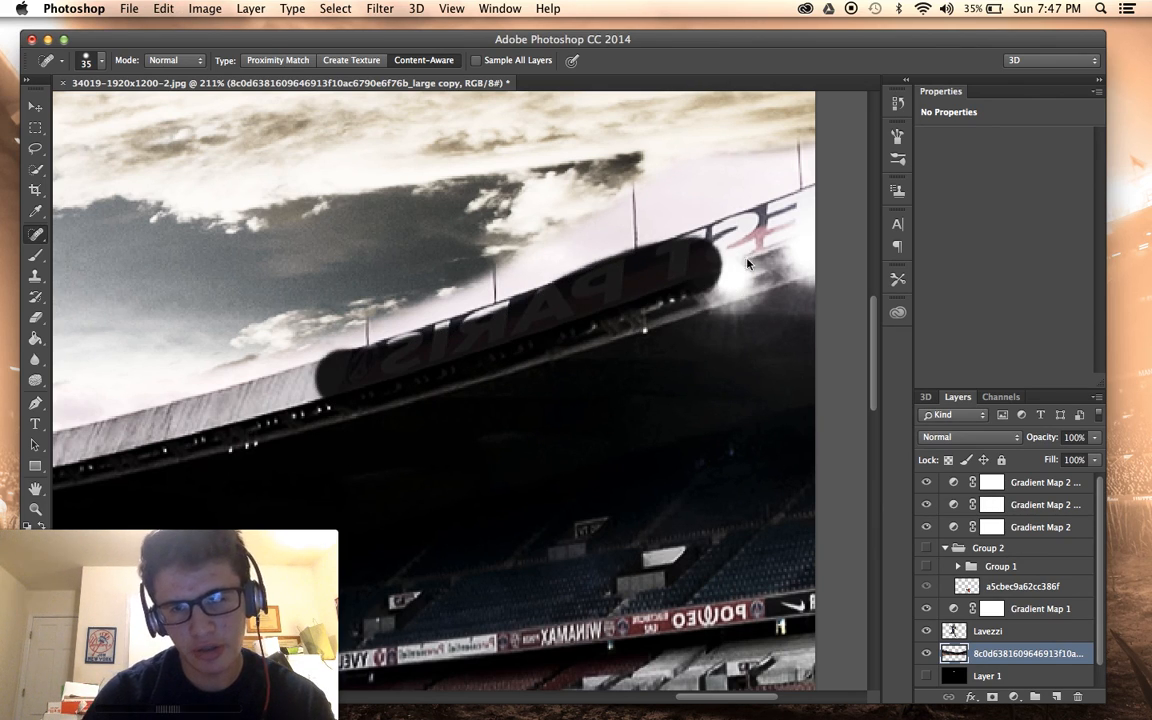
{"action": "key", "text": "super+z"}
{"action": "mouse_move", "coordinate": [365, 370]}
{"action": "left_mouse_down"}
{"action": "mouse_move", "coordinate": [780, 236]}
{"action": "mouse_move", "coordinate": [667, 279]}
{"action": "mouse_move", "coordinate": [798, 223]}
{"action": "mouse_move", "coordinate": [564, 304]}
{"action": "mouse_move", "coordinate": [506, 288]}
{"action": "left_mouse_up"}
{"action": "scroll", "coordinate": [745, 295], "scroll_direction": "down", "scroll_amount": 10}
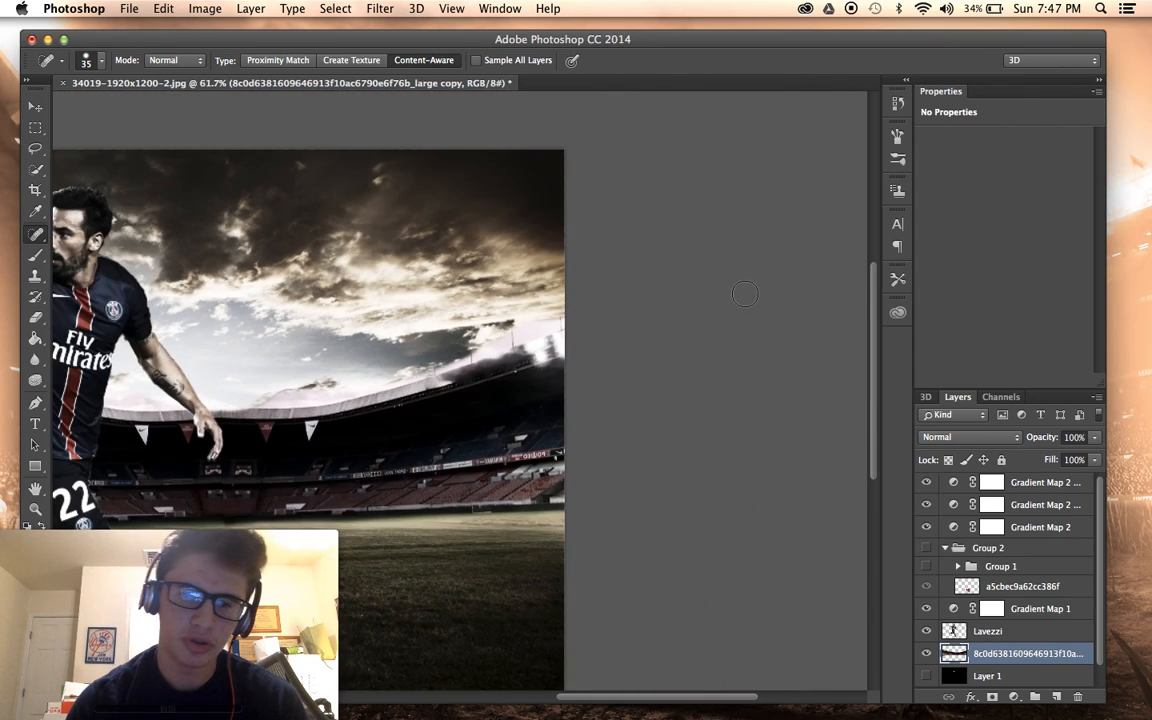
{"action": "scroll", "coordinate": [745, 294], "scroll_direction": "up", "scroll_amount": 4}
{"action": "key", "text": "super+alt+z"}
{"action": "key", "text": "super+alt+z"}
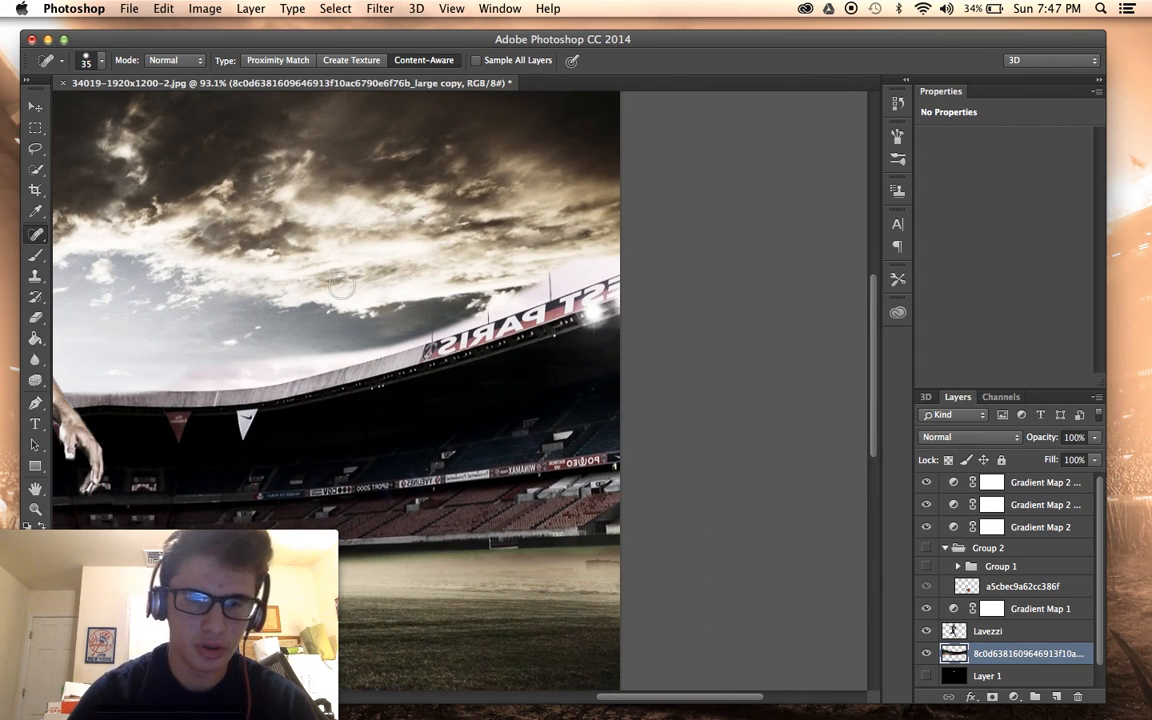
{"action": "left_click", "coordinate": [160, 8]}
{"action": "left_click", "coordinate": [162, 41]}
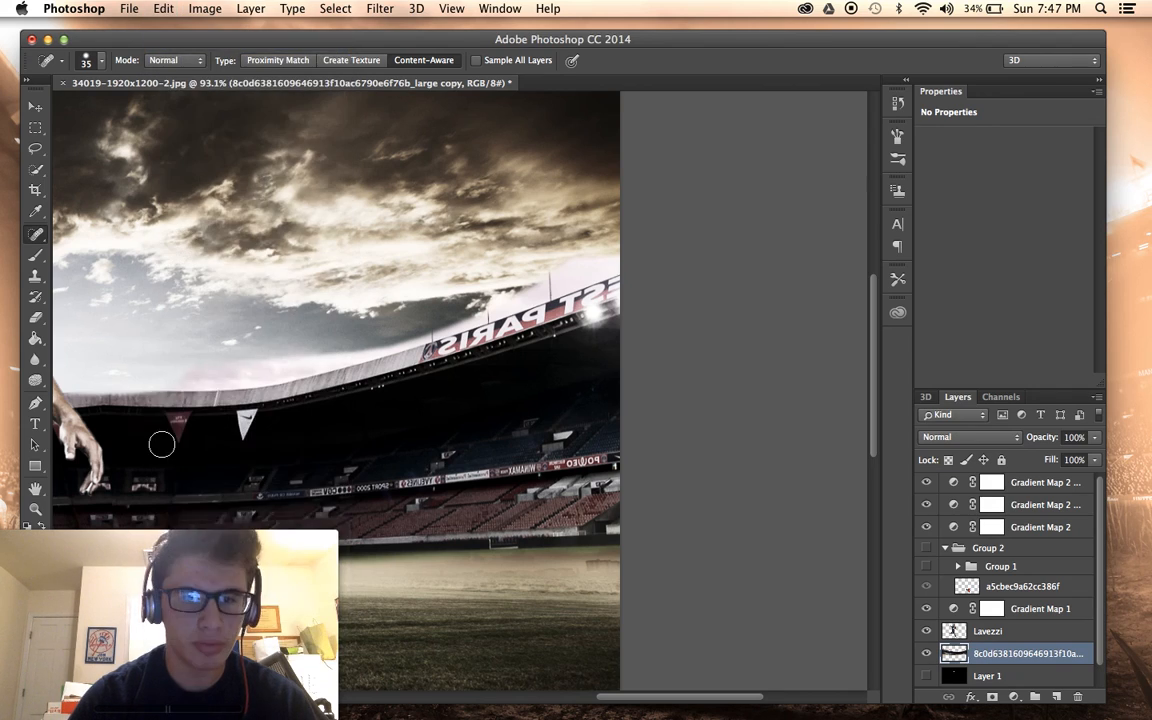
Try cloning plain roof texture over the start of the mirrored lettering with the Clone Stamp at 90 and 60 px, and undo the strokes.
{"action": "left_click", "coordinate": [36, 278]}
{"action": "scroll", "coordinate": [383, 385], "scroll_direction": "up", "scroll_amount": 5}
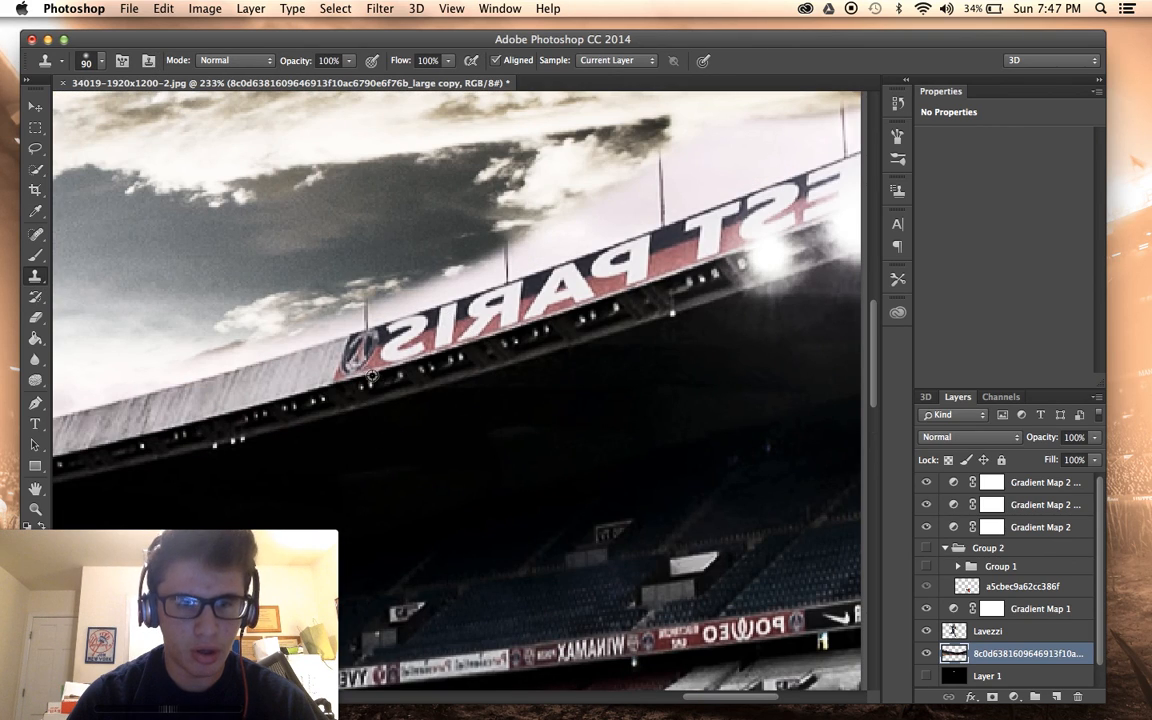
{"action": "left_click_drag", "start_coordinate": [342, 364], "coordinate": [350, 363]}
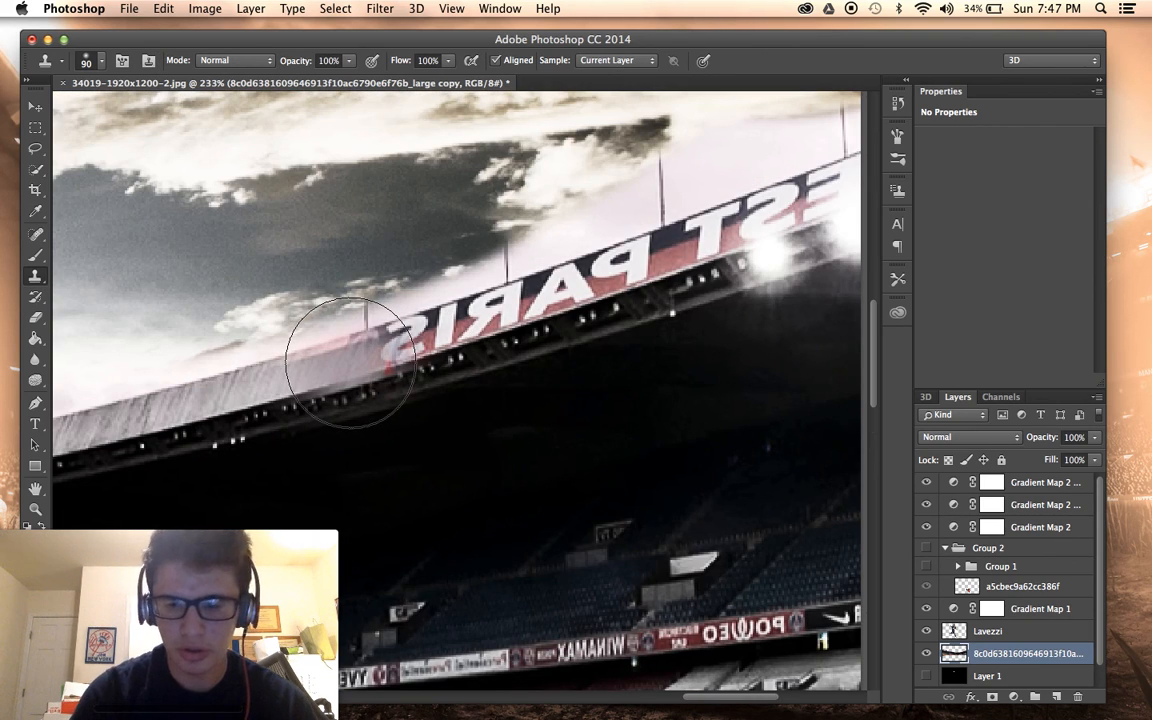
{"action": "key", "text": "super+z"}
{"action": "key", "text": "p"}
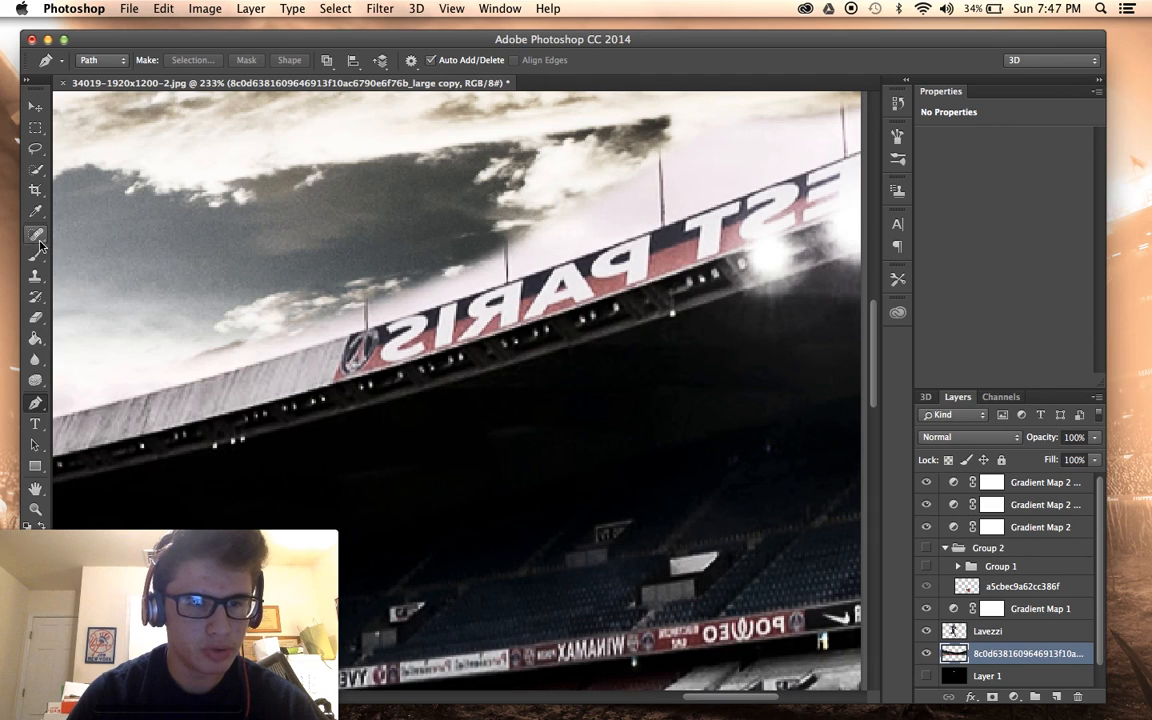
{"action": "left_click", "coordinate": [36, 284]}
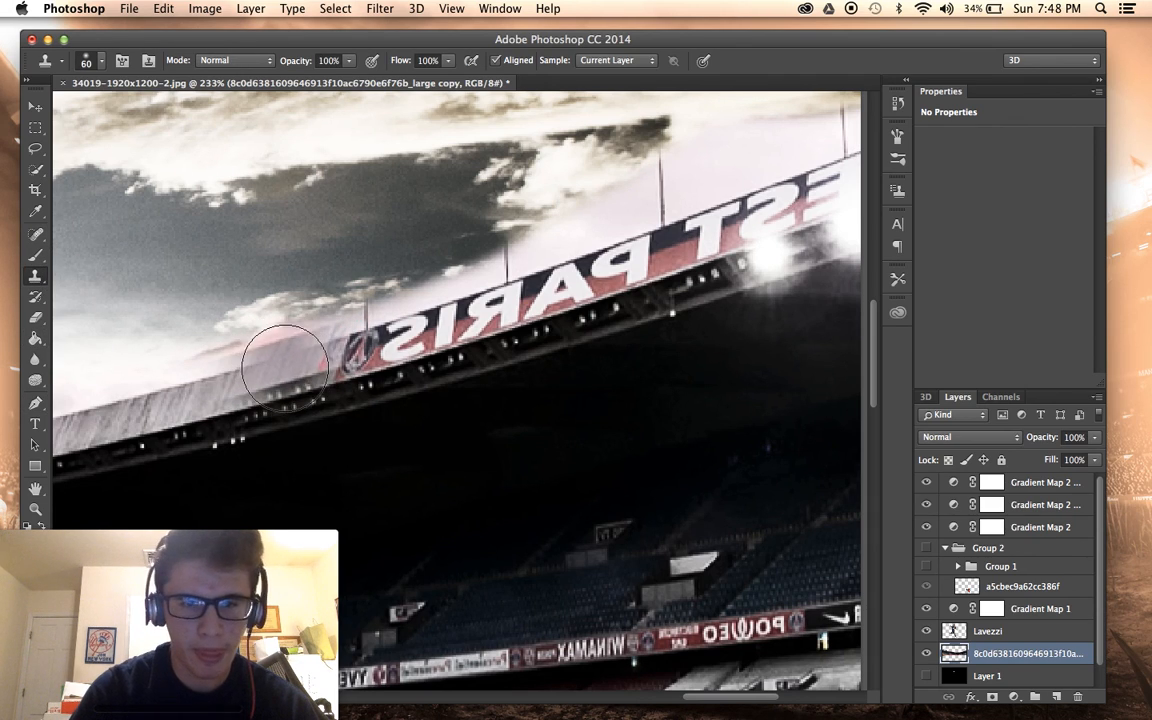
{"action": "mouse_move", "coordinate": [293, 370]}
{"action": "left_mouse_down"}
{"action": "mouse_move", "coordinate": [360, 348]}
{"action": "mouse_move", "coordinate": [330, 345]}
{"action": "mouse_move", "coordinate": [455, 288]}
{"action": "mouse_move", "coordinate": [385, 355]}
{"action": "left_mouse_up"}
{"action": "key", "text": "super+z"}
Clone plain roof texture over most of the mirrored lettering with the Clone Stamp at 40 px.
{"action": "mouse_move", "coordinate": [293, 377]}
{"action": "left_mouse_down"}
{"action": "mouse_move", "coordinate": [320, 340]}
{"action": "mouse_move", "coordinate": [380, 310]}
{"action": "mouse_move", "coordinate": [540, 315]}
{"action": "left_mouse_up"}
{"action": "key", "text": "super+z"}
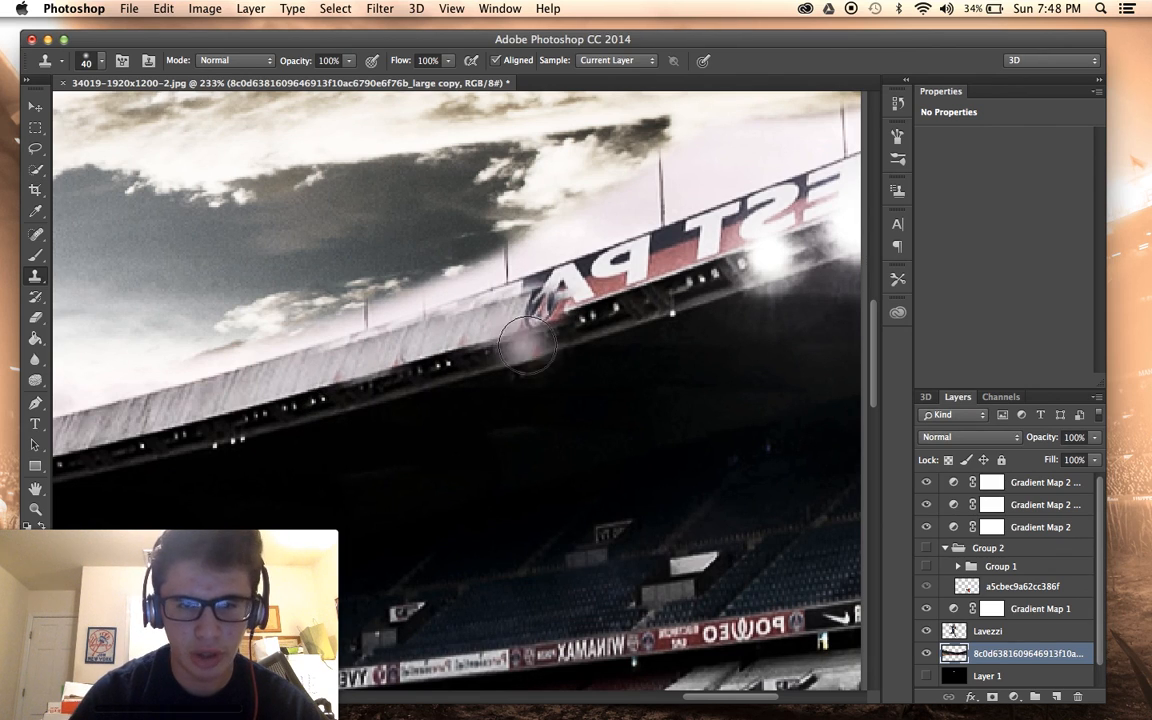
{"action": "left_click_drag", "start_coordinate": [514, 306], "coordinate": [697, 251]}
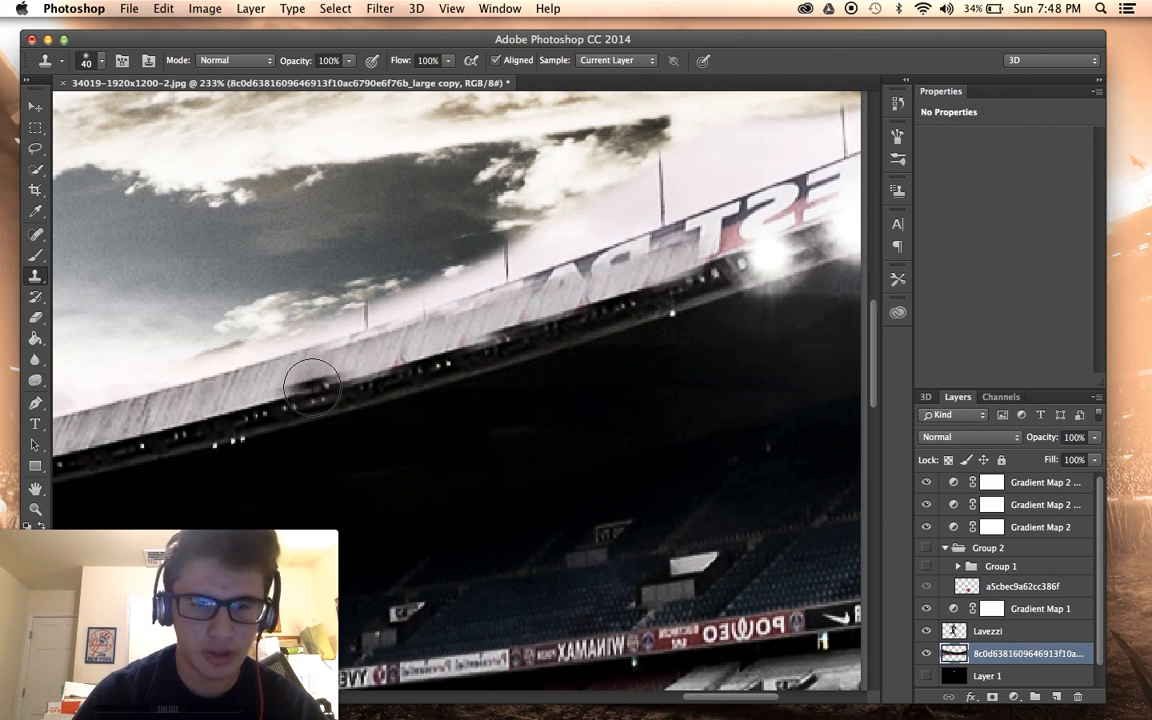
{"action": "mouse_move", "coordinate": [453, 338]}
{"action": "left_mouse_down"}
{"action": "mouse_move", "coordinate": [522, 290]}
{"action": "mouse_move", "coordinate": [640, 240]}
{"action": "mouse_move", "coordinate": [738, 218]}
{"action": "left_mouse_up"}
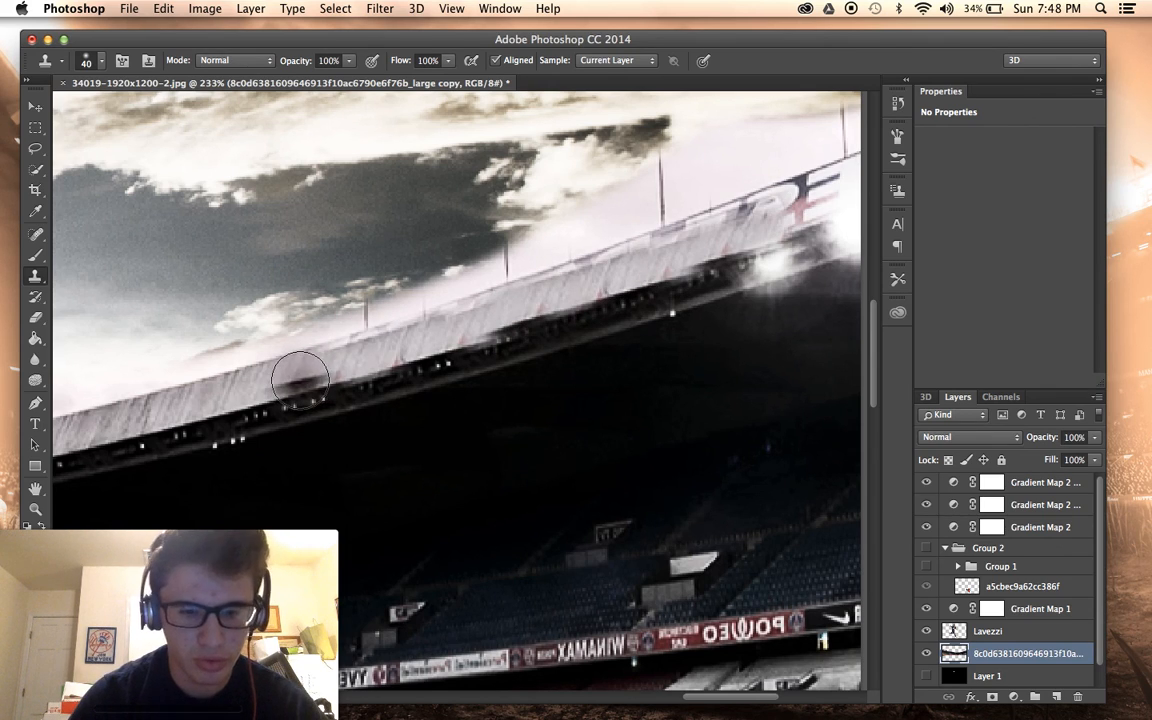
Resample clean roof texture and clone it over the remaining letters up to the image's edge to even out the roof.
{"action": "left_click", "coordinate": [298, 378], "text": "alt"}
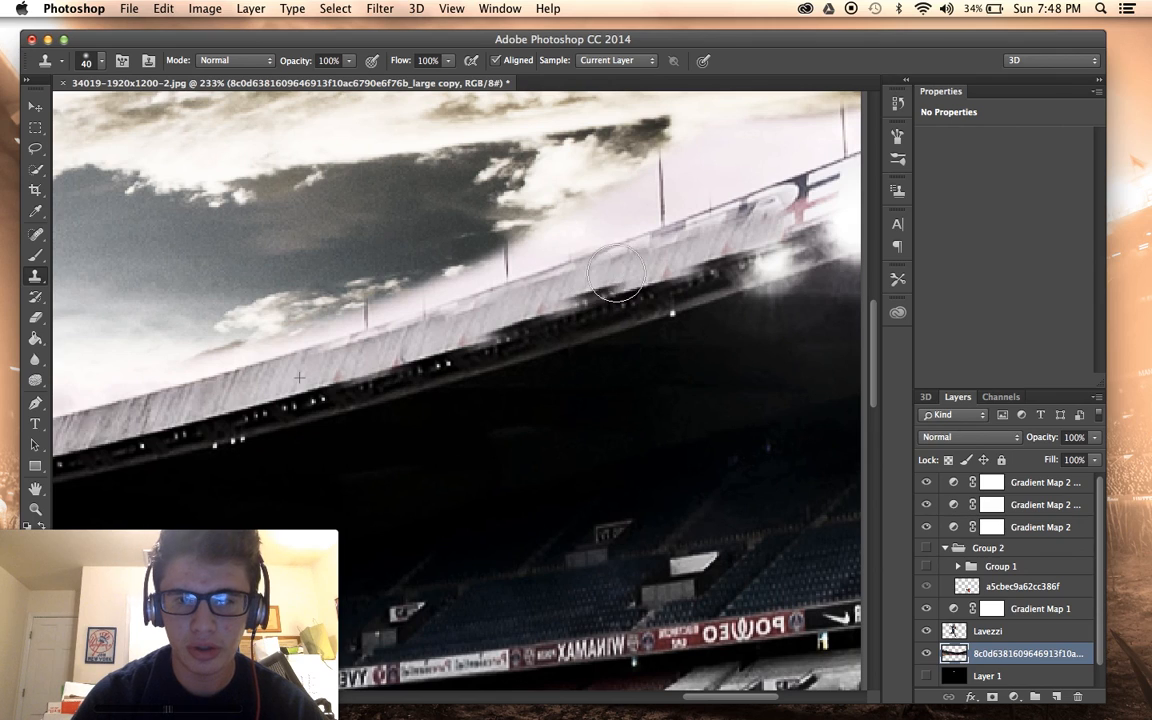
{"action": "left_click_drag", "start_coordinate": [580, 278], "coordinate": [866, 177]}
{"action": "left_click", "coordinate": [355, 347], "text": "alt"}
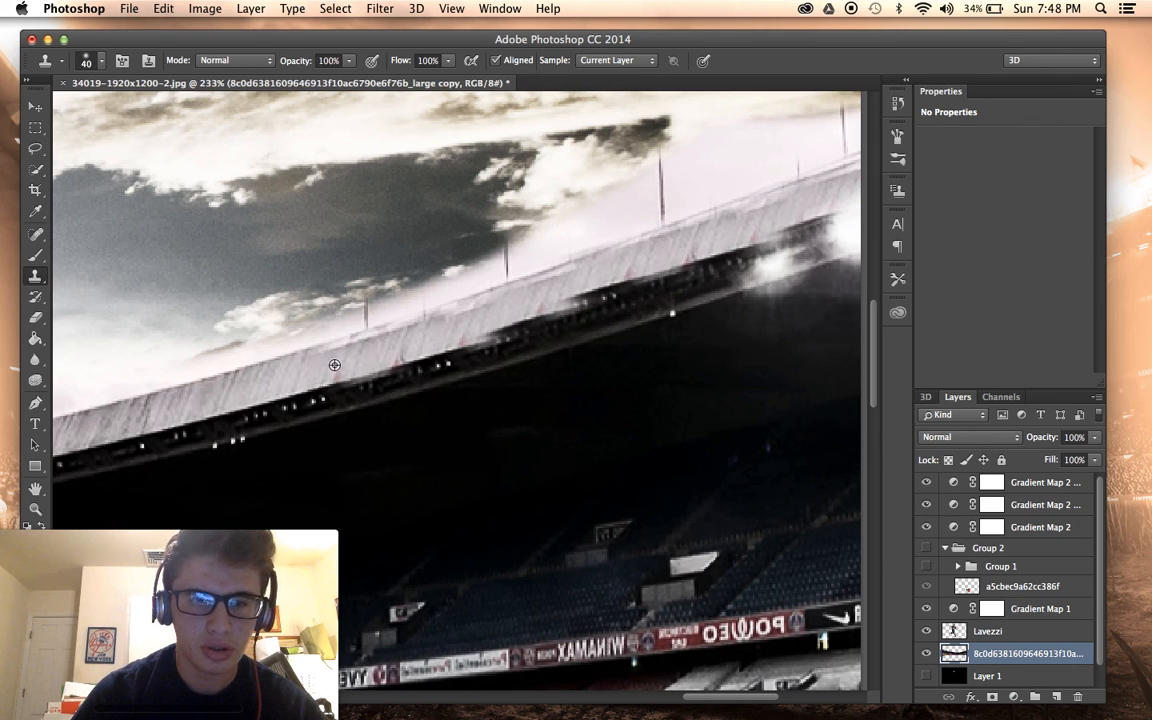
{"action": "mouse_move", "coordinate": [402, 333]}
{"action": "left_mouse_down"}
{"action": "mouse_move", "coordinate": [529, 294]}
{"action": "mouse_move", "coordinate": [843, 202]}
{"action": "left_mouse_up"}
{"action": "key", "text": "super+minus"}
{"action": "scroll", "coordinate": [470, 408], "scroll_direction": "down", "scroll_amount": 10}
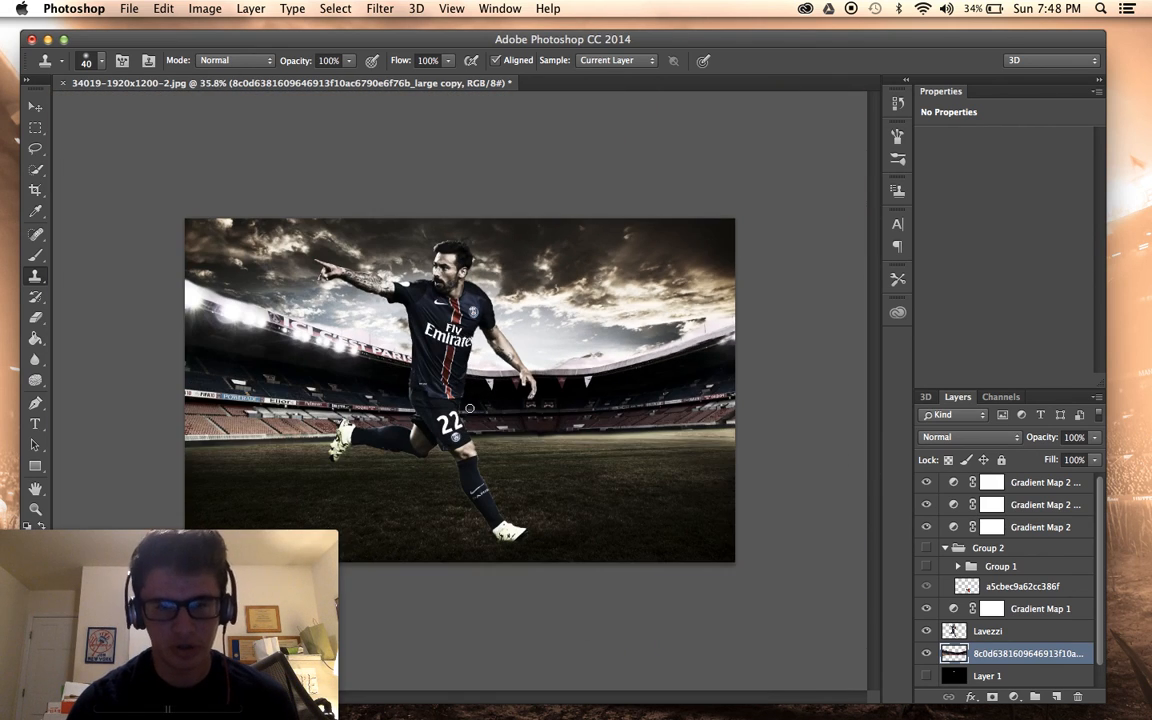
{"action": "scroll", "coordinate": [470, 408], "scroll_direction": "up", "scroll_amount": 5}
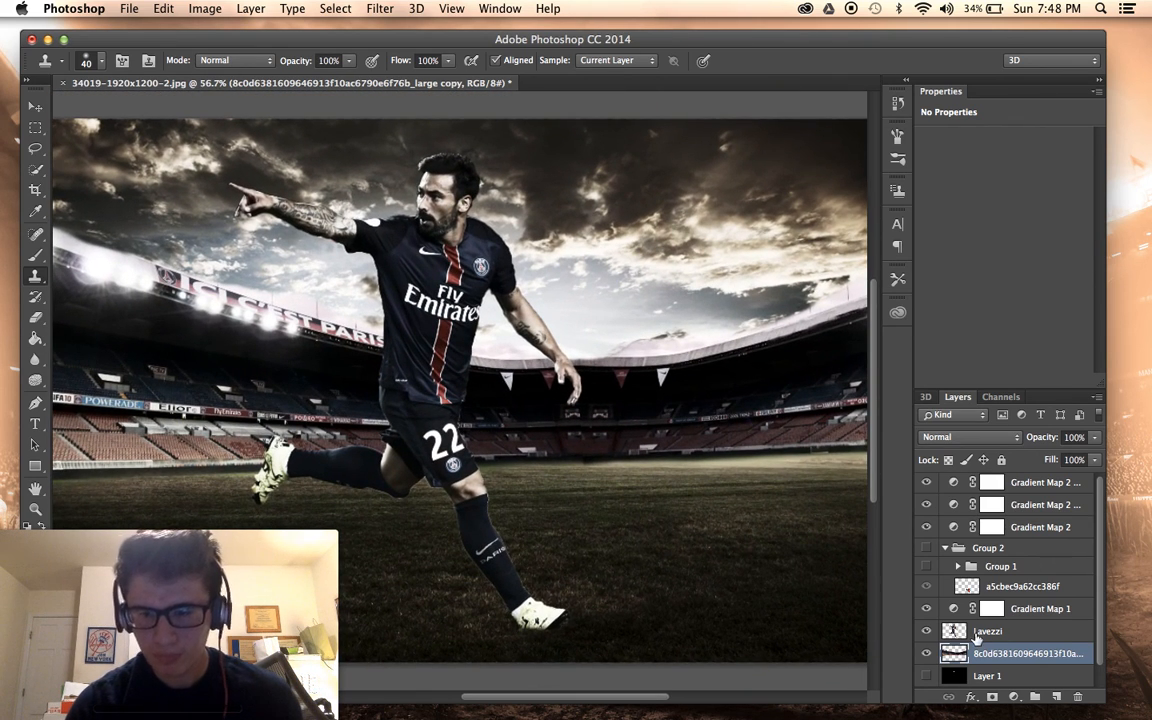
{"action": "left_click", "coordinate": [37, 319]}
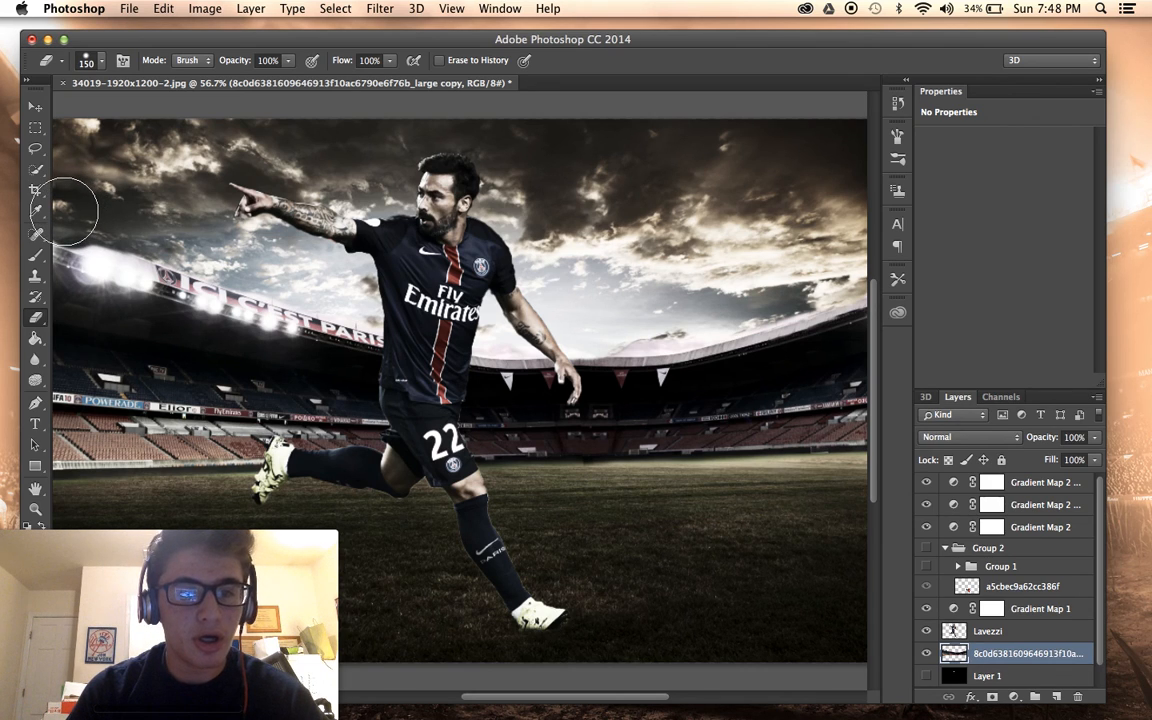
{"action": "scroll", "coordinate": [239, 250], "scroll_direction": "down", "scroll_amount": 3}
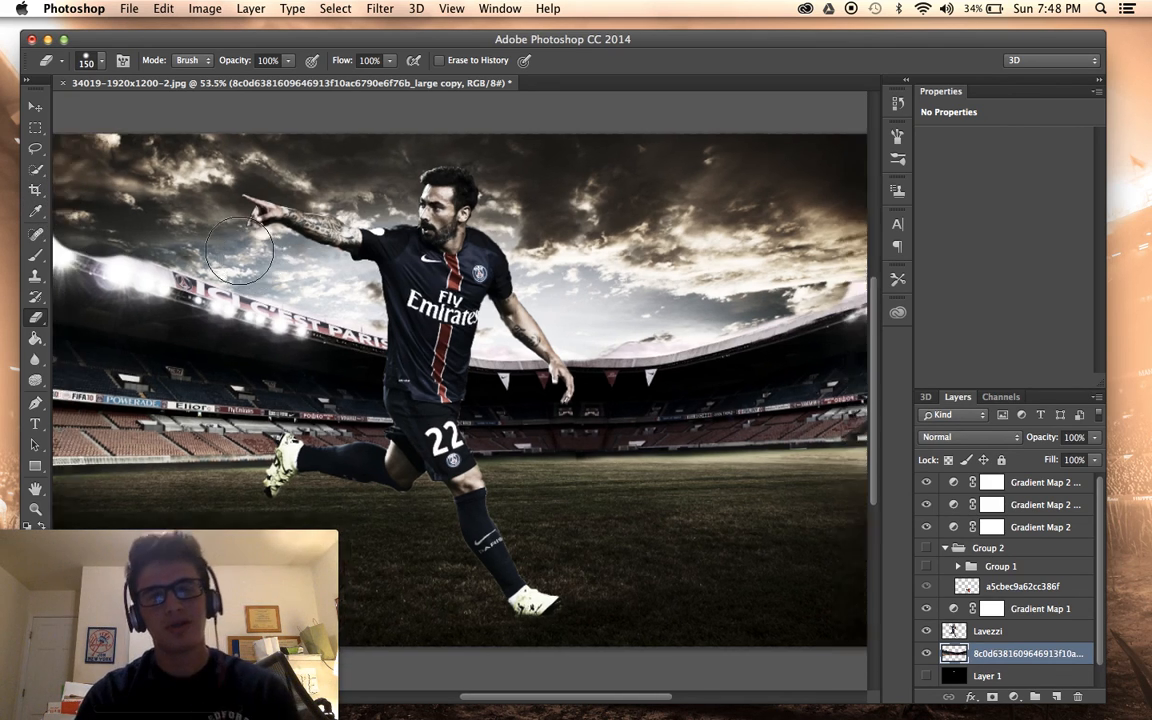
{"action": "scroll", "coordinate": [239, 250], "scroll_direction": "up", "scroll_amount": 2}
{"action": "scroll", "coordinate": [239, 250], "scroll_direction": "down", "scroll_amount": 1}
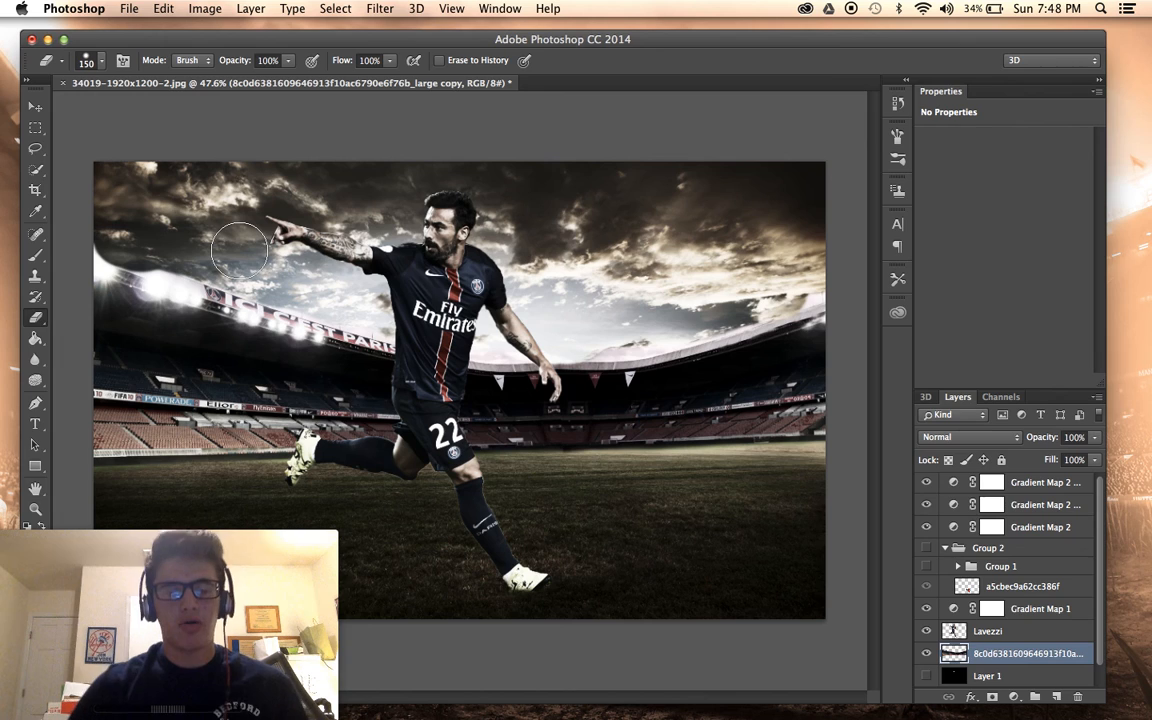
{"action": "scroll", "coordinate": [239, 250], "scroll_direction": "up", "scroll_amount": 1}
{"action": "scroll", "coordinate": [239, 250], "scroll_direction": "up", "scroll_amount": 2}
{"action": "scroll", "coordinate": [239, 250], "scroll_direction": "down", "scroll_amount": 2}
{"action": "scroll", "coordinate": [239, 250], "scroll_direction": "up", "scroll_amount": 1}
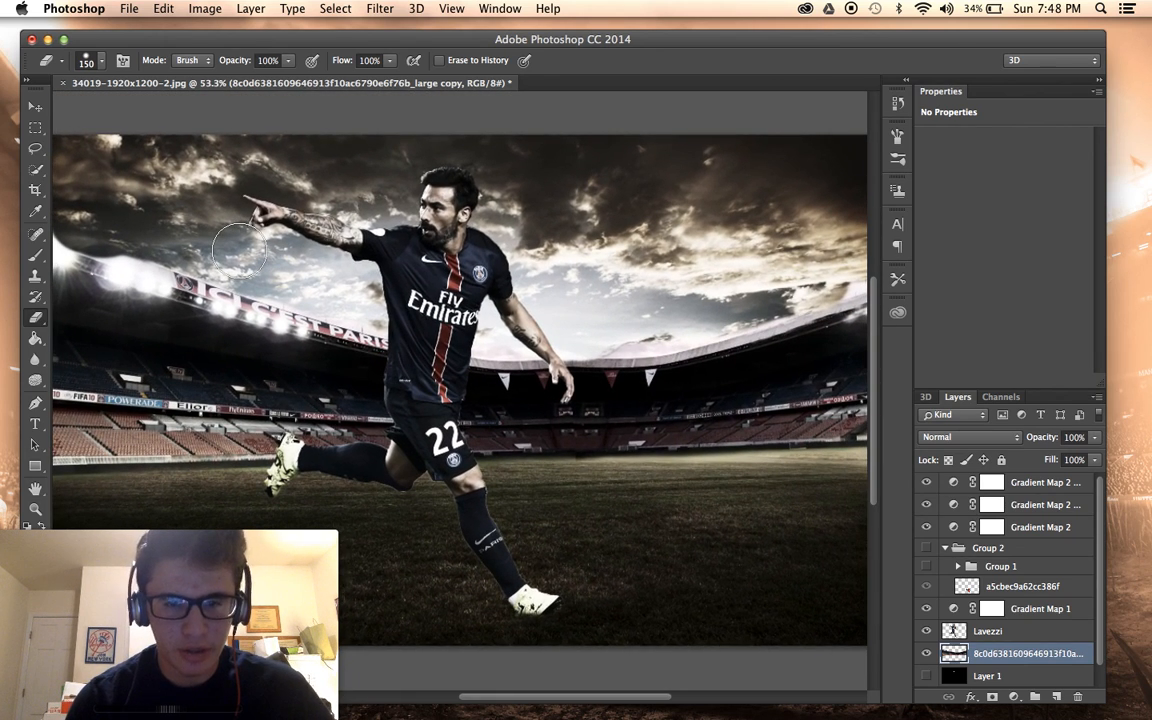
Add a new empty layer and move it into Group 2, directly below the a5cbec9a62cc386f layer.
{"action": "scroll", "coordinate": [1010, 580], "scroll_direction": "down", "scroll_amount": 2}
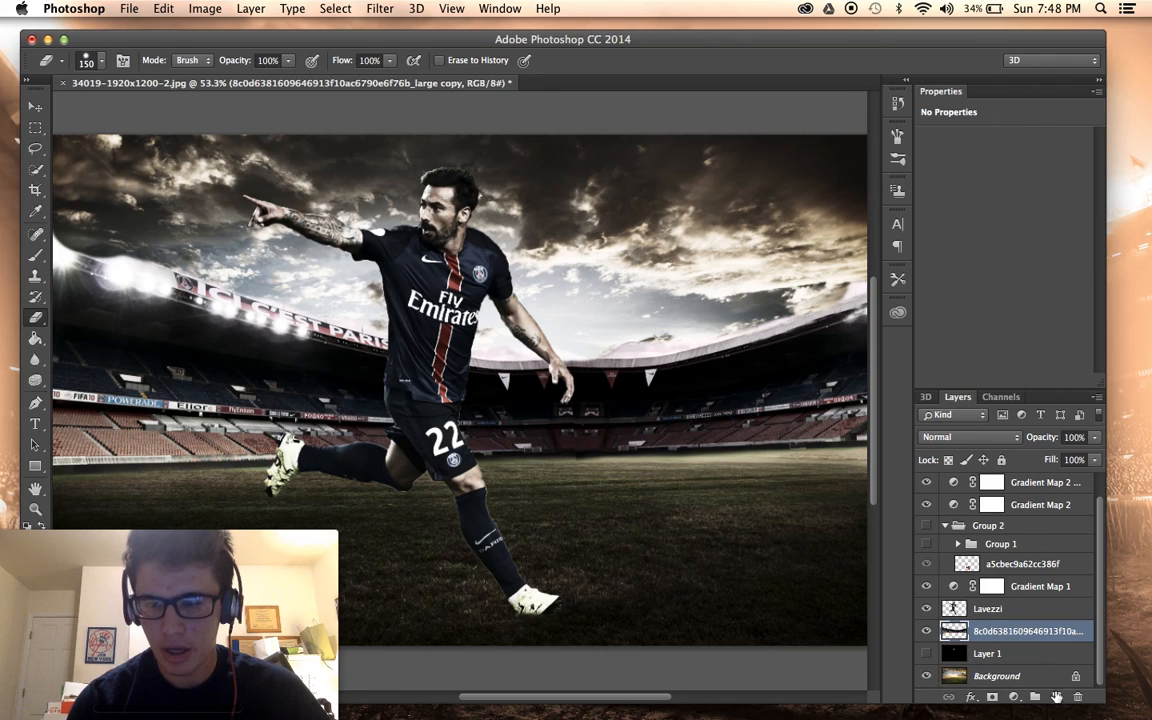
{"action": "left_click", "coordinate": [1056, 697]}
{"action": "mouse_move", "coordinate": [1031, 632]}
{"action": "left_mouse_down"}
{"action": "mouse_move", "coordinate": [955, 598]}
{"action": "mouse_move", "coordinate": [980, 586]}
{"action": "left_mouse_up"}
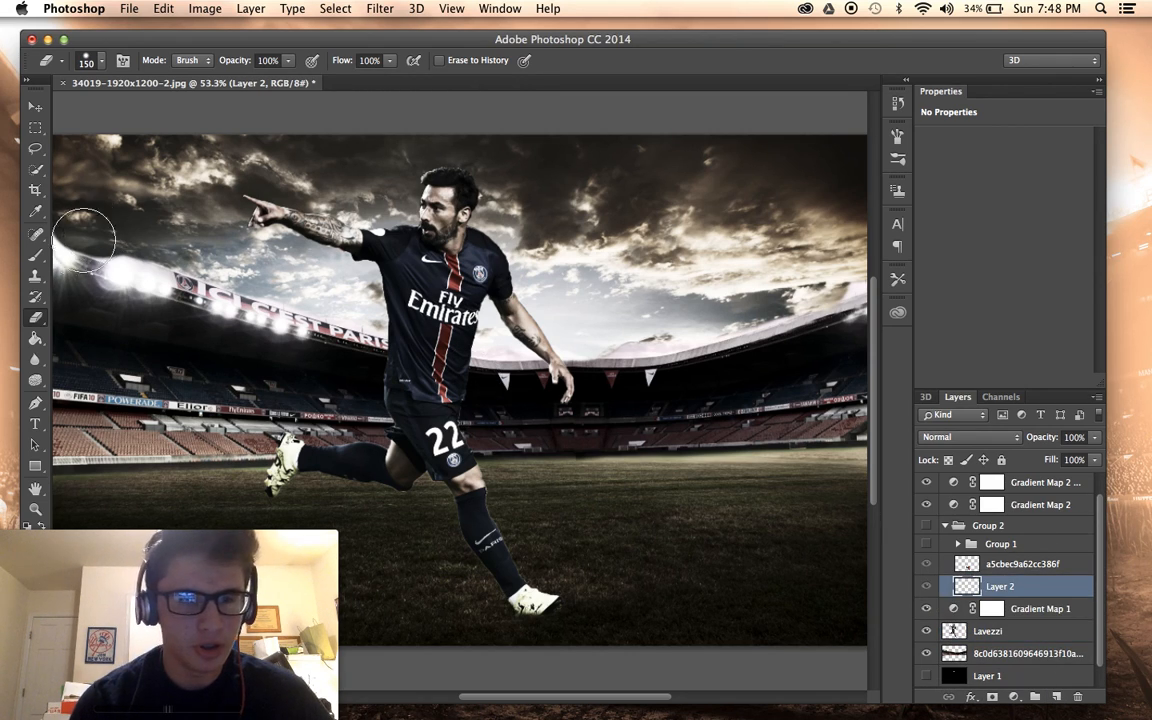
Activate the Brush tool and confirm black (#000000) as the background colour.
{"action": "left_click", "coordinate": [35, 257]}
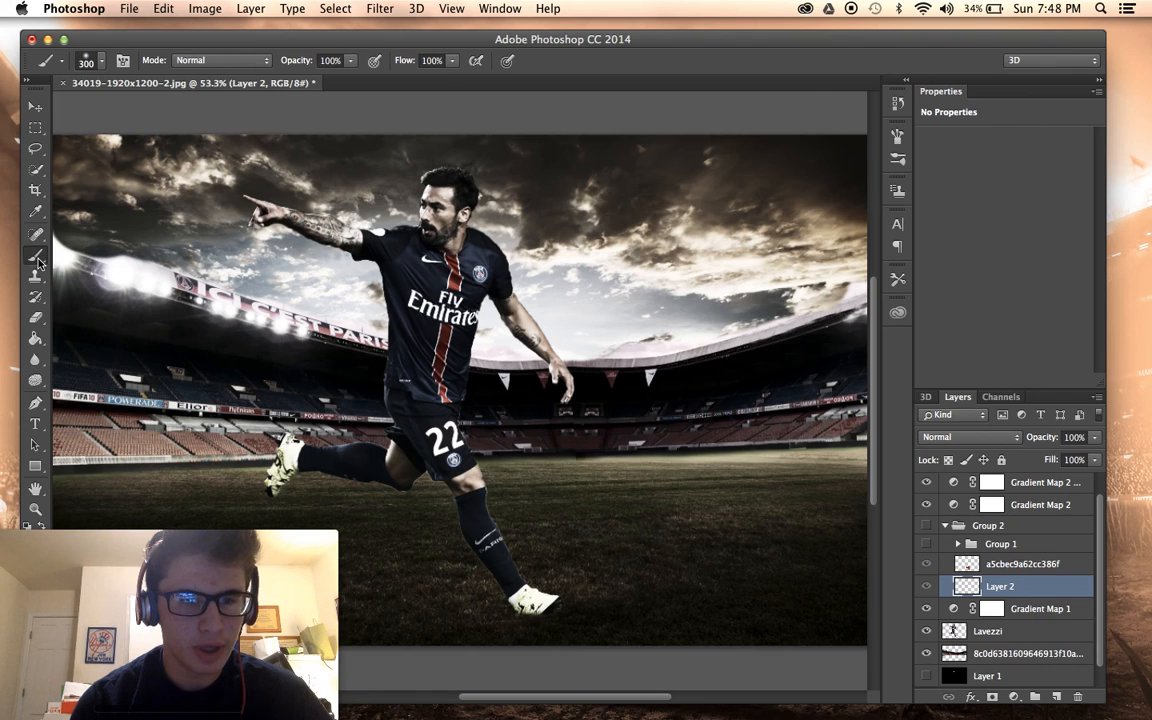
{"action": "left_click", "coordinate": [40, 529]}
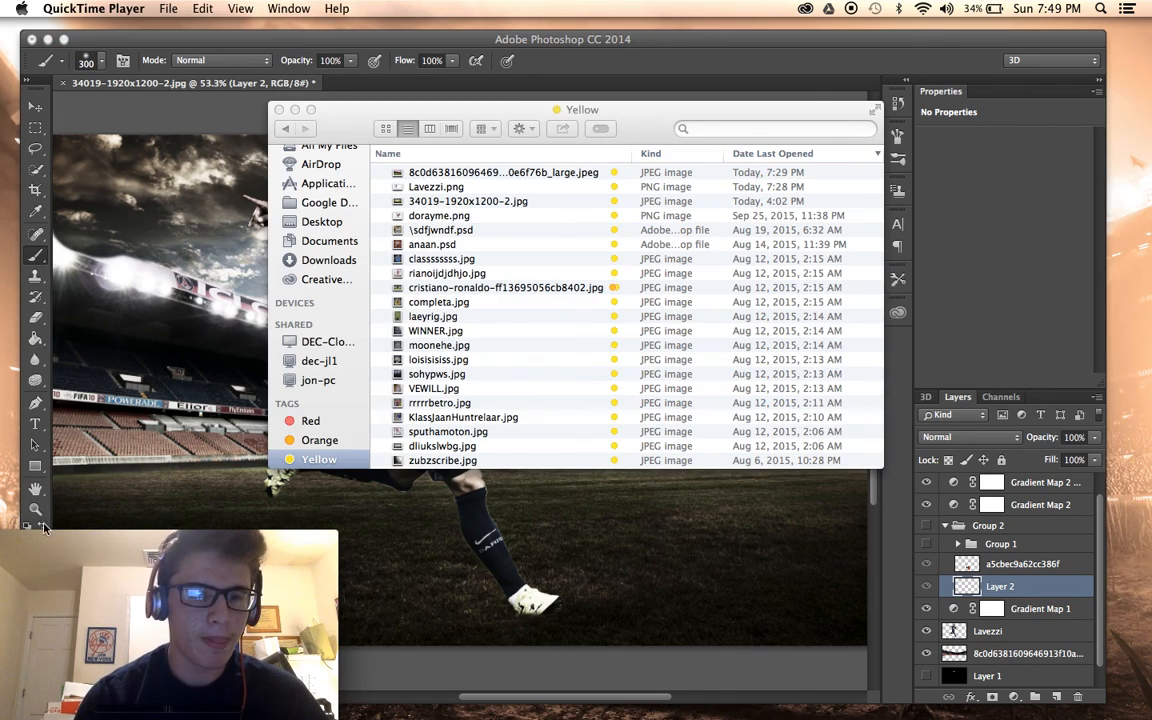
{"action": "left_click", "coordinate": [91, 318]}
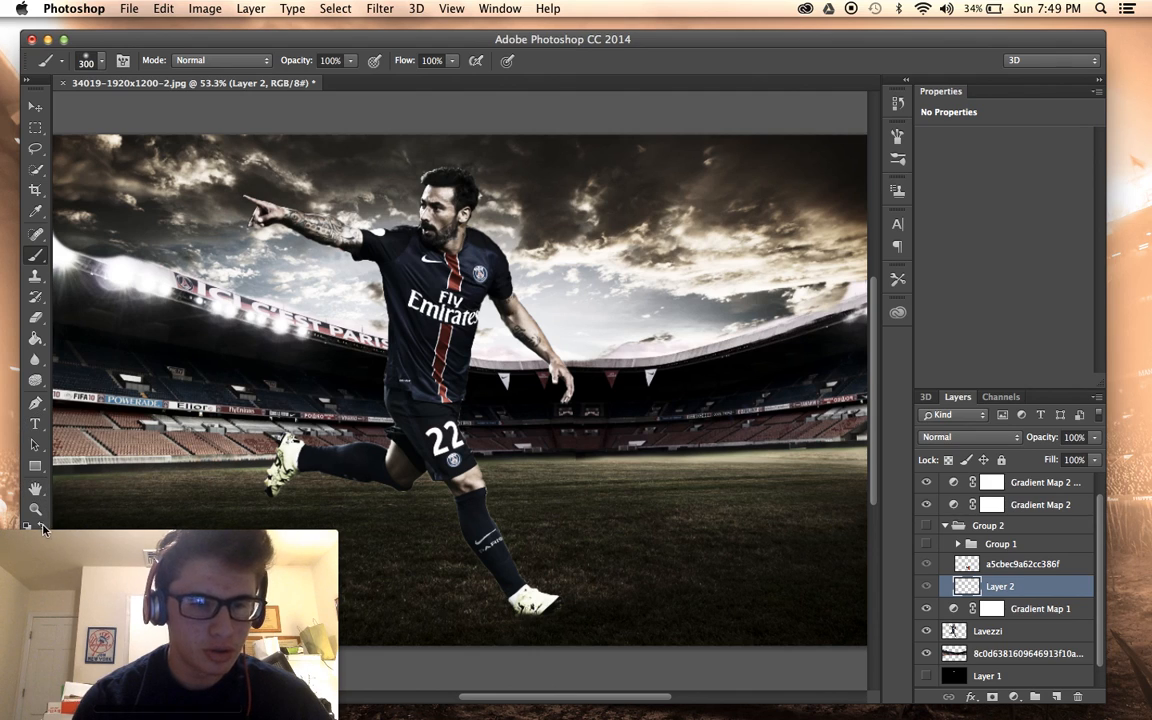
{"action": "left_click_drag", "start_coordinate": [66, 535], "coordinate": [374, 503]}
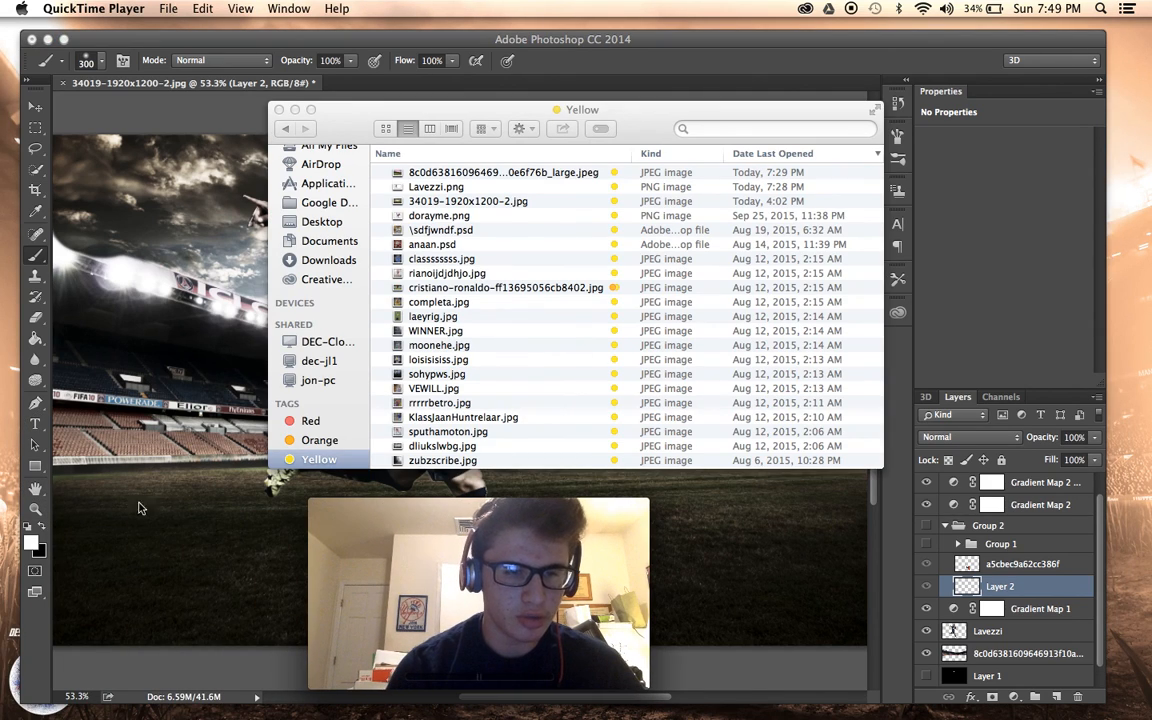
{"action": "left_click", "coordinate": [40, 548]}
{"action": "left_click", "coordinate": [40, 548]}
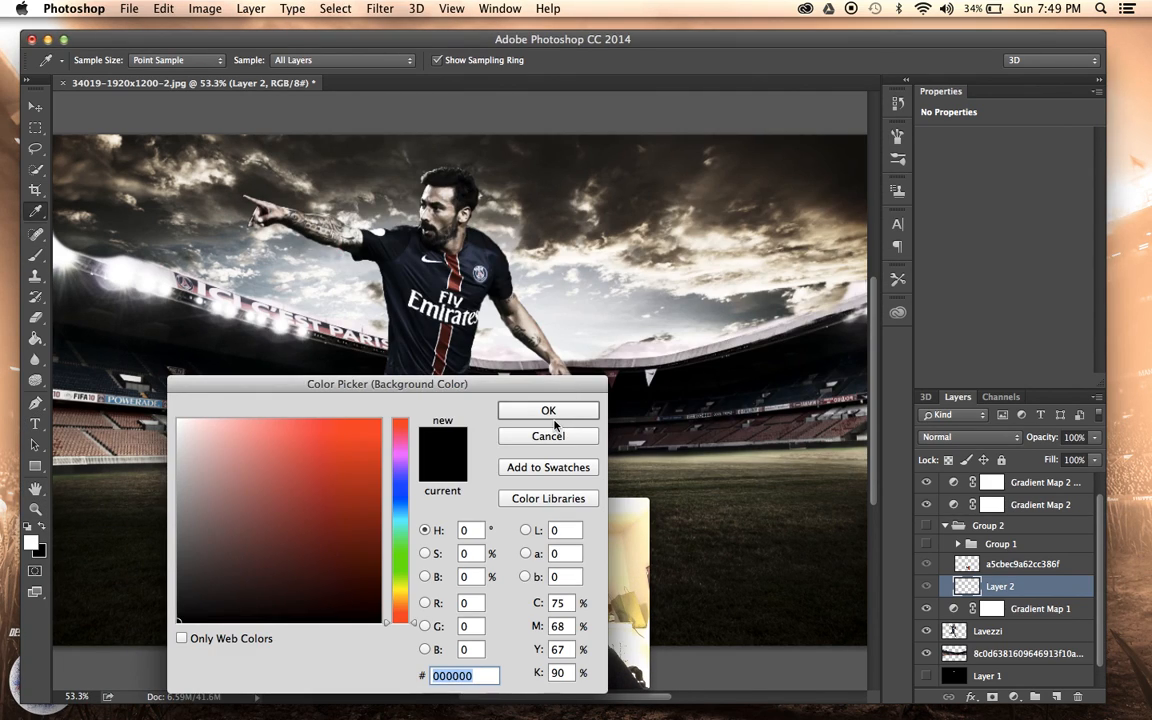
{"action": "left_click", "coordinate": [547, 411]}
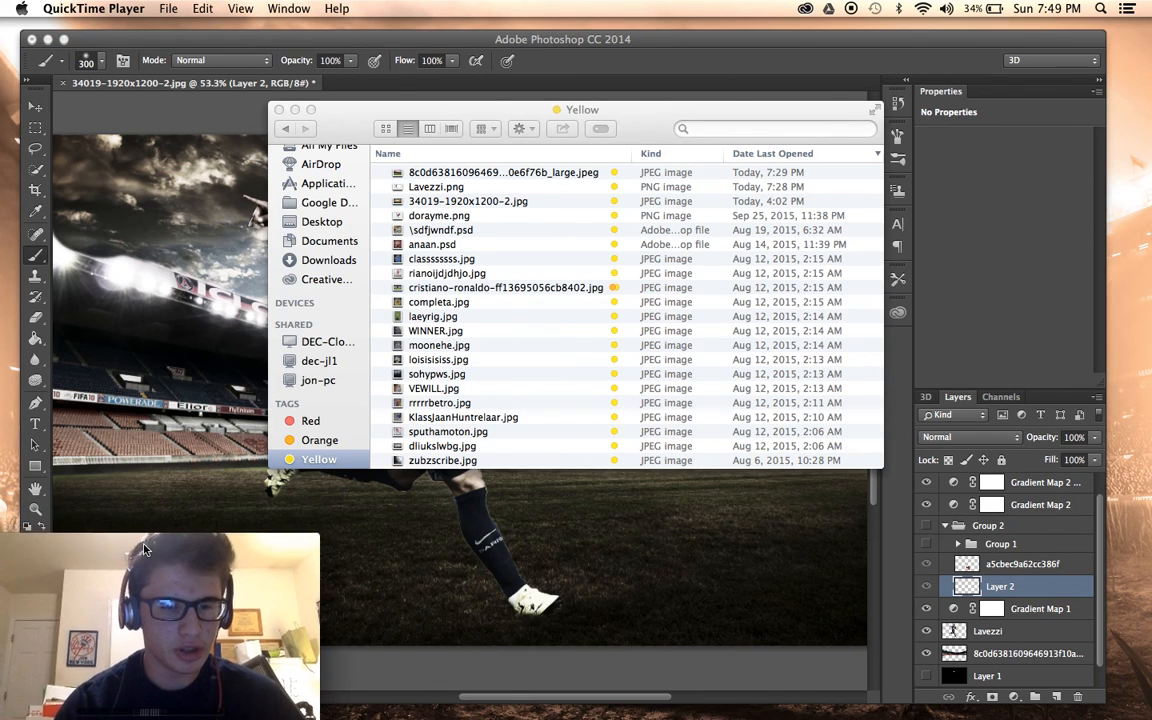
{"action": "left_click", "coordinate": [1063, 256]}
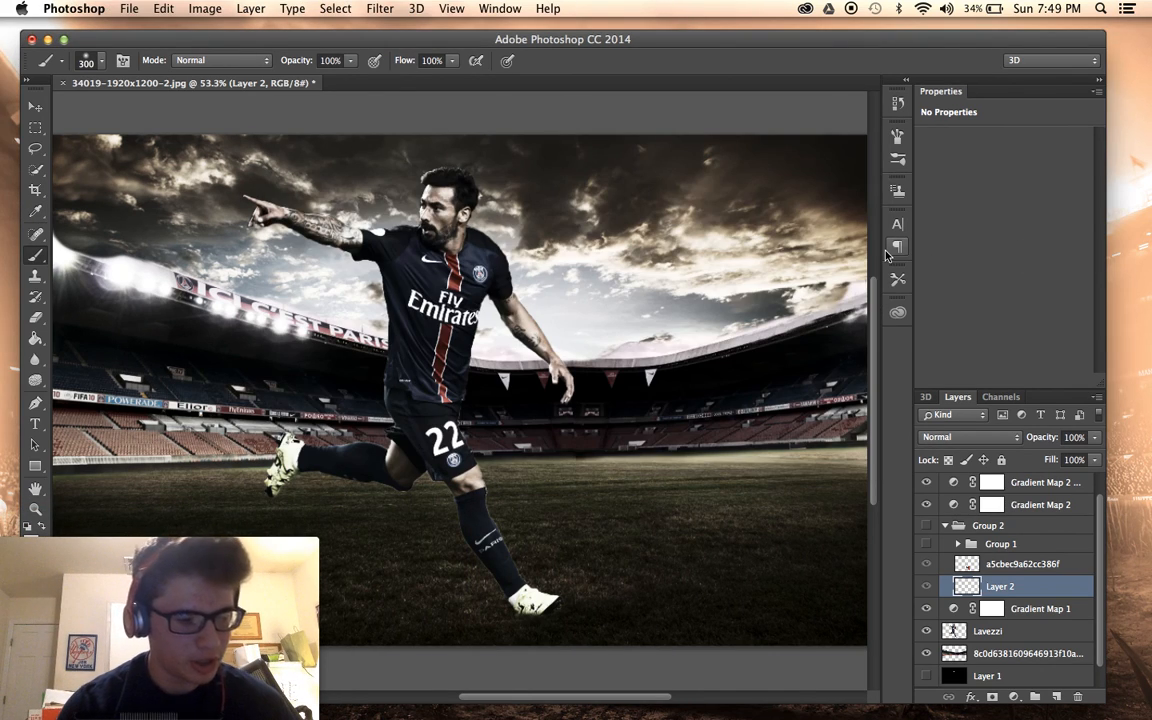
Browse the brush presets and choose the 2485 px glowing light burst brush.
{"action": "left_click", "coordinate": [99, 60]}
{"action": "scroll", "coordinate": [1110, 254], "scroll_direction": "down", "scroll_amount": 10}
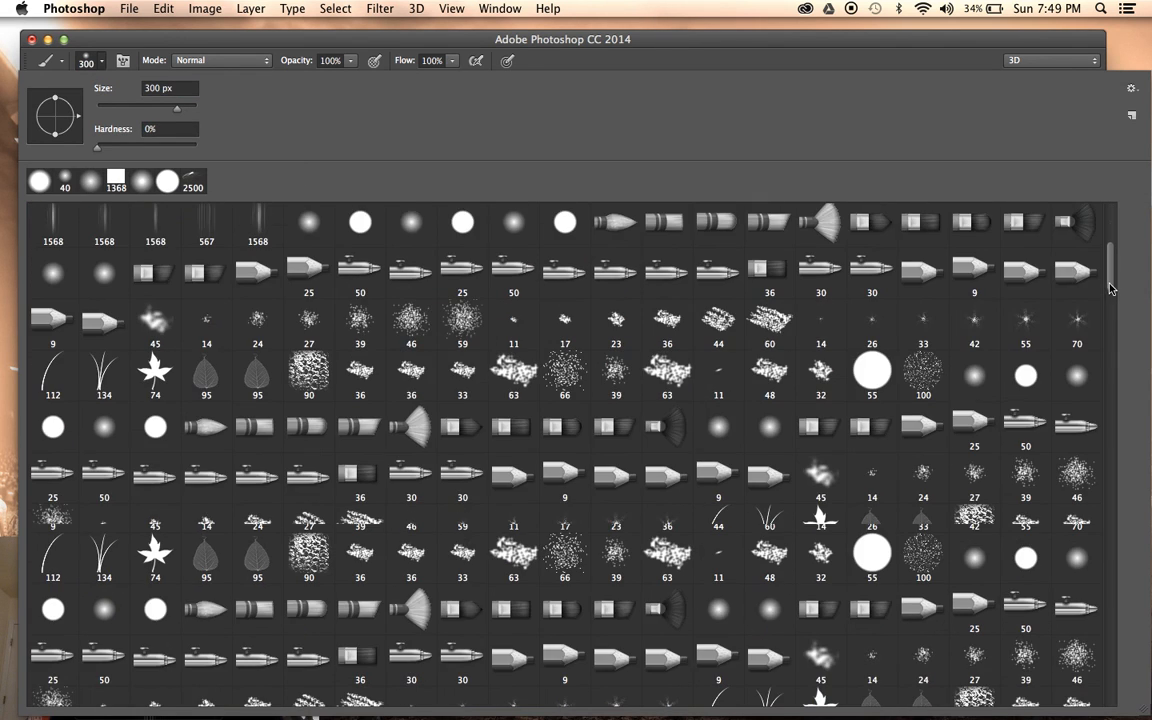
{"action": "scroll", "coordinate": [1106, 340], "scroll_direction": "down", "scroll_amount": 3}
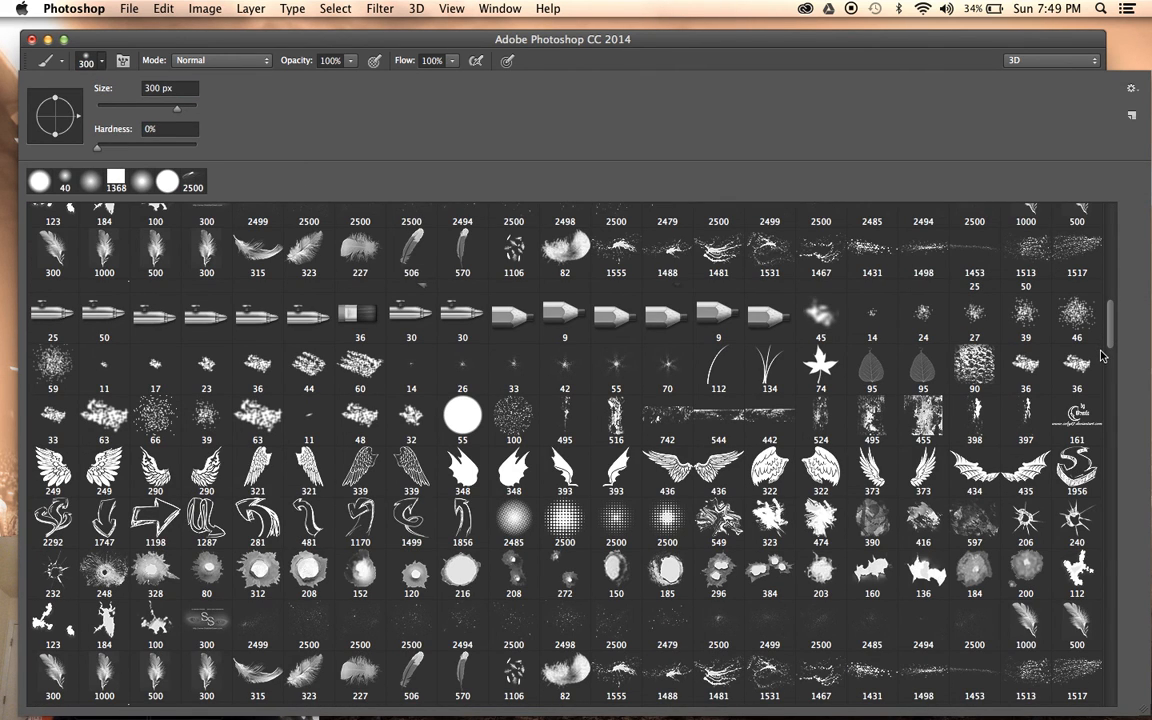
{"action": "scroll", "coordinate": [1103, 356], "scroll_direction": "down", "scroll_amount": 15}
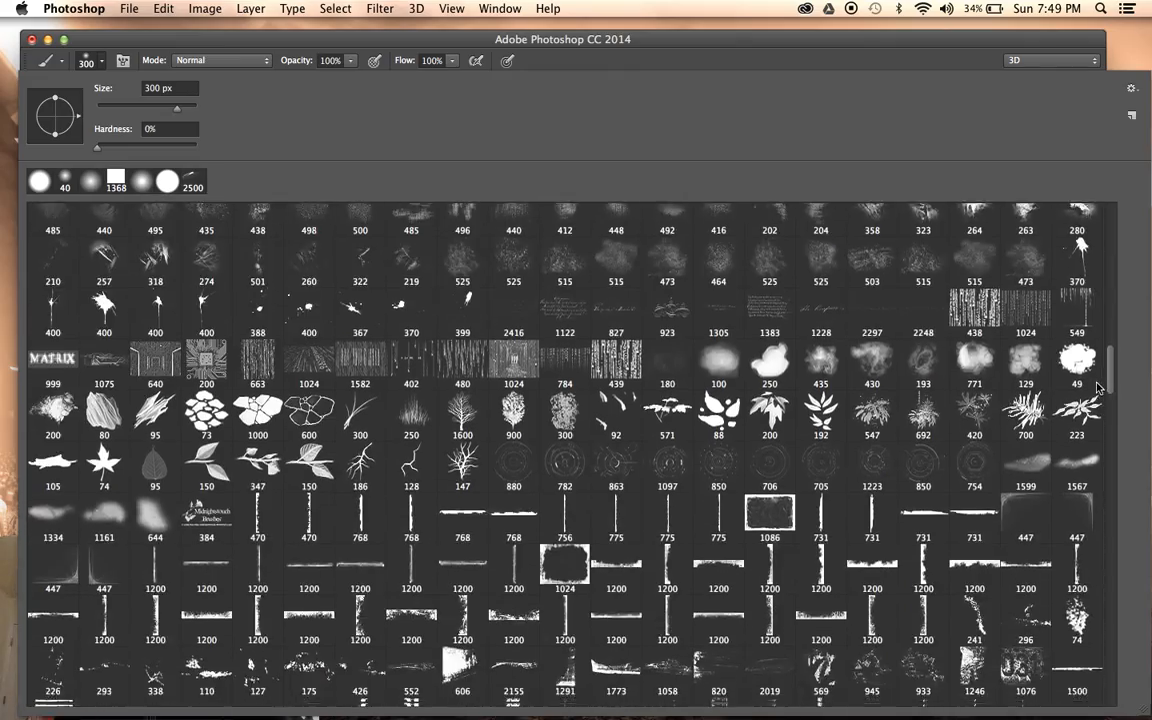
{"action": "scroll", "coordinate": [1099, 387], "scroll_direction": "down", "scroll_amount": 10}
{"action": "scroll", "coordinate": [1090, 447], "scroll_direction": "down", "scroll_amount": 10}
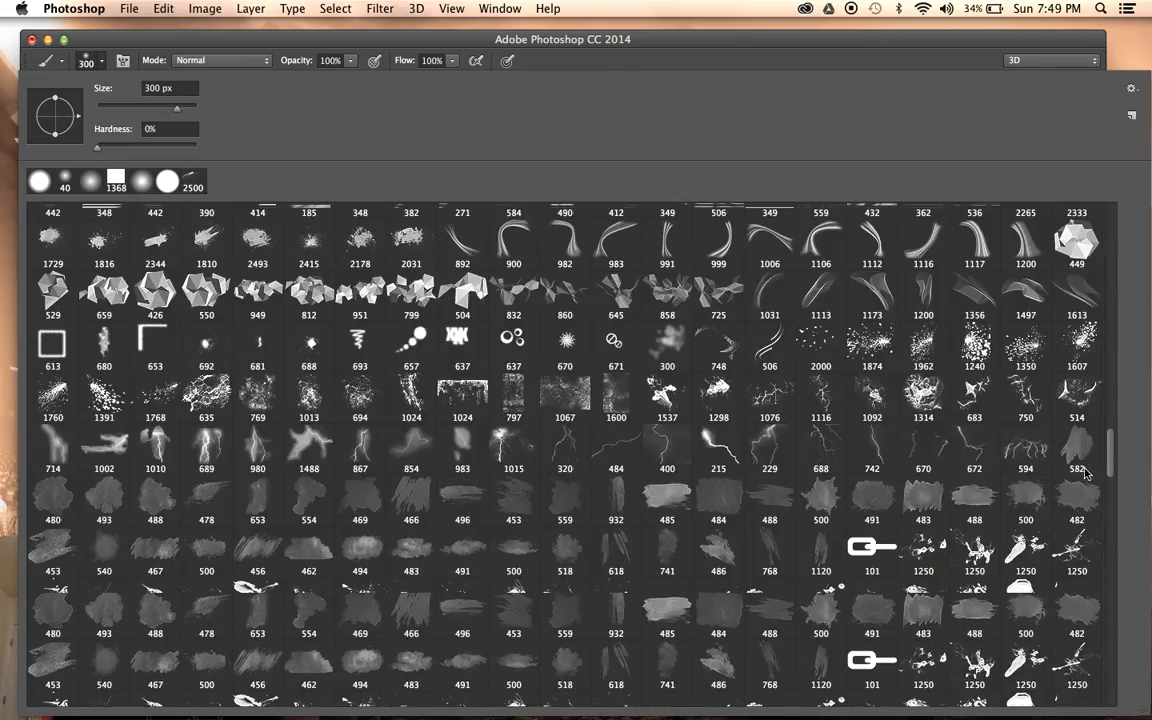
{"action": "scroll", "coordinate": [1080, 500], "scroll_direction": "down", "scroll_amount": 10}
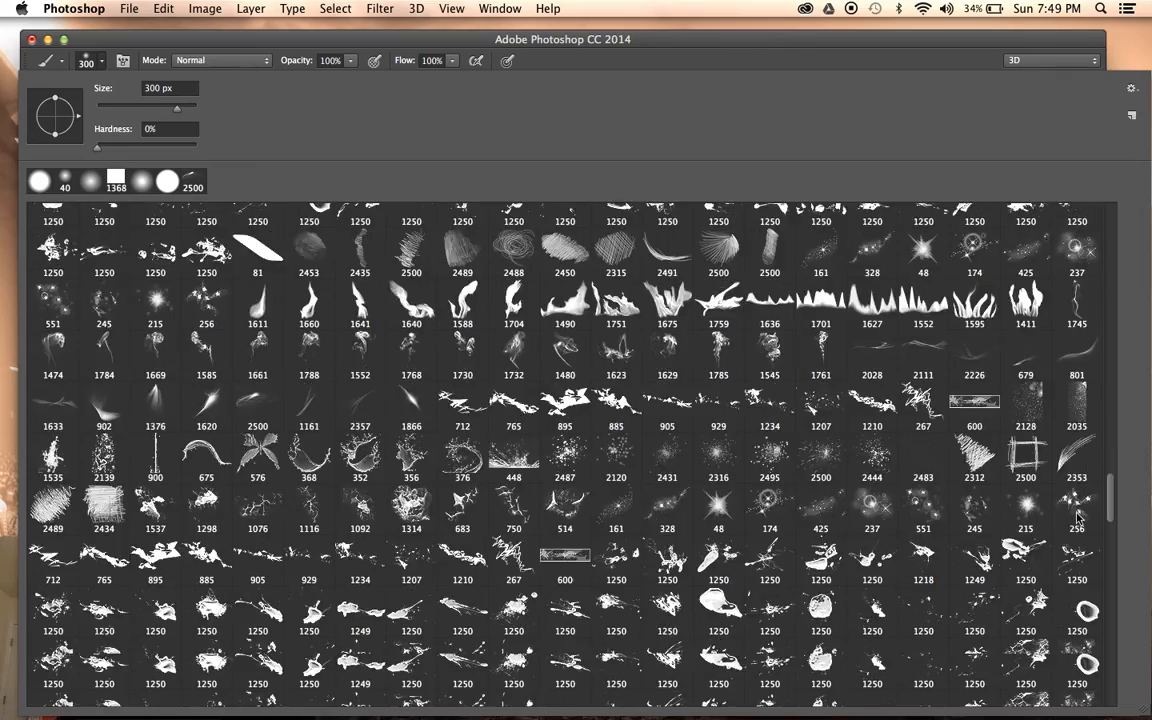
{"action": "scroll", "coordinate": [1073, 530], "scroll_direction": "down", "scroll_amount": 10}
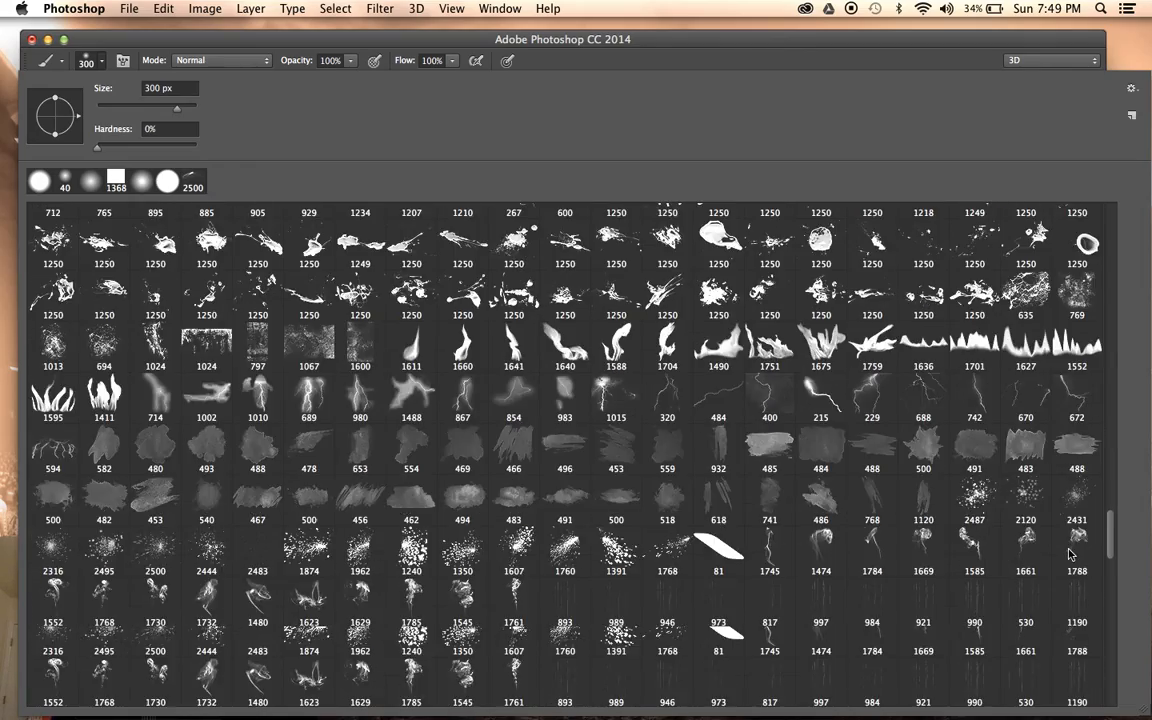
{"action": "scroll", "coordinate": [1068, 580], "scroll_direction": "down", "scroll_amount": 10}
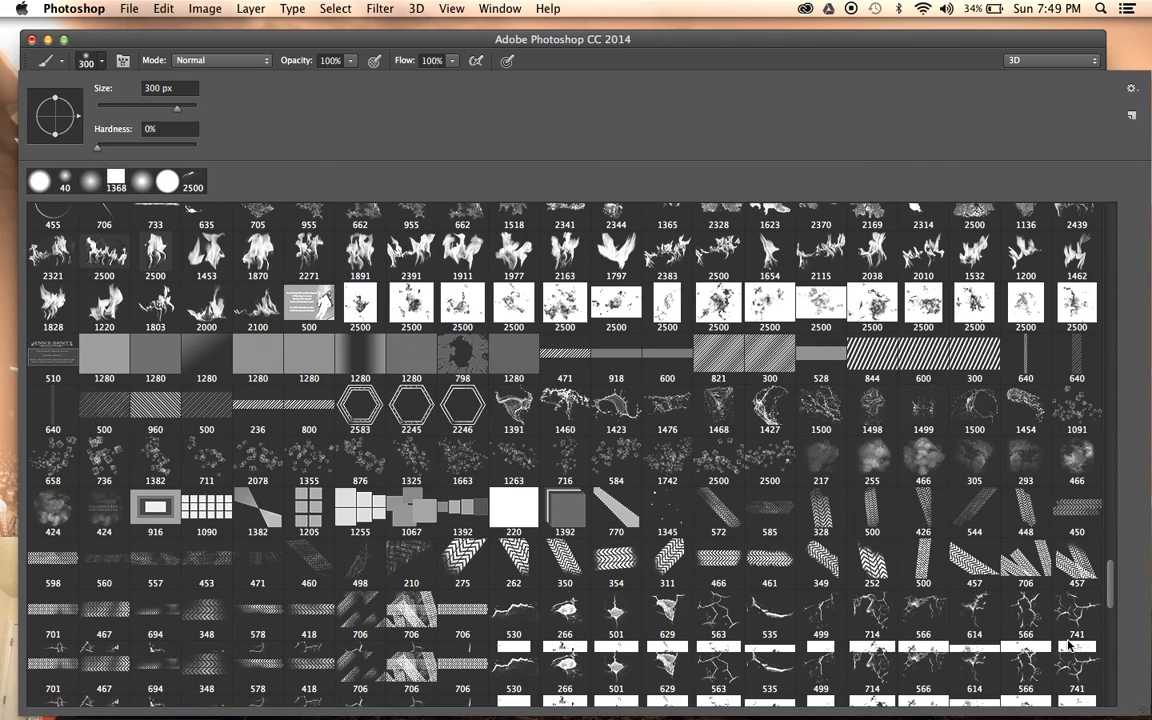
{"action": "scroll", "coordinate": [1100, 620], "scroll_direction": "down", "scroll_amount": 2}
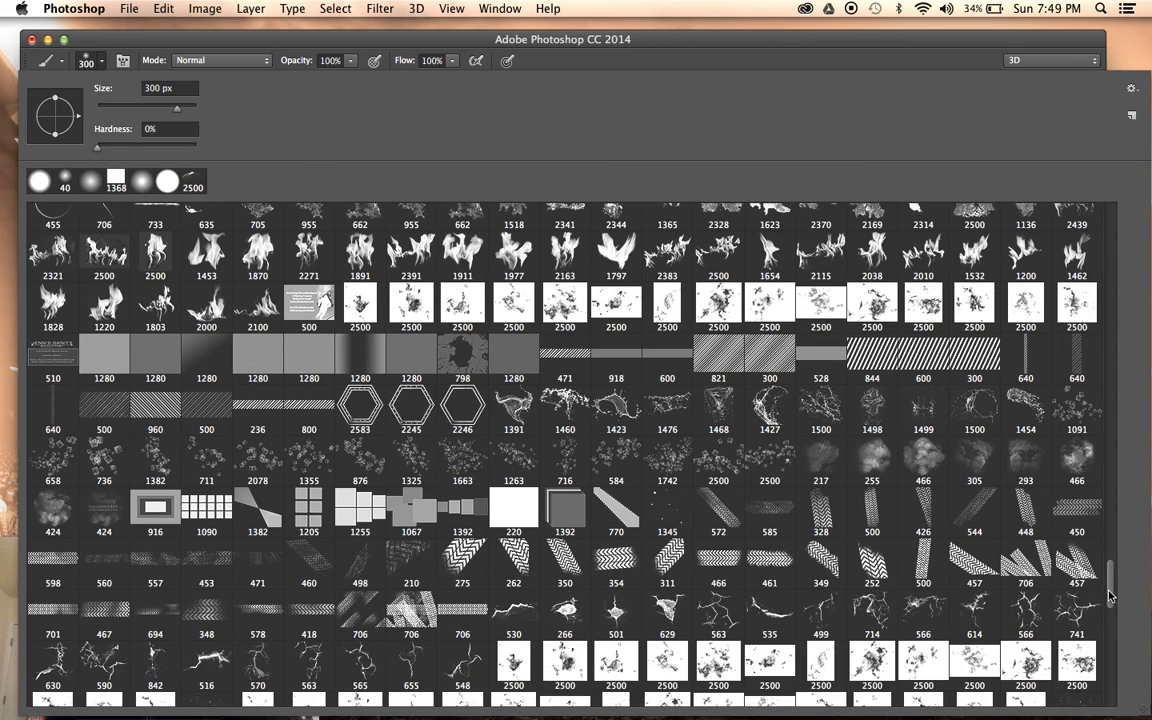
{"action": "left_click_drag", "start_coordinate": [1110, 600], "coordinate": [1111, 668]}
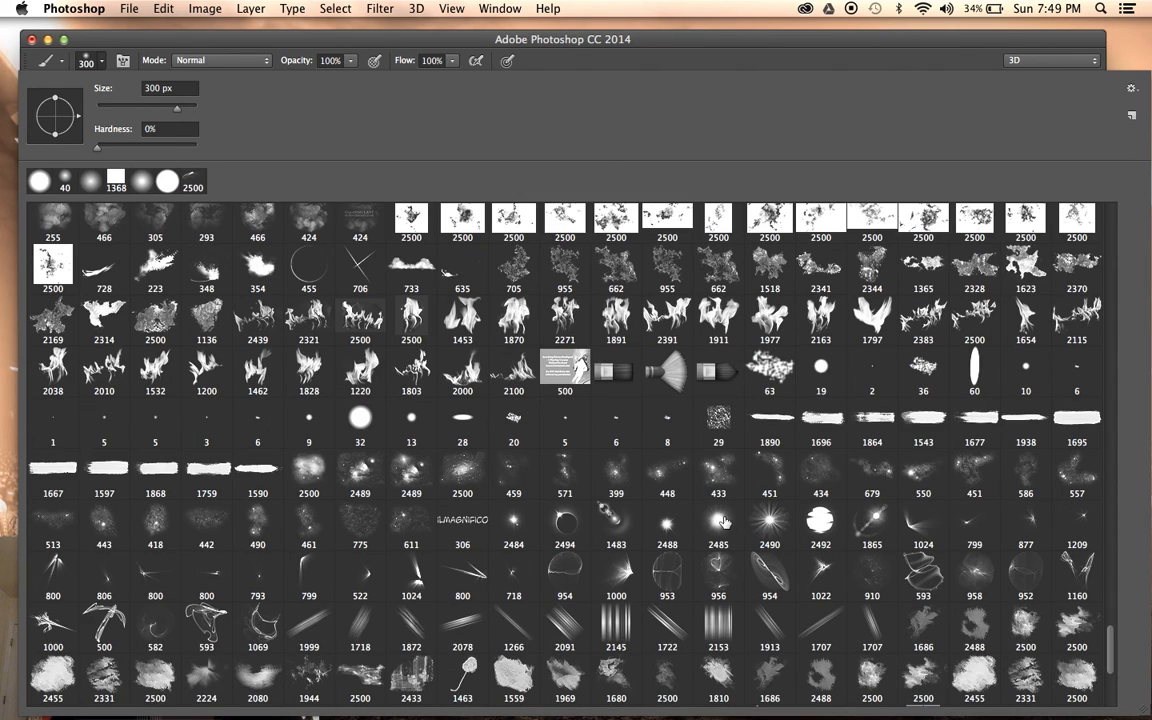
{"action": "left_click", "coordinate": [705, 49]}
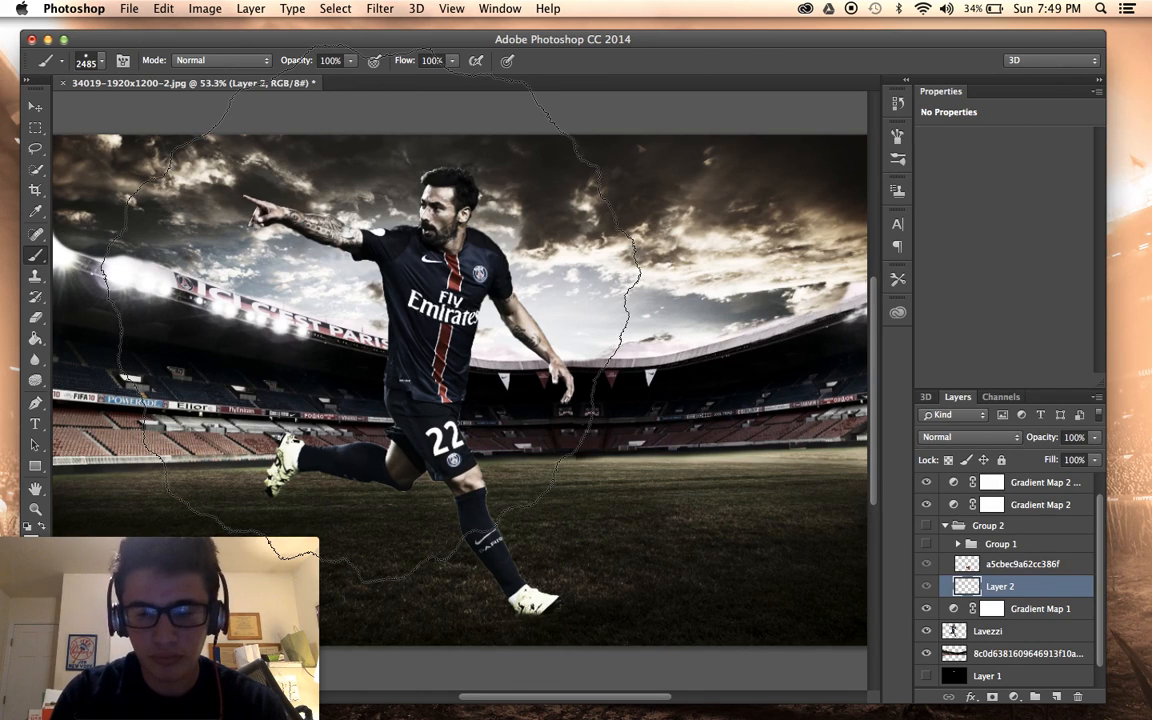
Reduce the light burst brush size to 900 px.
{"action": "key", "text": "bracketleft"}
{"action": "key", "text": "bracketleft"}
{"action": "key", "text": "bracketleft"}
{"action": "key", "text": "bracketleft"}
{"action": "key", "text": "bracketleft"}
{"action": "key", "text": "bracketleft"}
{"action": "key", "text": "bracketleft"}
{"action": "key", "text": "bracketleft"}
{"action": "key", "text": "bracketleft"}
{"action": "key", "text": "bracketleft"}
{"action": "key", "text": "bracketleft"}
{"action": "key", "text": "bracketleft"}
{"action": "key", "text": "bracketleft"}
{"action": "key", "text": "bracketleft"}
{"action": "key", "text": "bracketleft"}
{"action": "key", "text": "bracketleft"}
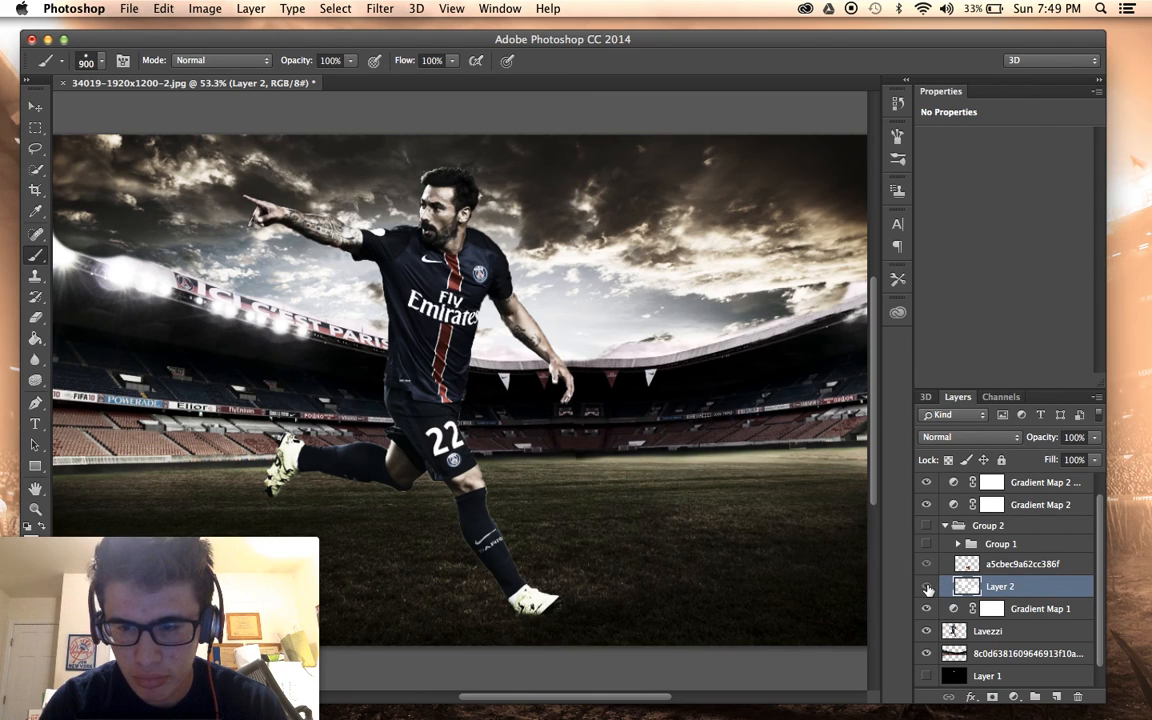
Make Group 2 and Layer 2 visible, and undo the stray light bursts painted on Layer 2.
{"action": "left_click", "coordinate": [927, 588]}
{"action": "left_click", "coordinate": [927, 588]}
{"action": "left_click", "coordinate": [927, 588]}
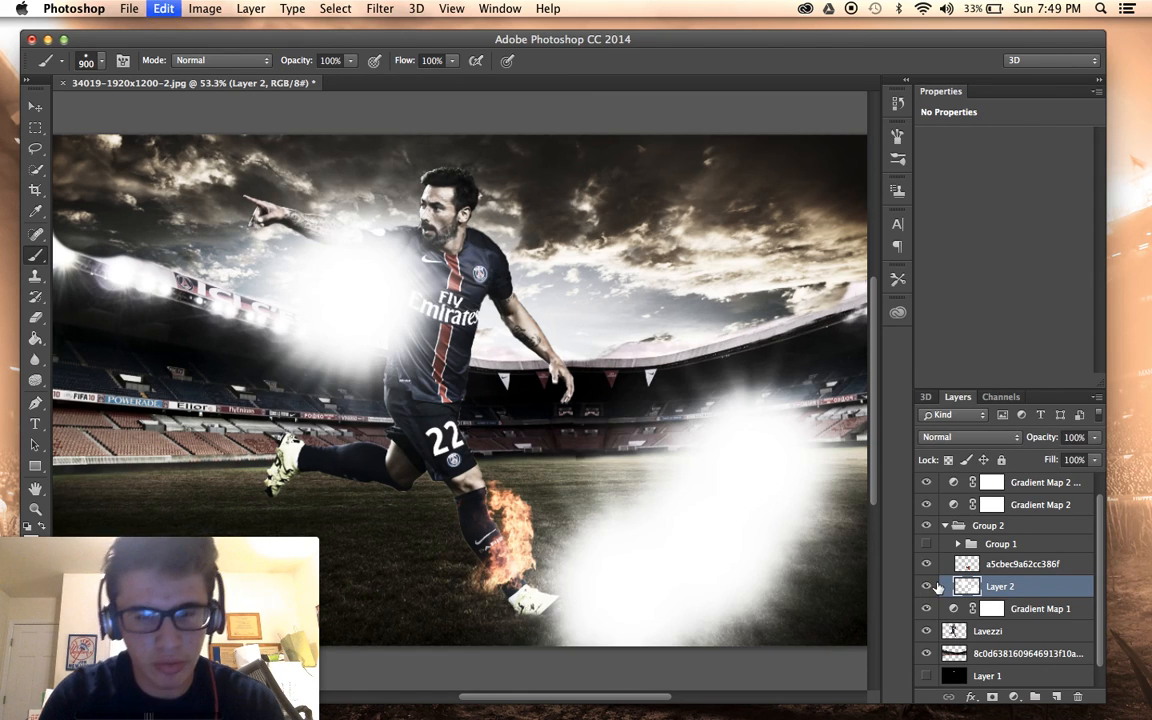
{"action": "key", "text": "alt+super+z"}
{"action": "key", "text": "alt+super+z"}
Reduce the brush to 600 px and stamp one white light burst on Layer 2 beneath the player's outstretched arm.
{"action": "left_click", "coordinate": [356, 301]}
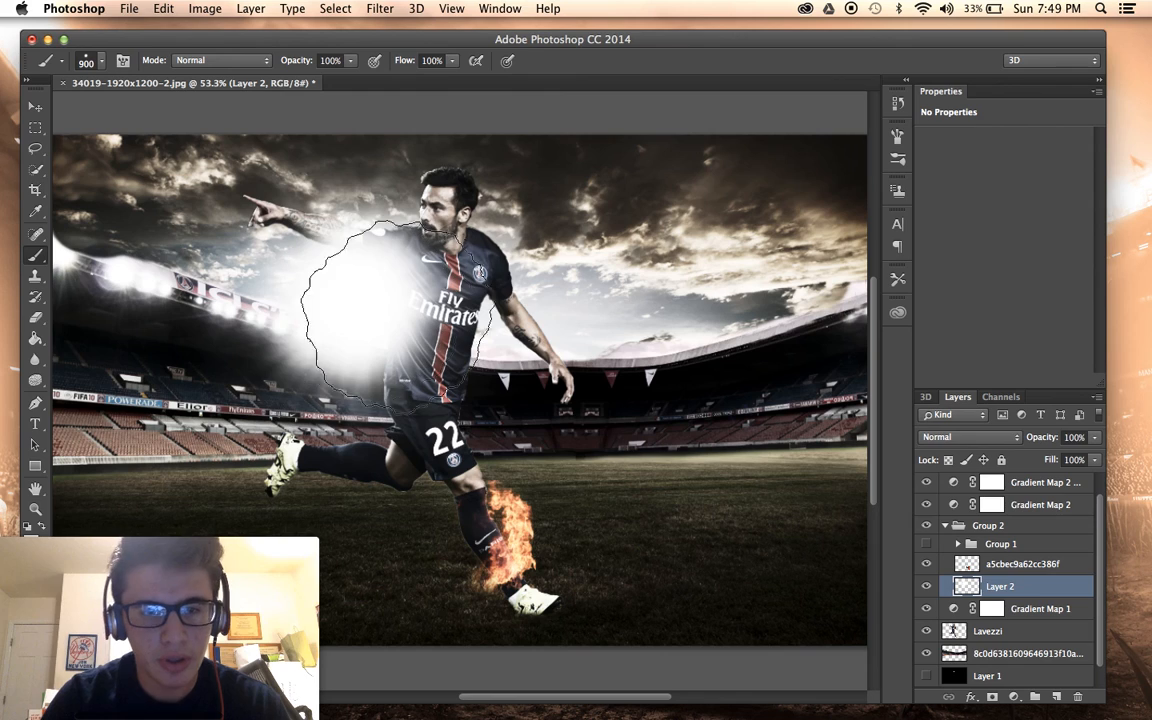
{"action": "key", "text": "alt+super+z"}
{"action": "key", "text": "bracketleft"}
{"action": "key", "text": "bracketleft"}
{"action": "key", "text": "bracketleft"}
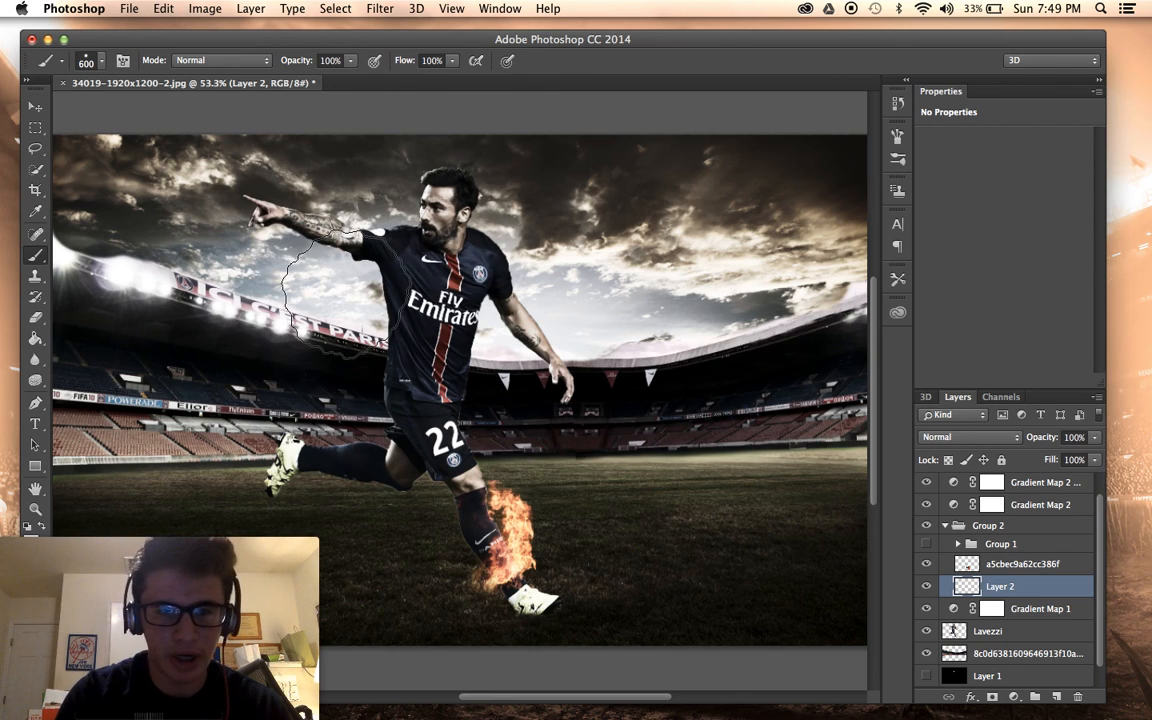
{"action": "left_click", "coordinate": [340, 288]}
{"action": "key", "text": "alt+super+z"}
{"action": "left_click", "coordinate": [340, 288]}
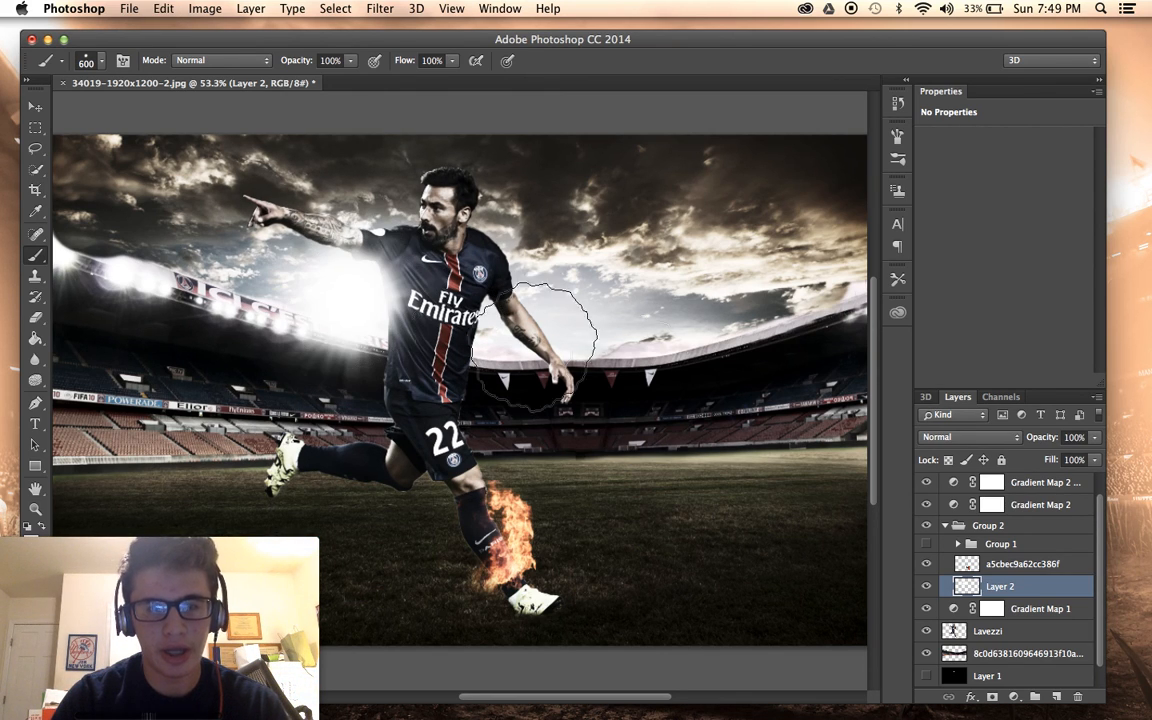
Try a second 600 px light burst between the player's torso and lowered arm, comparing it with undo and redo.
{"action": "left_click", "coordinate": [479, 338]}
{"action": "scroll", "coordinate": [661, 475], "scroll_direction": "up", "scroll_amount": 1}
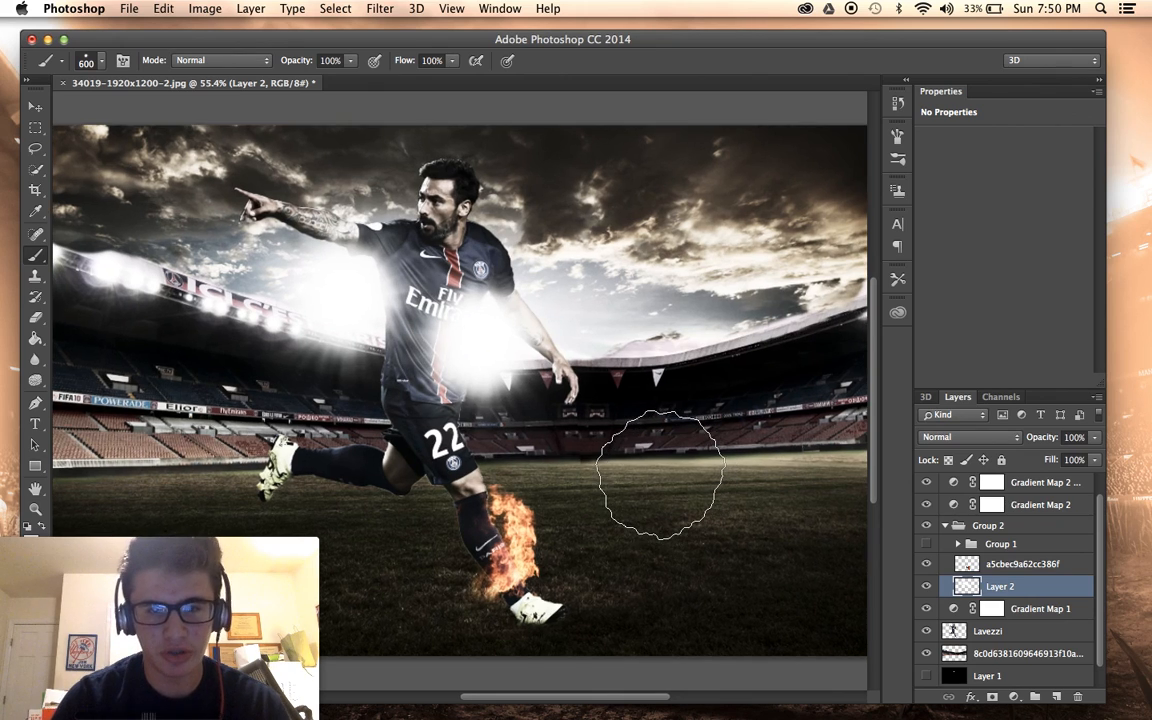
{"action": "scroll", "coordinate": [661, 475], "scroll_direction": "up", "scroll_amount": 5}
{"action": "key", "text": "super+z"}
{"action": "key", "text": "super+z"}
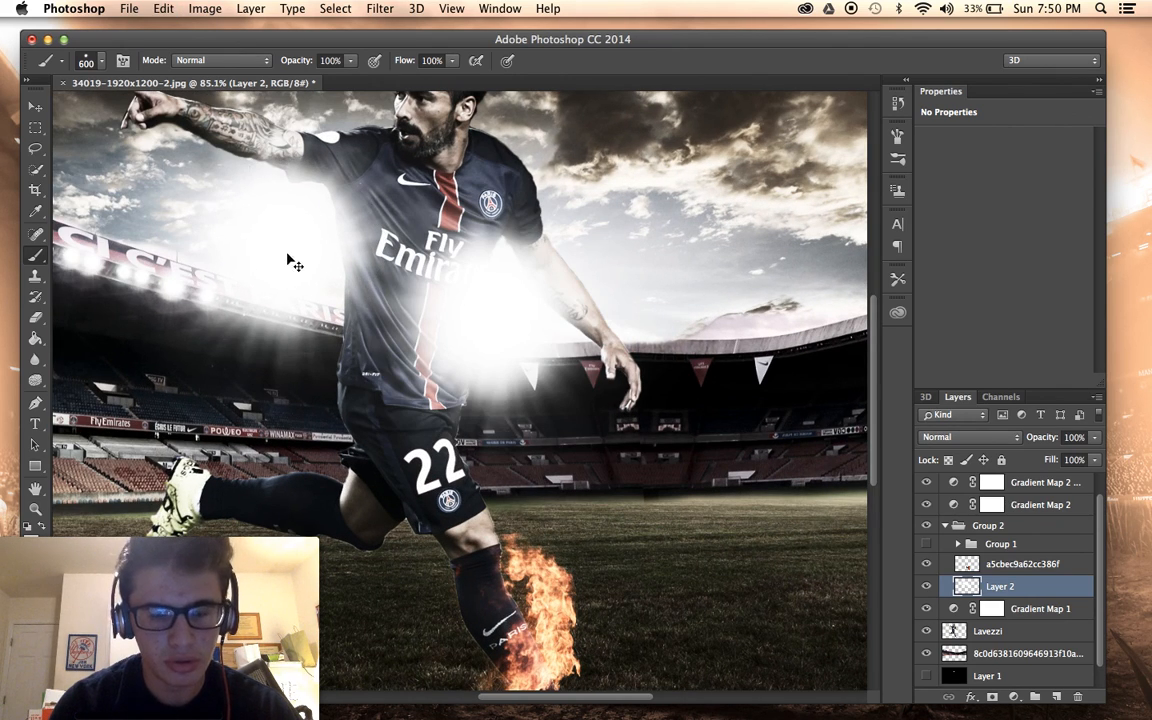
{"action": "key", "text": "alt+super+z"}
{"action": "key", "text": "alt+super+z"}
{"action": "key", "text": "shift+super+z"}
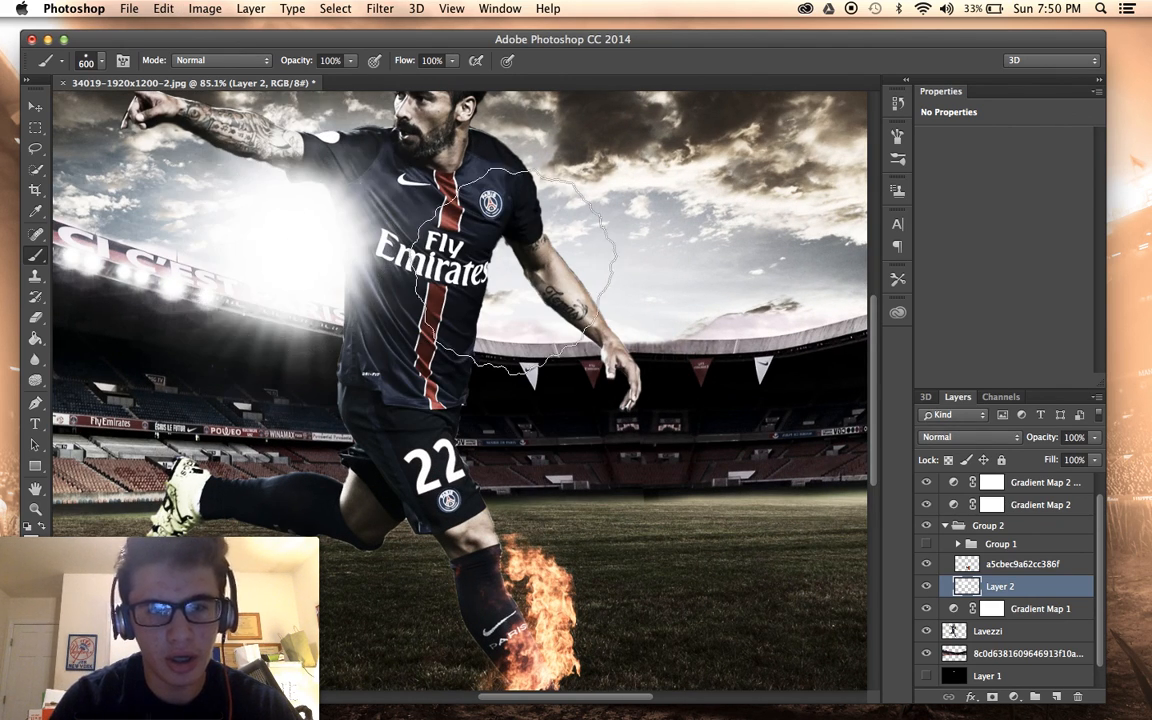
{"action": "left_click", "coordinate": [495, 305]}
{"action": "scroll", "coordinate": [600, 480], "scroll_direction": "down", "scroll_amount": 4}
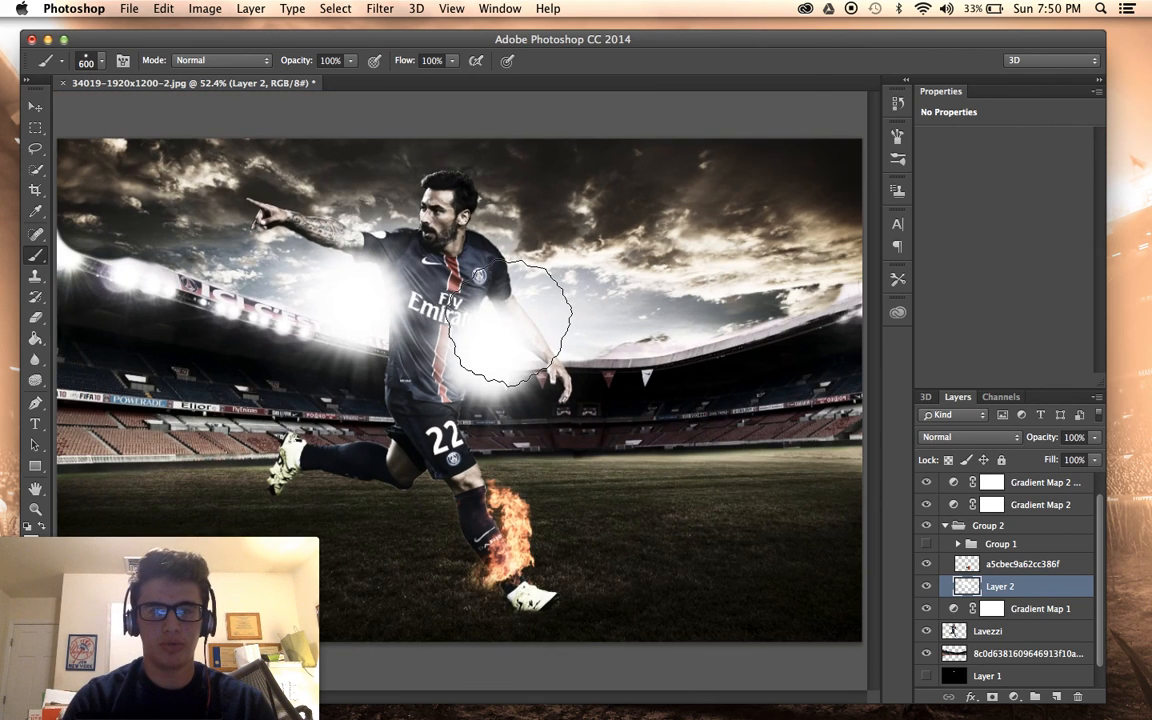
{"action": "scroll", "coordinate": [510, 325], "scroll_direction": "up", "scroll_amount": 4}
{"action": "key", "text": "super+z"}
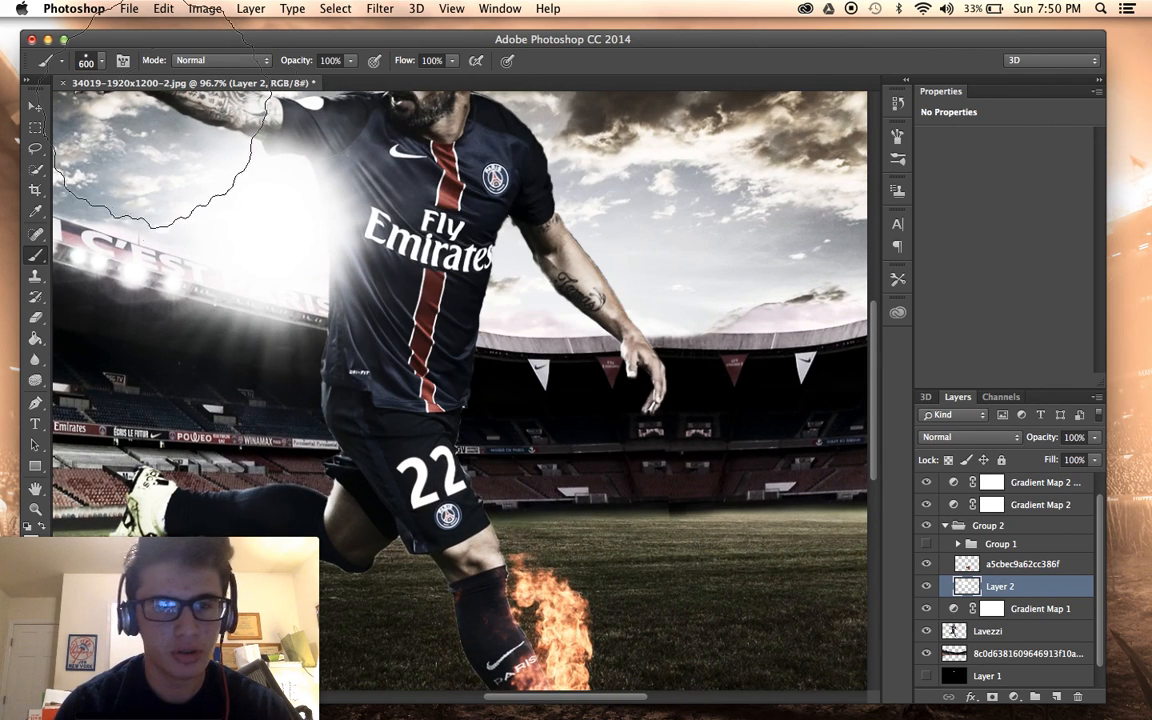
Resize the light burst brush to 500 px and stamp a second burst between the player's torso and lowered arm.
{"action": "left_click", "coordinate": [103, 65]}
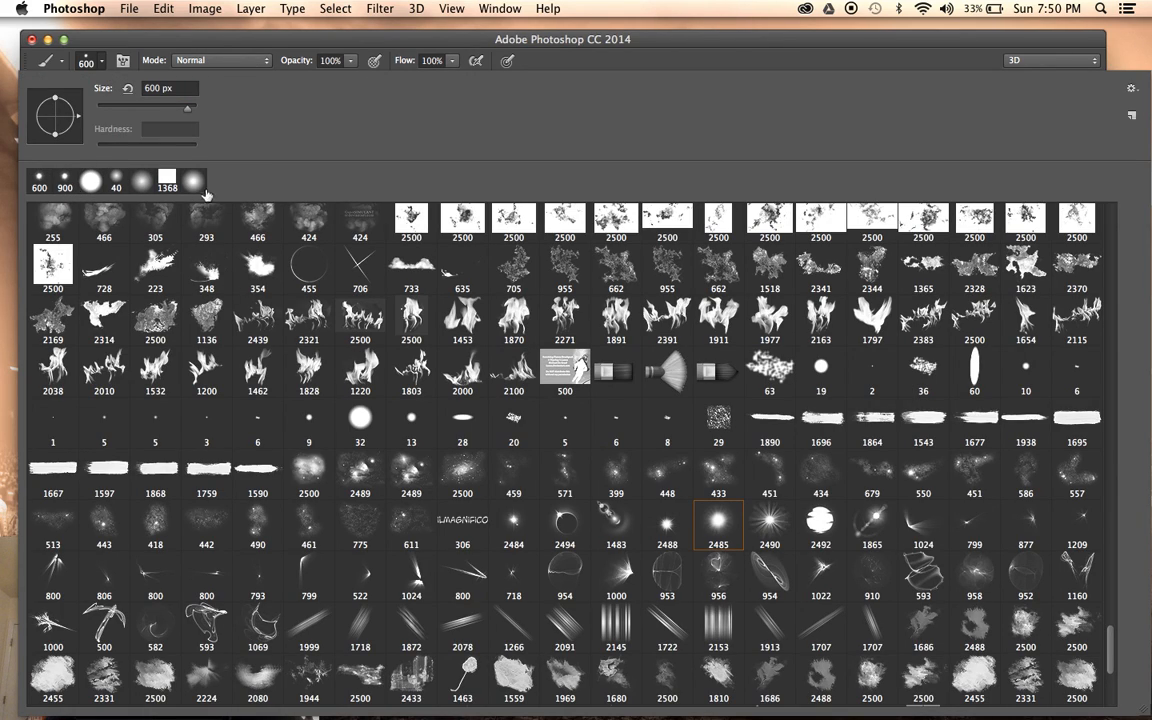
{"action": "mouse_move", "coordinate": [60, 130]}
{"action": "left_mouse_down"}
{"action": "mouse_move", "coordinate": [36, 158]}
{"action": "mouse_move", "coordinate": [64, 119]}
{"action": "left_mouse_up"}
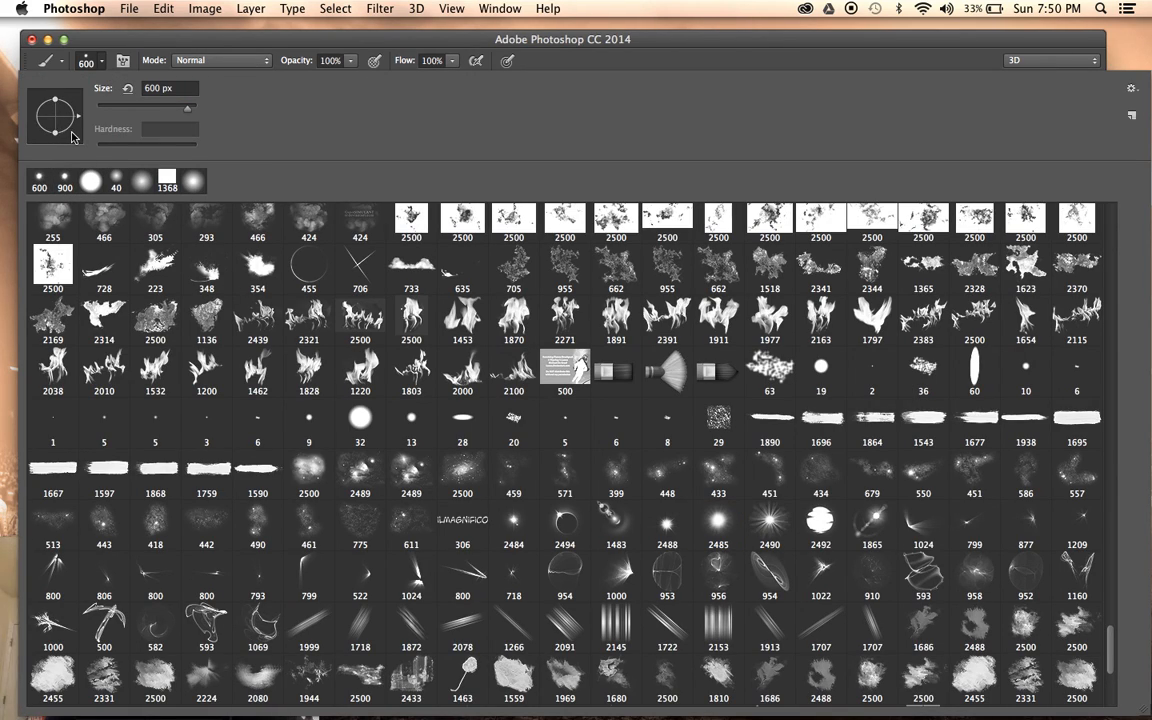
{"action": "left_click", "coordinate": [205, 49]}
{"action": "key", "text": "bracketleft"}
{"action": "key", "text": "bracketleft"}
{"action": "key", "text": "bracketleft"}
{"action": "left_click", "coordinate": [527, 288]}
{"action": "key", "text": "bracketright"}
{"action": "key", "text": "bracketright"}
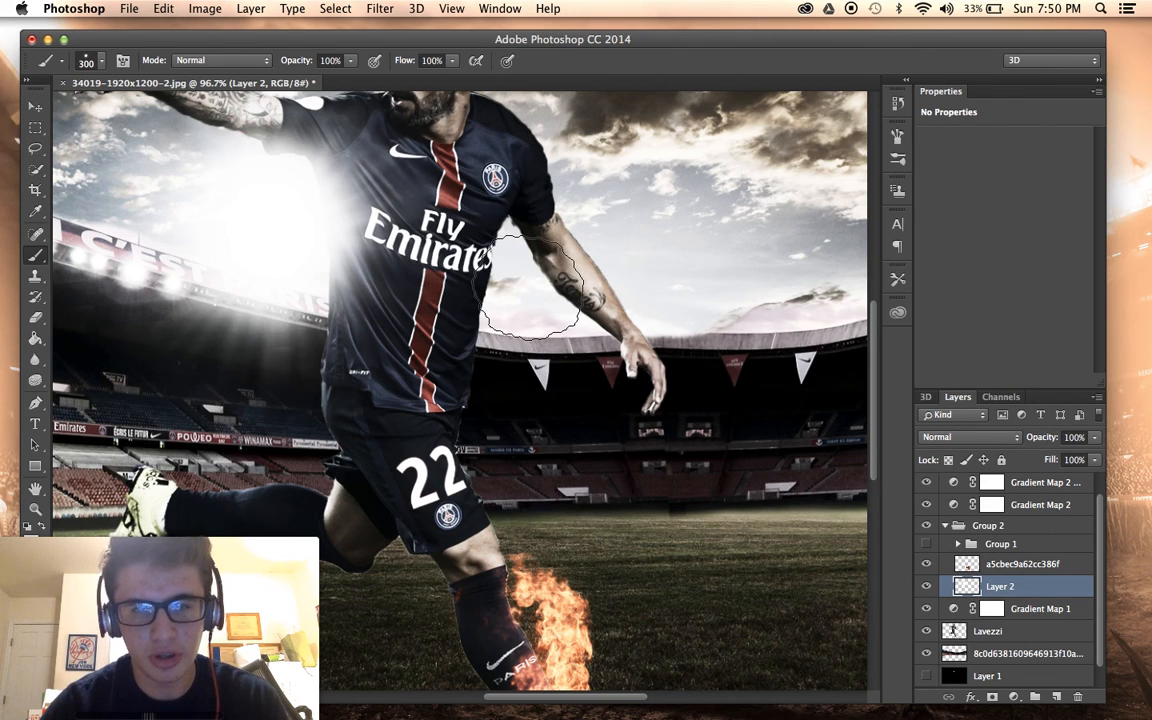
{"action": "left_click", "coordinate": [520, 270]}
{"action": "scroll", "coordinate": [517, 446], "scroll_direction": "down", "scroll_amount": 5}
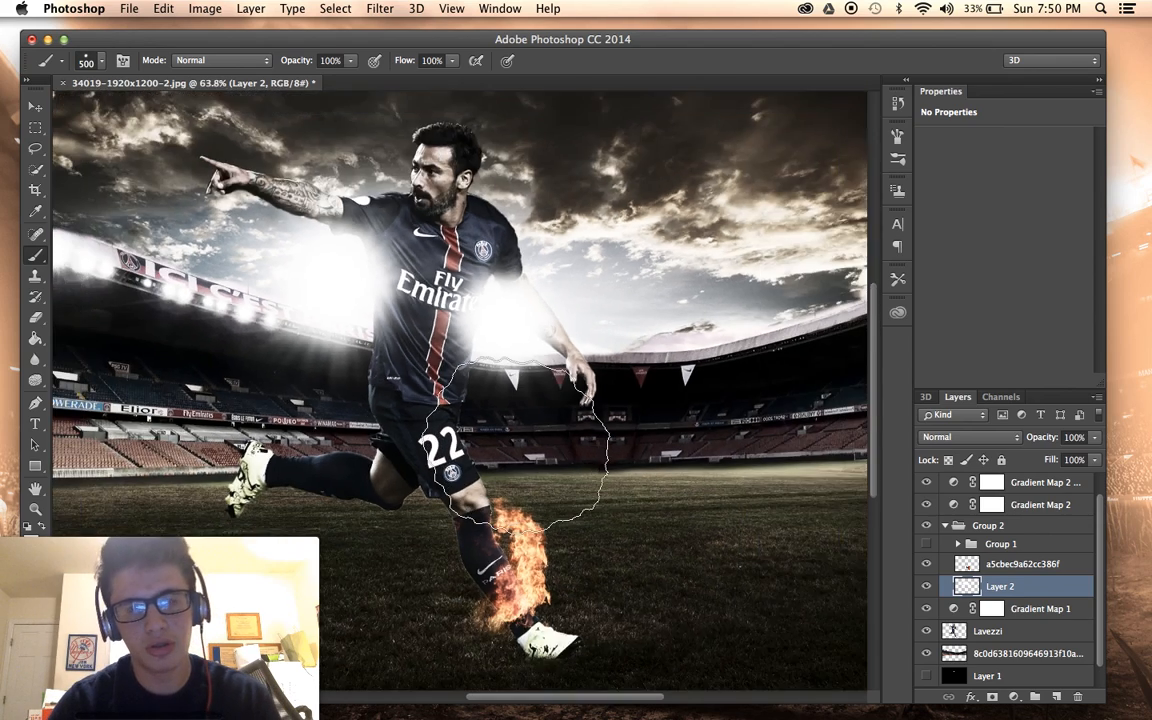
{"action": "scroll", "coordinate": [522, 446], "scroll_direction": "up", "scroll_amount": 3}
{"action": "scroll", "coordinate": [648, 460], "scroll_direction": "down", "scroll_amount": 3}
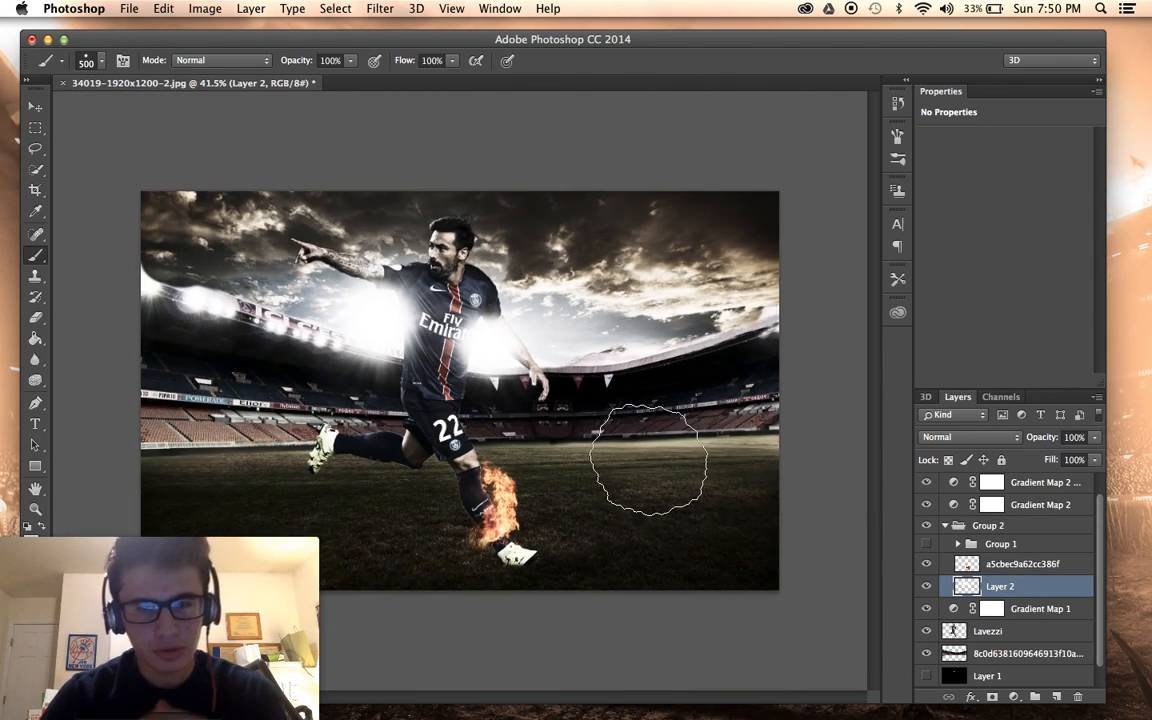
{"action": "scroll", "coordinate": [640, 462], "scroll_direction": "up", "scroll_amount": 1}
{"action": "scroll", "coordinate": [1022, 538], "scroll_direction": "up", "scroll_amount": 1}
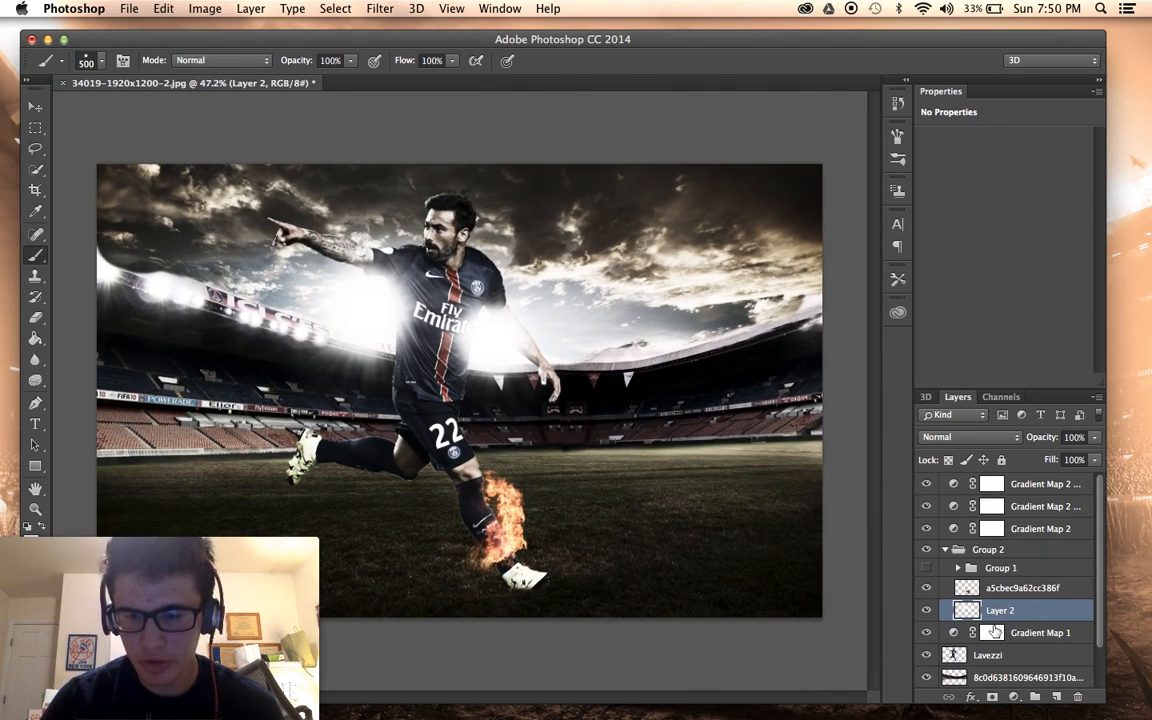
Try the Gradient Map 1 layer at 100% opacity and compare the result.
{"action": "left_click", "coordinate": [988, 632]}
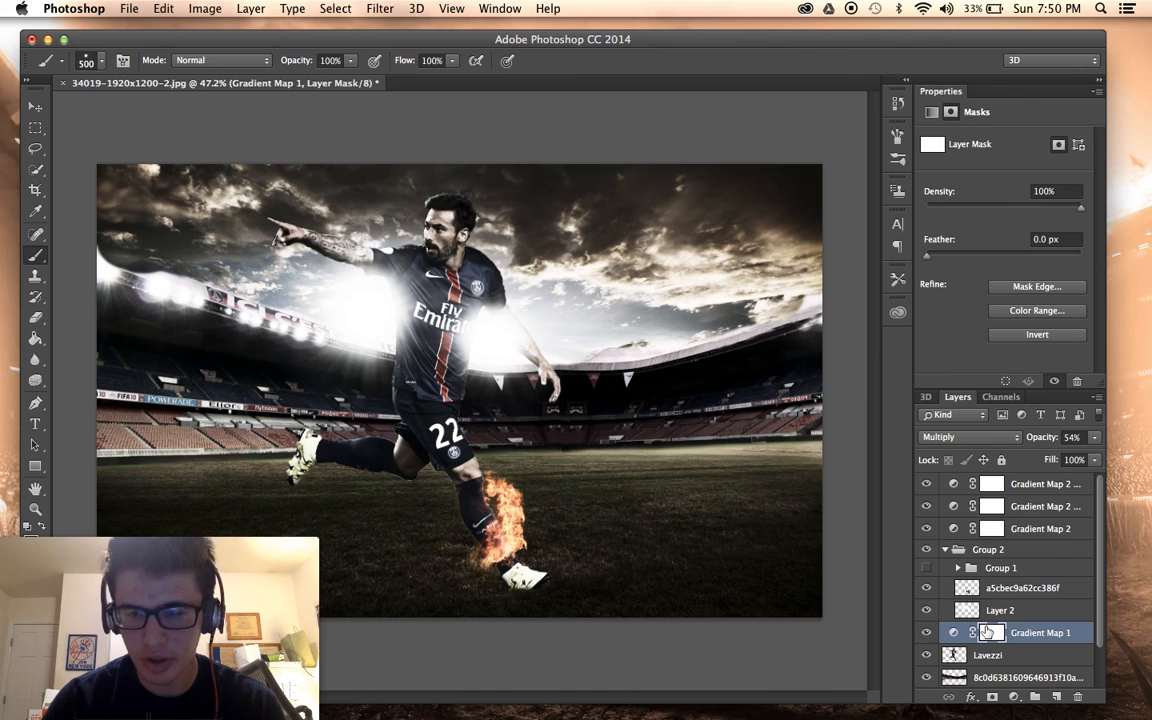
{"action": "left_click", "coordinate": [1094, 437]}
{"action": "scroll", "coordinate": [746, 489], "scroll_direction": "up", "scroll_amount": 2}
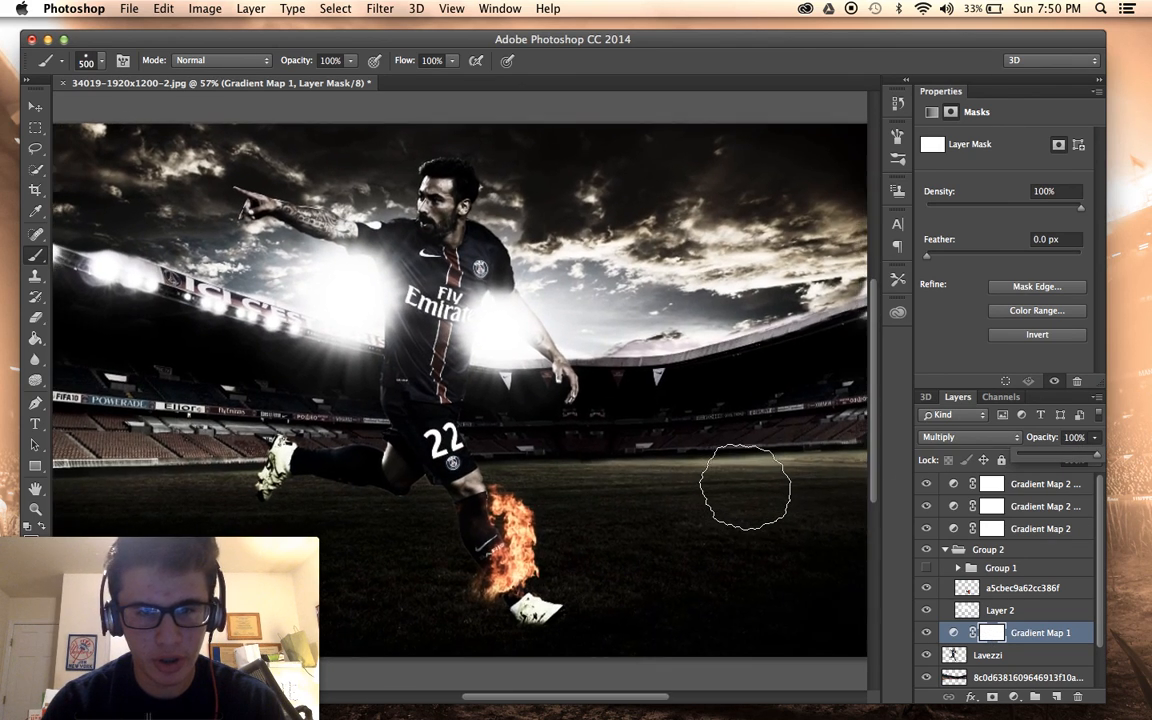
{"action": "scroll", "coordinate": [746, 489], "scroll_direction": "down", "scroll_amount": 1}
{"action": "key", "text": "super+z"}
{"action": "key", "text": "super+z"}
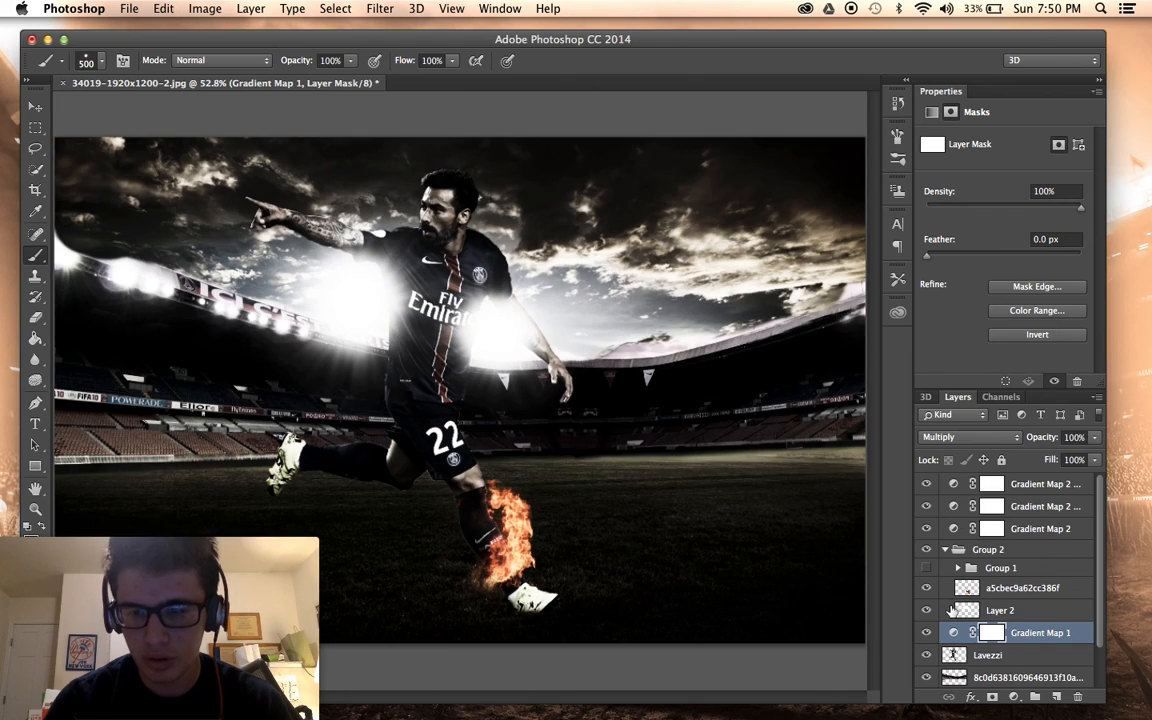
Move Layer 2 out of Group 2 to just below Gradient Map 1, and set Gradient Map 1's opacity to 58%.
{"action": "left_click_drag", "start_coordinate": [967, 613], "coordinate": [966, 631]}
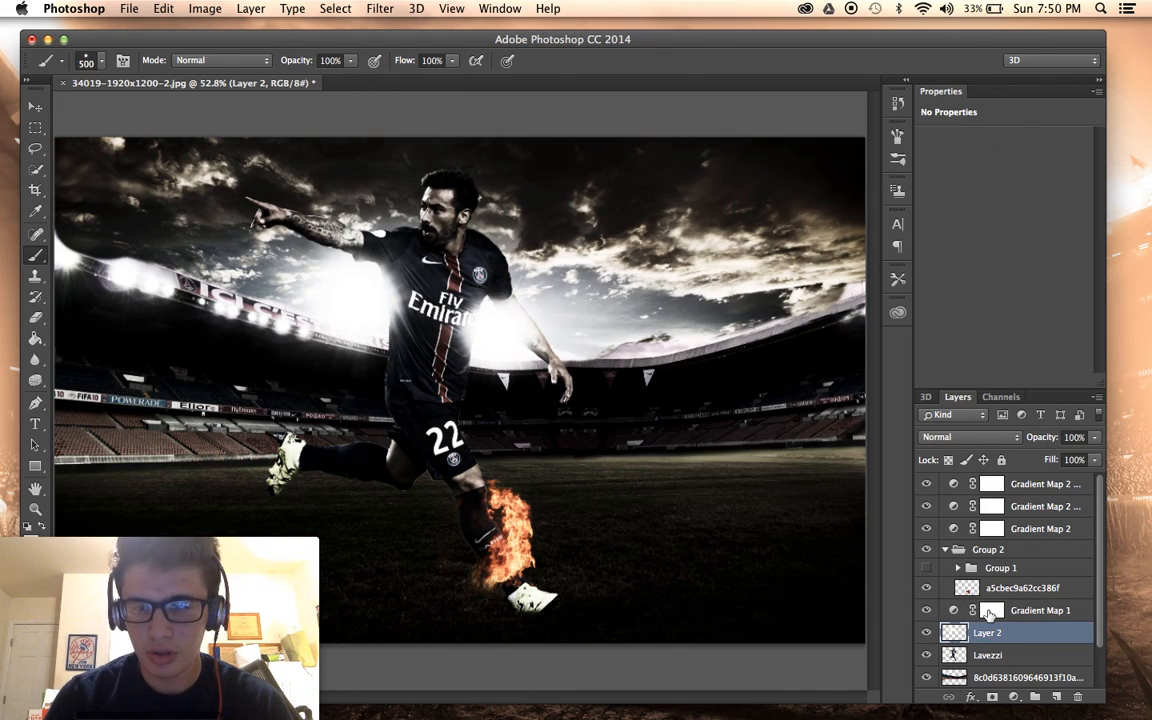
{"action": "left_click", "coordinate": [988, 612]}
{"action": "left_click", "coordinate": [1094, 437]}
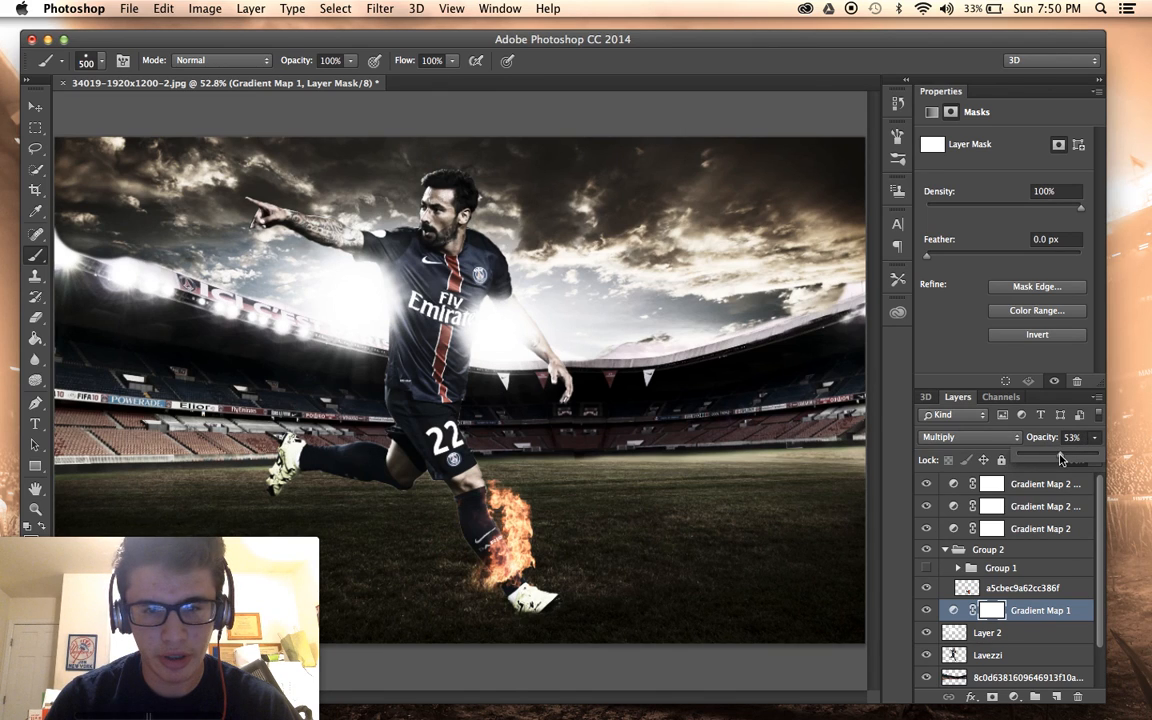
{"action": "scroll", "coordinate": [641, 522], "scroll_direction": "down", "scroll_amount": 3}
{"action": "scroll", "coordinate": [642, 522], "scroll_direction": "up", "scroll_amount": 1}
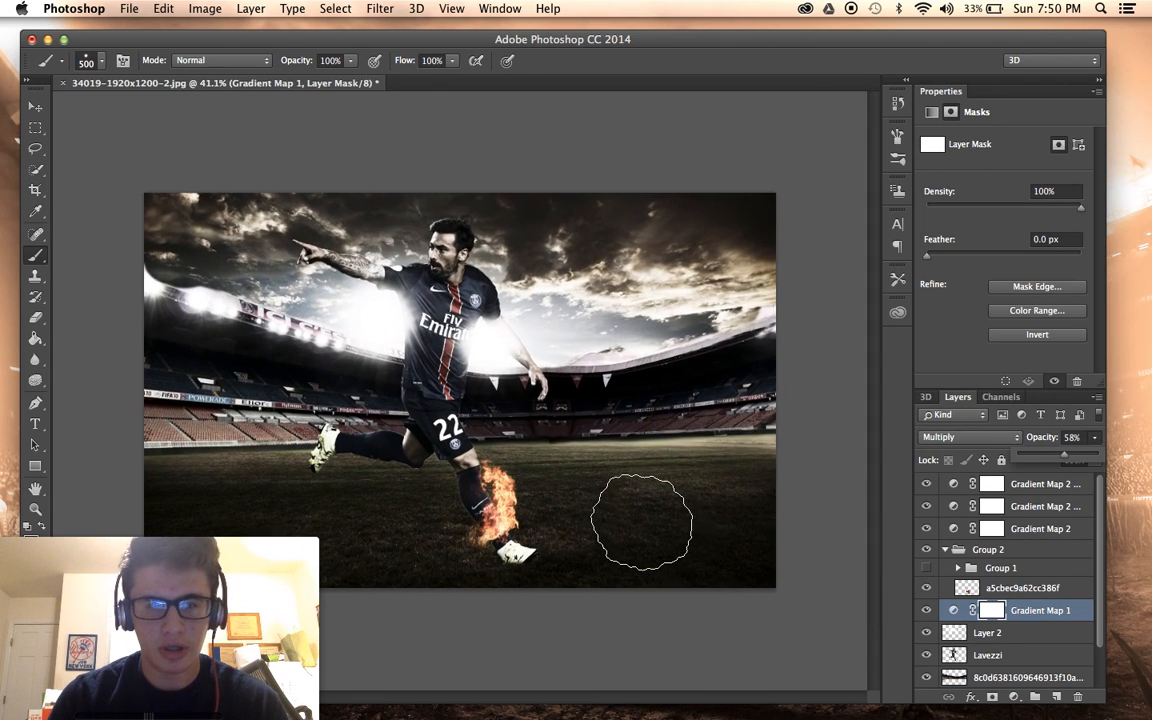
Hide the a5cbec9a62cc386f flame layer to check the composite without the fire.
{"action": "scroll", "coordinate": [975, 617], "scroll_direction": "down", "scroll_amount": 2}
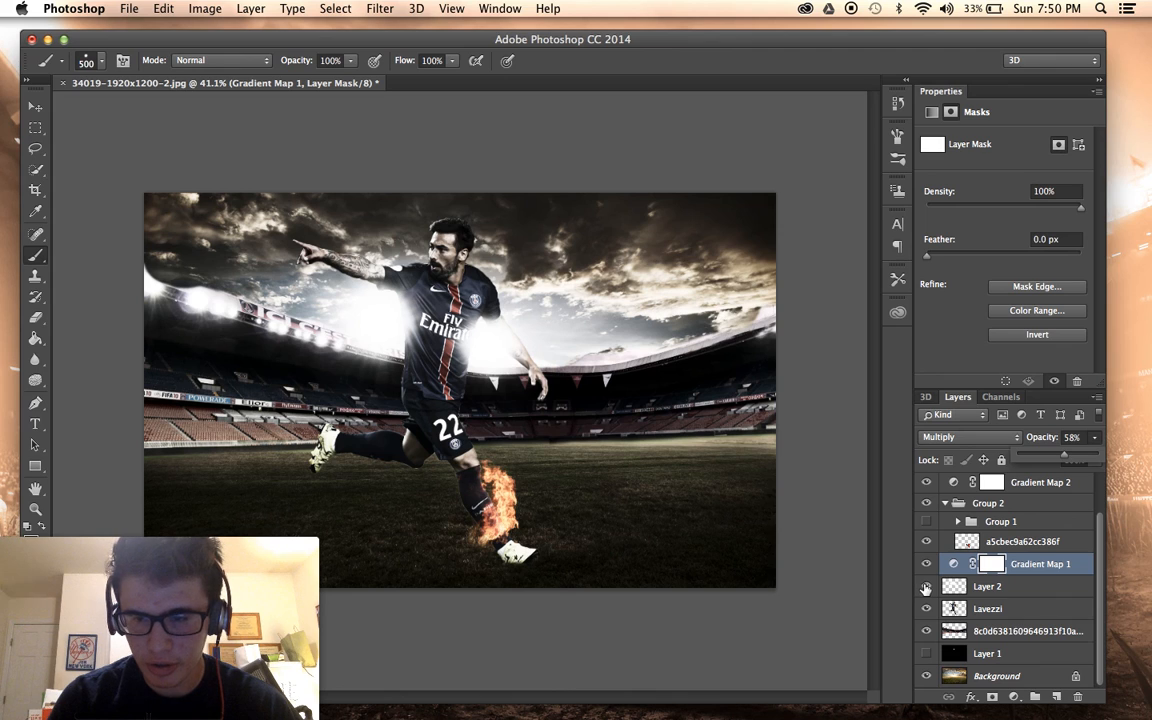
{"action": "left_click", "coordinate": [927, 541]}
{"action": "scroll", "coordinate": [746, 516], "scroll_direction": "up", "scroll_amount": 3}
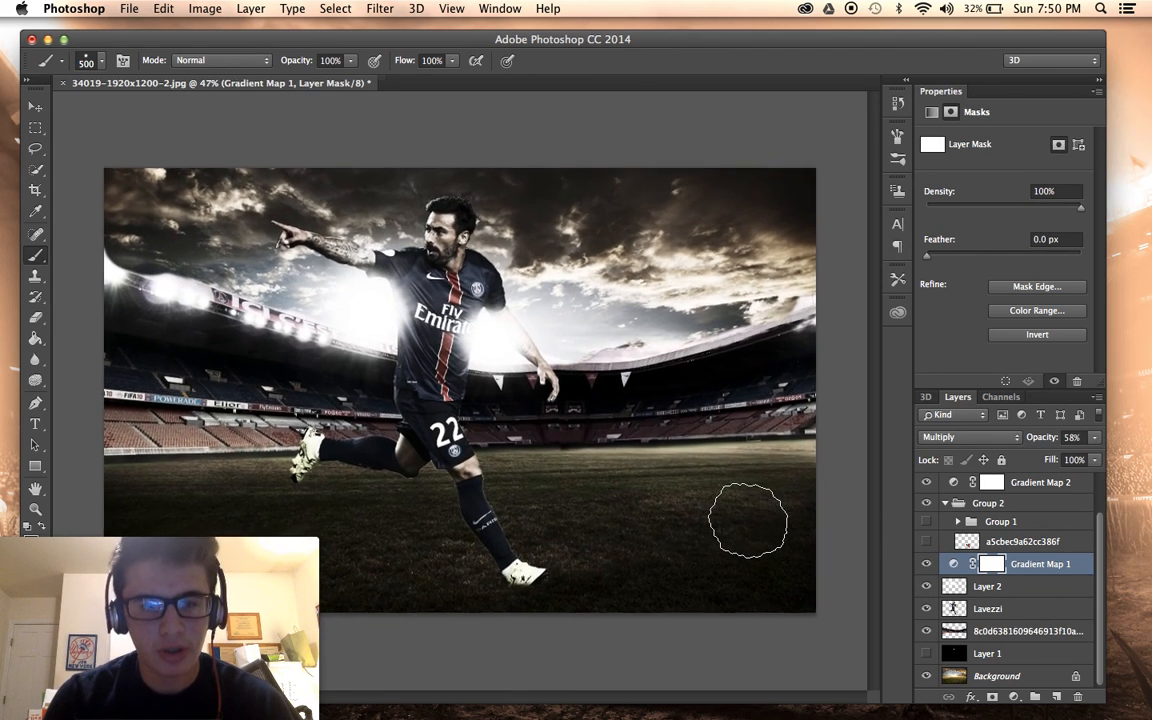
{"action": "scroll", "coordinate": [748, 521], "scroll_direction": "up", "scroll_amount": 1}
{"action": "scroll", "coordinate": [748, 521], "scroll_direction": "down", "scroll_amount": 1}
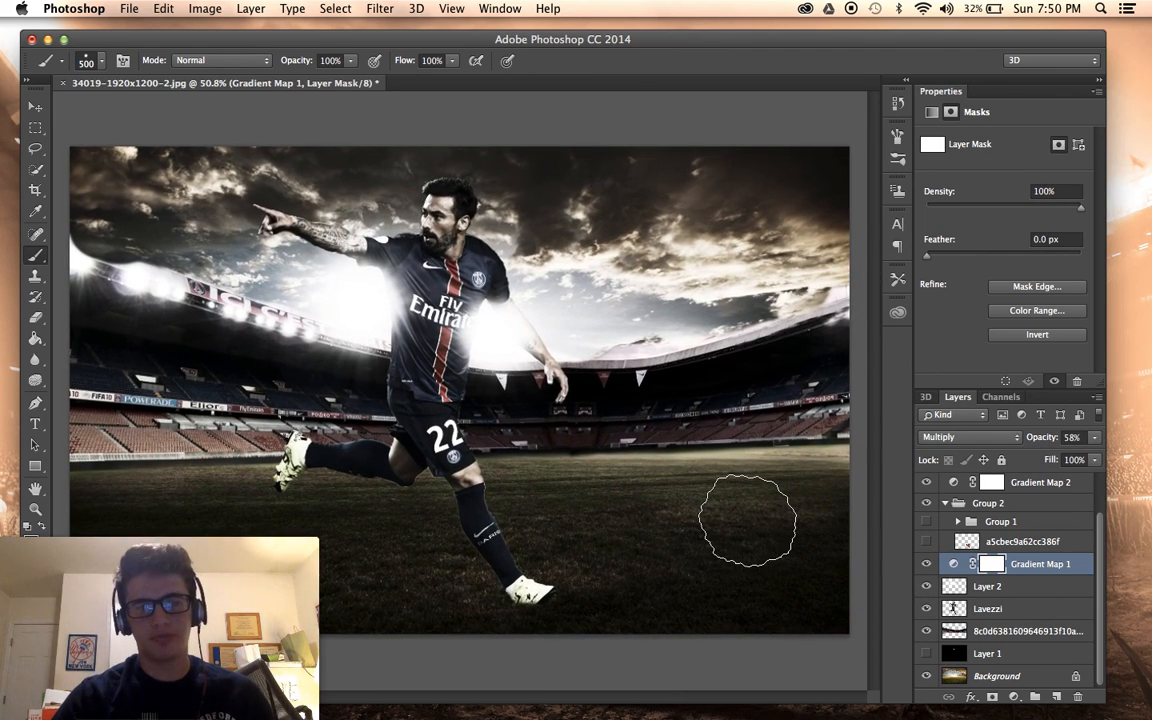
Show the Group 1 and a5cbec9a62cc386f flames again, and dab the burst brush once on Gradient Map 1's mask beside the player's lowered arm.
{"action": "scroll", "coordinate": [748, 521], "scroll_direction": "up", "scroll_amount": 1}
{"action": "scroll", "coordinate": [748, 521], "scroll_direction": "down", "scroll_amount": 1}
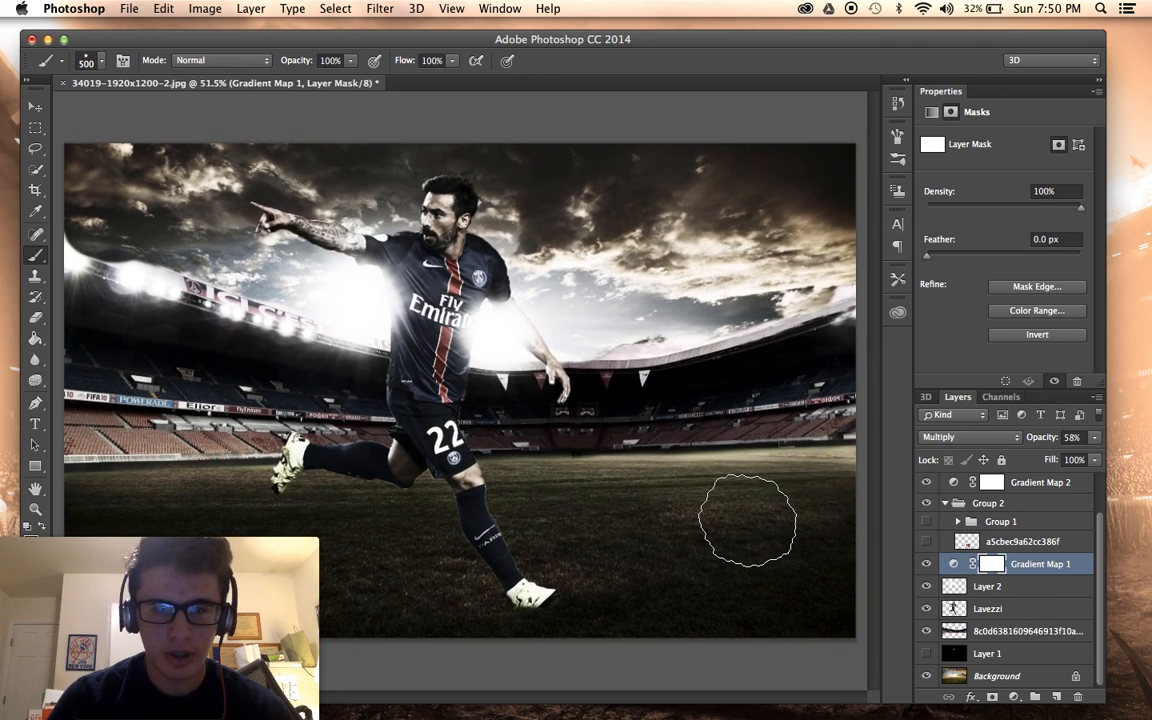
{"action": "scroll", "coordinate": [998, 549], "scroll_direction": "up", "scroll_amount": 2}
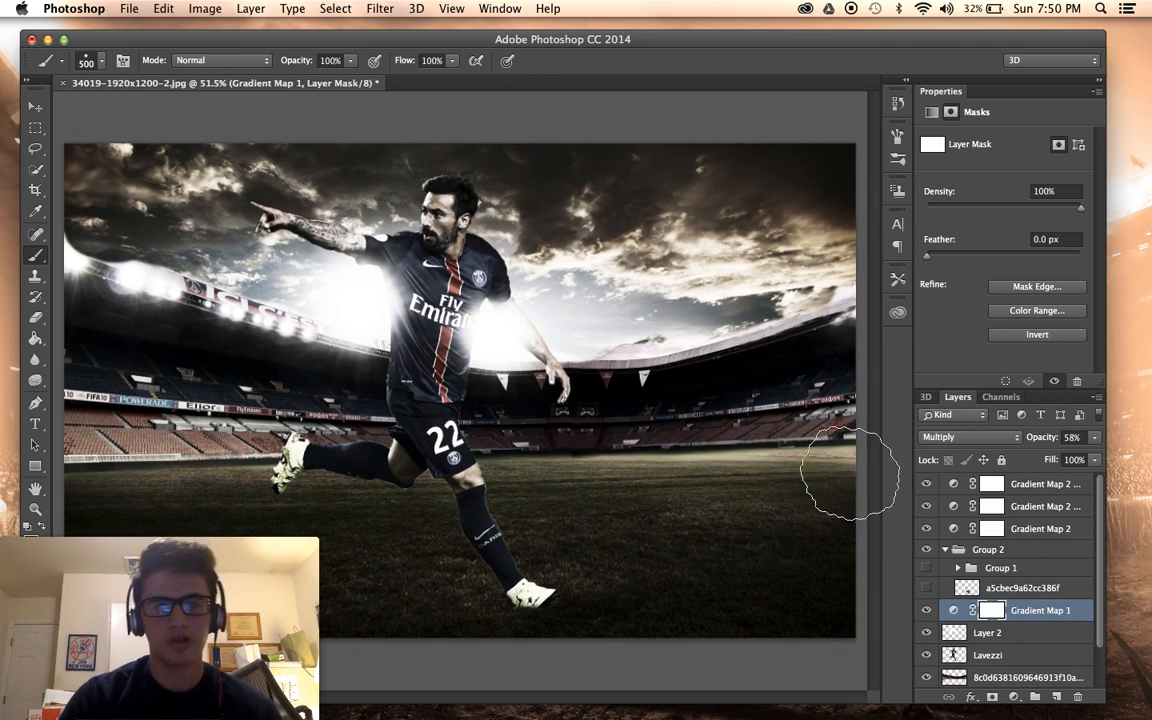
{"action": "scroll", "coordinate": [753, 442], "scroll_direction": "up", "scroll_amount": 2}
{"action": "left_click", "coordinate": [926, 568]}
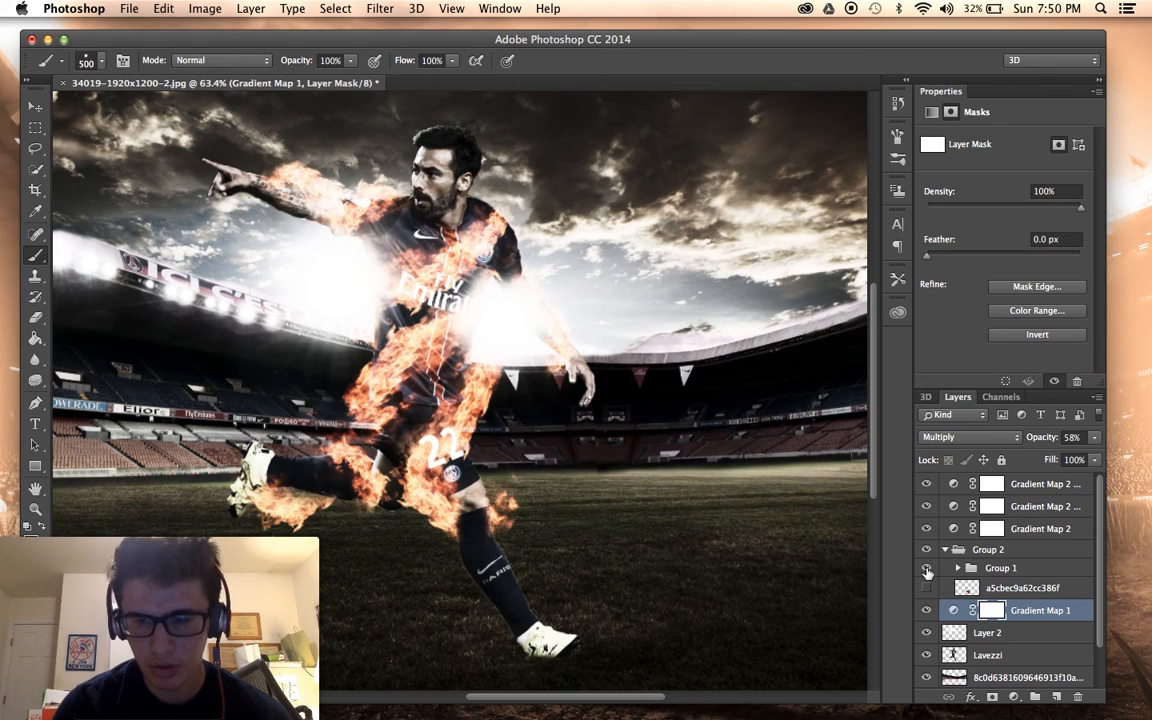
{"action": "left_click", "coordinate": [926, 588]}
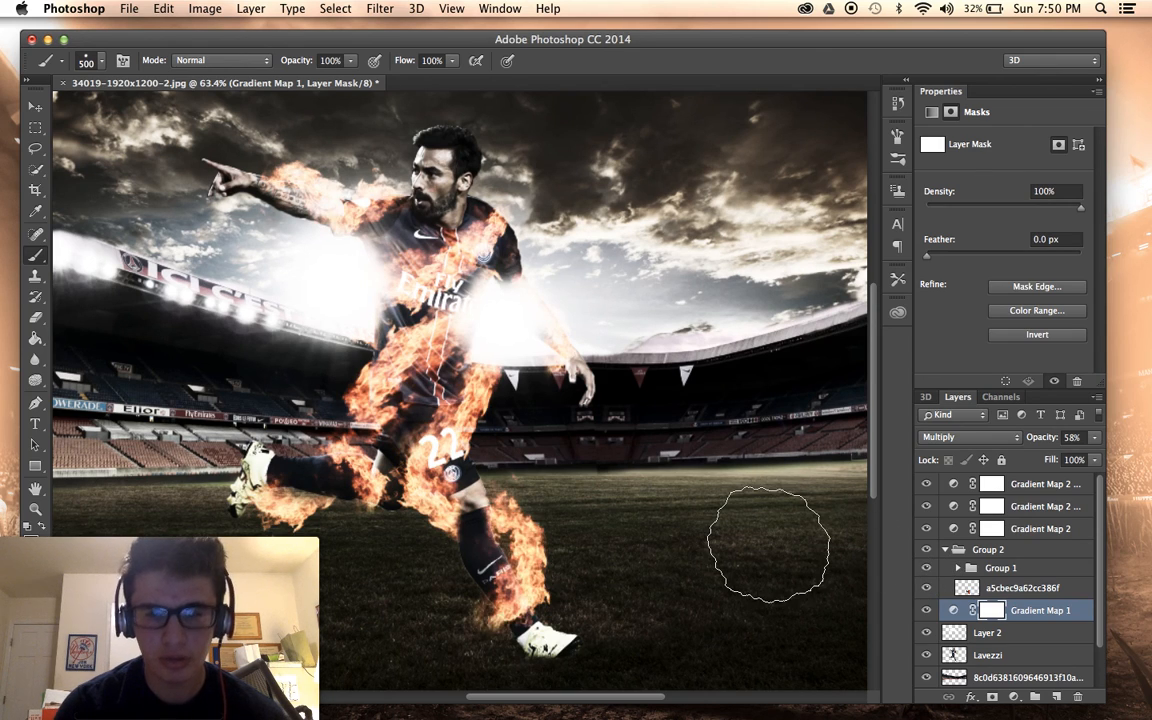
{"action": "scroll", "coordinate": [771, 514], "scroll_direction": "down", "scroll_amount": 2}
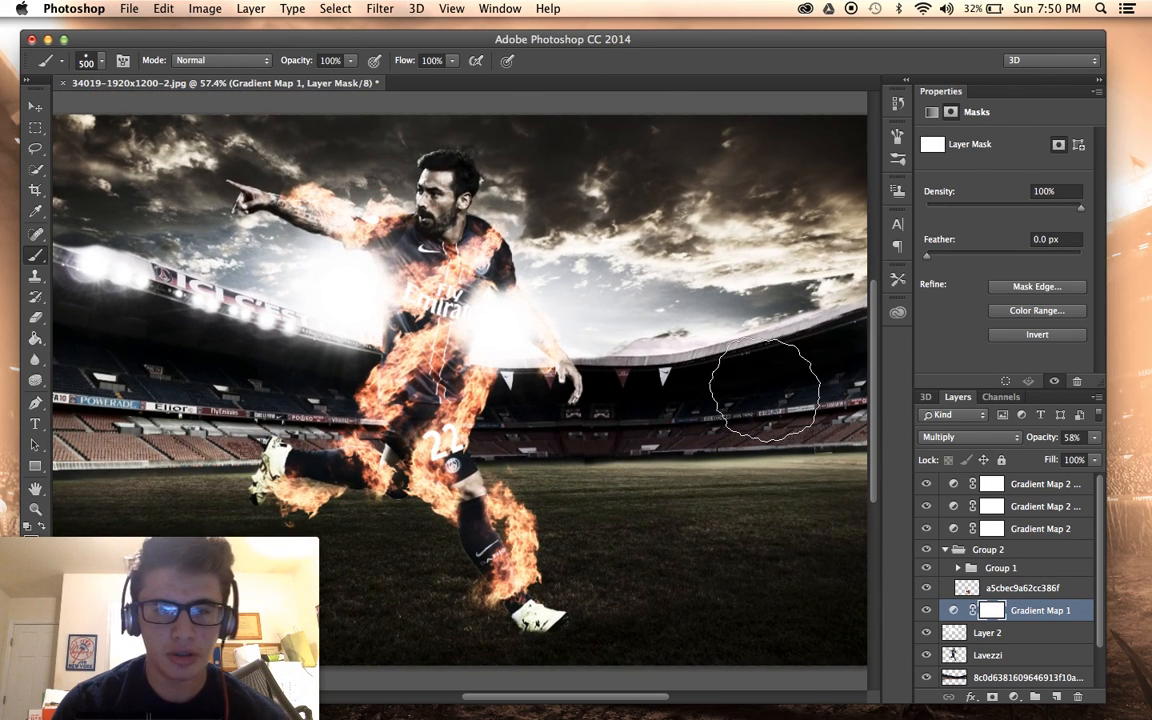
{"action": "scroll", "coordinate": [766, 390], "scroll_direction": "up", "scroll_amount": 3}
{"action": "left_click", "coordinate": [540, 332]}
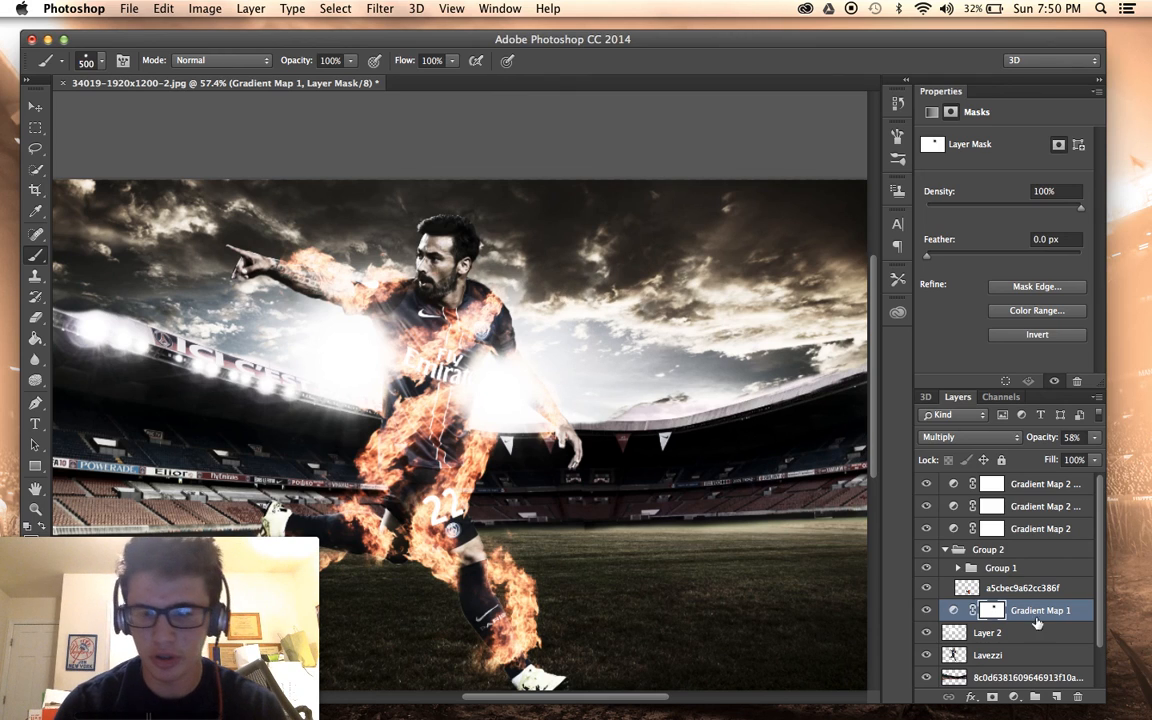
Try stamping a 500 px light burst on Layer 2 in the sky above the right-hand stand.
{"action": "left_click", "coordinate": [1008, 636]}
{"action": "left_click", "coordinate": [720, 368]}
{"action": "key", "text": "super+z"}
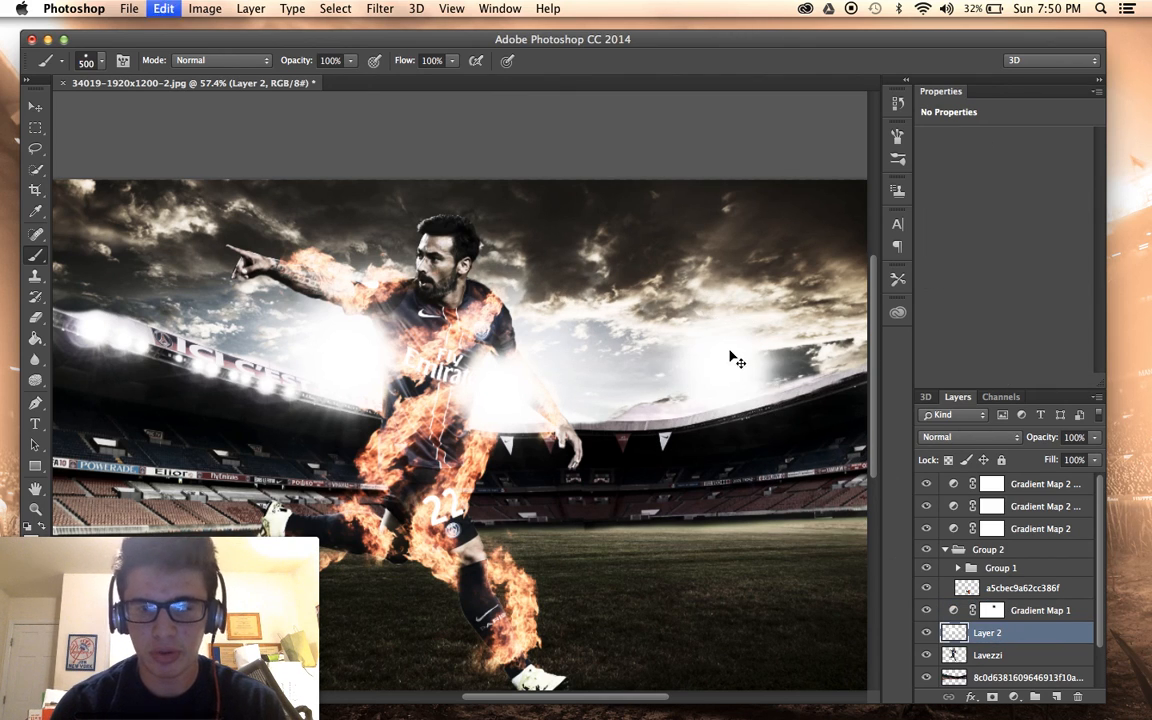
{"action": "left_click", "coordinate": [783, 348]}
{"action": "scroll", "coordinate": [838, 375], "scroll_direction": "down", "scroll_amount": 3}
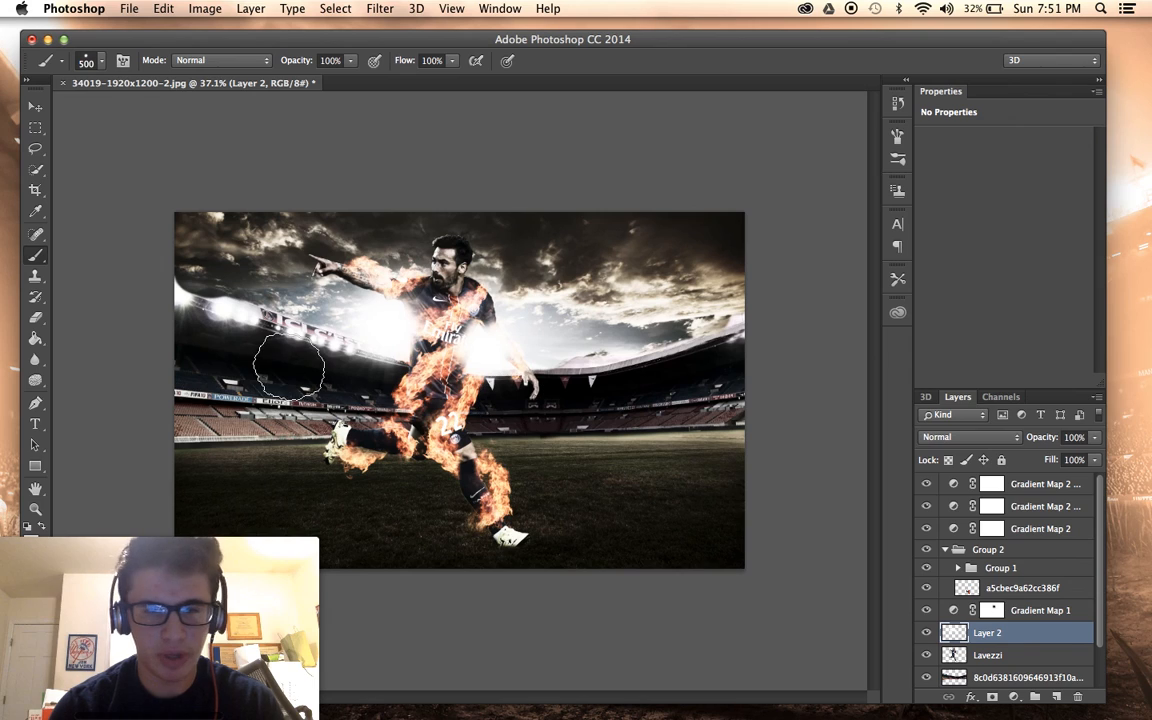
Try stamping 500 px light bursts on Layer 2 over the left floodlights and undo them.
{"action": "left_click", "coordinate": [233, 308]}
{"action": "key", "text": "super+z"}
{"action": "left_click", "coordinate": [184, 290]}
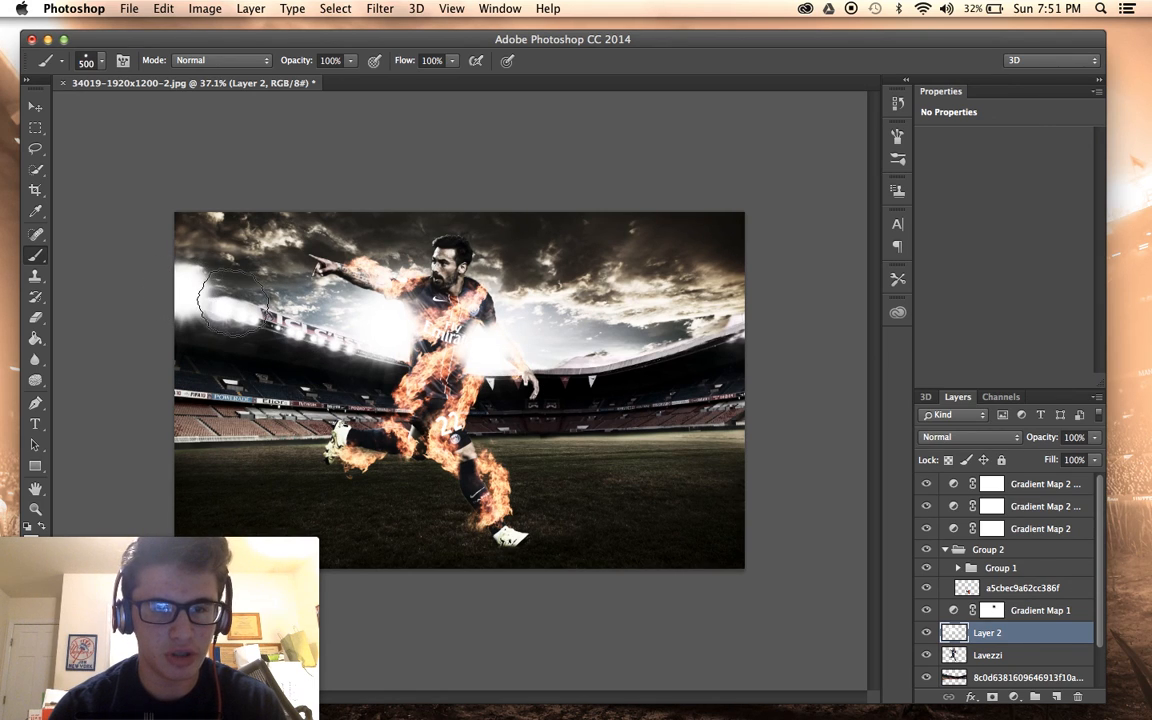
{"action": "left_click", "coordinate": [229, 303]}
{"action": "key", "text": "super+z"}
Add a new layer directly above Gradient Map 1 and fill it with black.
{"action": "left_click", "coordinate": [357, 353], "text": "super"}
{"action": "scroll", "coordinate": [427, 540], "scroll_direction": "up", "scroll_amount": 3}
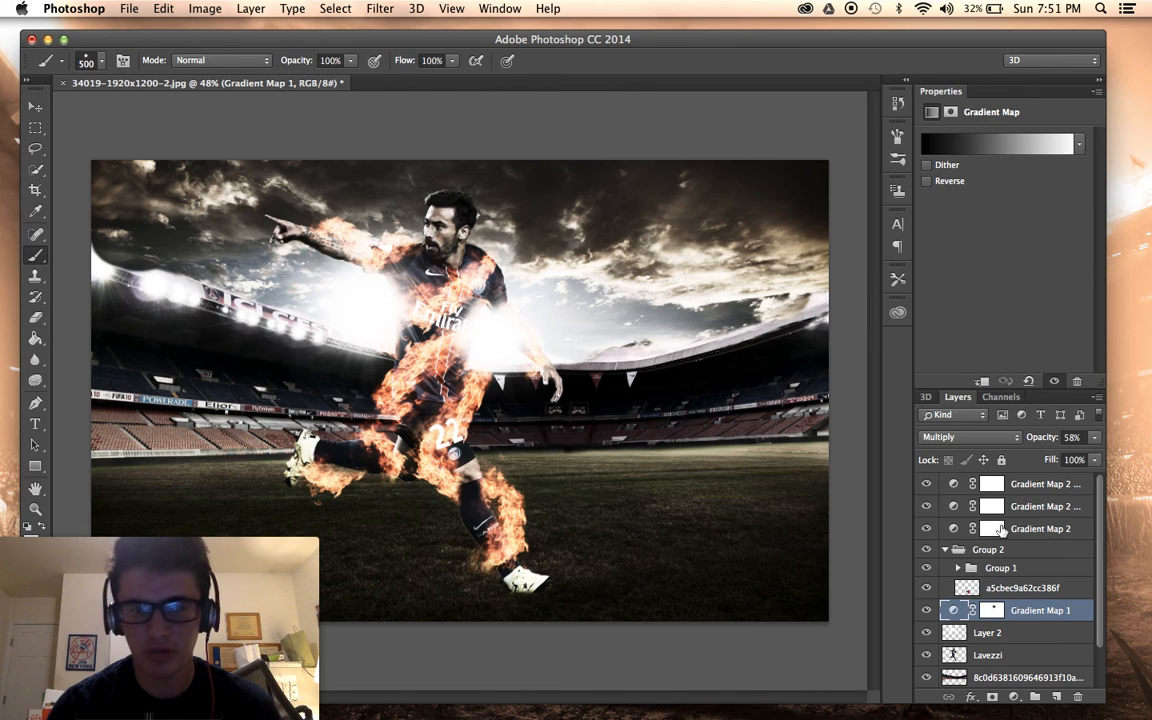
{"action": "scroll", "coordinate": [700, 463], "scroll_direction": "up", "scroll_amount": 2}
{"action": "scroll", "coordinate": [700, 463], "scroll_direction": "down", "scroll_amount": 3}
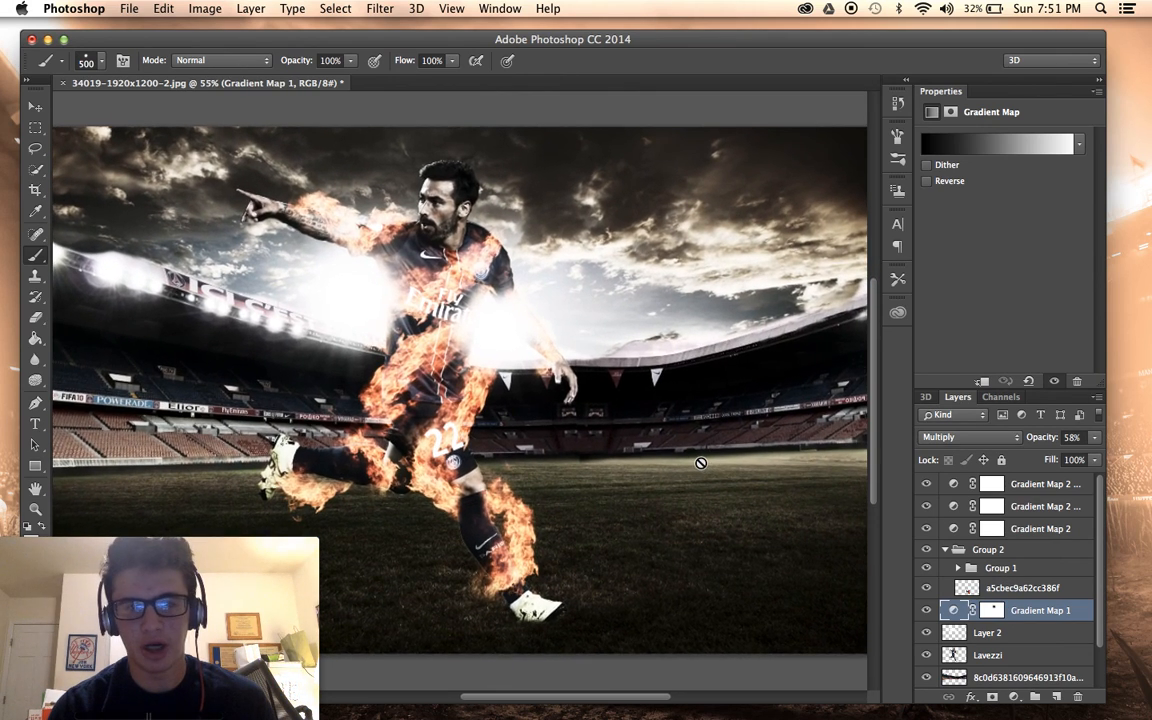
{"action": "left_click", "coordinate": [1022, 492]}
{"action": "scroll", "coordinate": [1050, 643], "scroll_direction": "down", "scroll_amount": 2}
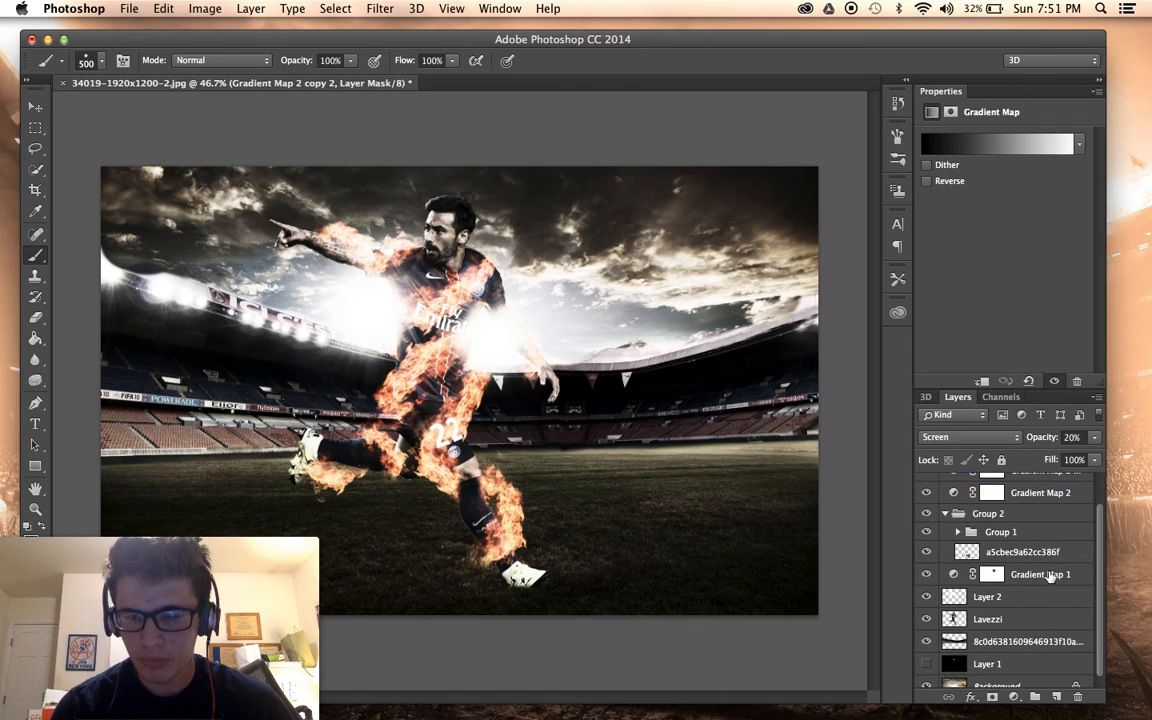
{"action": "left_click", "coordinate": [1045, 575]}
{"action": "left_click", "coordinate": [1056, 697]}
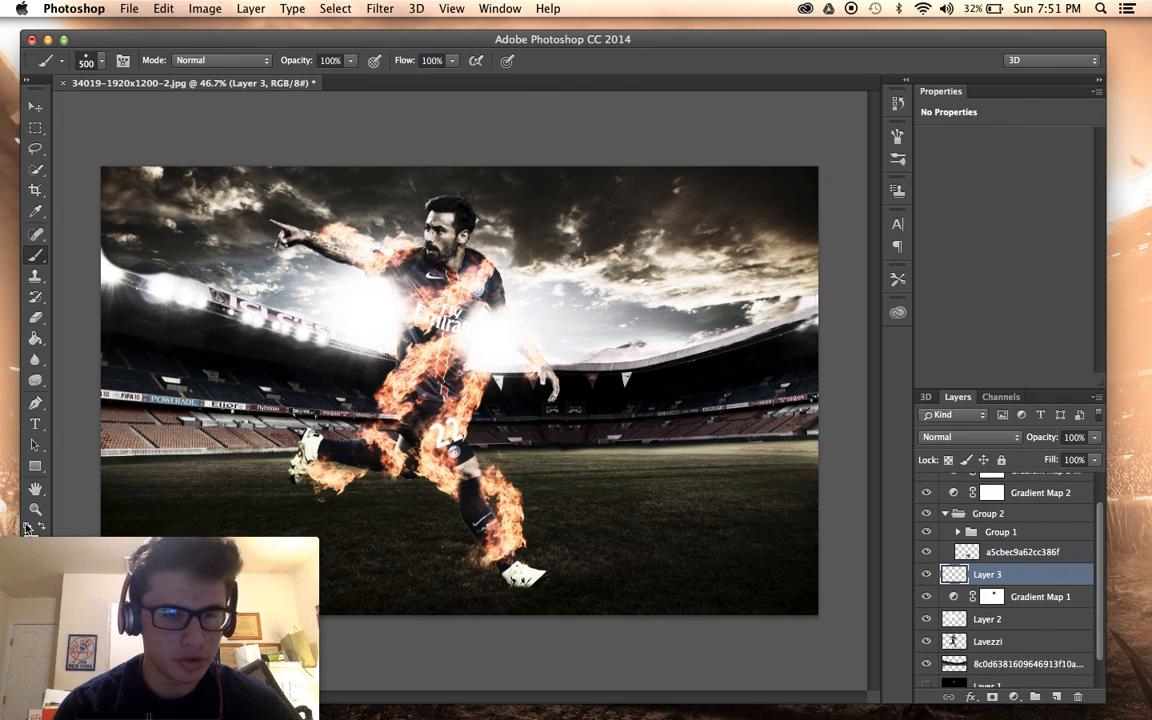
{"action": "left_click", "coordinate": [37, 339]}
{"action": "left_click", "coordinate": [172, 318]}
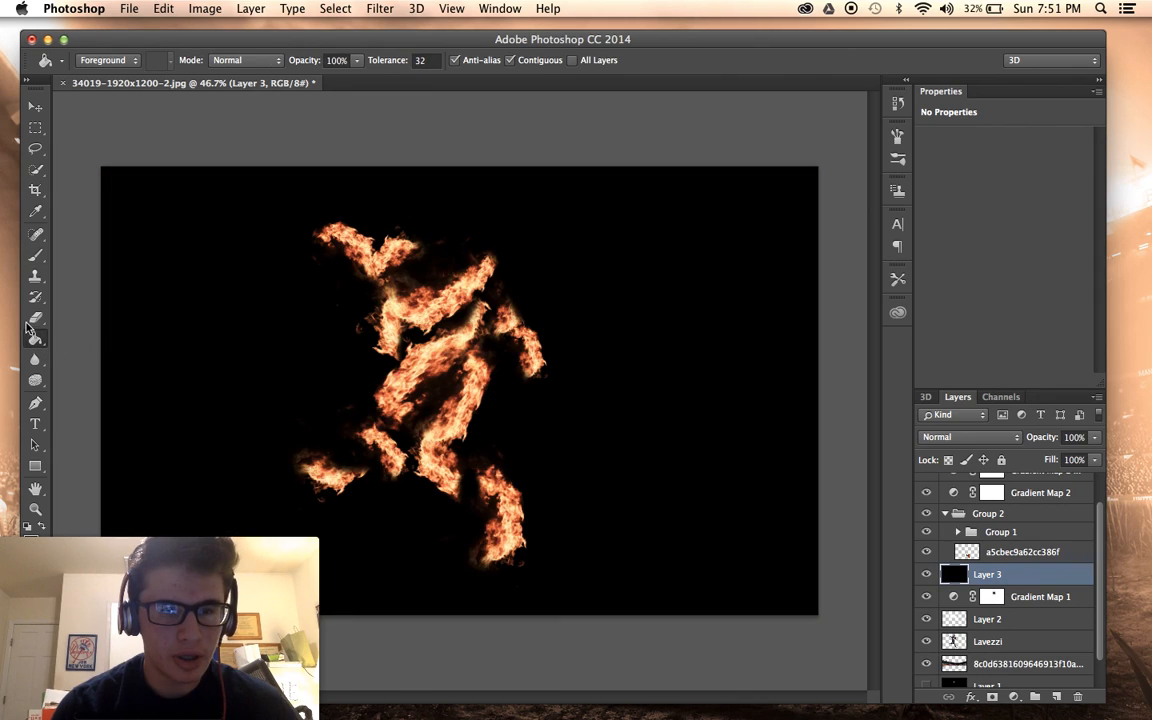
Erase the black fill around the player with a 1100 px eraser at 0% hardness, leaving a dark vignette along the edges.
{"action": "key", "text": "e"}
{"action": "key", "text": "bracketright"}
{"action": "key", "text": "bracketright"}
{"action": "key", "text": "bracketright"}
{"action": "key", "text": "bracketright"}
{"action": "key", "text": "bracketright"}
{"action": "key", "text": "bracketright"}
{"action": "key", "text": "bracketright"}
{"action": "key", "text": "bracketright"}
{"action": "key", "text": "bracketright"}
{"action": "key", "text": "bracketright"}
{"action": "key", "text": "bracketright"}
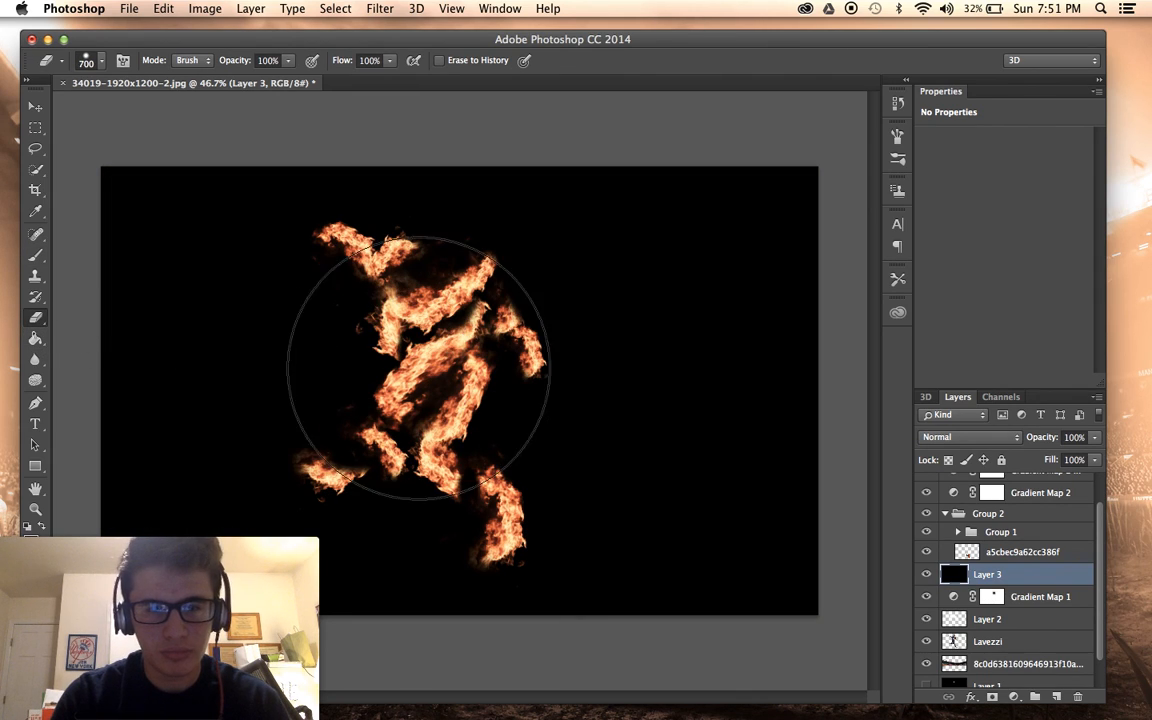
{"action": "left_click", "coordinate": [430, 375]}
{"action": "key", "text": "super+z"}
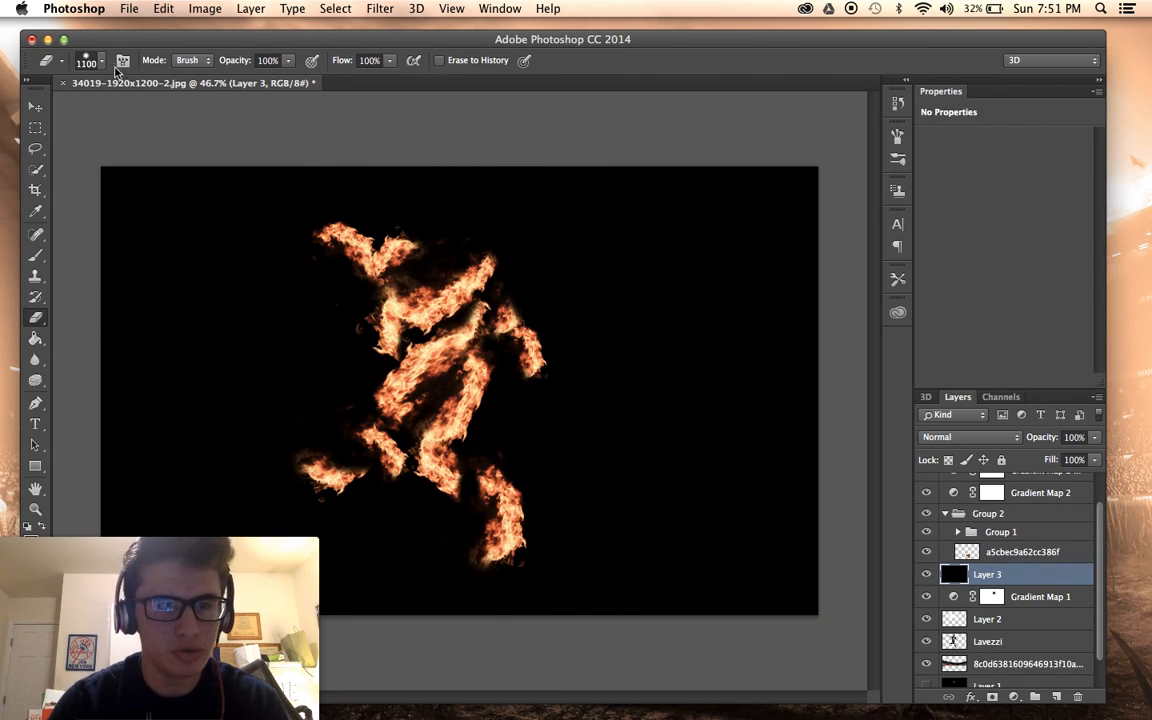
{"action": "left_click", "coordinate": [100, 63]}
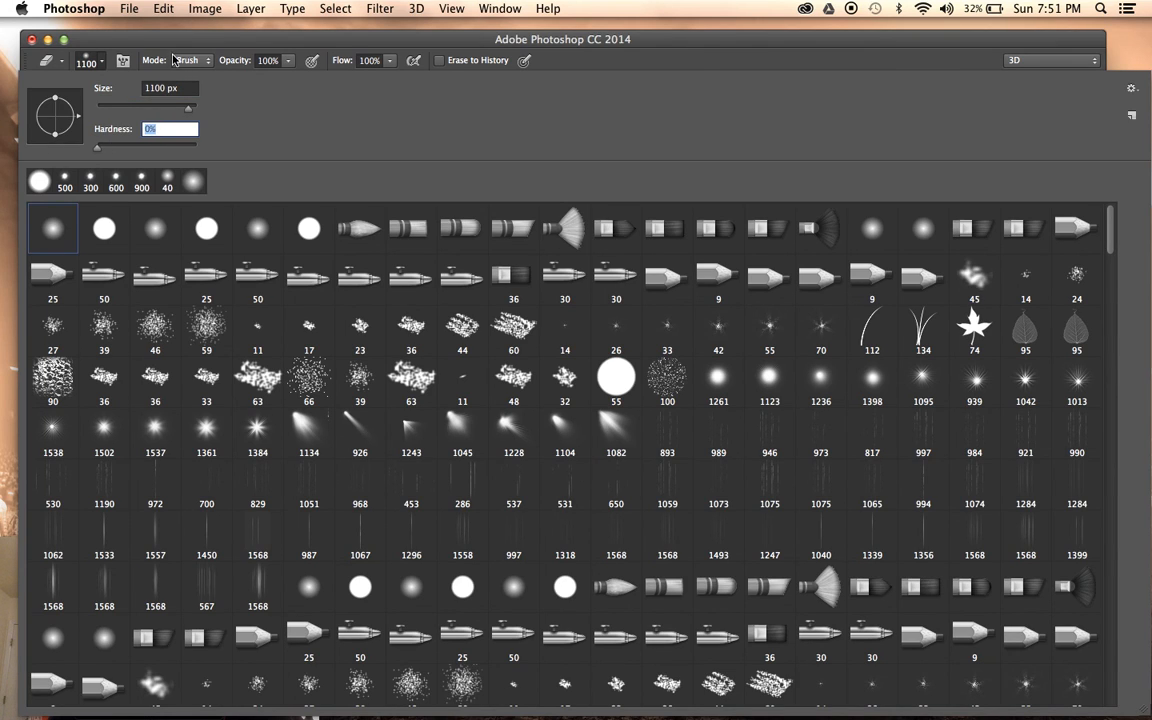
{"action": "left_click", "coordinate": [173, 60]}
{"action": "left_click", "coordinate": [435, 378]}
{"action": "left_click", "coordinate": [431, 361]}
{"action": "left_click", "coordinate": [393, 346]}
{"action": "mouse_move", "coordinate": [393, 346]}
{"action": "left_mouse_down"}
{"action": "mouse_move", "coordinate": [342, 338]}
{"action": "mouse_move", "coordinate": [559, 353]}
{"action": "mouse_move", "coordinate": [339, 398]}
{"action": "left_mouse_up"}
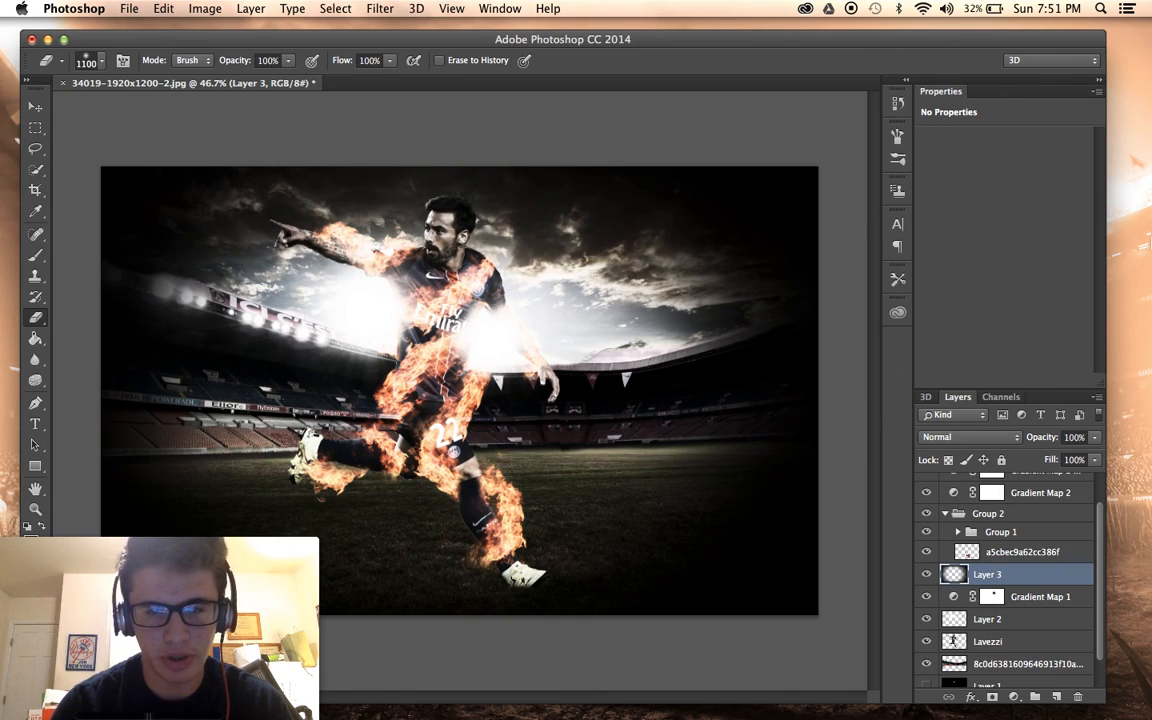
Delete the black vignette layer above Gradient Map 1.
{"action": "key", "text": "Delete"}
{"action": "scroll", "coordinate": [798, 455], "scroll_direction": "up", "scroll_amount": 3}
{"action": "scroll", "coordinate": [798, 455], "scroll_direction": "down", "scroll_amount": 2}
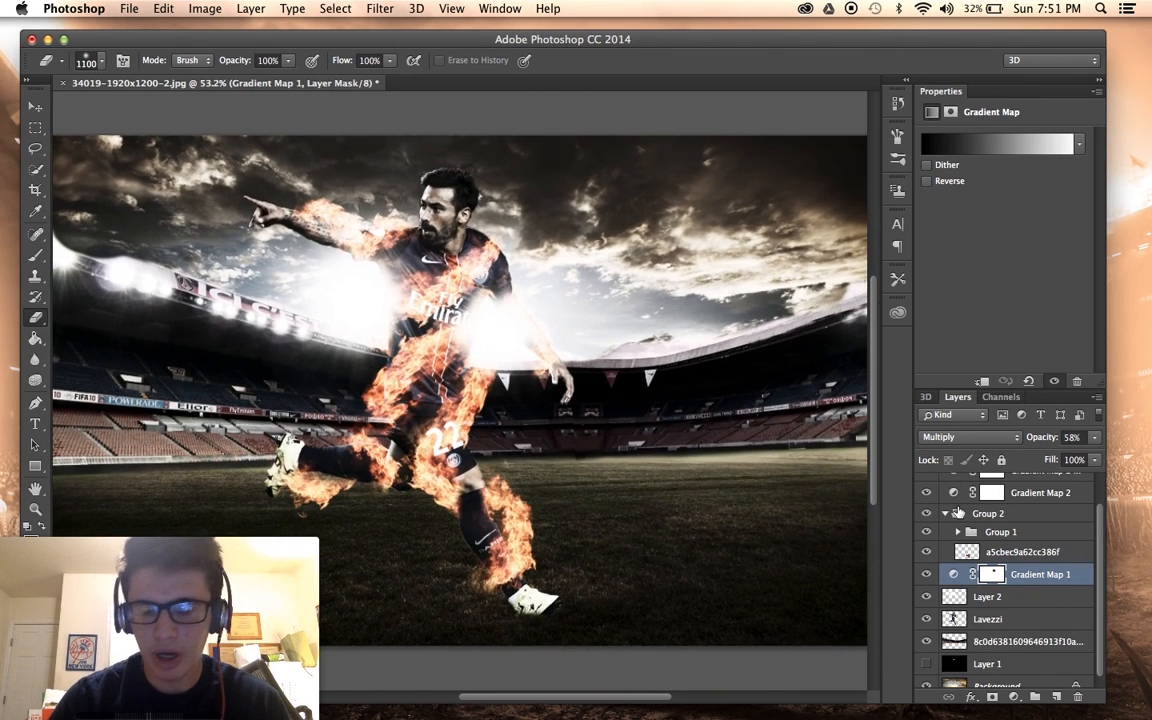
Add a Photo Filter adjustment above the topmost gradient map, using Warming Filter (85) at 71% density.
{"action": "scroll", "coordinate": [958, 510], "scroll_direction": "up", "scroll_amount": 2}
{"action": "left_click", "coordinate": [956, 489]}
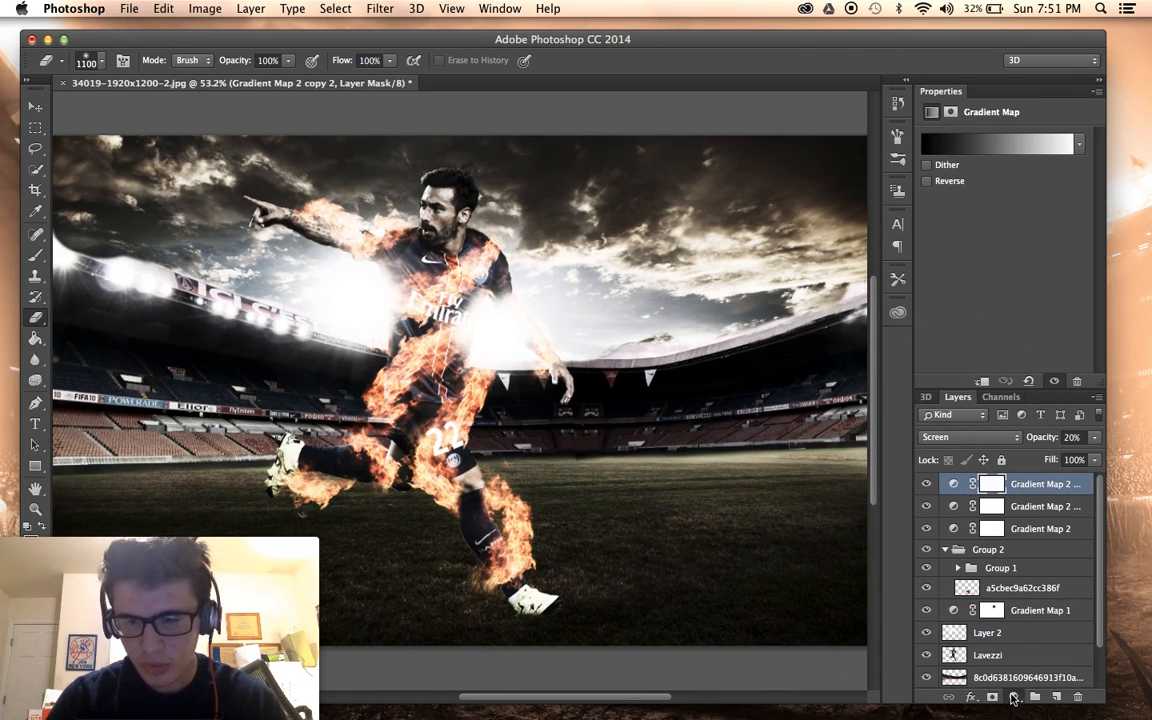
{"action": "left_click", "coordinate": [1013, 697]}
{"action": "left_click", "coordinate": [1045, 571]}
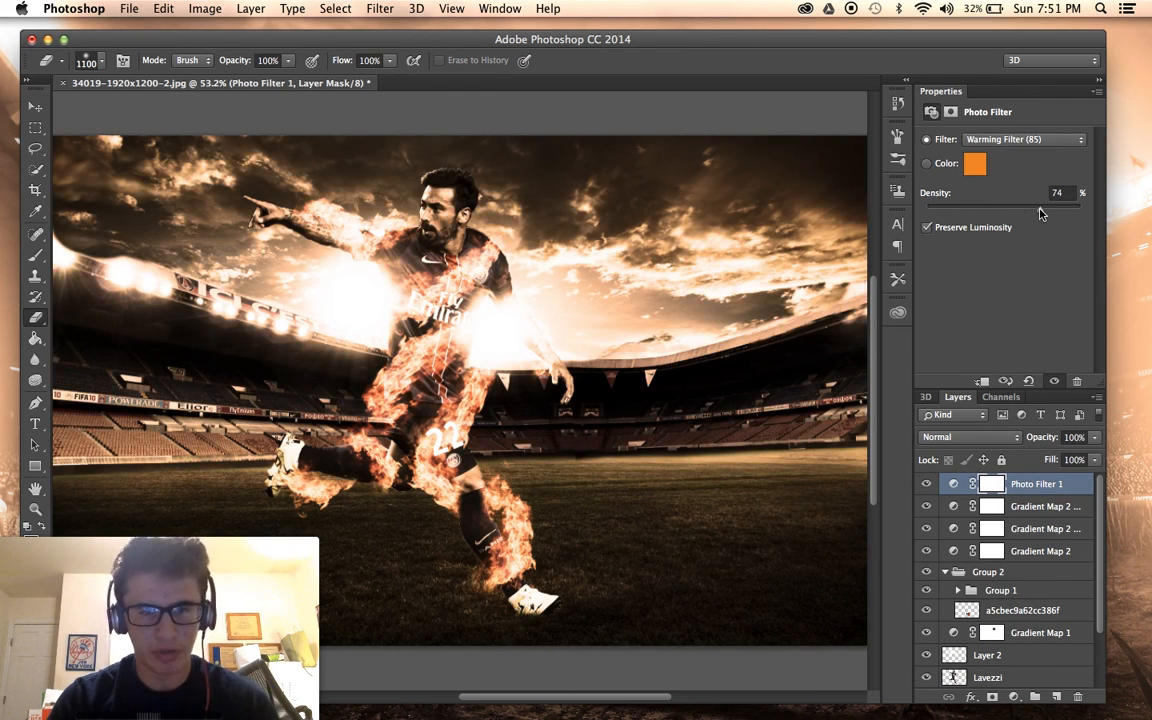
{"action": "left_click_drag", "start_coordinate": [1043, 213], "coordinate": [1044, 213]}
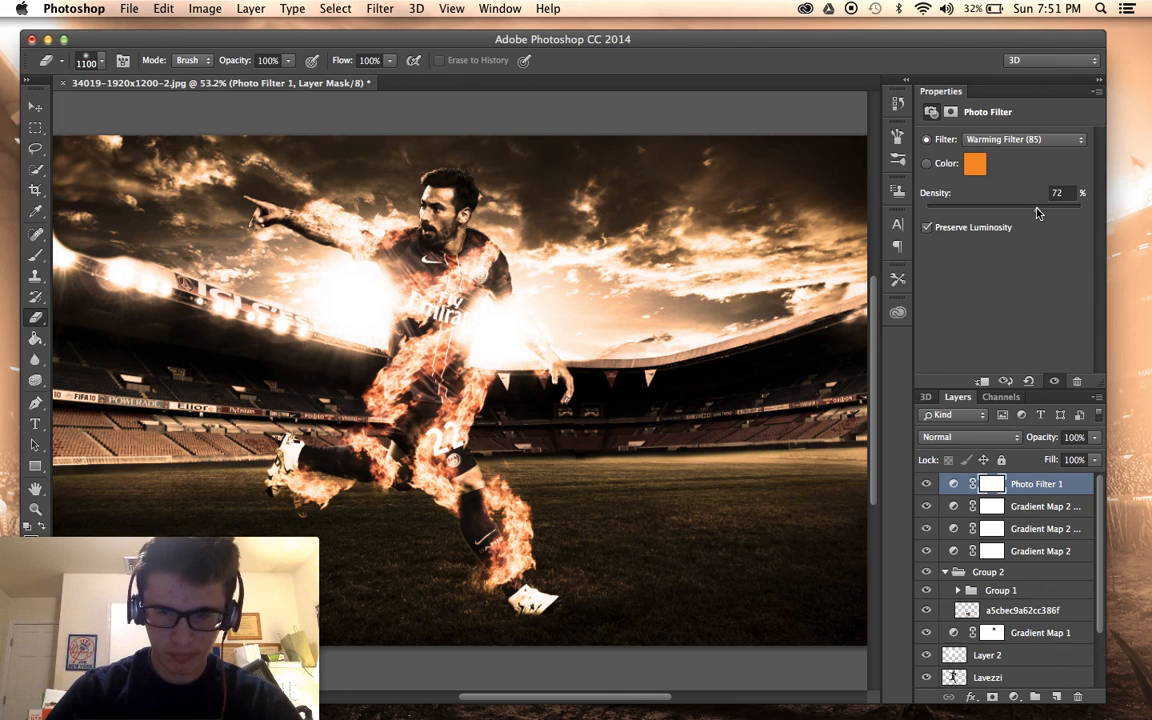
{"action": "key", "text": "v"}
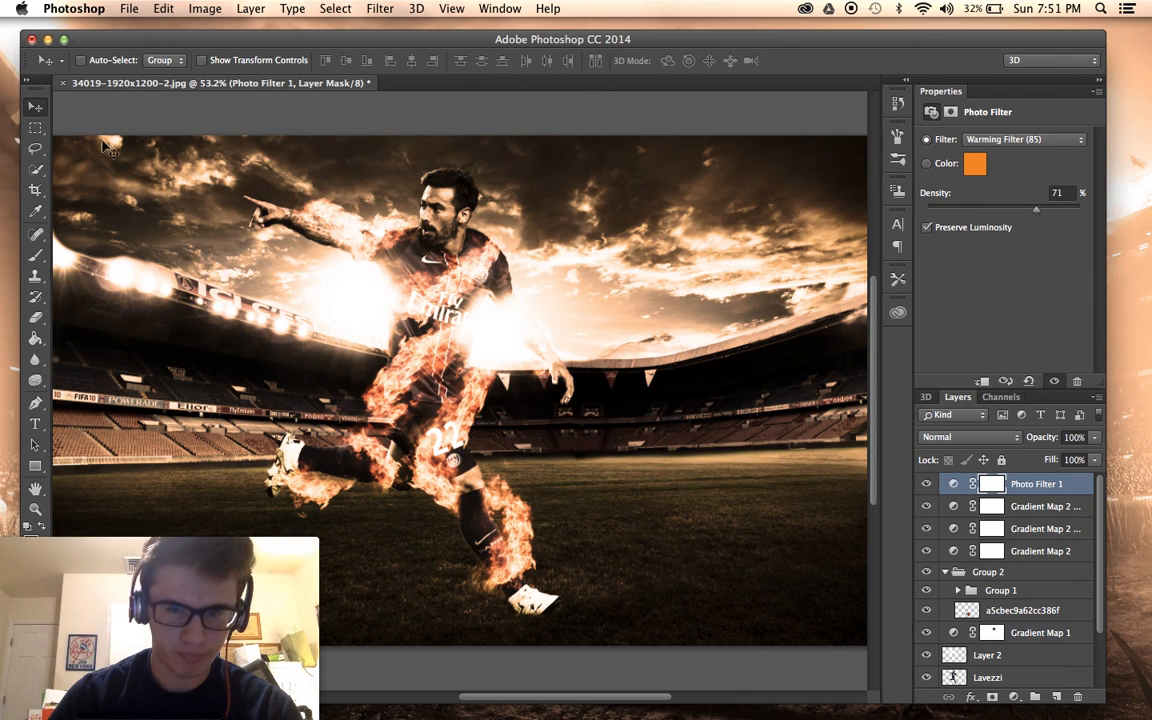
Examine the warm-toned composite up close and as a whole.
{"action": "scroll", "coordinate": [228, 248], "scroll_direction": "down", "scroll_amount": 2}
{"action": "scroll", "coordinate": [228, 248], "scroll_direction": "up", "scroll_amount": 3}
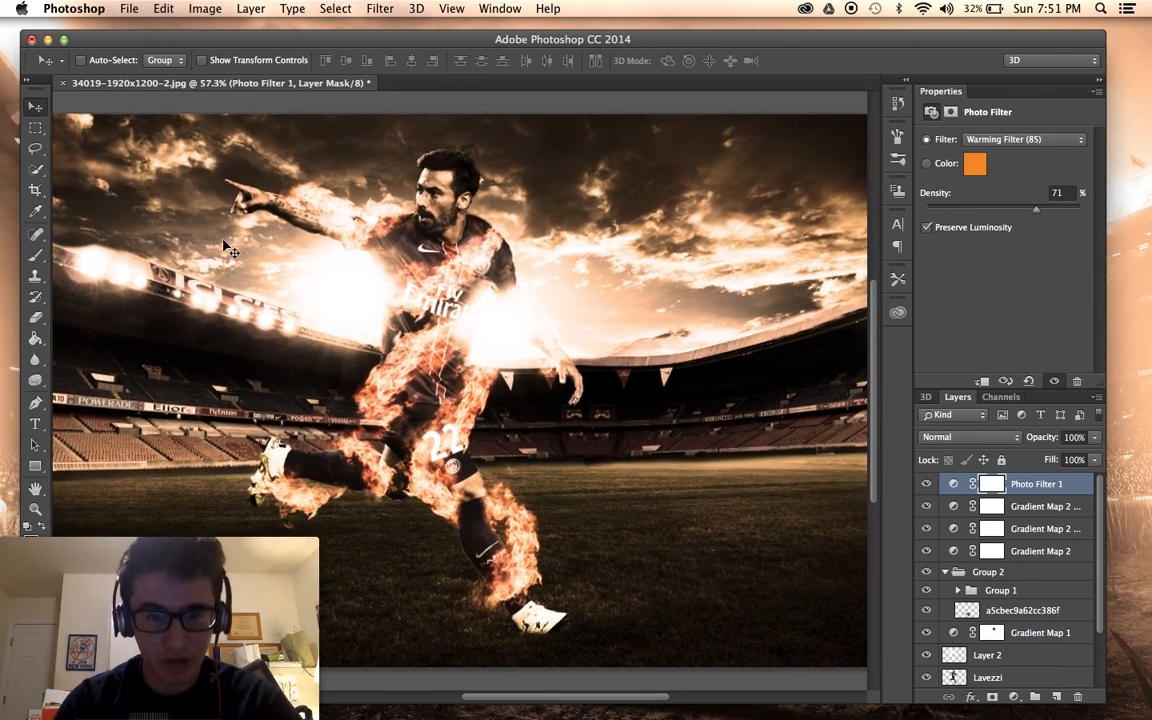
{"action": "scroll", "coordinate": [228, 248], "scroll_direction": "down", "scroll_amount": 3}
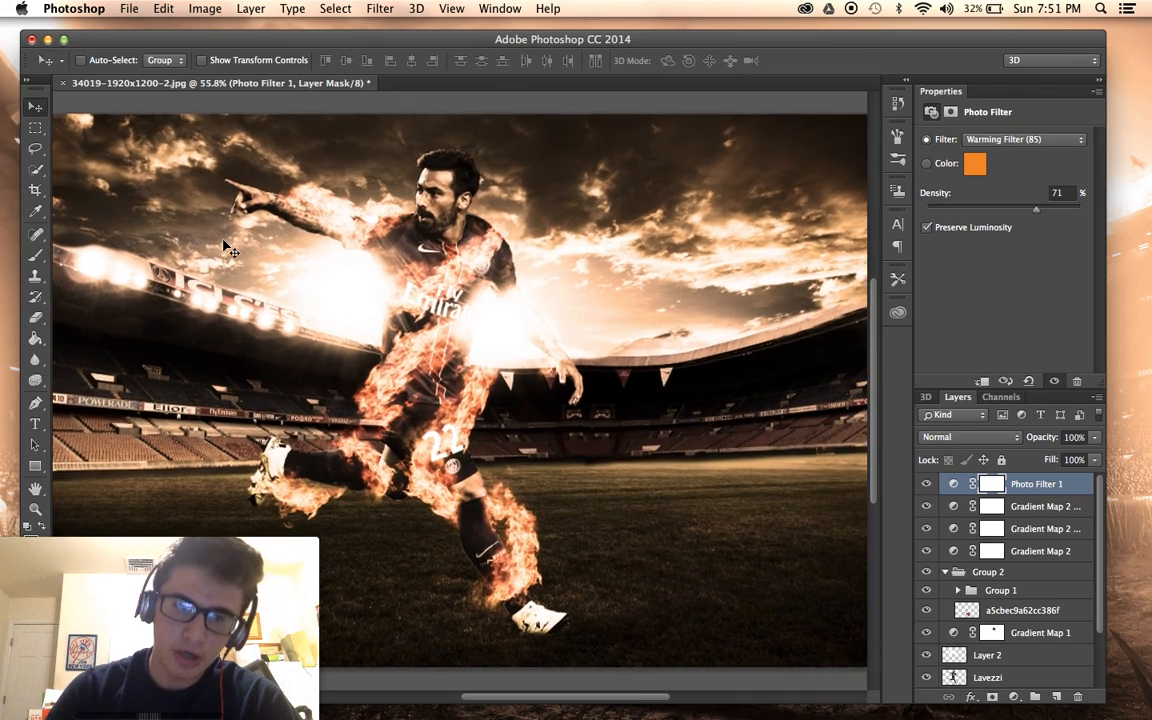
{"action": "scroll", "coordinate": [228, 248], "scroll_direction": "up", "scroll_amount": 1}
{"action": "scroll", "coordinate": [226, 248], "scroll_direction": "up", "scroll_amount": 1}
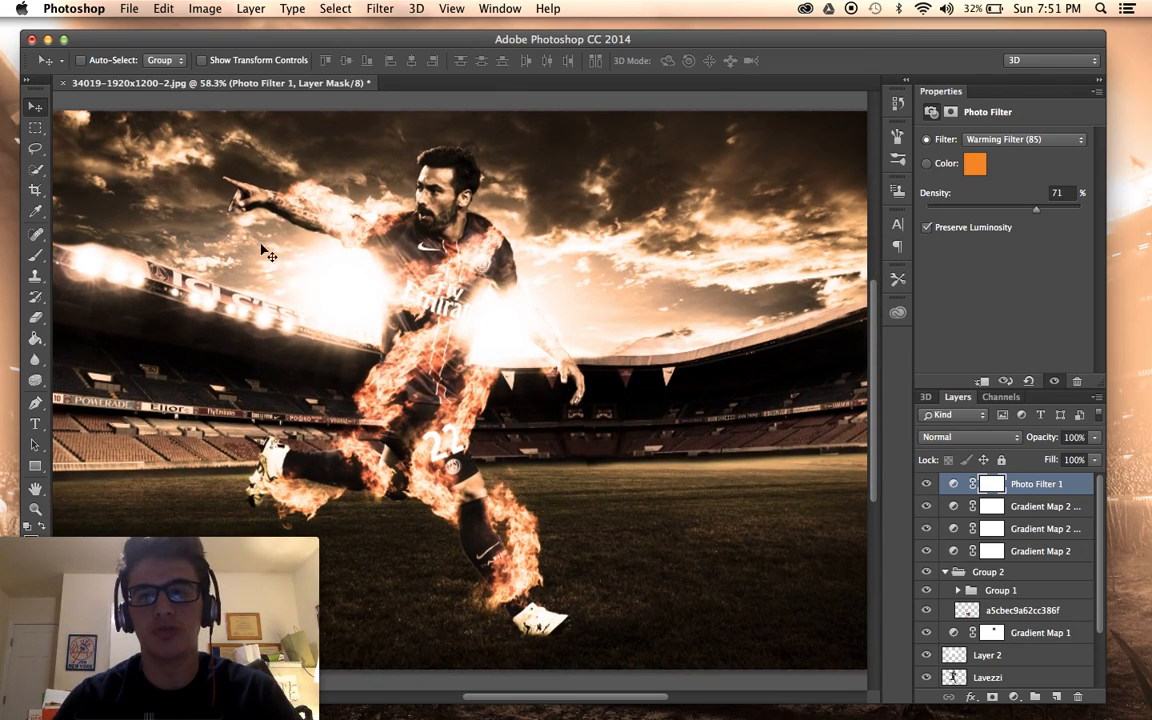
{"action": "scroll", "coordinate": [705, 465], "scroll_direction": "down", "scroll_amount": 3}
{"action": "scroll", "coordinate": [705, 465], "scroll_direction": "up", "scroll_amount": 2}
{"action": "scroll", "coordinate": [705, 465], "scroll_direction": "down", "scroll_amount": 1}
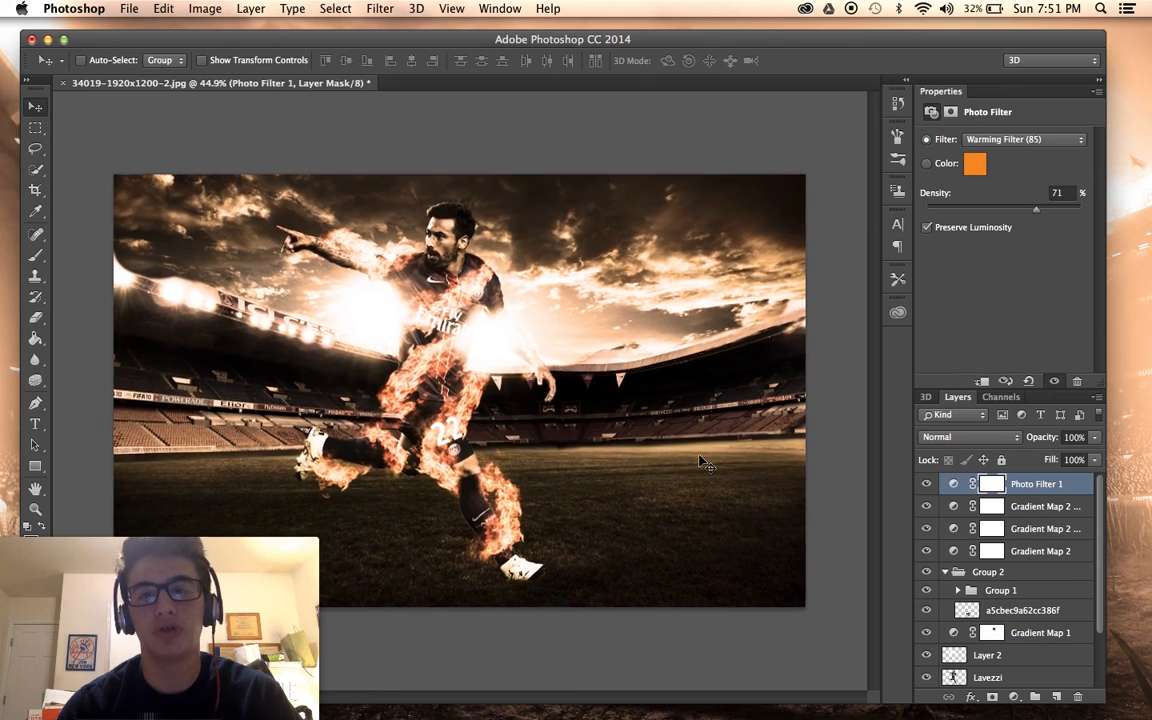
{"action": "scroll", "coordinate": [705, 465], "scroll_direction": "up", "scroll_amount": 2}
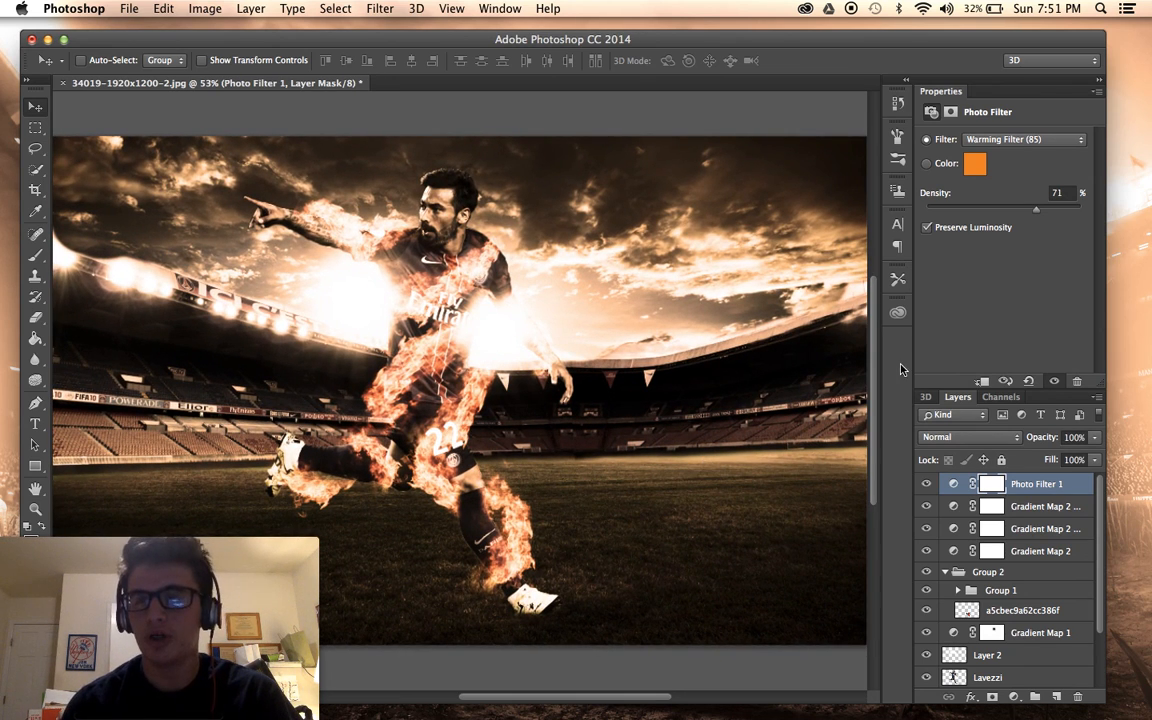
{"action": "scroll", "coordinate": [787, 300], "scroll_direction": "down", "scroll_amount": 1}
{"action": "scroll", "coordinate": [745, 380], "scroll_direction": "up", "scroll_amount": 1}
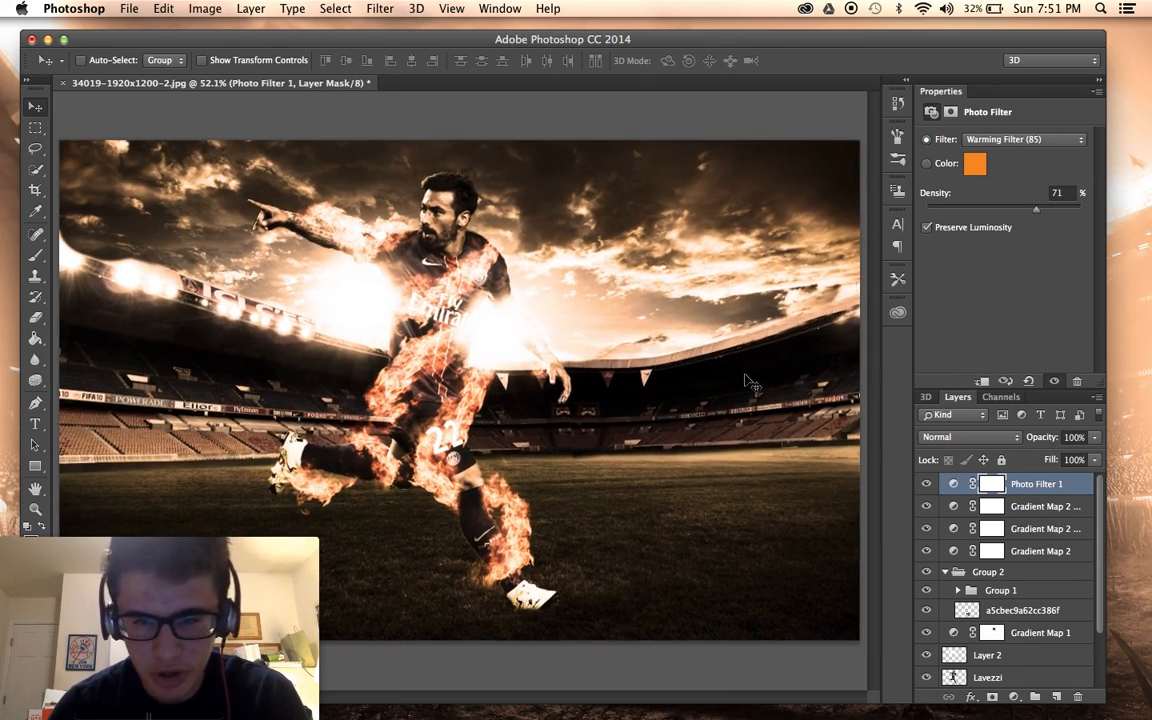
{"action": "scroll", "coordinate": [617, 505], "scroll_direction": "down", "scroll_amount": 1}
{"action": "scroll", "coordinate": [617, 505], "scroll_direction": "up", "scroll_amount": 1}
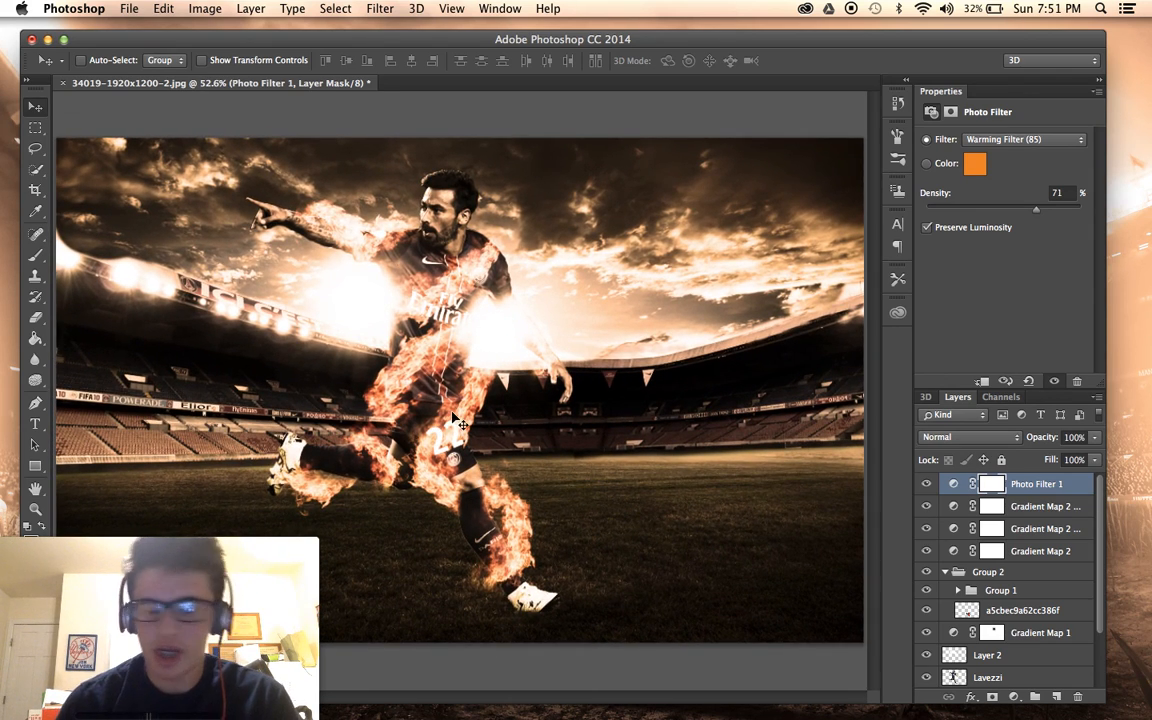
Add a Curves adjustment with the RGB midtones pulled down, and place it inside Group 2 directly below the a5cbec9a62cc386f flame layer.
{"action": "scroll", "coordinate": [1003, 625], "scroll_direction": "down", "scroll_amount": 3}
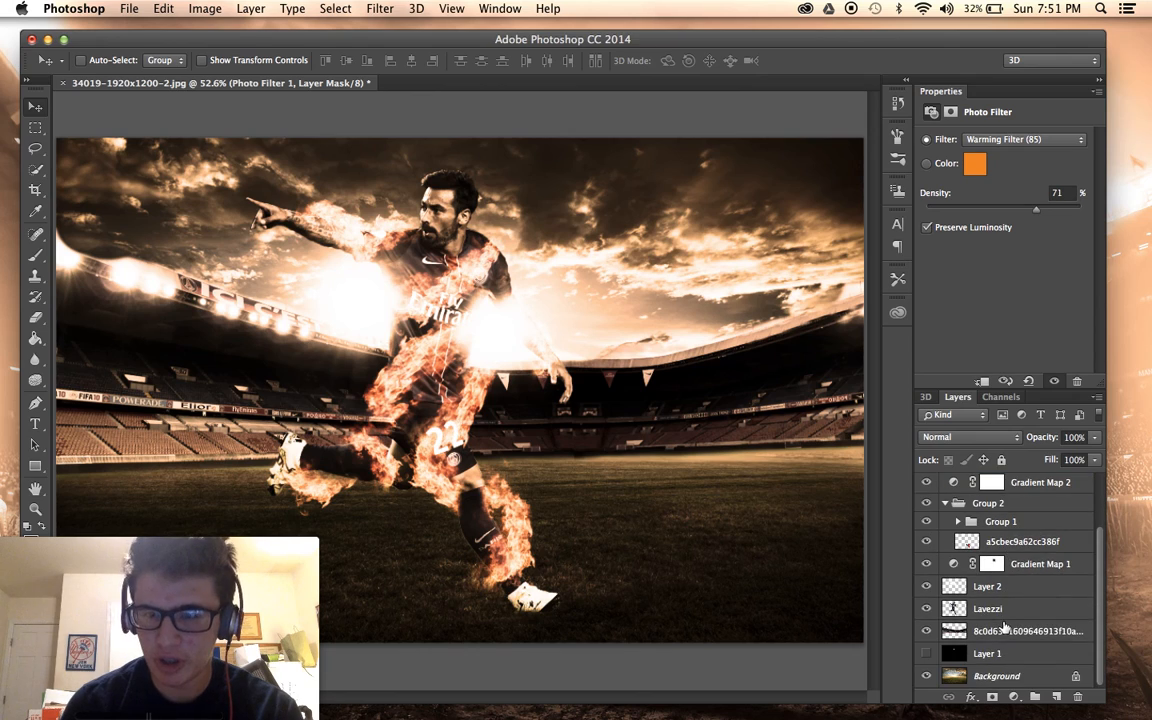
{"action": "left_click", "coordinate": [1000, 608]}
{"action": "left_click", "coordinate": [1003, 630]}
{"action": "left_click", "coordinate": [1014, 697]}
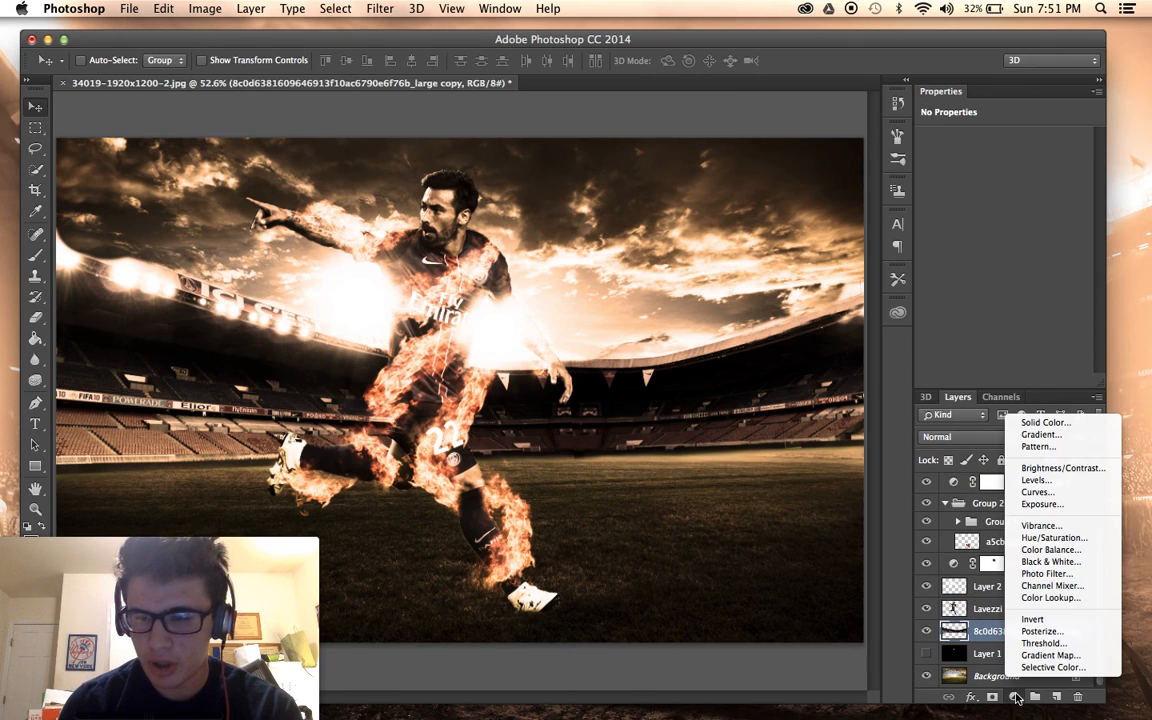
{"action": "left_click", "coordinate": [1037, 492]}
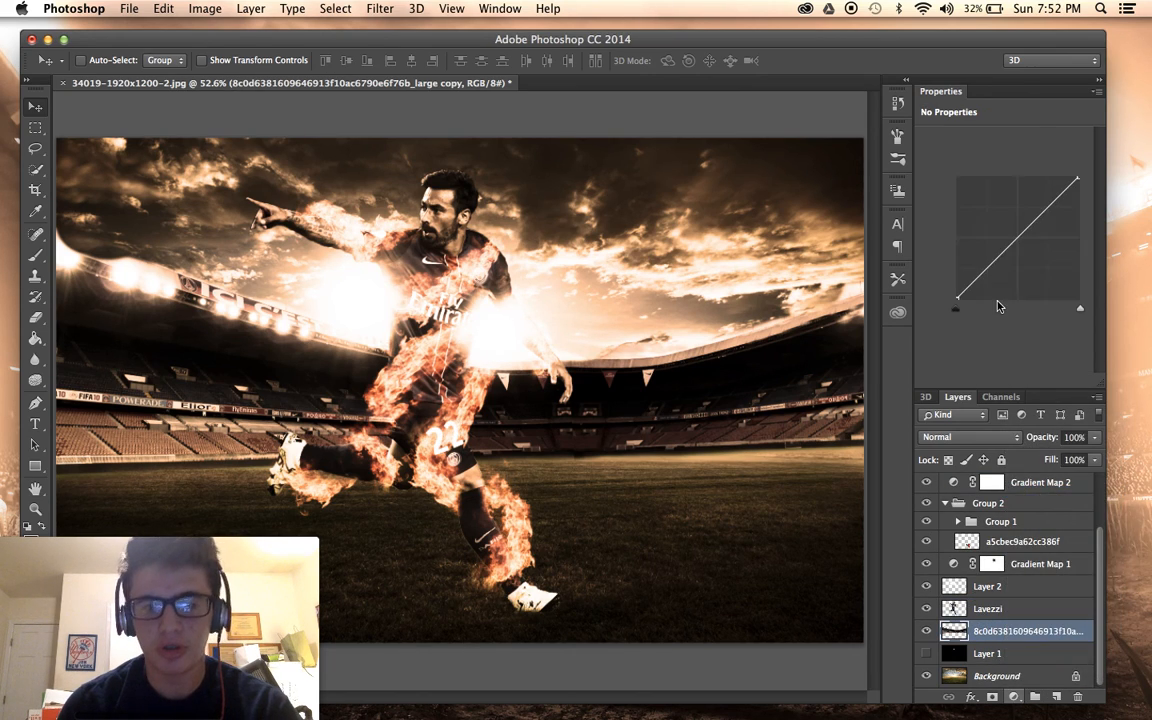
{"action": "left_click_drag", "start_coordinate": [1006, 242], "coordinate": [1018, 252]}
{"action": "left_click_drag", "start_coordinate": [952, 630], "coordinate": [955, 563]}
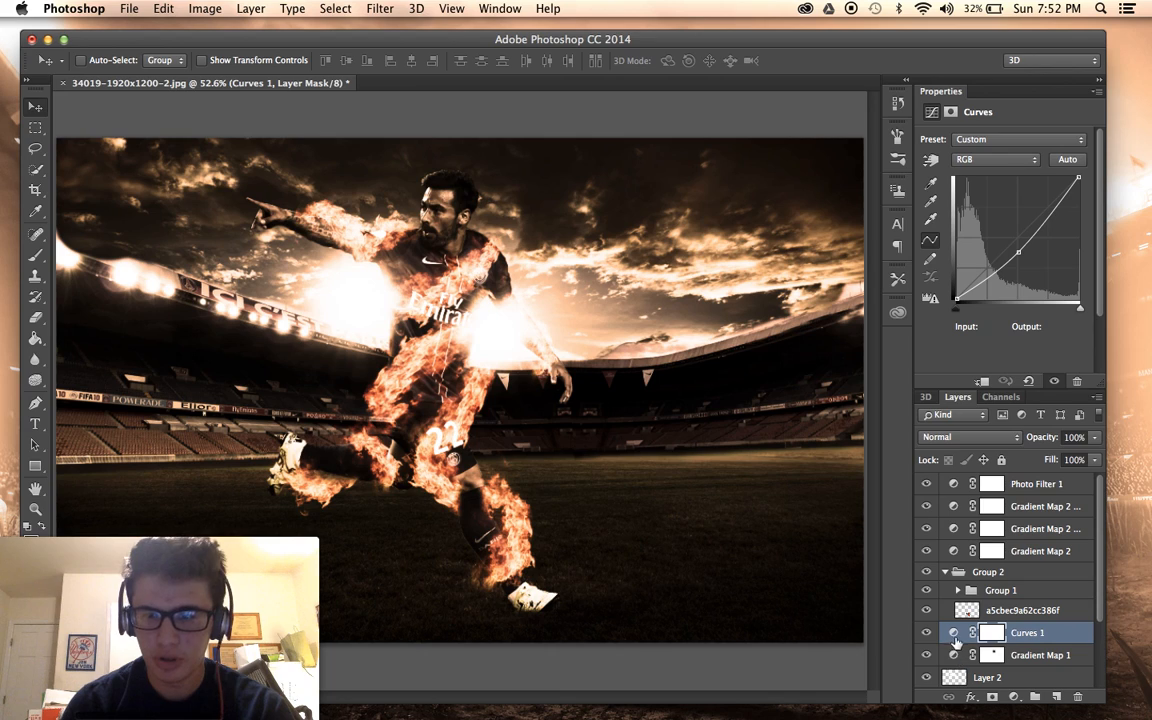
{"action": "left_click", "coordinate": [968, 620], "text": "alt"}
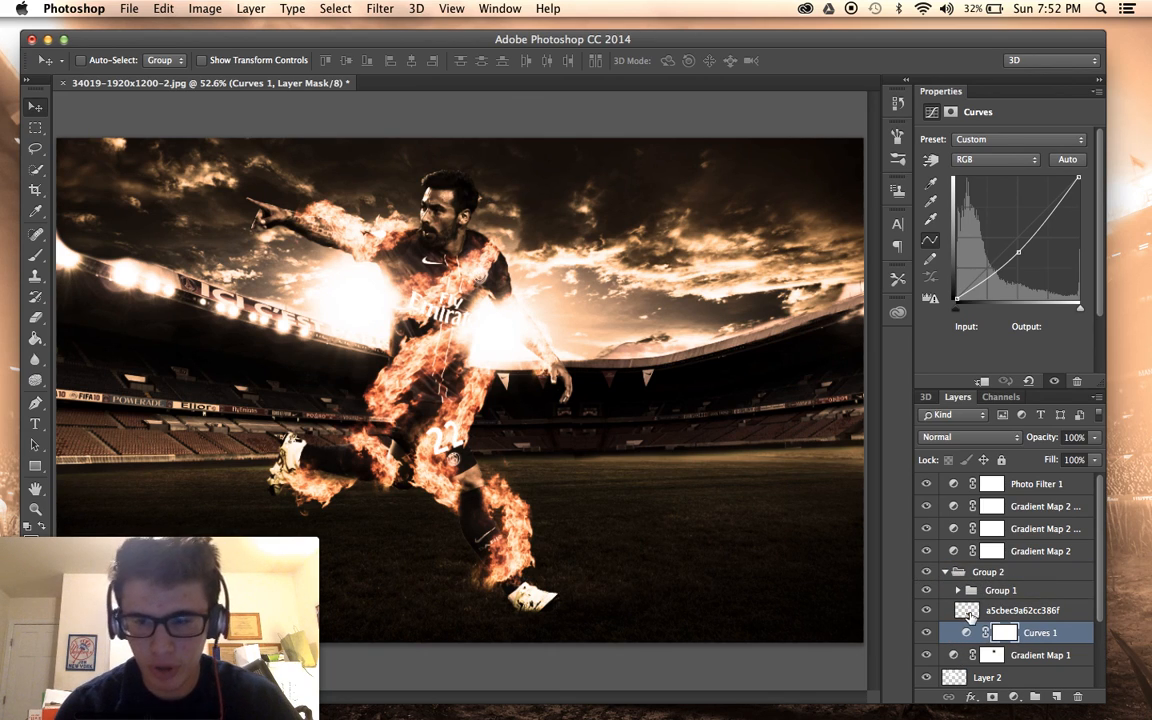
Move Curves 1 directly above Group 2 and raise its RGB midtone point to input 103, output 130.
{"action": "left_click_drag", "start_coordinate": [966, 628], "coordinate": [958, 565]}
{"action": "scroll", "coordinate": [753, 514], "scroll_direction": "down", "scroll_amount": 2}
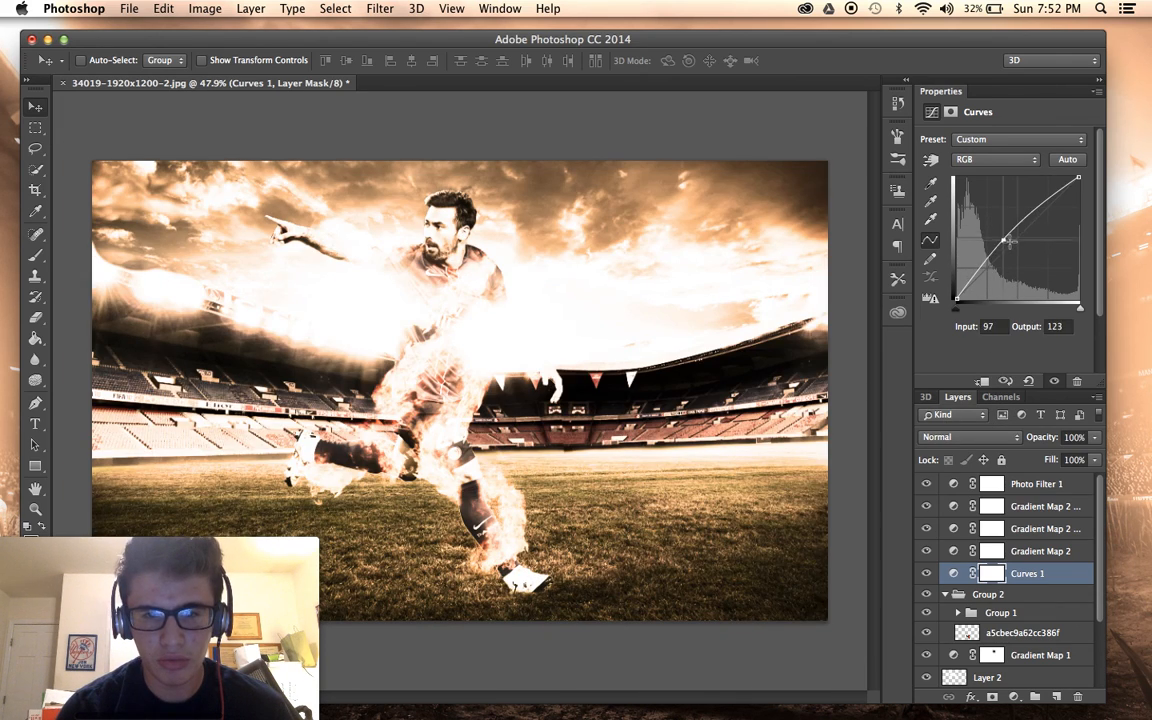
{"action": "mouse_move", "coordinate": [1009, 240]}
{"action": "left_mouse_down"}
{"action": "mouse_move", "coordinate": [1027, 259]}
{"action": "mouse_move", "coordinate": [1002, 235]}
{"action": "left_mouse_up"}
{"action": "scroll", "coordinate": [733, 347], "scroll_direction": "up", "scroll_amount": 2}
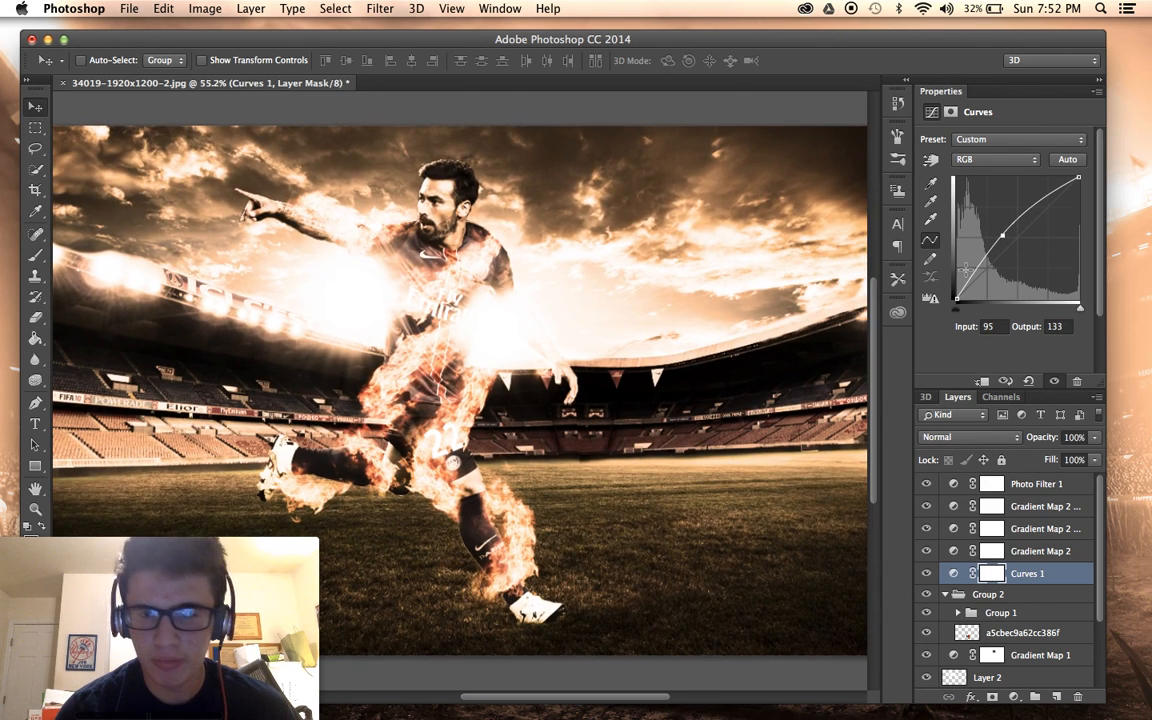
{"action": "left_click_drag", "start_coordinate": [997, 235], "coordinate": [1002, 237]}
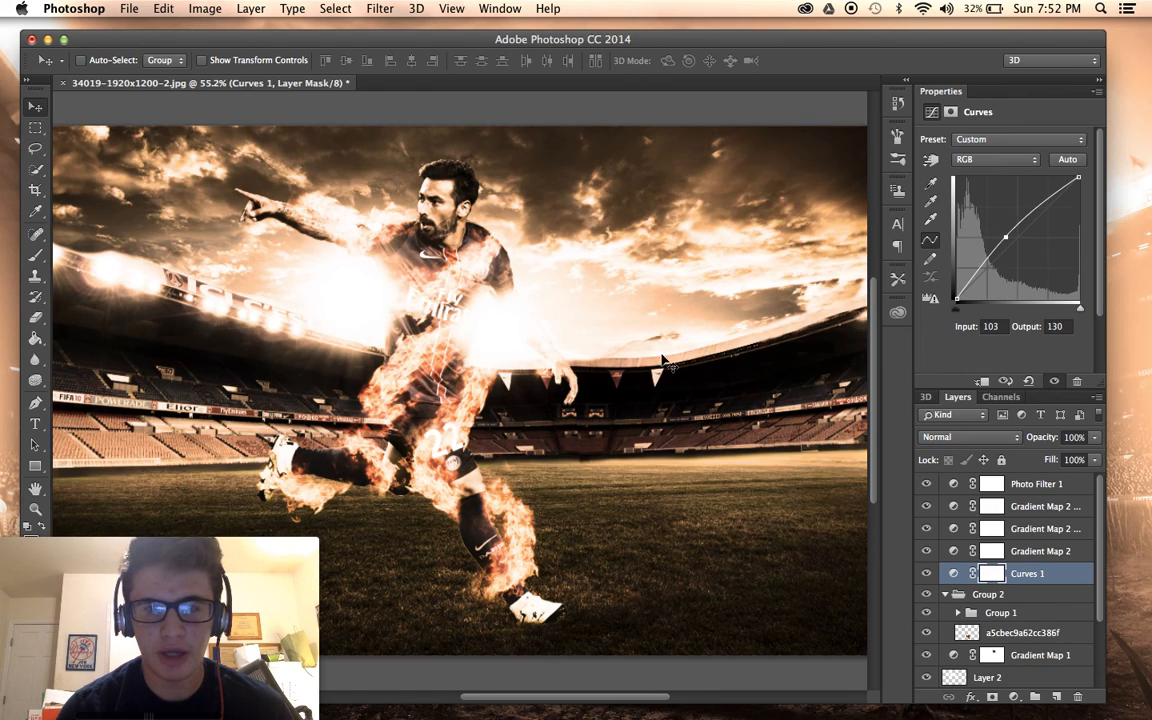
Examine the brightened composite as a whole and up close, comparing it with Group 2 hidden and shown.
{"action": "scroll", "coordinate": [662, 360], "scroll_direction": "down", "scroll_amount": 4}
{"action": "scroll", "coordinate": [740, 405], "scroll_direction": "up", "scroll_amount": 2}
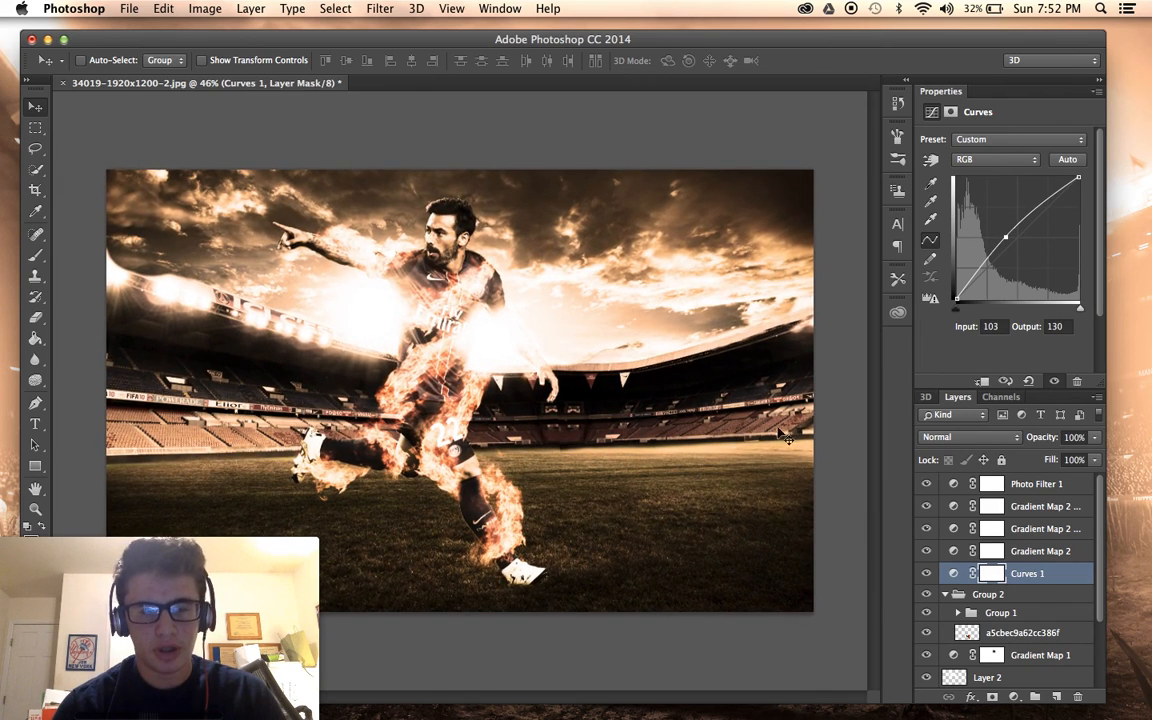
{"action": "scroll", "coordinate": [520, 390], "scroll_direction": "up", "scroll_amount": 1}
{"action": "scroll", "coordinate": [520, 388], "scroll_direction": "up", "scroll_amount": 1}
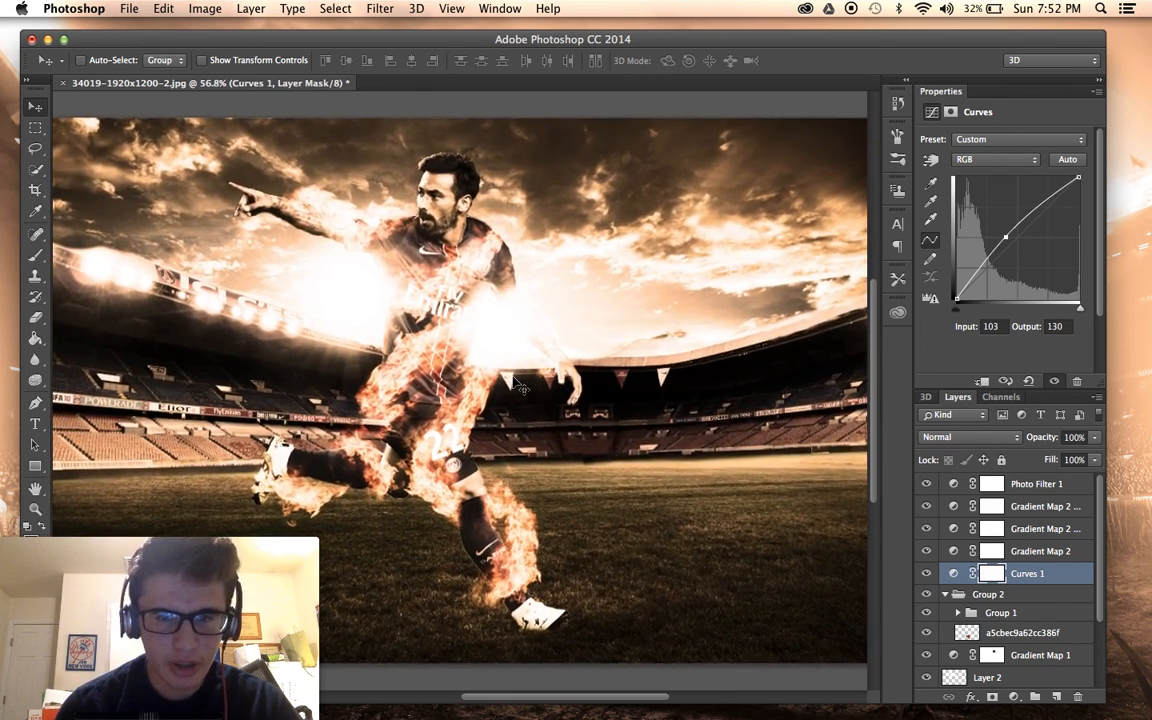
{"action": "left_click", "coordinate": [926, 594]}
{"action": "scroll", "coordinate": [785, 565], "scroll_direction": "down", "scroll_amount": 2}
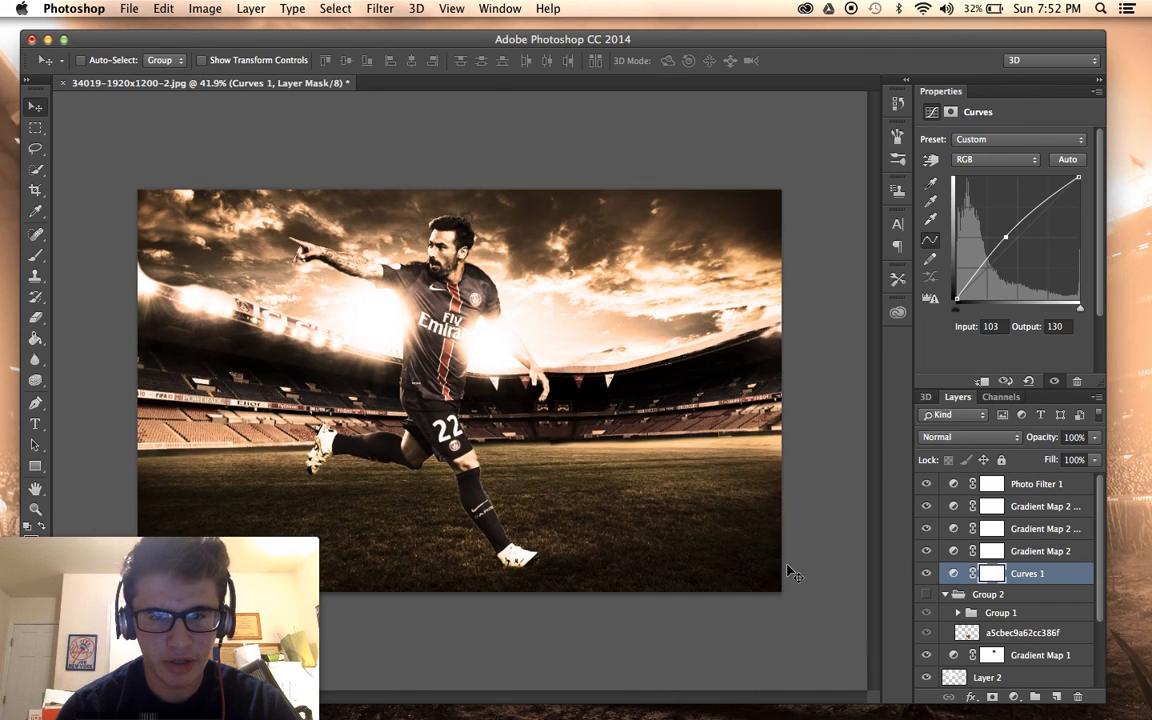
{"action": "scroll", "coordinate": [790, 572], "scroll_direction": "up", "scroll_amount": 2}
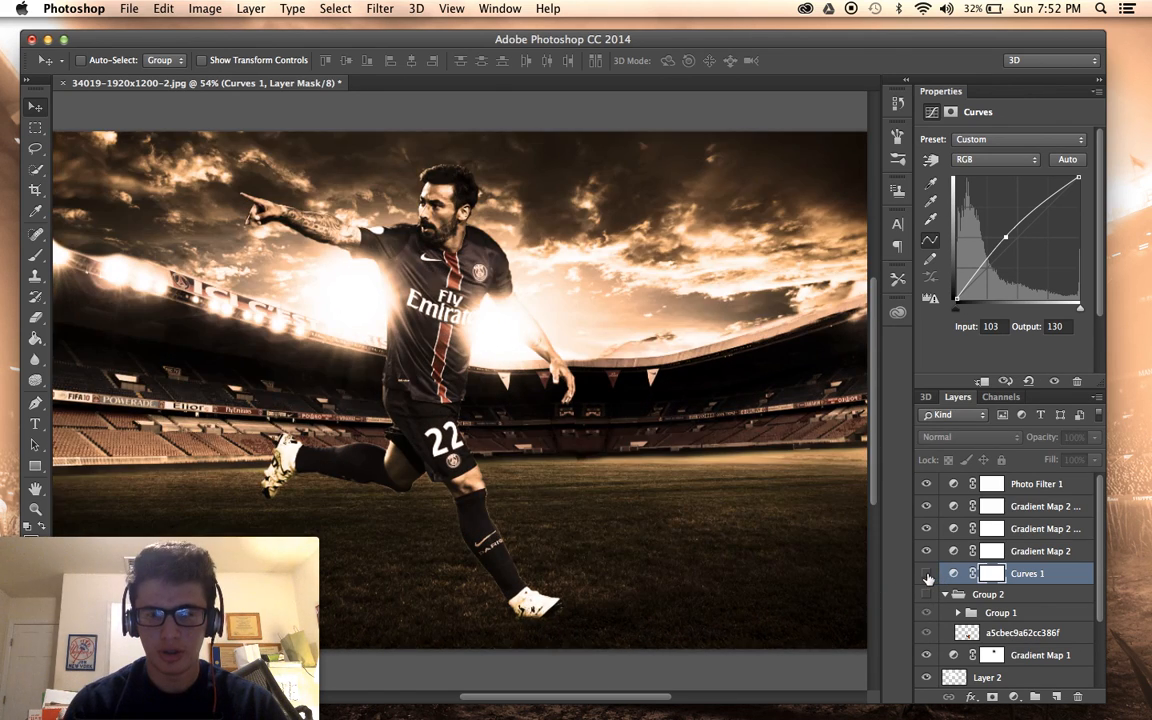
{"action": "left_click", "coordinate": [926, 594]}
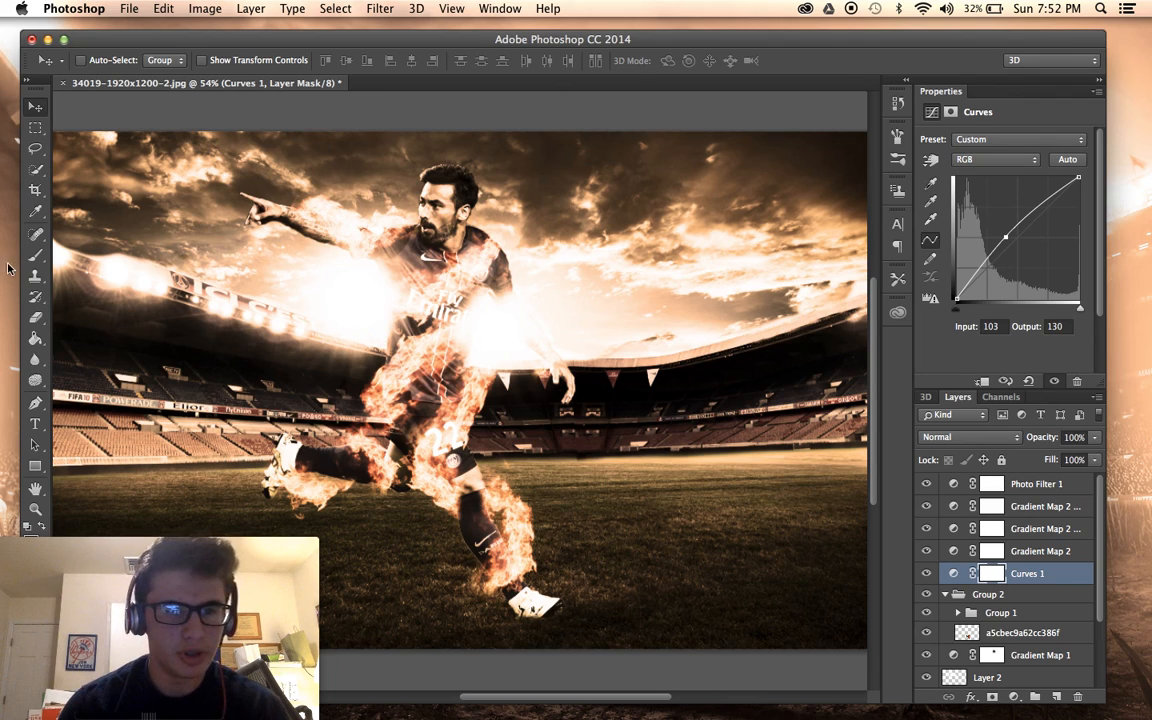
Shift the midtone point of Curves 1 to input 127 with the output kept at 130.
{"action": "left_click", "coordinate": [33, 191]}
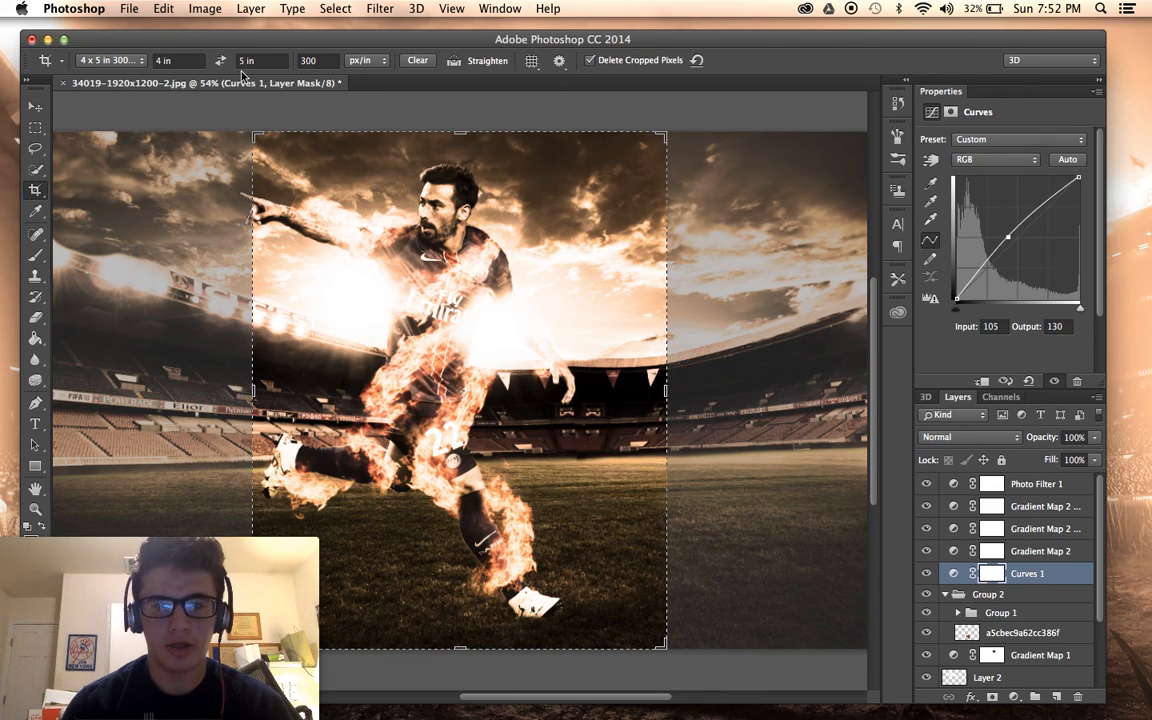
{"action": "key", "text": "Right"}
{"action": "key", "text": "Right"}
{"action": "key", "text": "Right"}
{"action": "key", "text": "Right"}
{"action": "key", "text": "Right"}
{"action": "key", "text": "Right"}
{"action": "key", "text": "Right"}
{"action": "key", "text": "Right"}
{"action": "key", "text": "Right"}
{"action": "key", "text": "Right"}
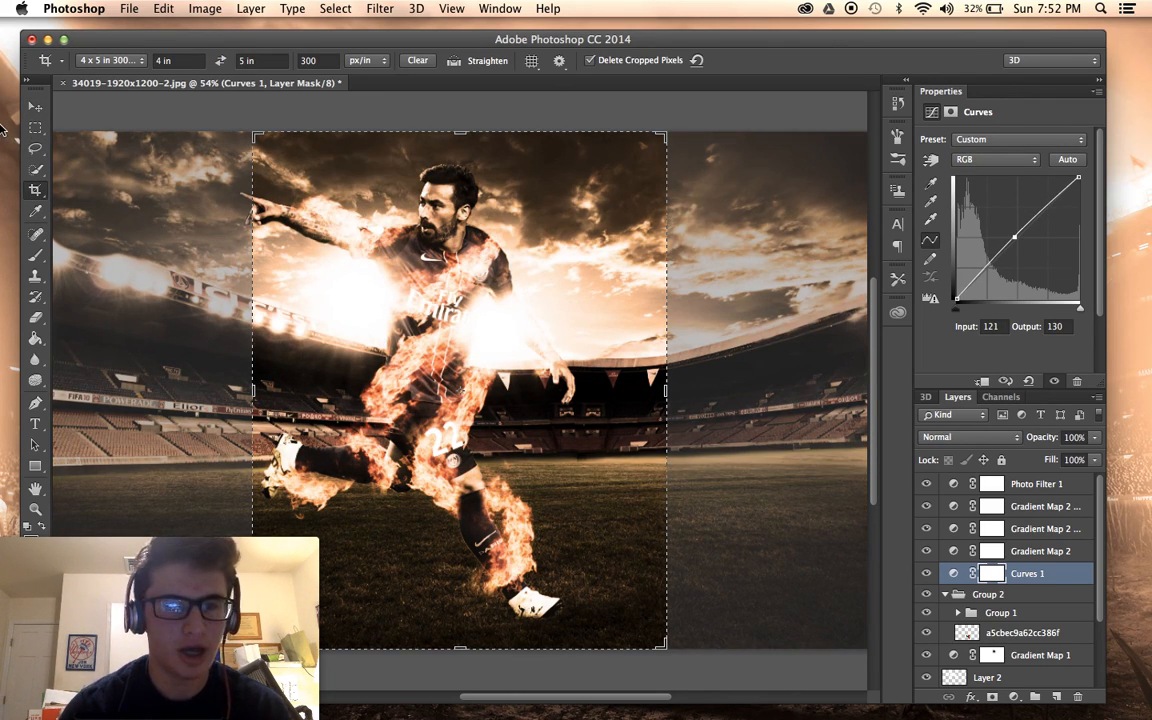
{"action": "left_click", "coordinate": [33, 106]}
Try a 4 x 5 in, 300 px/in crop with the image shifted to frame the player, and undo it.
{"action": "left_click", "coordinate": [35, 190]}
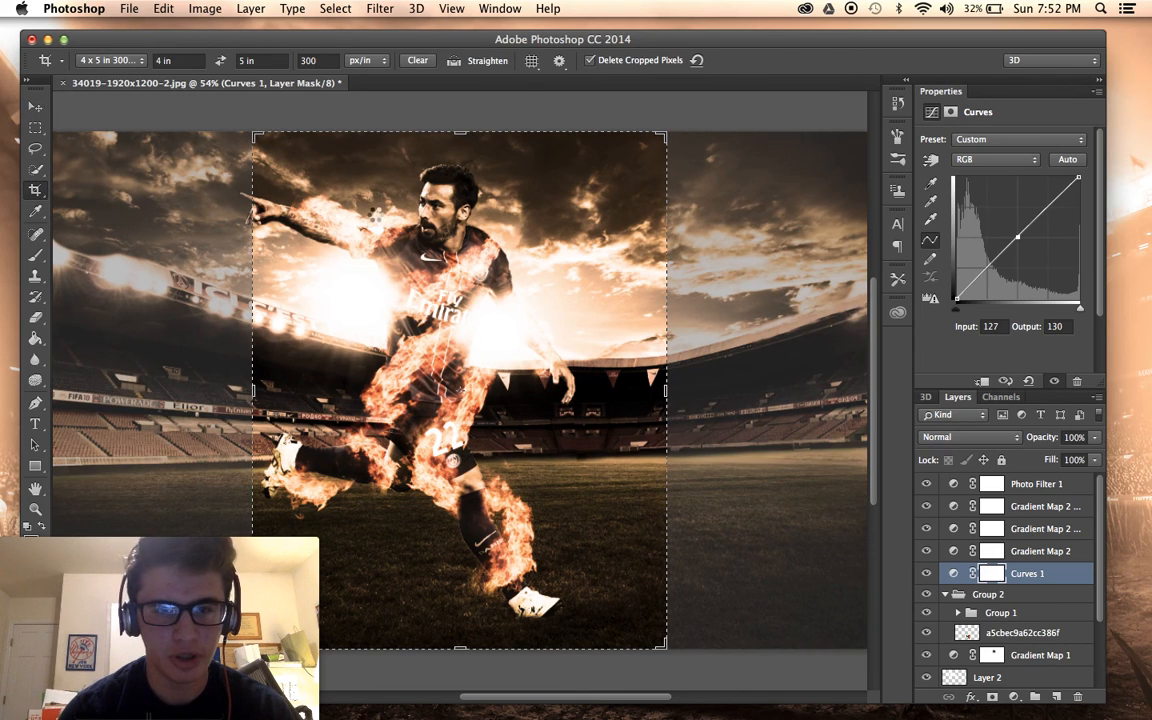
{"action": "left_click", "coordinate": [383, 222]}
{"action": "left_click_drag", "start_coordinate": [434, 243], "coordinate": [470, 243]}
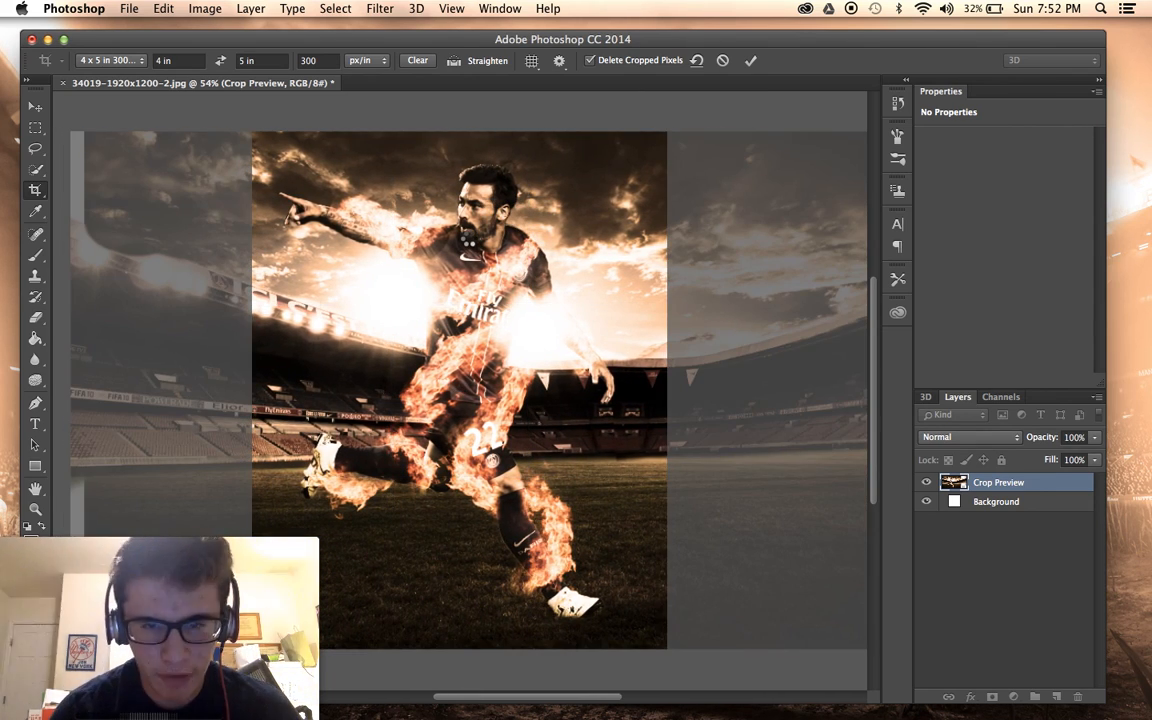
{"action": "key", "text": "Return"}
{"action": "key", "text": "super+0"}
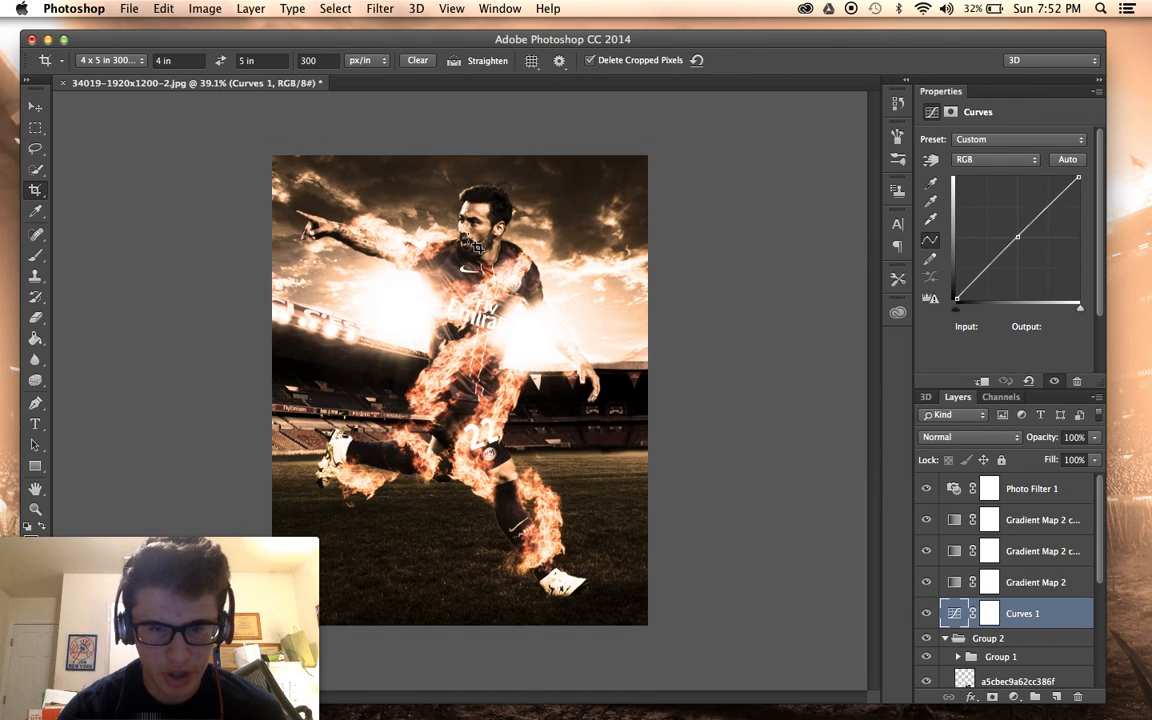
{"action": "key", "text": "super+z"}
{"action": "scroll", "coordinate": [467, 238], "scroll_direction": "down", "scroll_amount": 1}
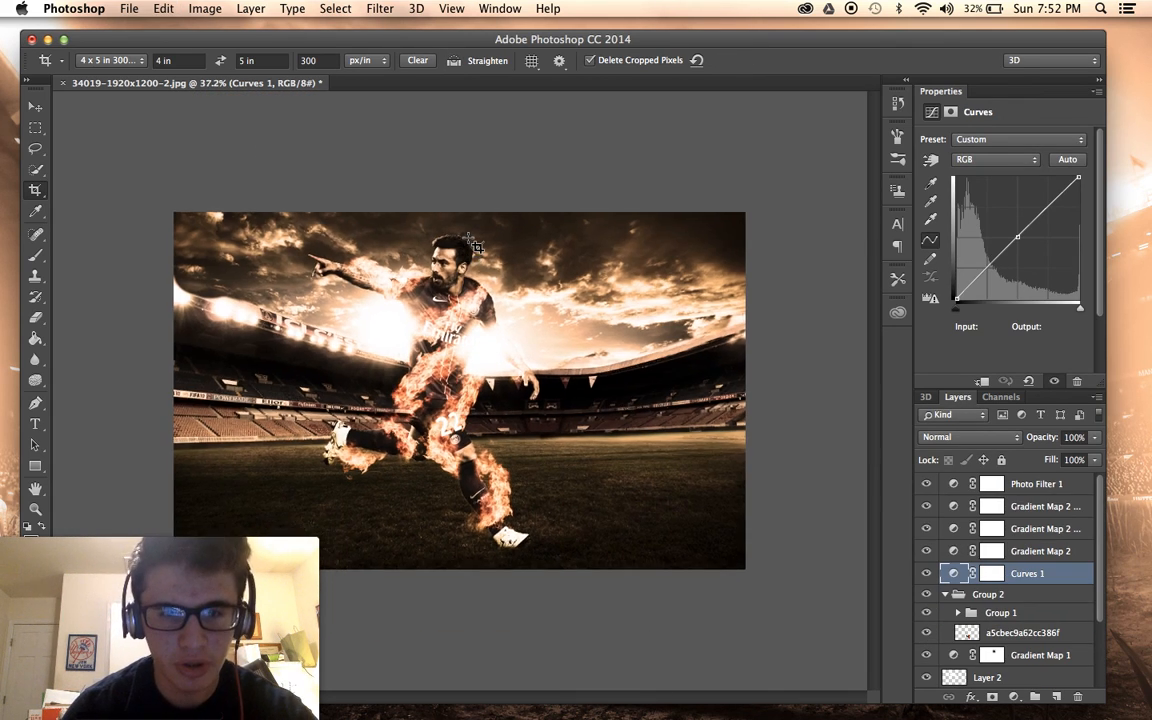
{"action": "scroll", "coordinate": [467, 238], "scroll_direction": "up", "scroll_amount": 1}
{"action": "scroll", "coordinate": [467, 238], "scroll_direction": "down", "scroll_amount": 1}
{"action": "scroll", "coordinate": [467, 238], "scroll_direction": "up", "scroll_amount": 2}
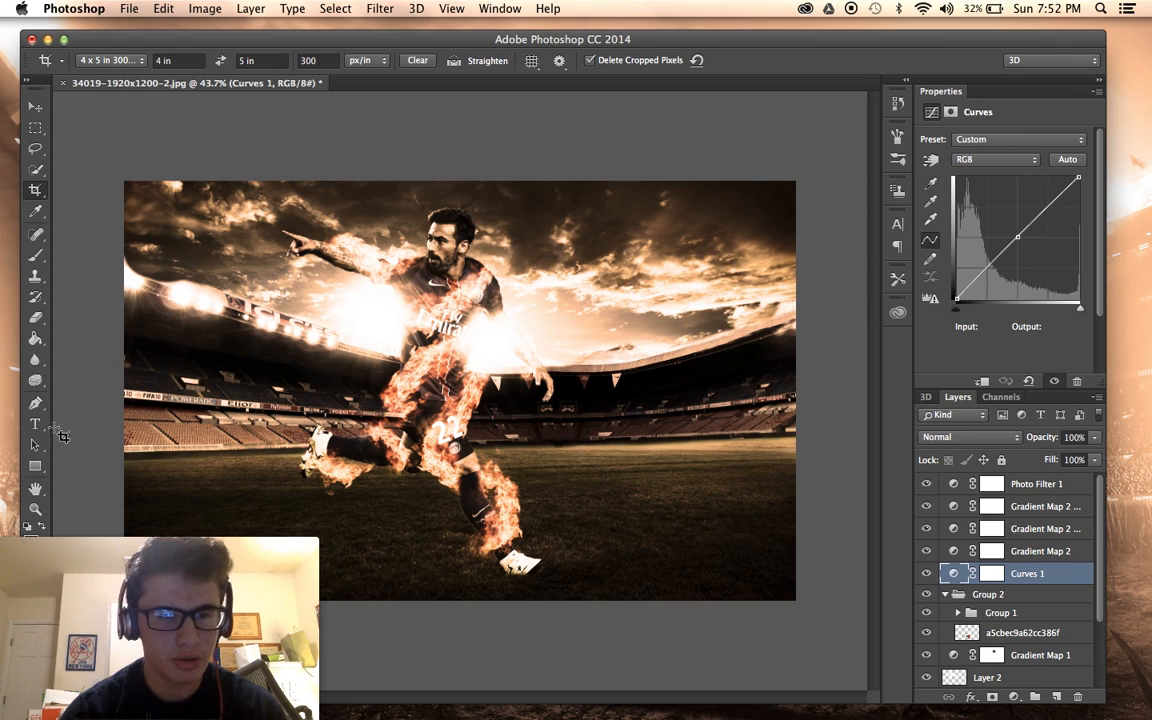
Add a white "designed by" credit with the designer's name in a text box near the image's lower-right corner.
{"action": "key", "text": "t"}
{"action": "left_click_drag", "start_coordinate": [660, 552], "coordinate": [800, 595]}
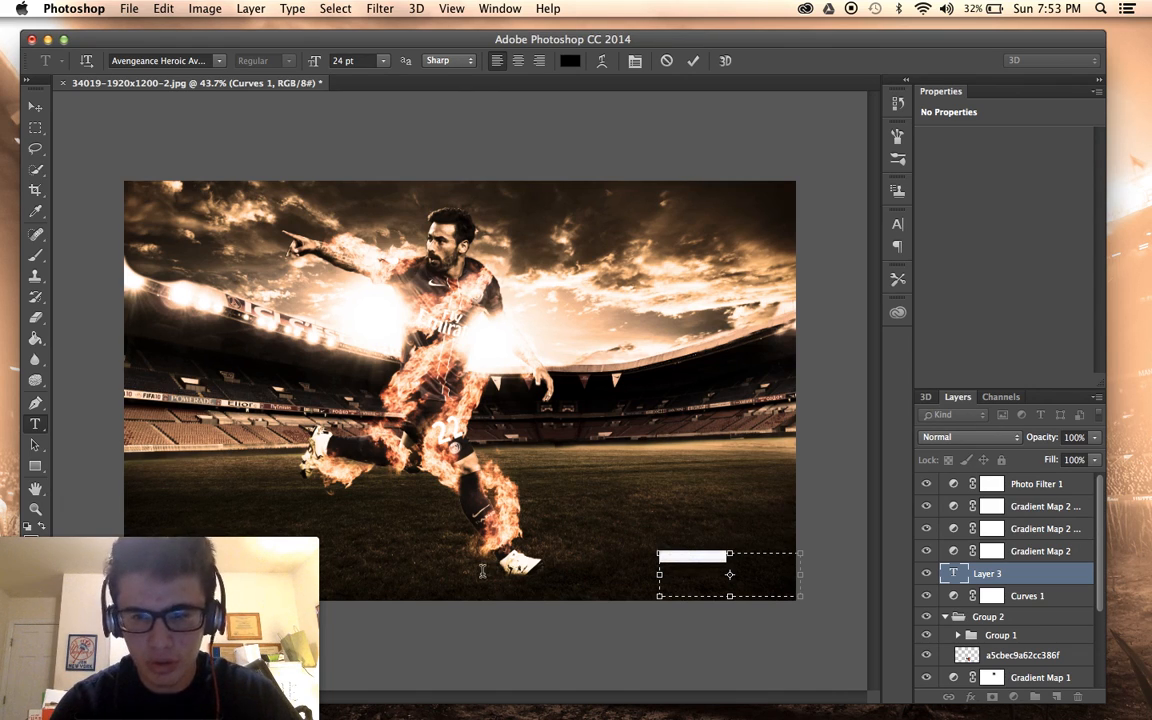
{"action": "left_click", "coordinate": [570, 60]}
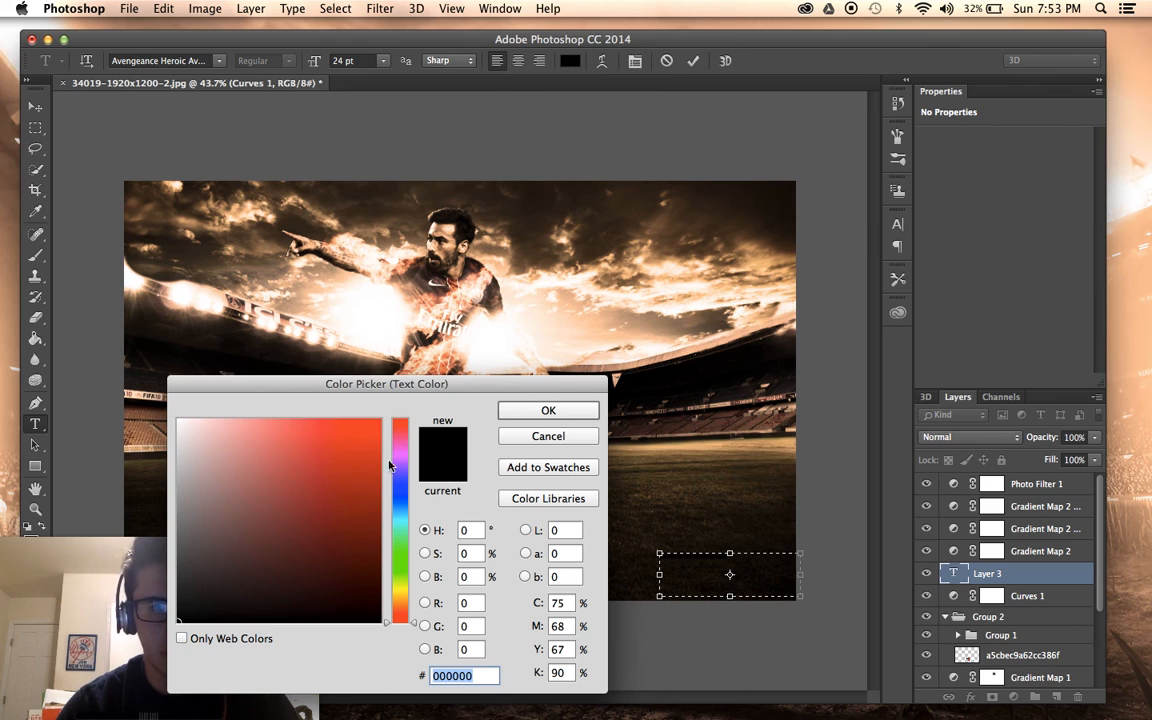
{"action": "left_click_drag", "start_coordinate": [200, 440], "coordinate": [120, 322]}
{"action": "left_click", "coordinate": [548, 411]}
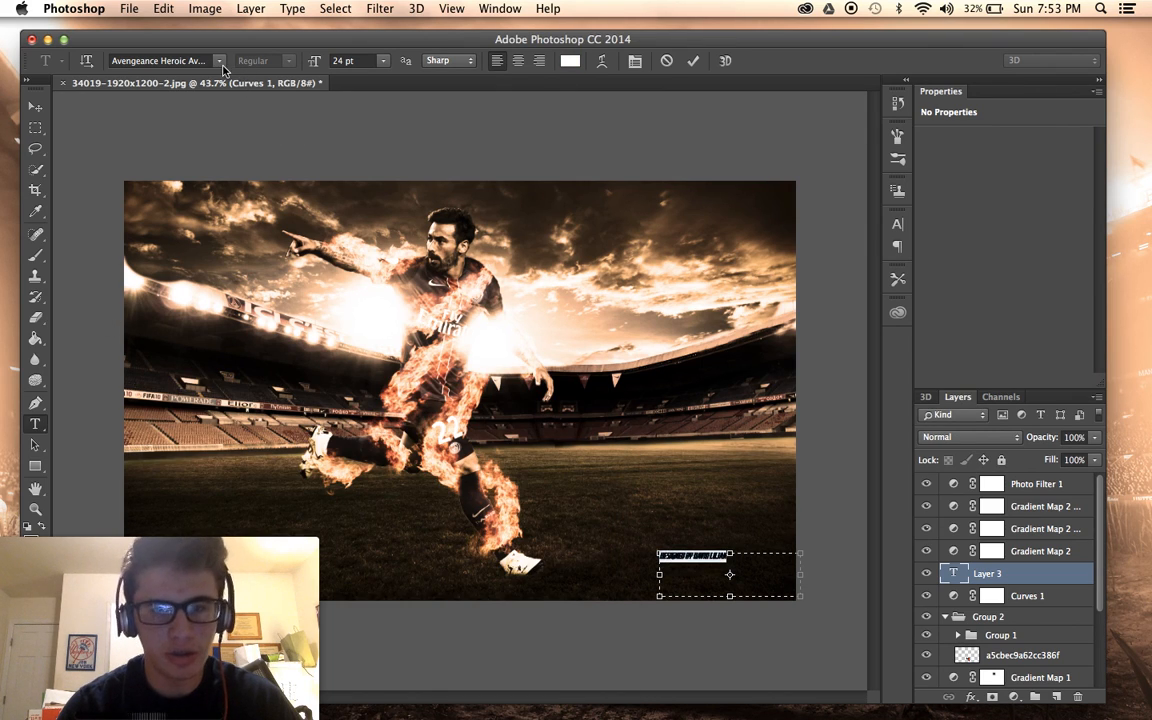
Set the credit text to 36 pt and move it closer to the image's lower-right corner.
{"action": "left_click", "coordinate": [380, 62]}
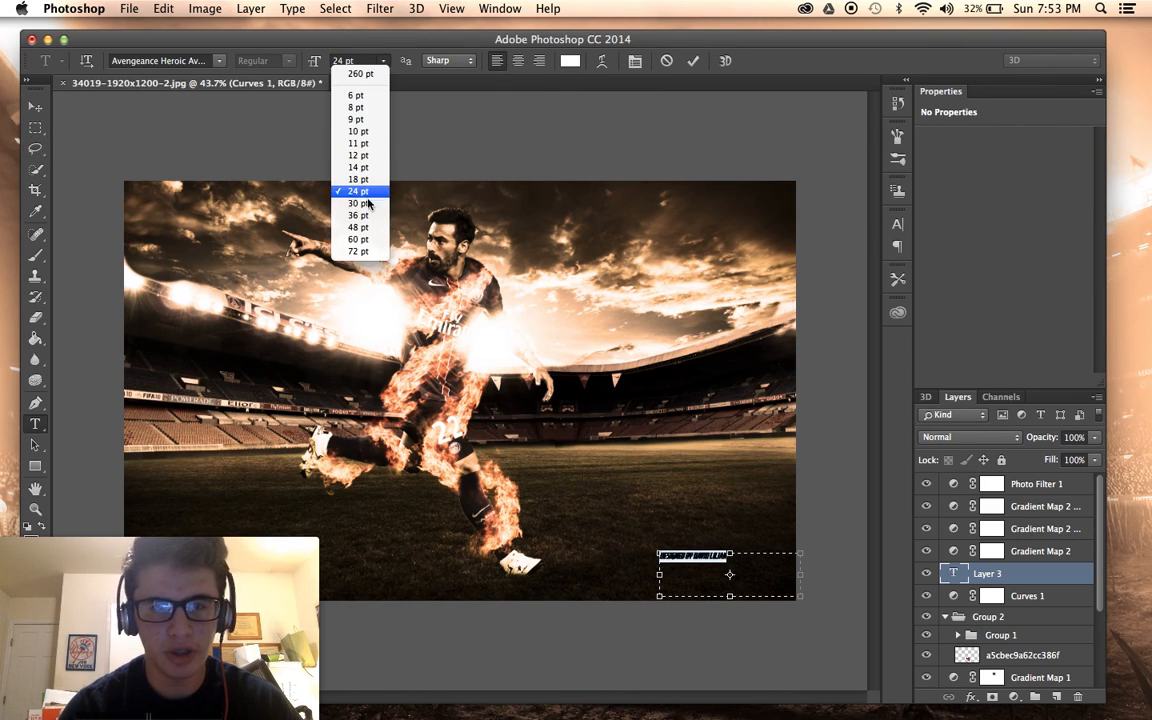
{"action": "left_click", "coordinate": [358, 203]}
{"action": "left_click", "coordinate": [381, 62]}
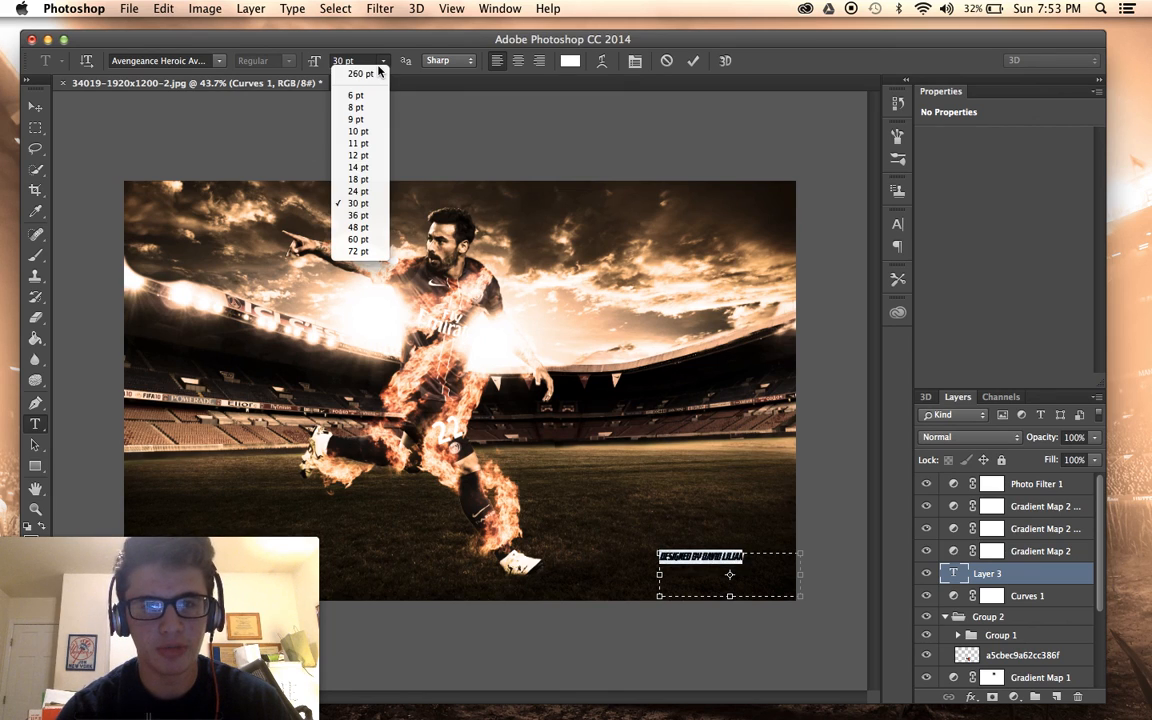
{"action": "left_click", "coordinate": [358, 215]}
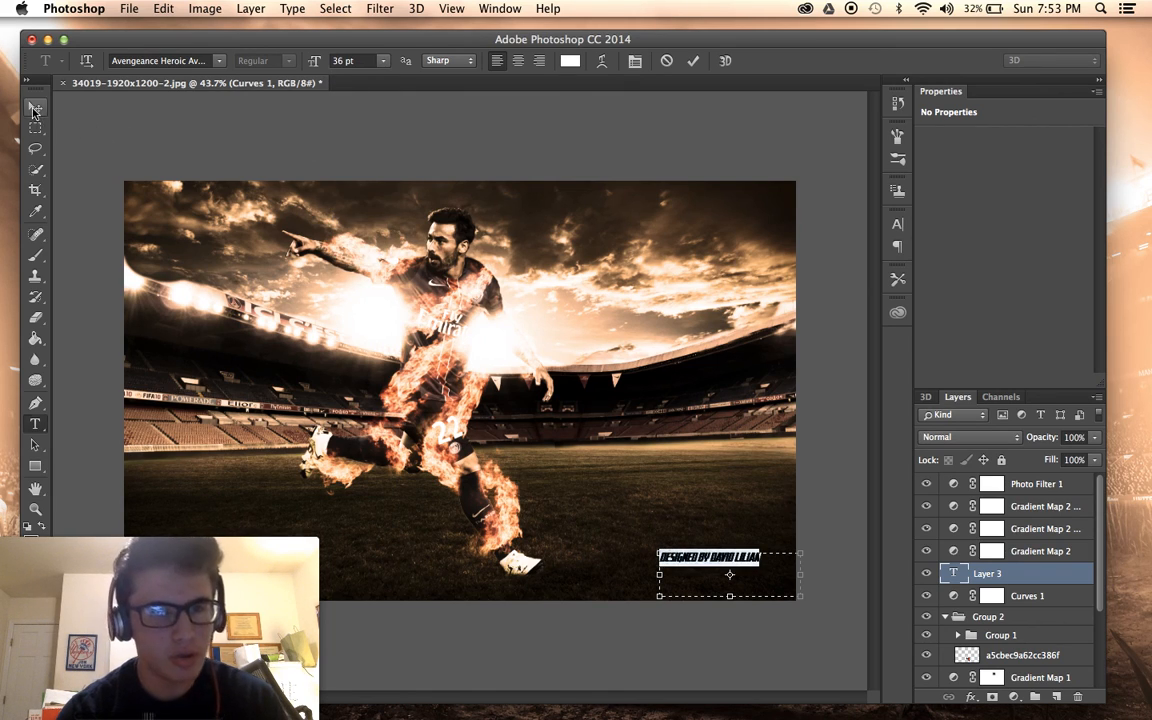
{"action": "left_click", "coordinate": [33, 108]}
{"action": "left_click_drag", "start_coordinate": [240, 158], "coordinate": [268, 130]}
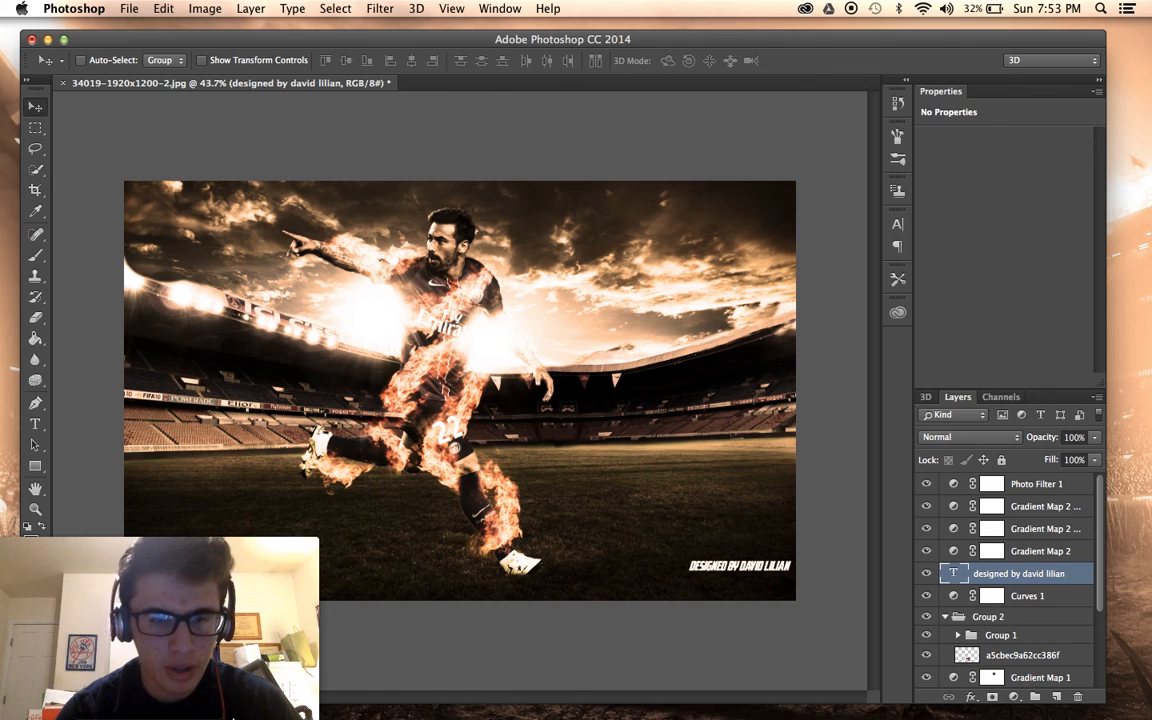
Place LOGOOOO.png from the Downloads folder into the composite and move its layer above Photo Filter 1.
{"action": "left_click", "coordinate": [116, 676]}
{"action": "left_click", "coordinate": [328, 259]}
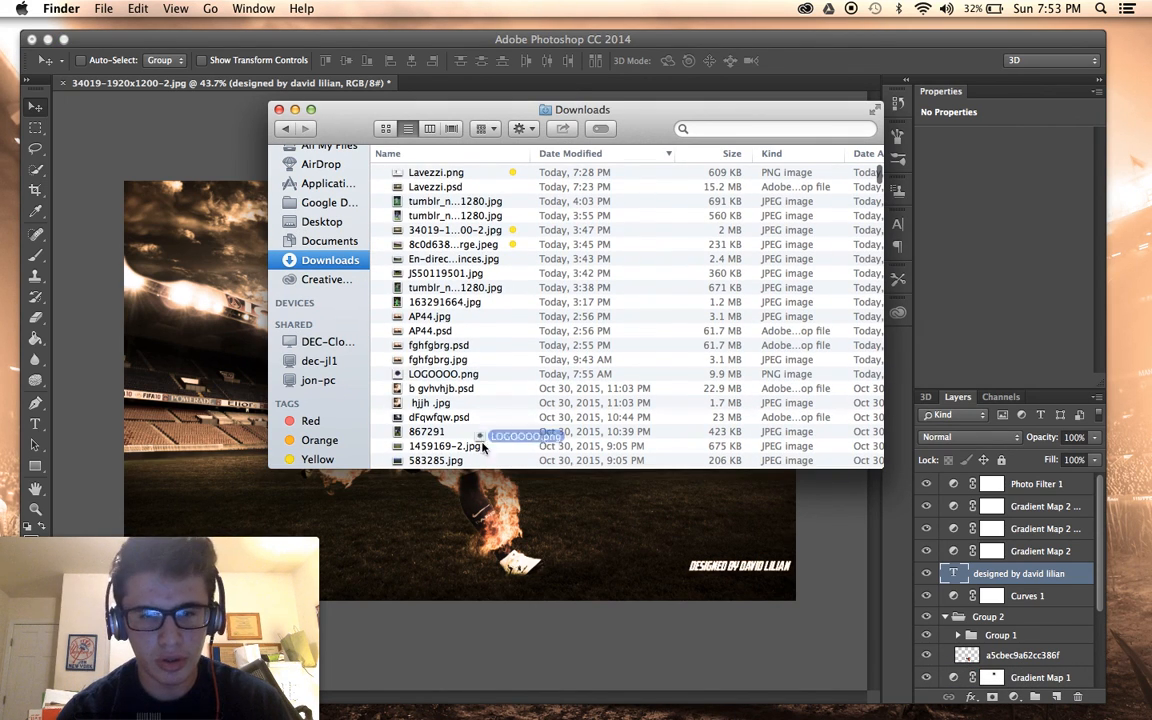
{"action": "left_click_drag", "start_coordinate": [482, 447], "coordinate": [590, 401]}
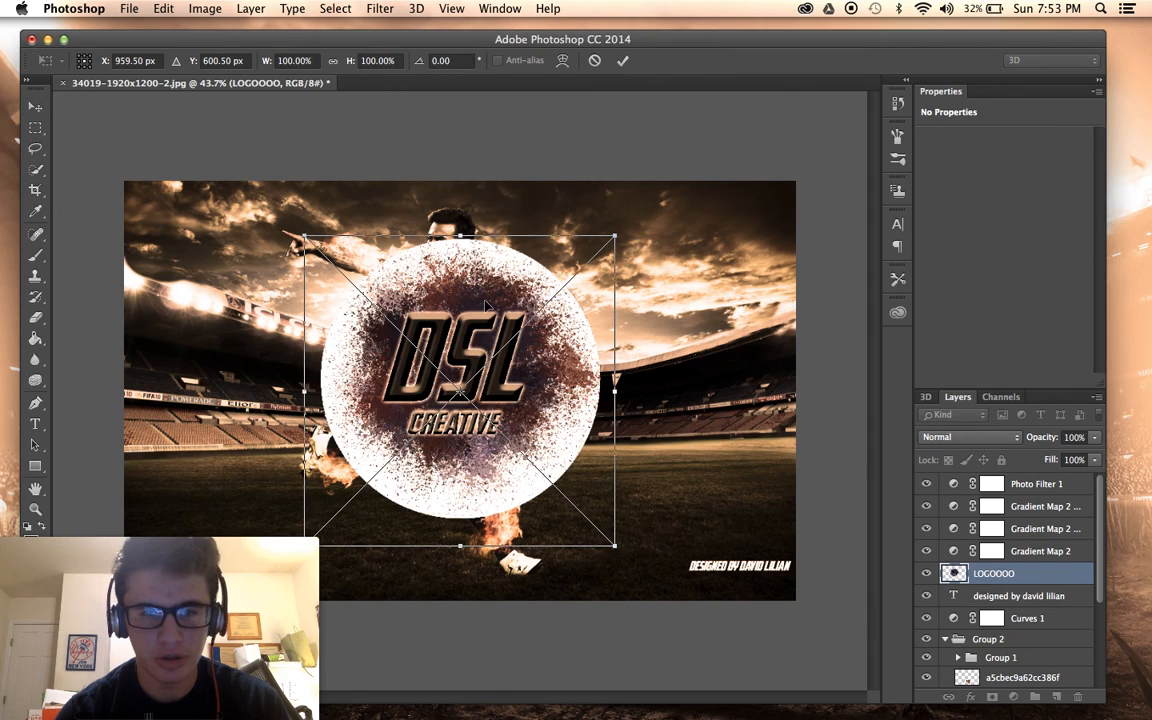
{"action": "scroll", "coordinate": [494, 301], "scroll_direction": "up", "scroll_amount": 5}
{"action": "key", "text": "Return"}
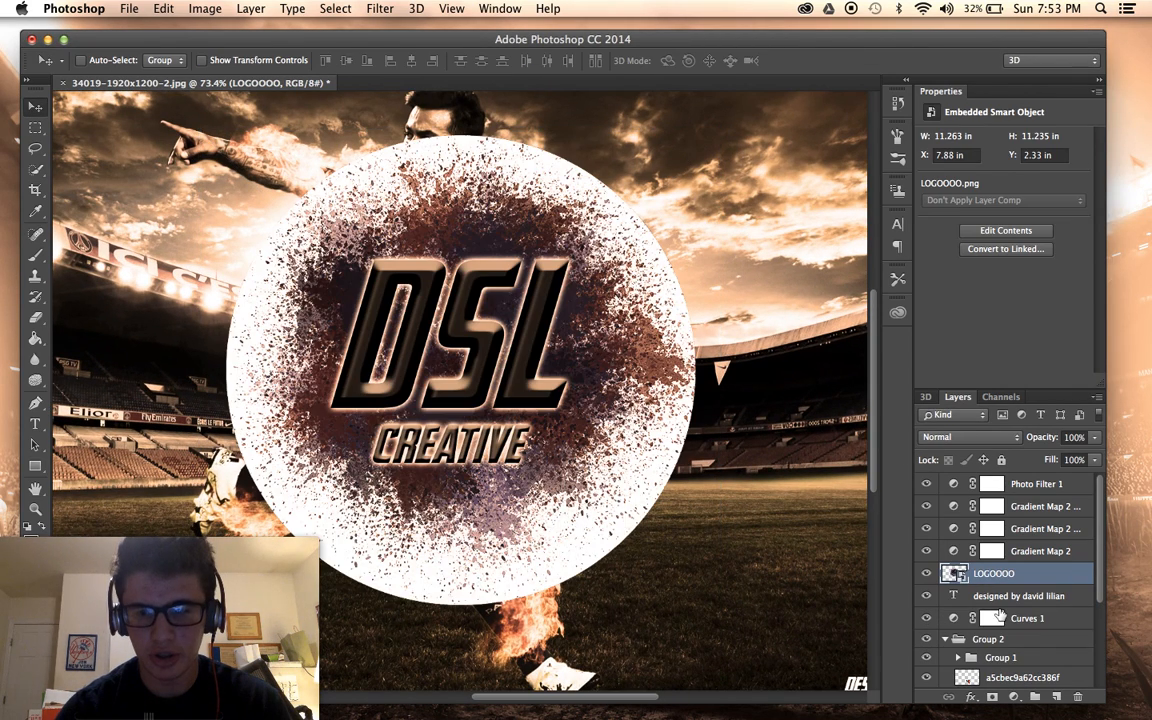
{"action": "left_click_drag", "start_coordinate": [1012, 578], "coordinate": [1000, 482]}
{"action": "scroll", "coordinate": [603, 500], "scroll_direction": "up", "scroll_amount": 3}
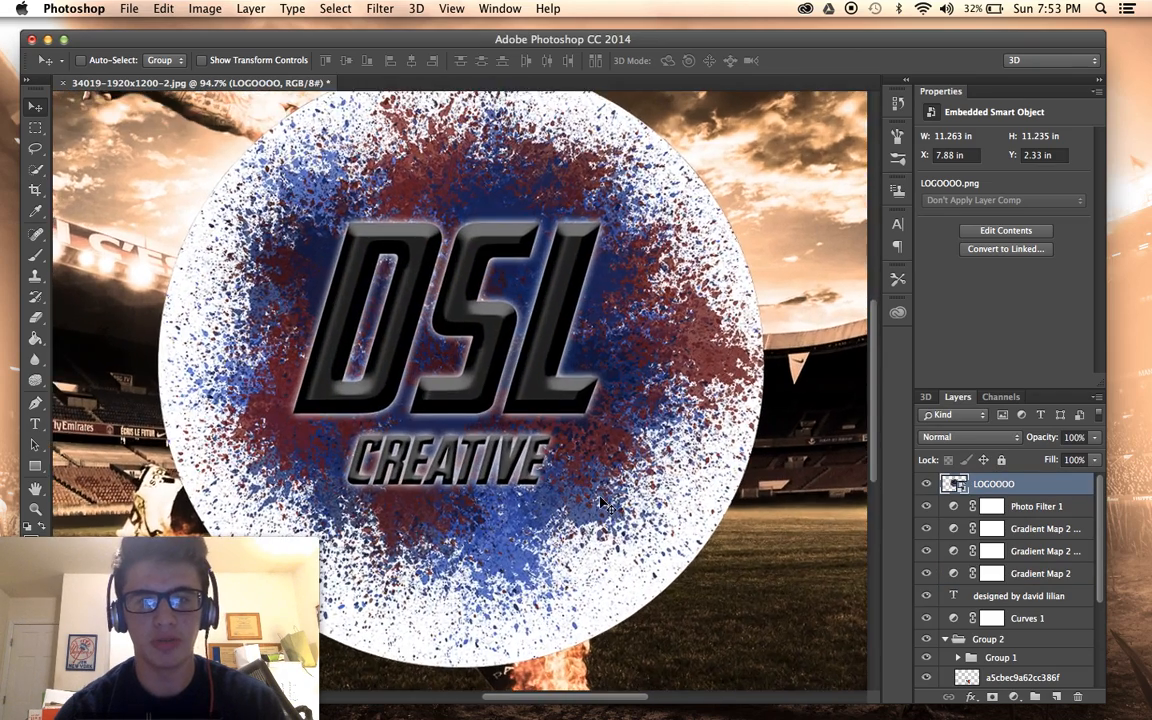
Scale the logo to 17.32% and position it just above the credit text in the image's lower-right corner.
{"action": "scroll", "coordinate": [603, 496], "scroll_direction": "down", "scroll_amount": 10}
{"action": "key", "text": "super+t"}
{"action": "left_click_drag", "start_coordinate": [578, 272], "coordinate": [685, 484]}
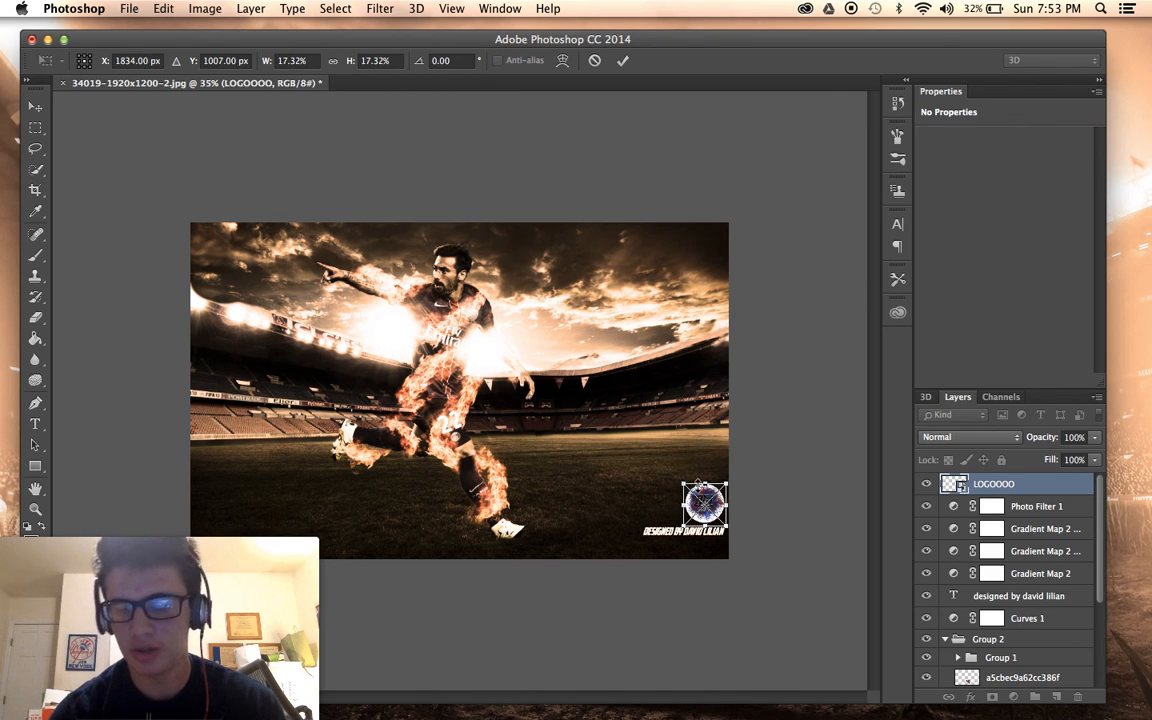
{"action": "key", "text": "Return"}
{"action": "key", "text": "super+plus"}
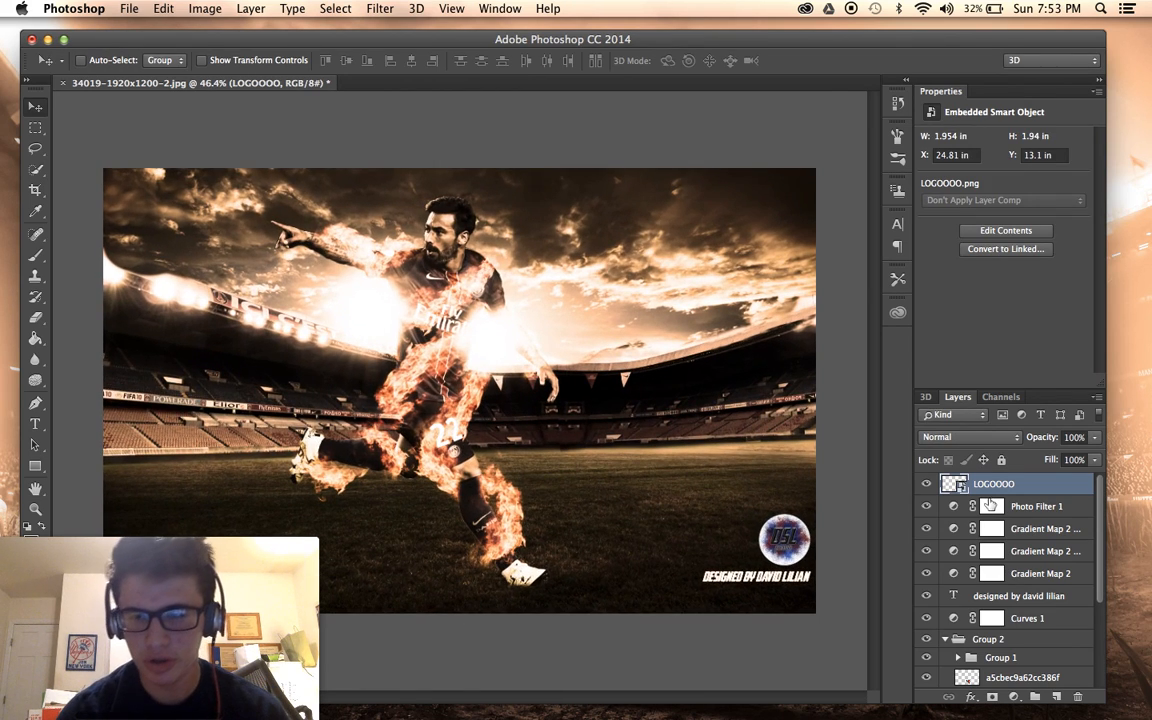
Lower the credit text to the image's bottom edge and move its layer between LOGOOOO and Photo Filter 1.
{"action": "left_click", "coordinate": [990, 595]}
{"action": "left_click_drag", "start_coordinate": [741, 516], "coordinate": [744, 535]}
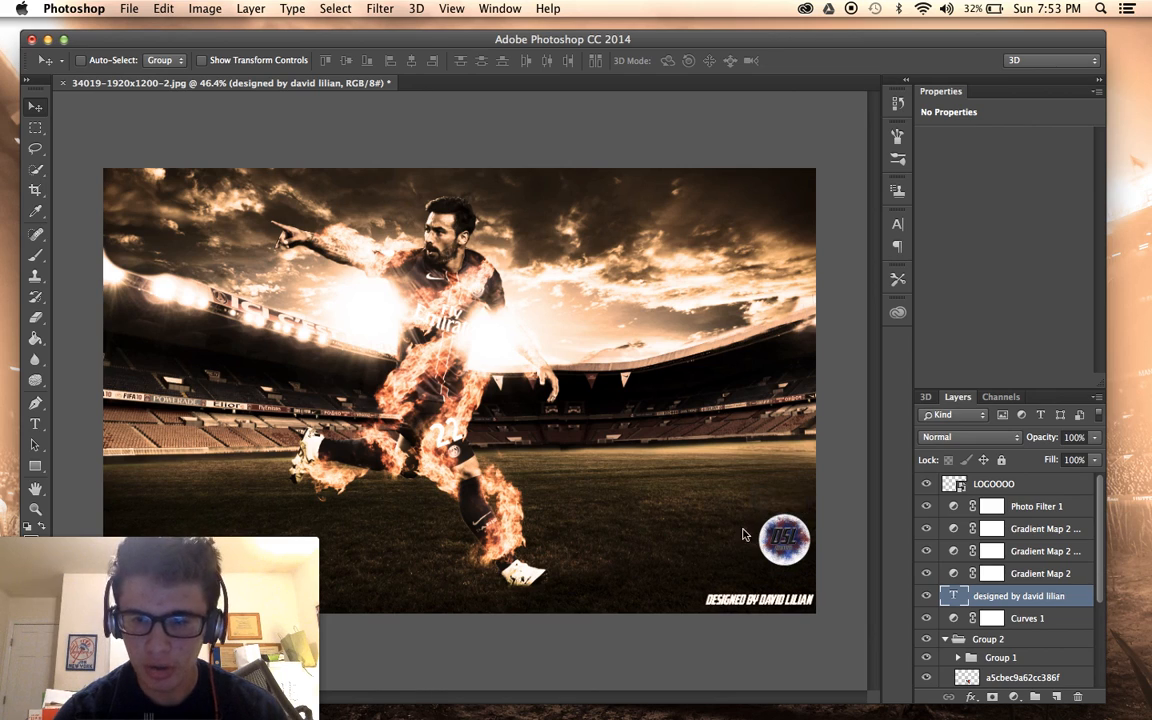
{"action": "left_click_drag", "start_coordinate": [971, 598], "coordinate": [969, 508]}
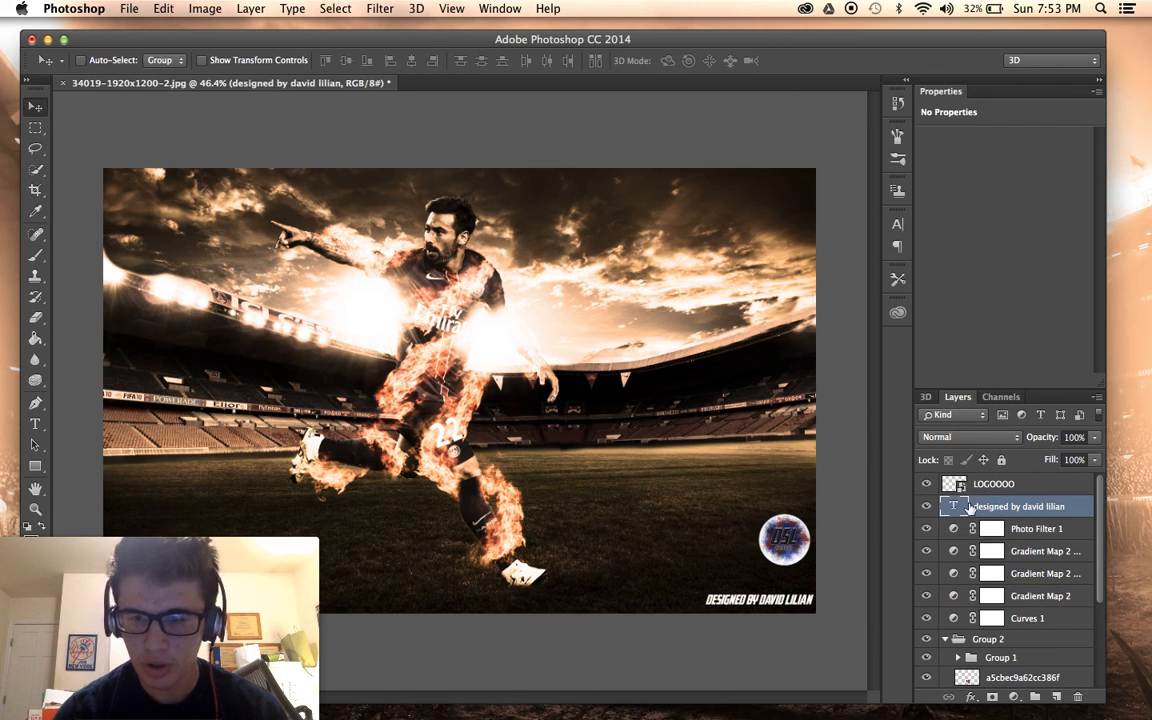
Move the logo down so it sits directly above the credit text.
{"action": "left_click", "coordinate": [970, 487]}
{"action": "left_click_drag", "start_coordinate": [771, 506], "coordinate": [771, 521]}
{"action": "scroll", "coordinate": [550, 476], "scroll_direction": "down", "scroll_amount": 3}
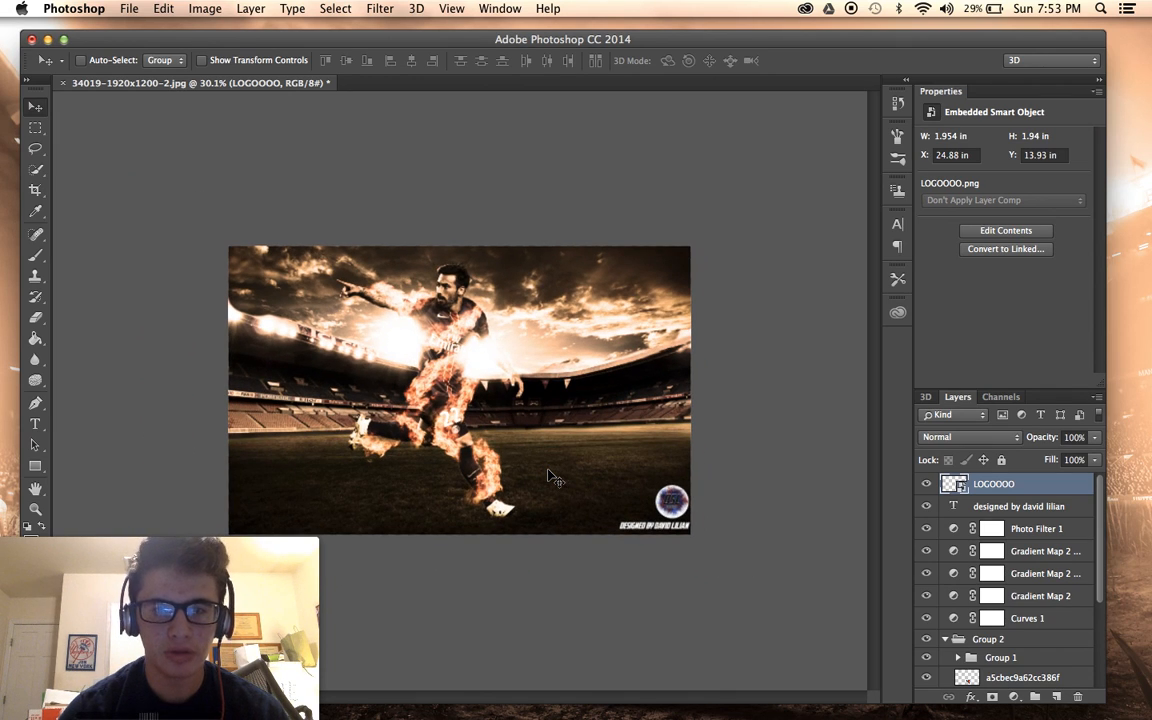
{"action": "scroll", "coordinate": [550, 476], "scroll_direction": "up", "scroll_amount": 2}
{"action": "scroll", "coordinate": [550, 476], "scroll_direction": "up", "scroll_amount": 1}
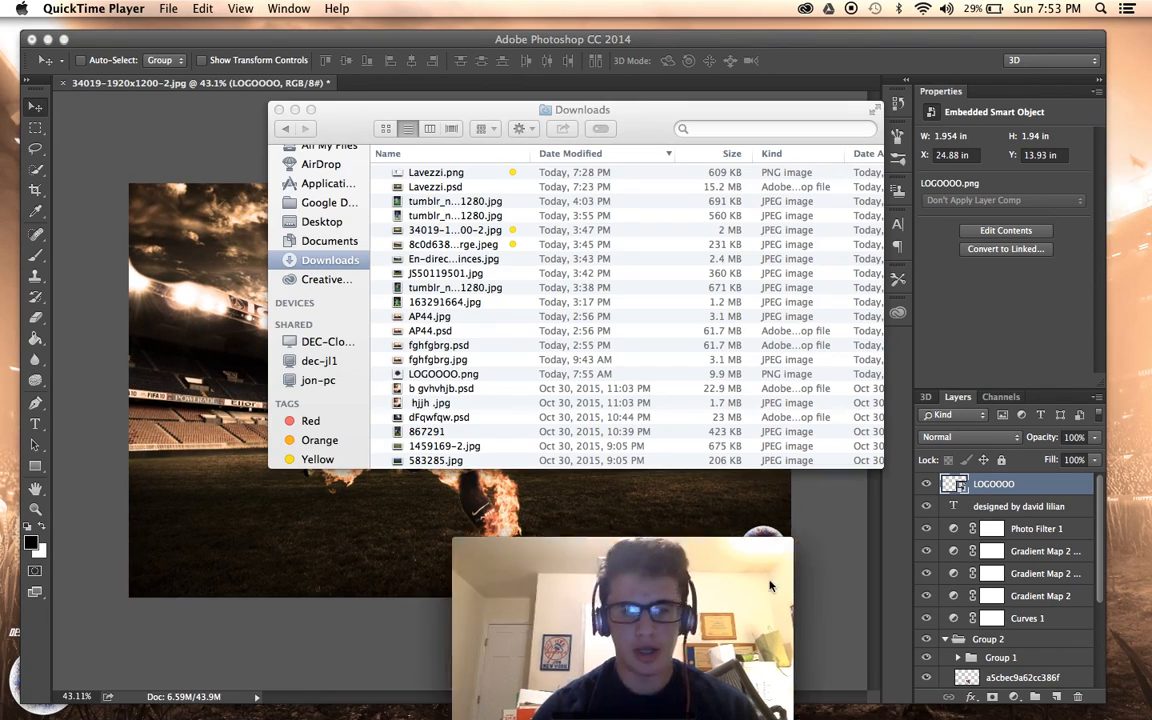
Save the composite to the Downloads folder as LAVEZZIIIII.psd in Photoshop format, with layers and Maximize Compatibility kept on.
{"action": "left_click_drag", "start_coordinate": [610, 600], "coordinate": [1020, 585]}
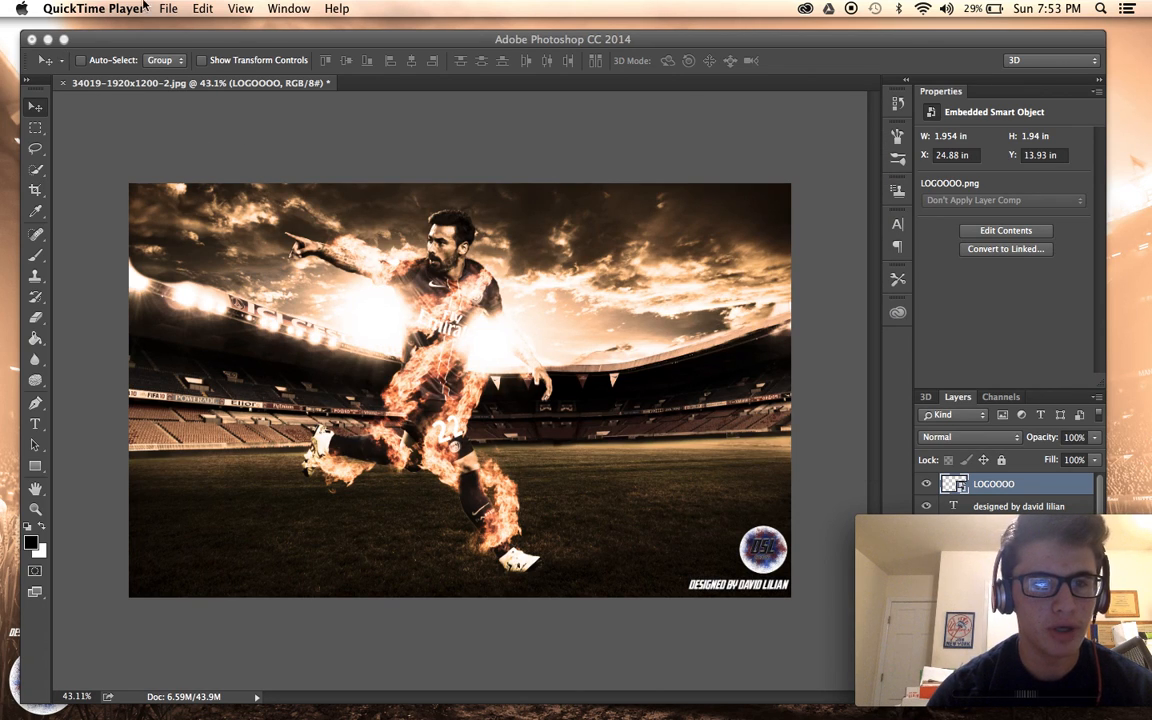
{"action": "left_click", "coordinate": [103, 47]}
{"action": "left_click", "coordinate": [129, 8]}
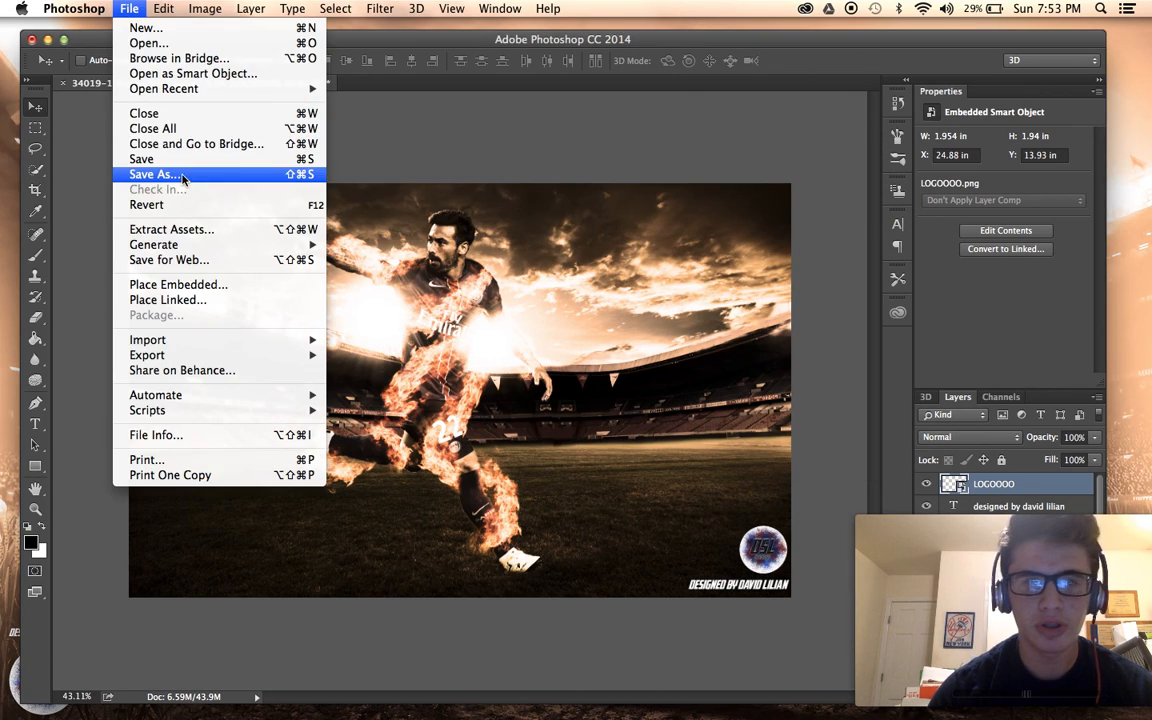
{"action": "left_click", "coordinate": [183, 176]}
{"action": "key", "text": "BackSpace"}
{"action": "type", "text": "LAVEZZIIIII.psd"}
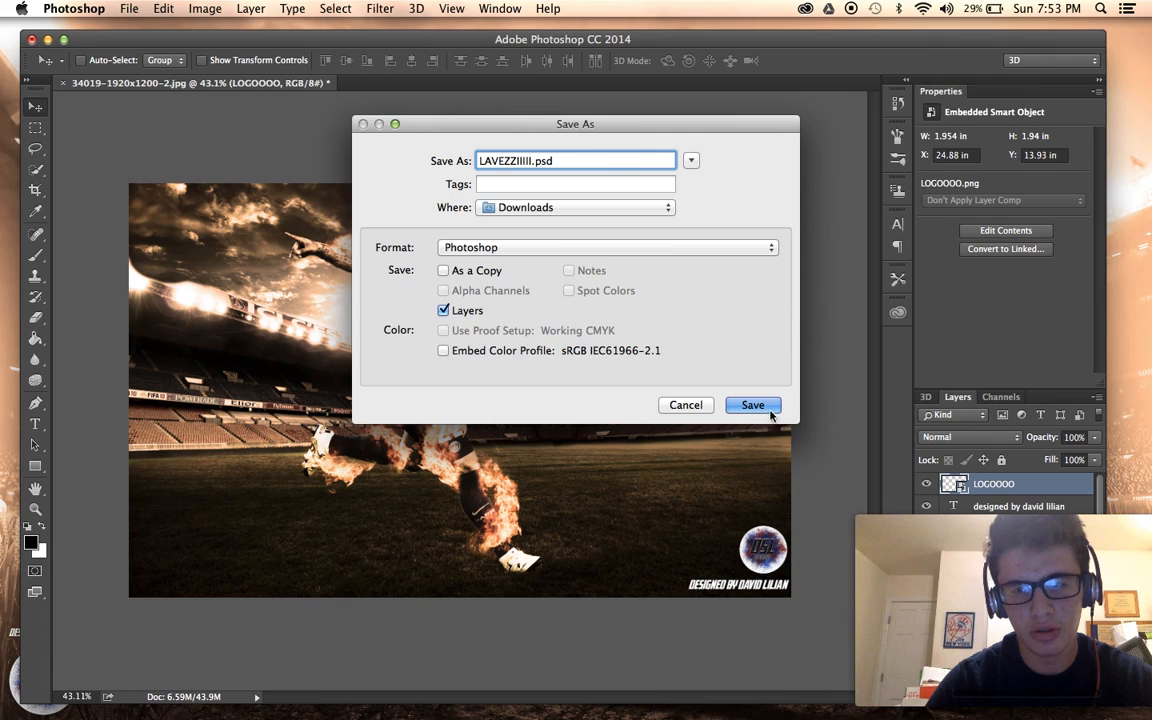
{"action": "left_click", "coordinate": [768, 412]}
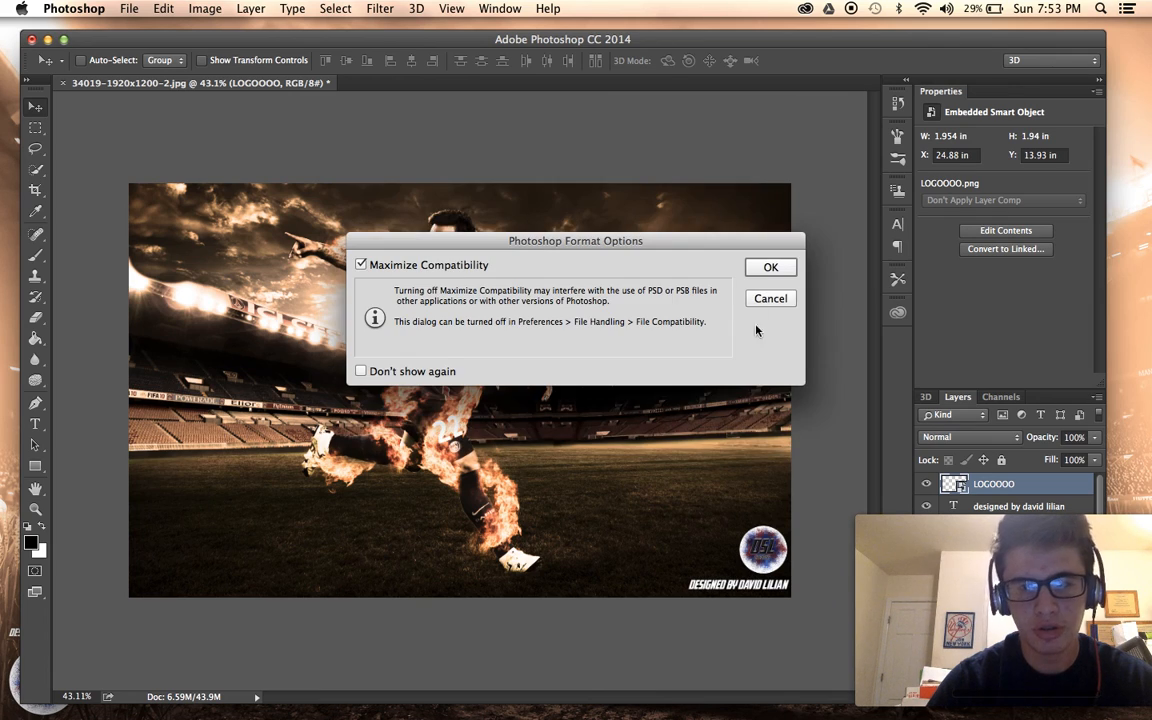
{"action": "left_click", "coordinate": [764, 266]}
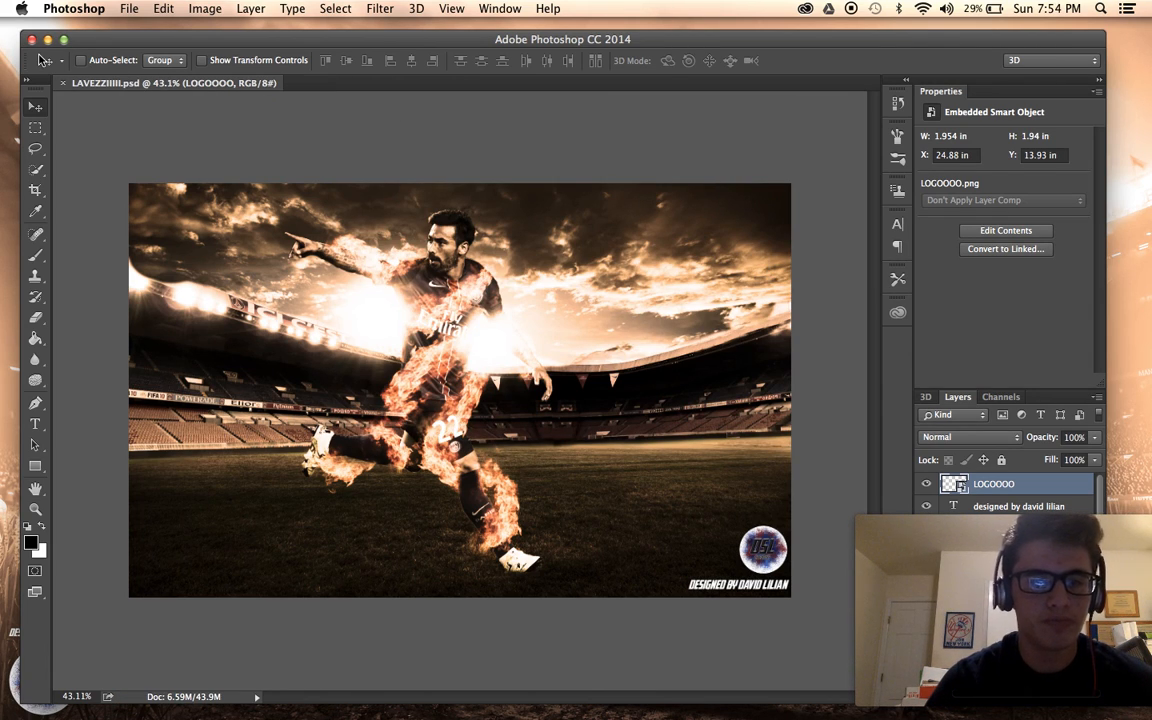
Close the saved document, switch to Finder and reload the Downloads folder to locate LAVEZZIIIII.psd.
{"action": "left_click", "coordinate": [31, 40]}
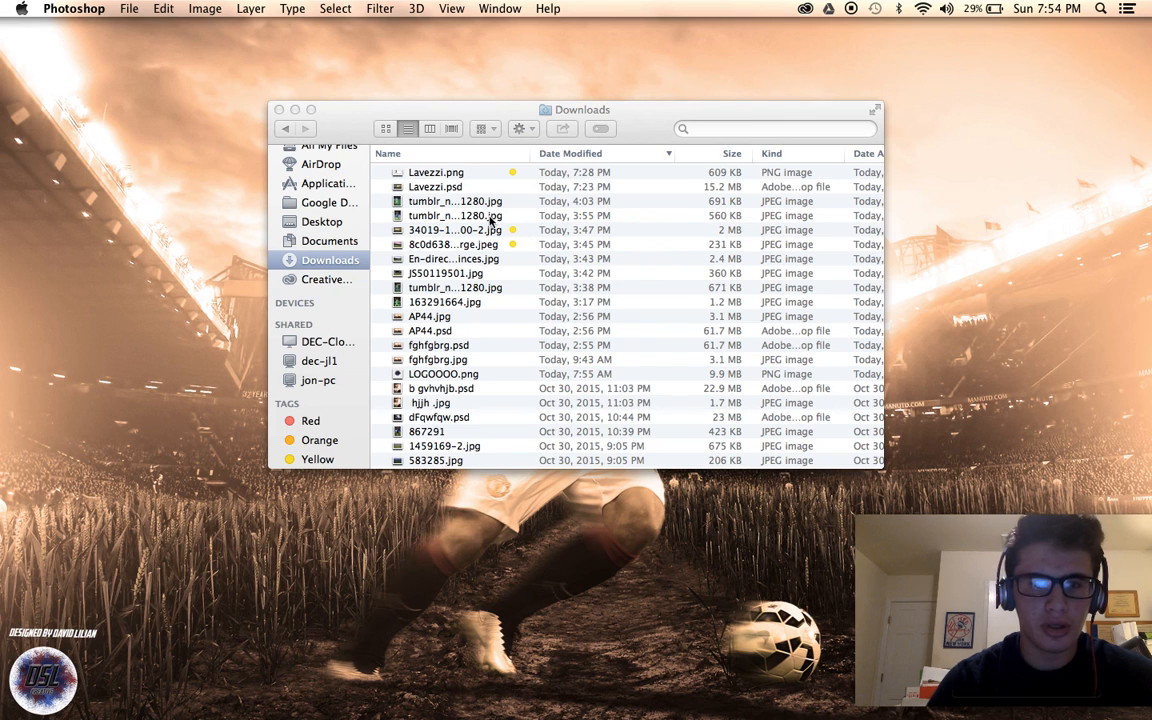
{"action": "scroll", "coordinate": [498, 277], "scroll_direction": "up", "scroll_amount": 5}
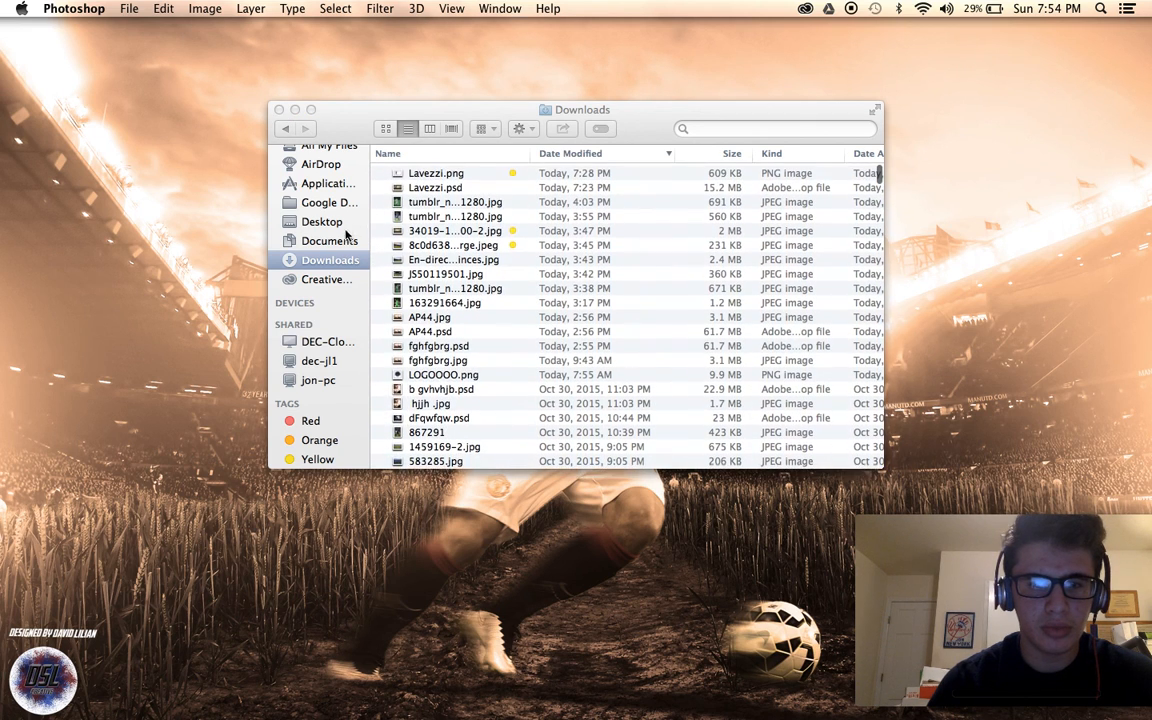
{"action": "left_click", "coordinate": [344, 264]}
{"action": "scroll", "coordinate": [475, 232], "scroll_direction": "up", "scroll_amount": 3}
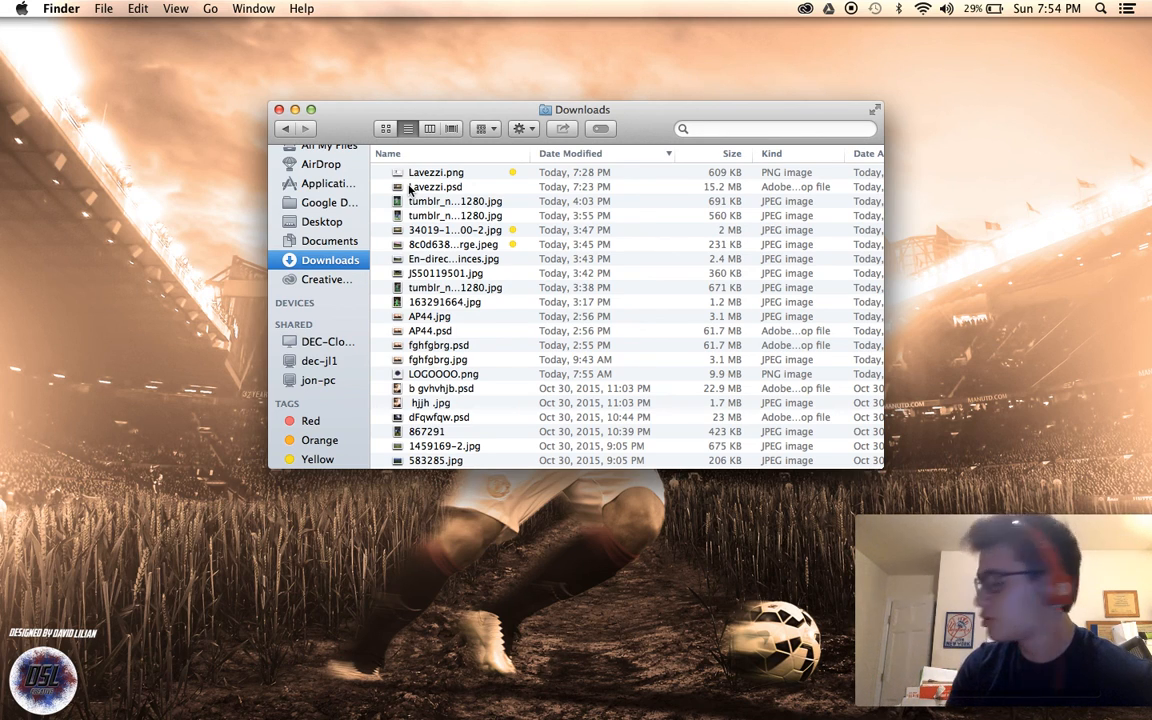
{"action": "left_click", "coordinate": [406, 188]}
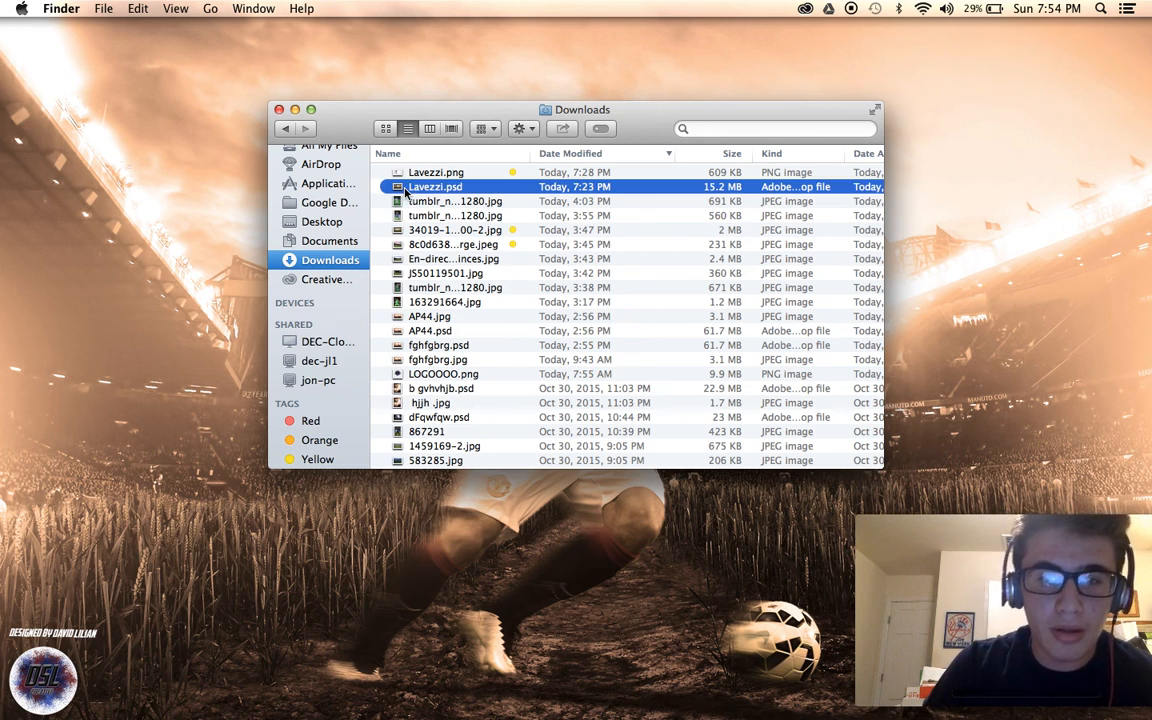
{"action": "right_click", "coordinate": [397, 186]}
{"action": "left_click", "coordinate": [368, 211]}
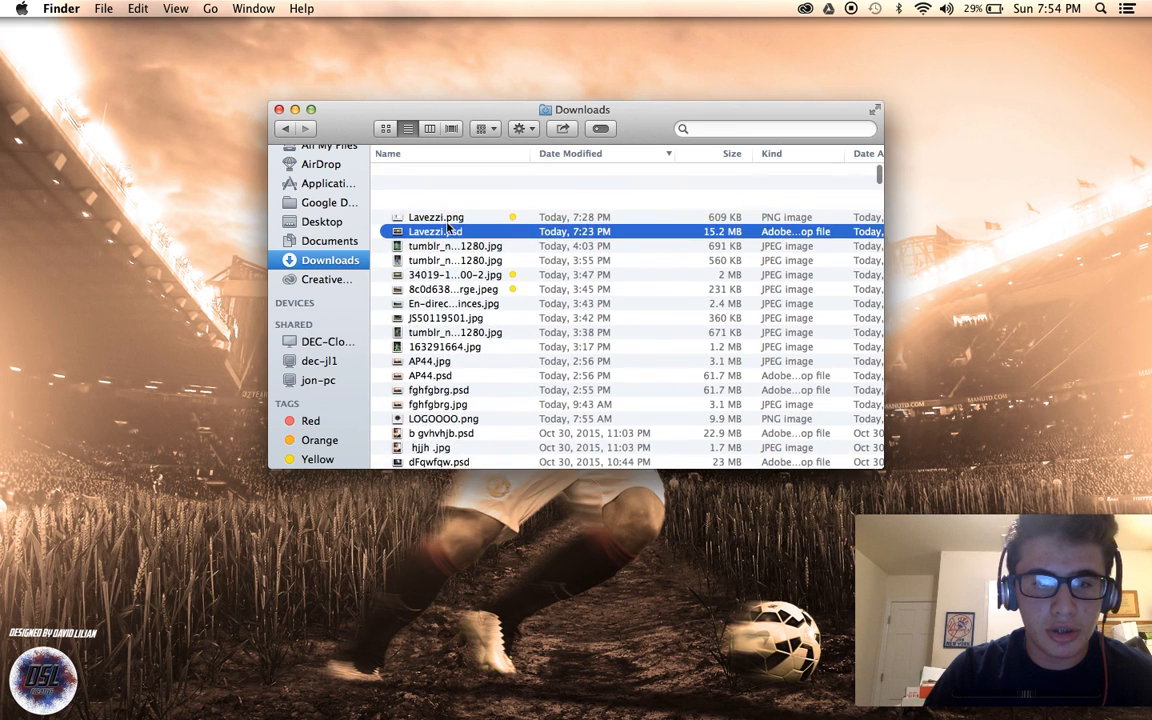
{"action": "left_click", "coordinate": [325, 241]}
{"action": "left_click", "coordinate": [310, 260]}
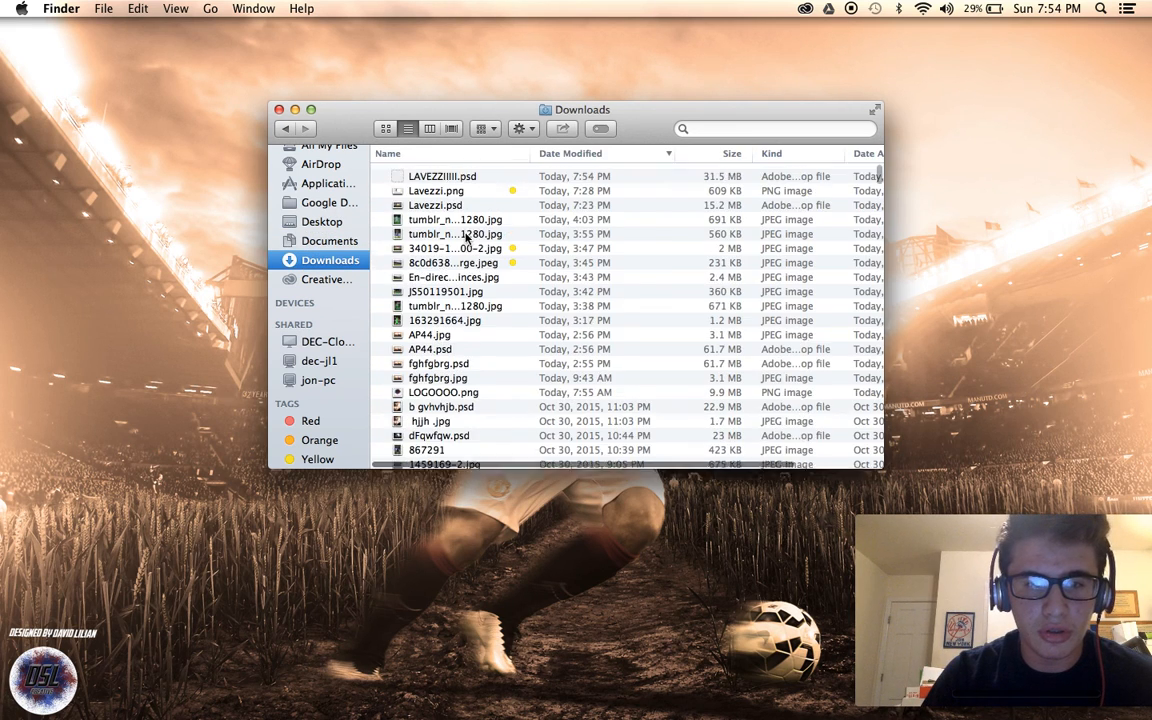
Set LAVEZZIIIII.psd as the desktop picture, close the Downloads window and move the webcam window away from the logo and credit.
{"action": "right_click", "coordinate": [413, 176]}
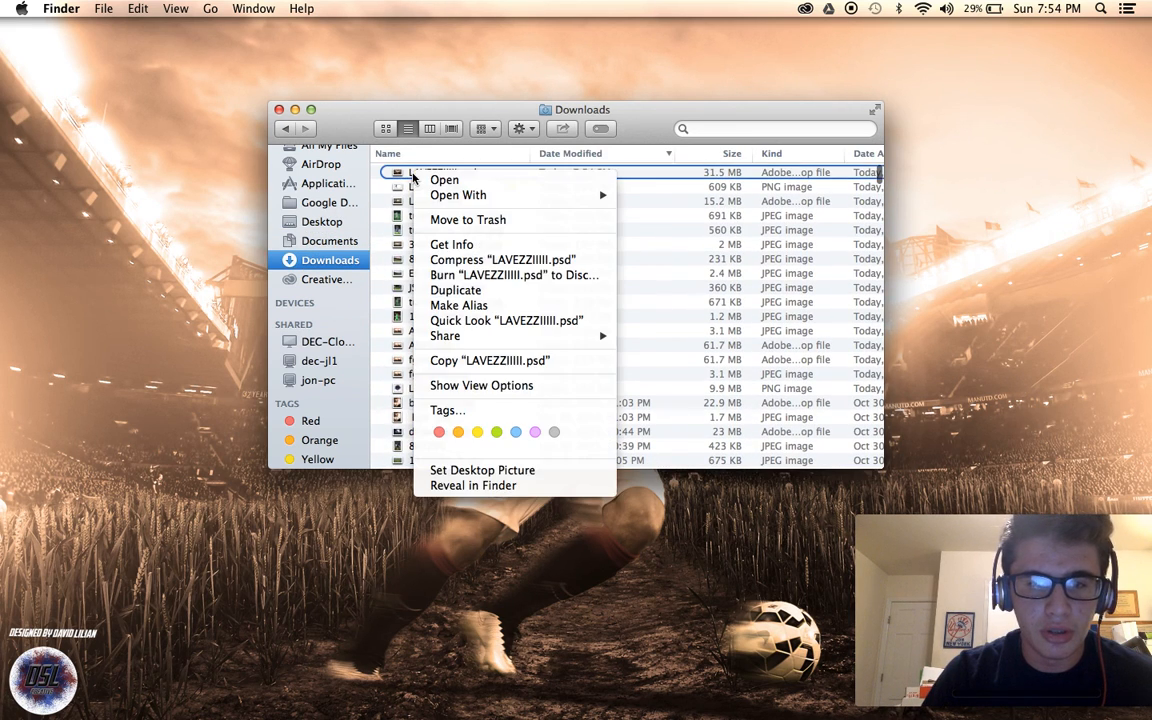
{"action": "left_click", "coordinate": [482, 470]}
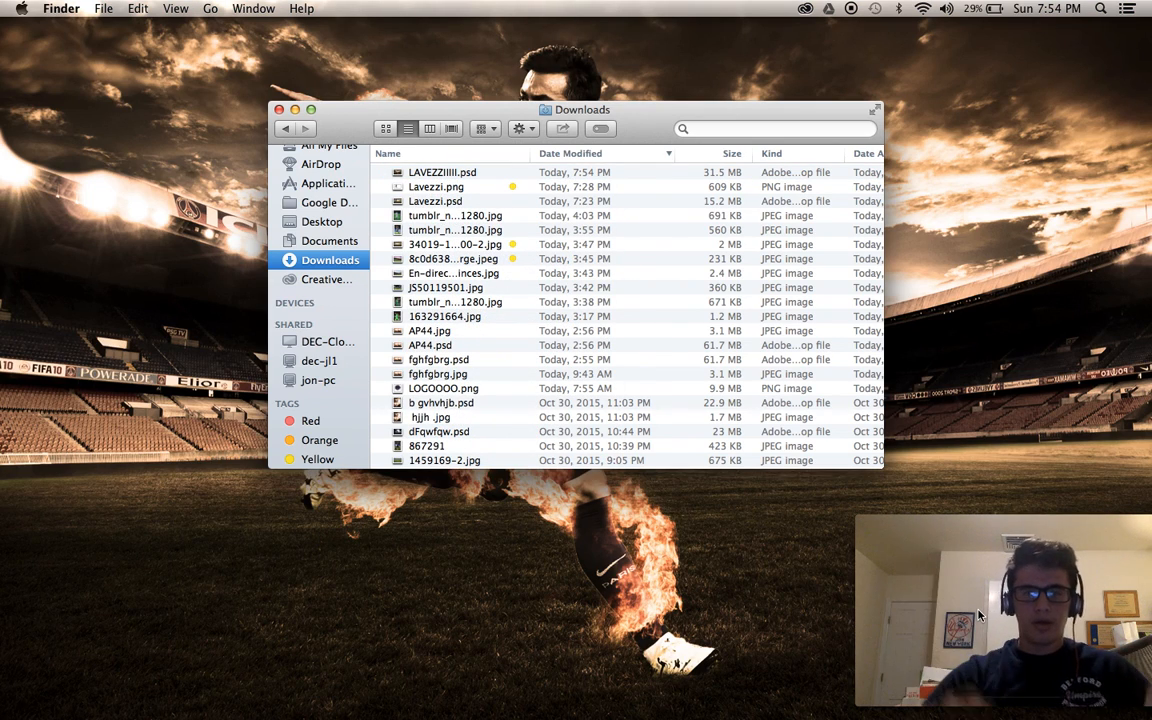
{"action": "key", "text": "super+w"}
{"action": "left_click_drag", "start_coordinate": [969, 541], "coordinate": [933, 66]}
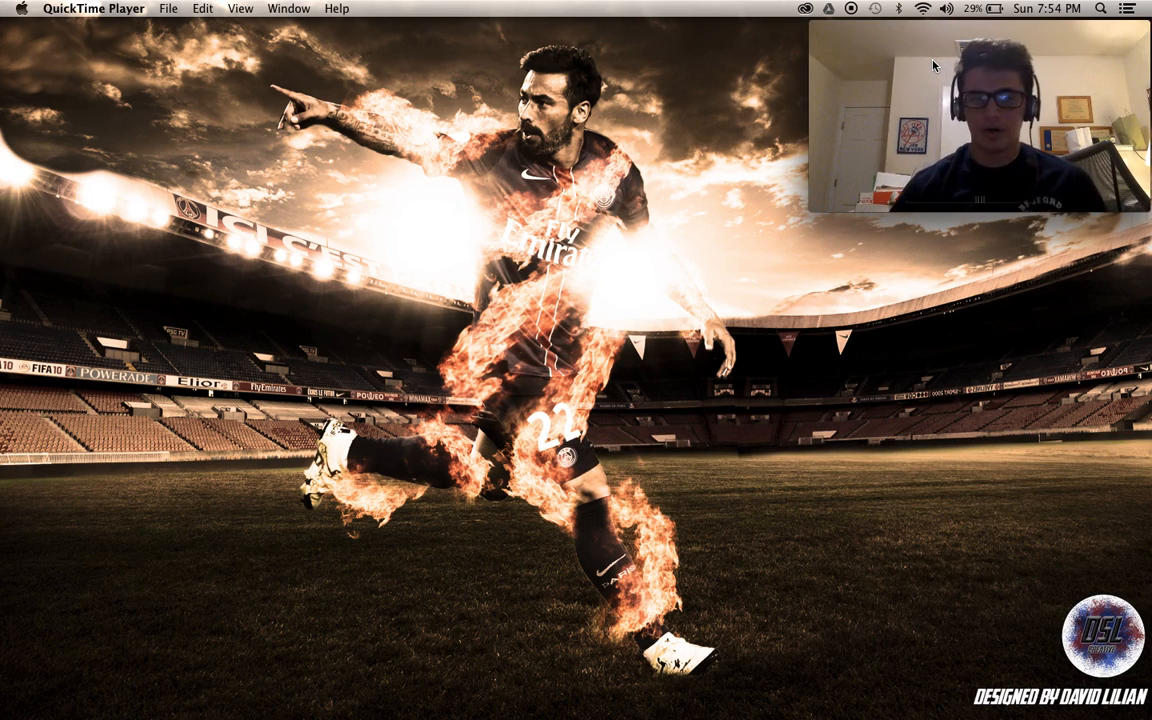